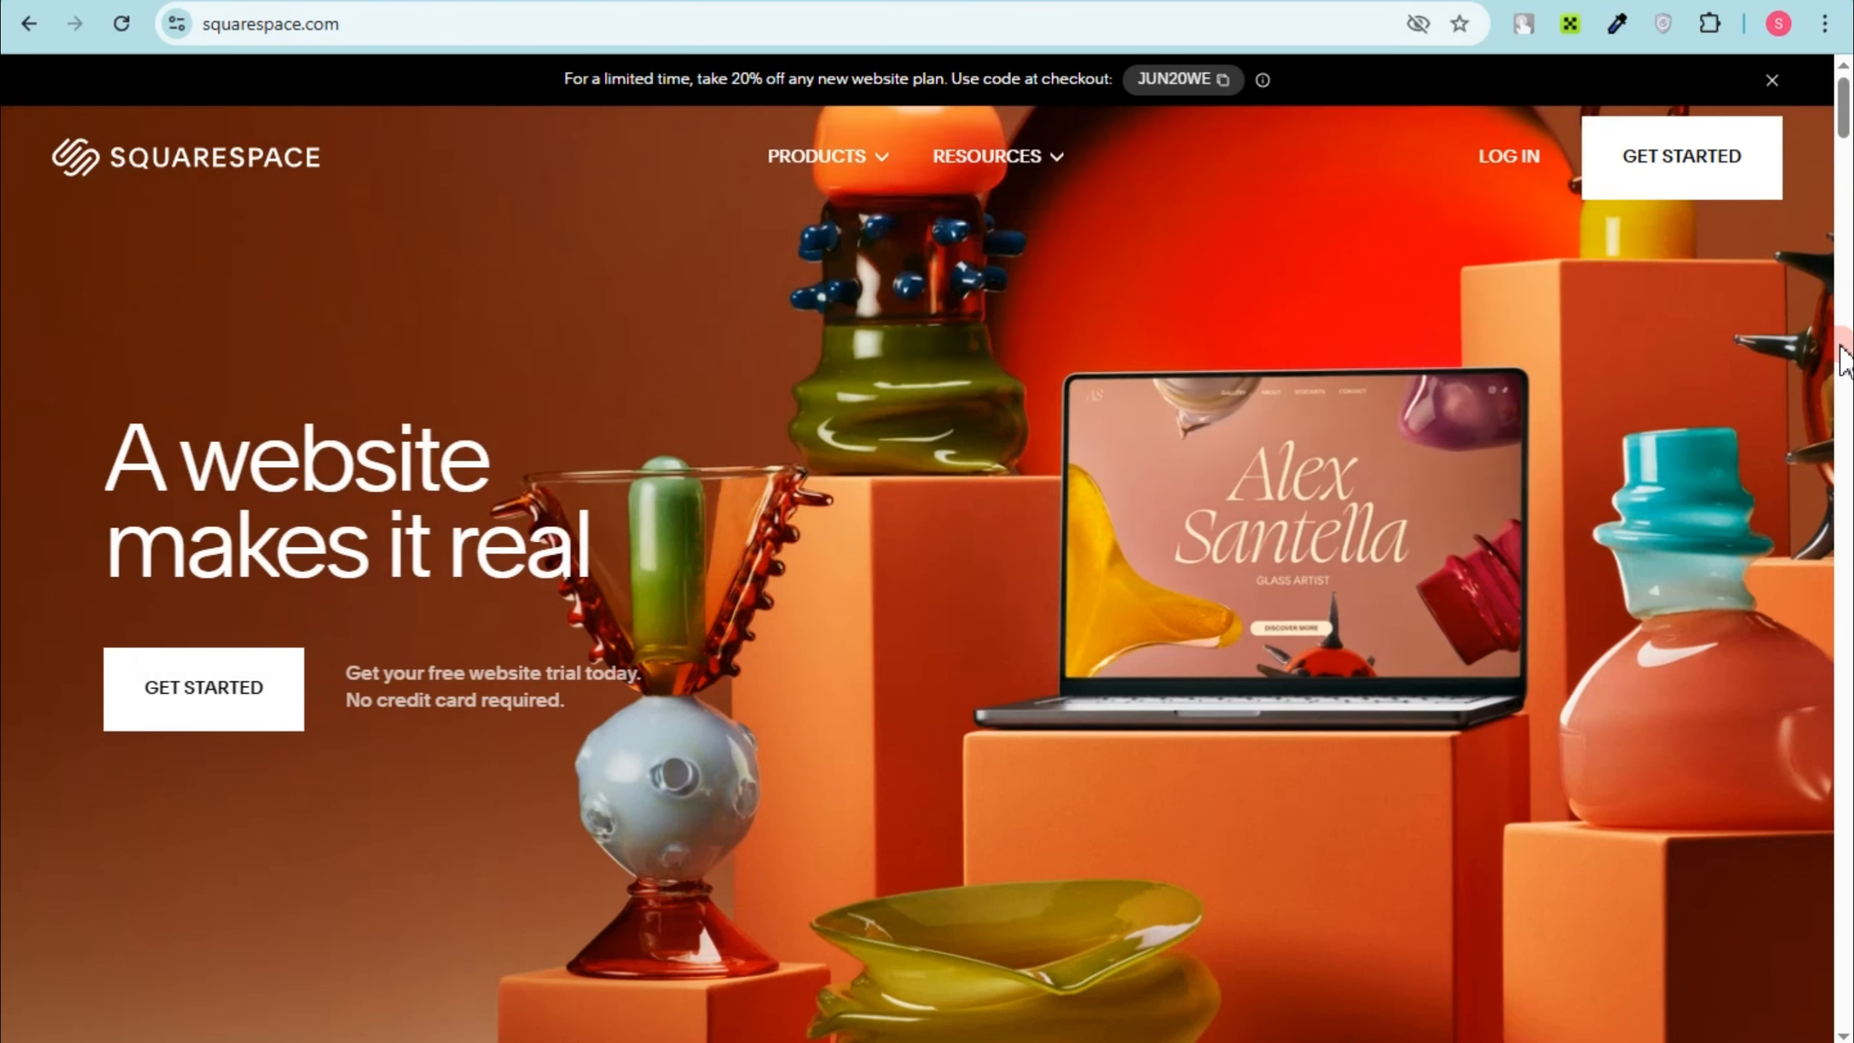
Step: Start a new website, finish the site questionnaire with the chosen purposes and create the account with Google
left_click(1707, 174)
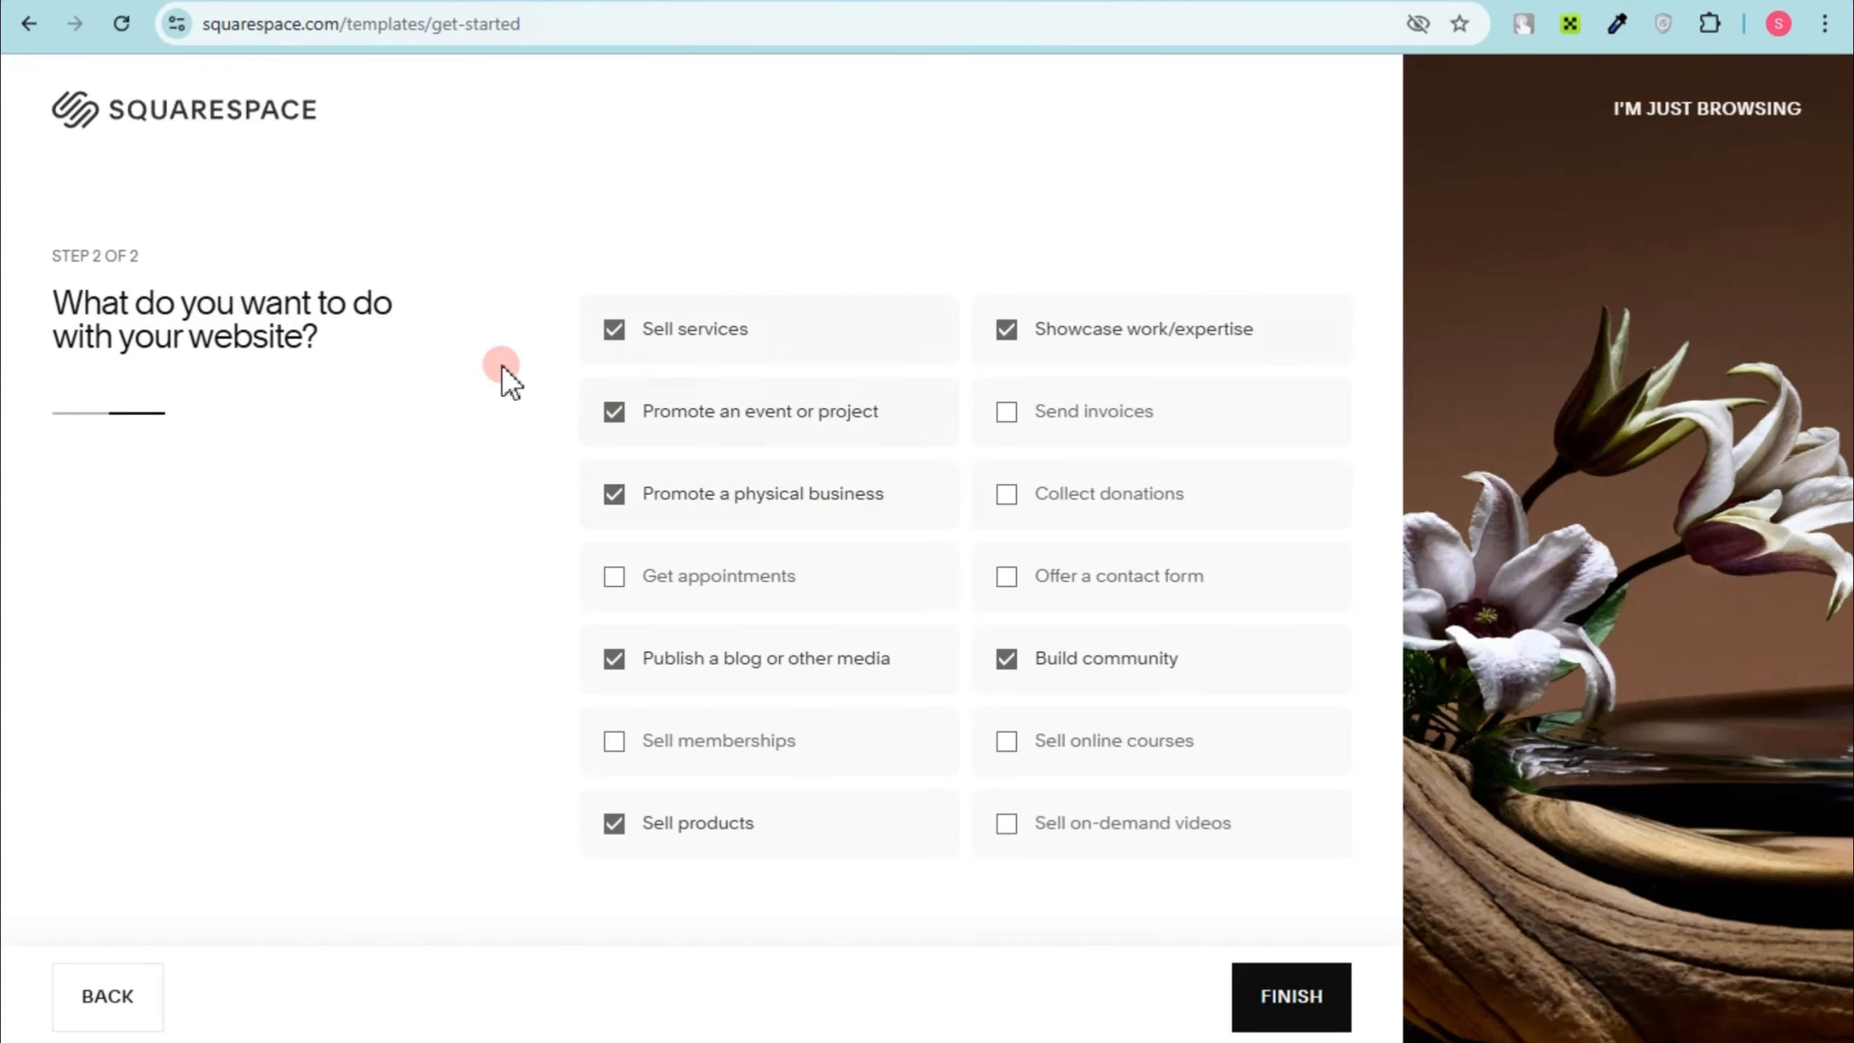
left_click(1283, 1010)
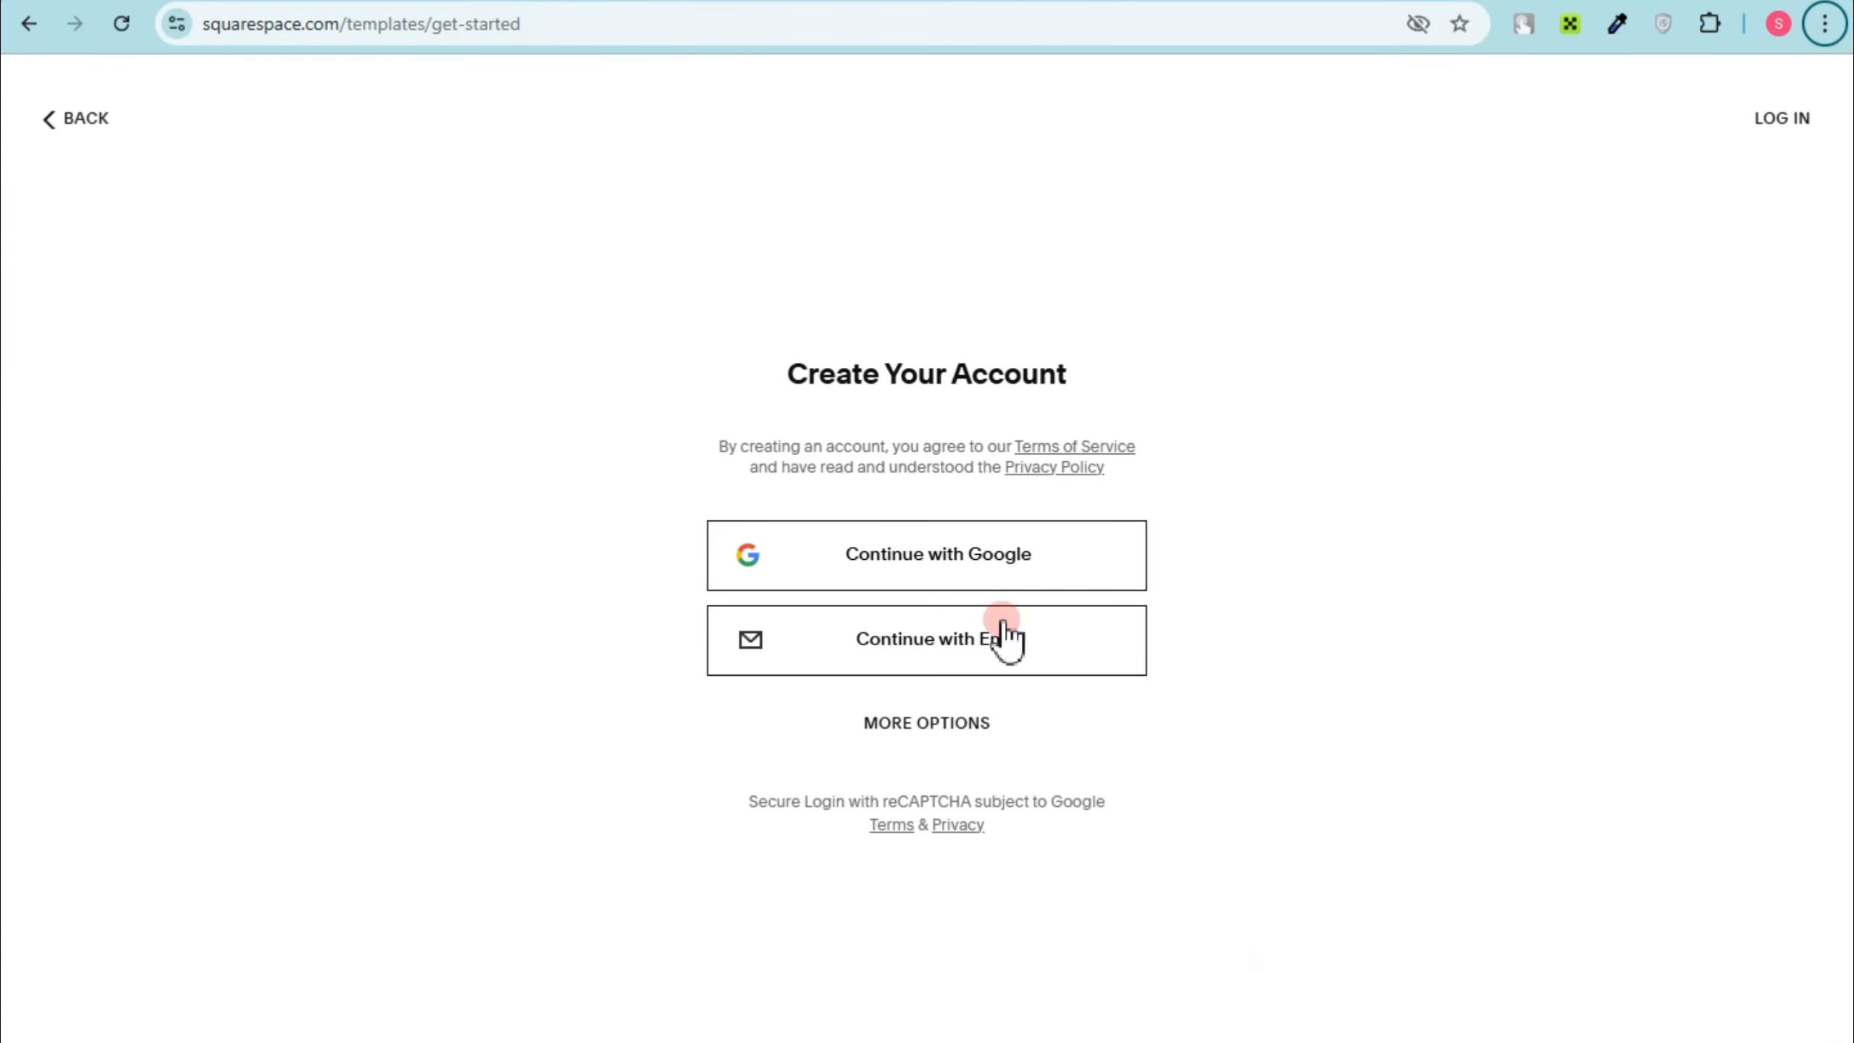
left_click(891, 582)
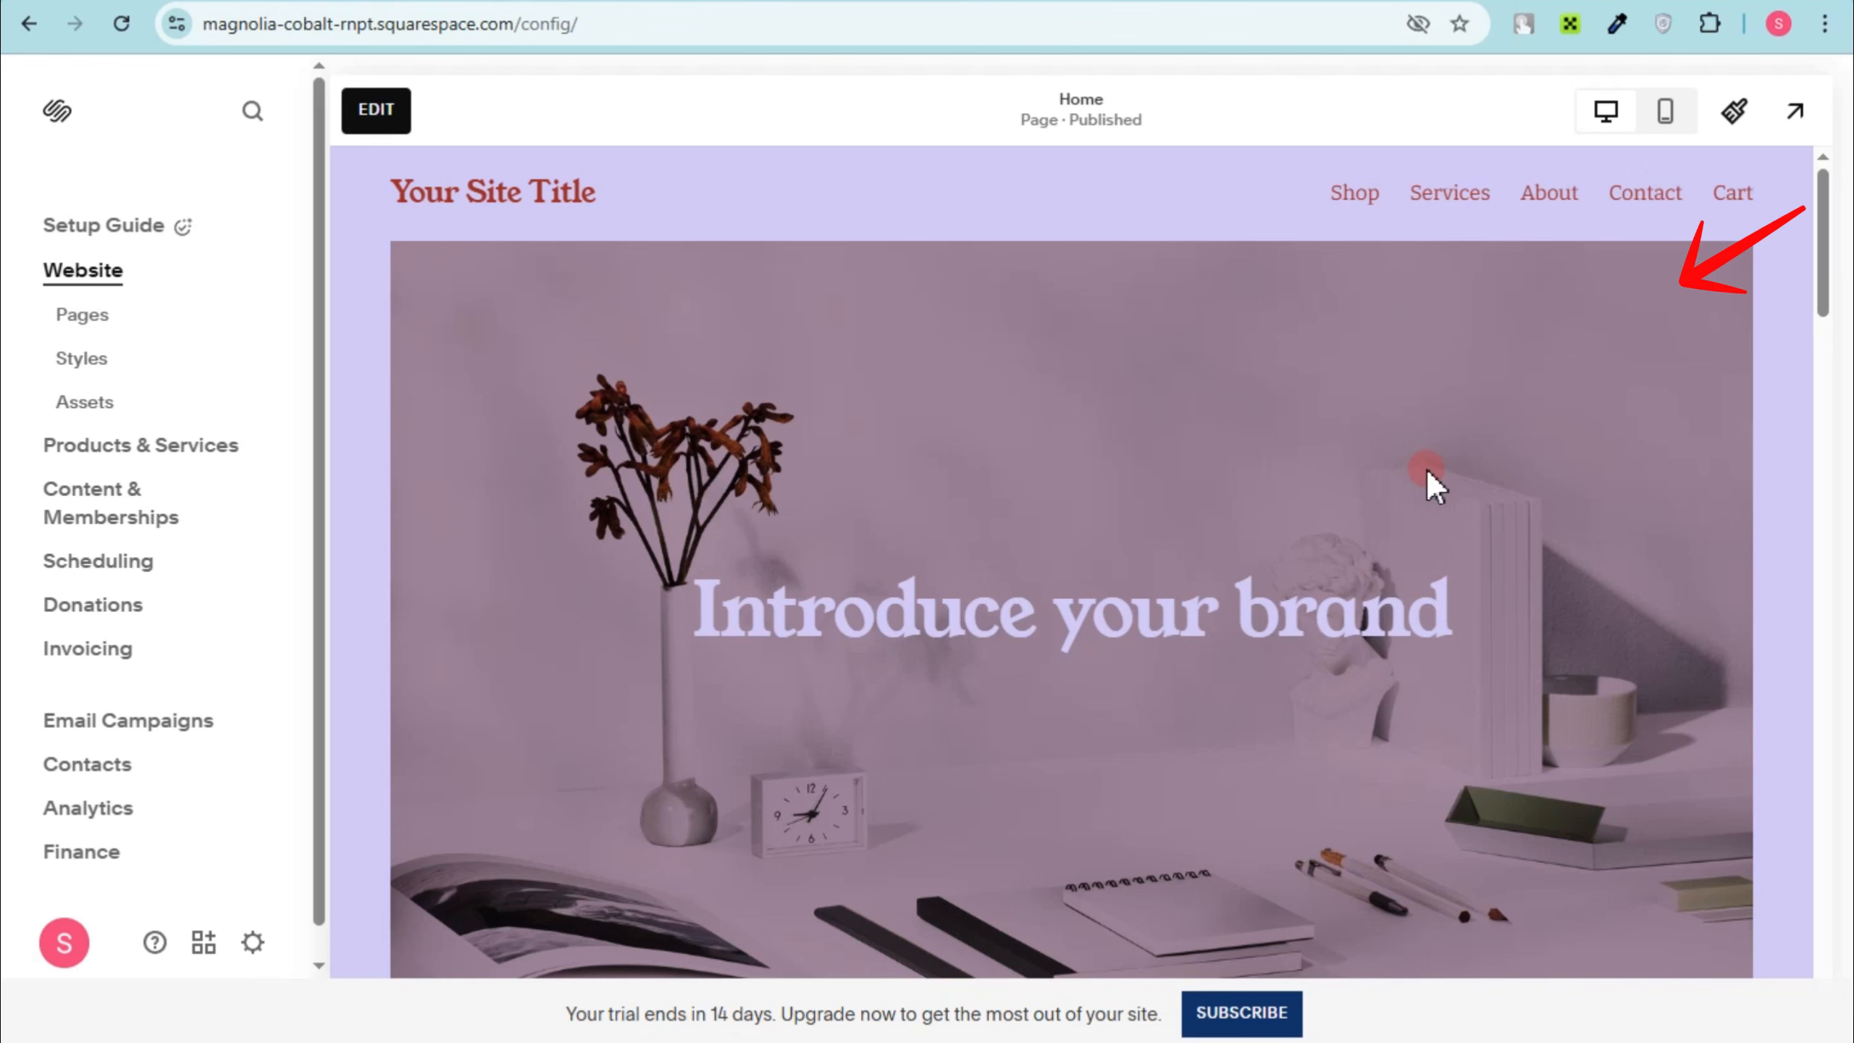
Step: Set the site title in the home page header to "Urban Steps"
scroll(1518, 562, "down", 12)
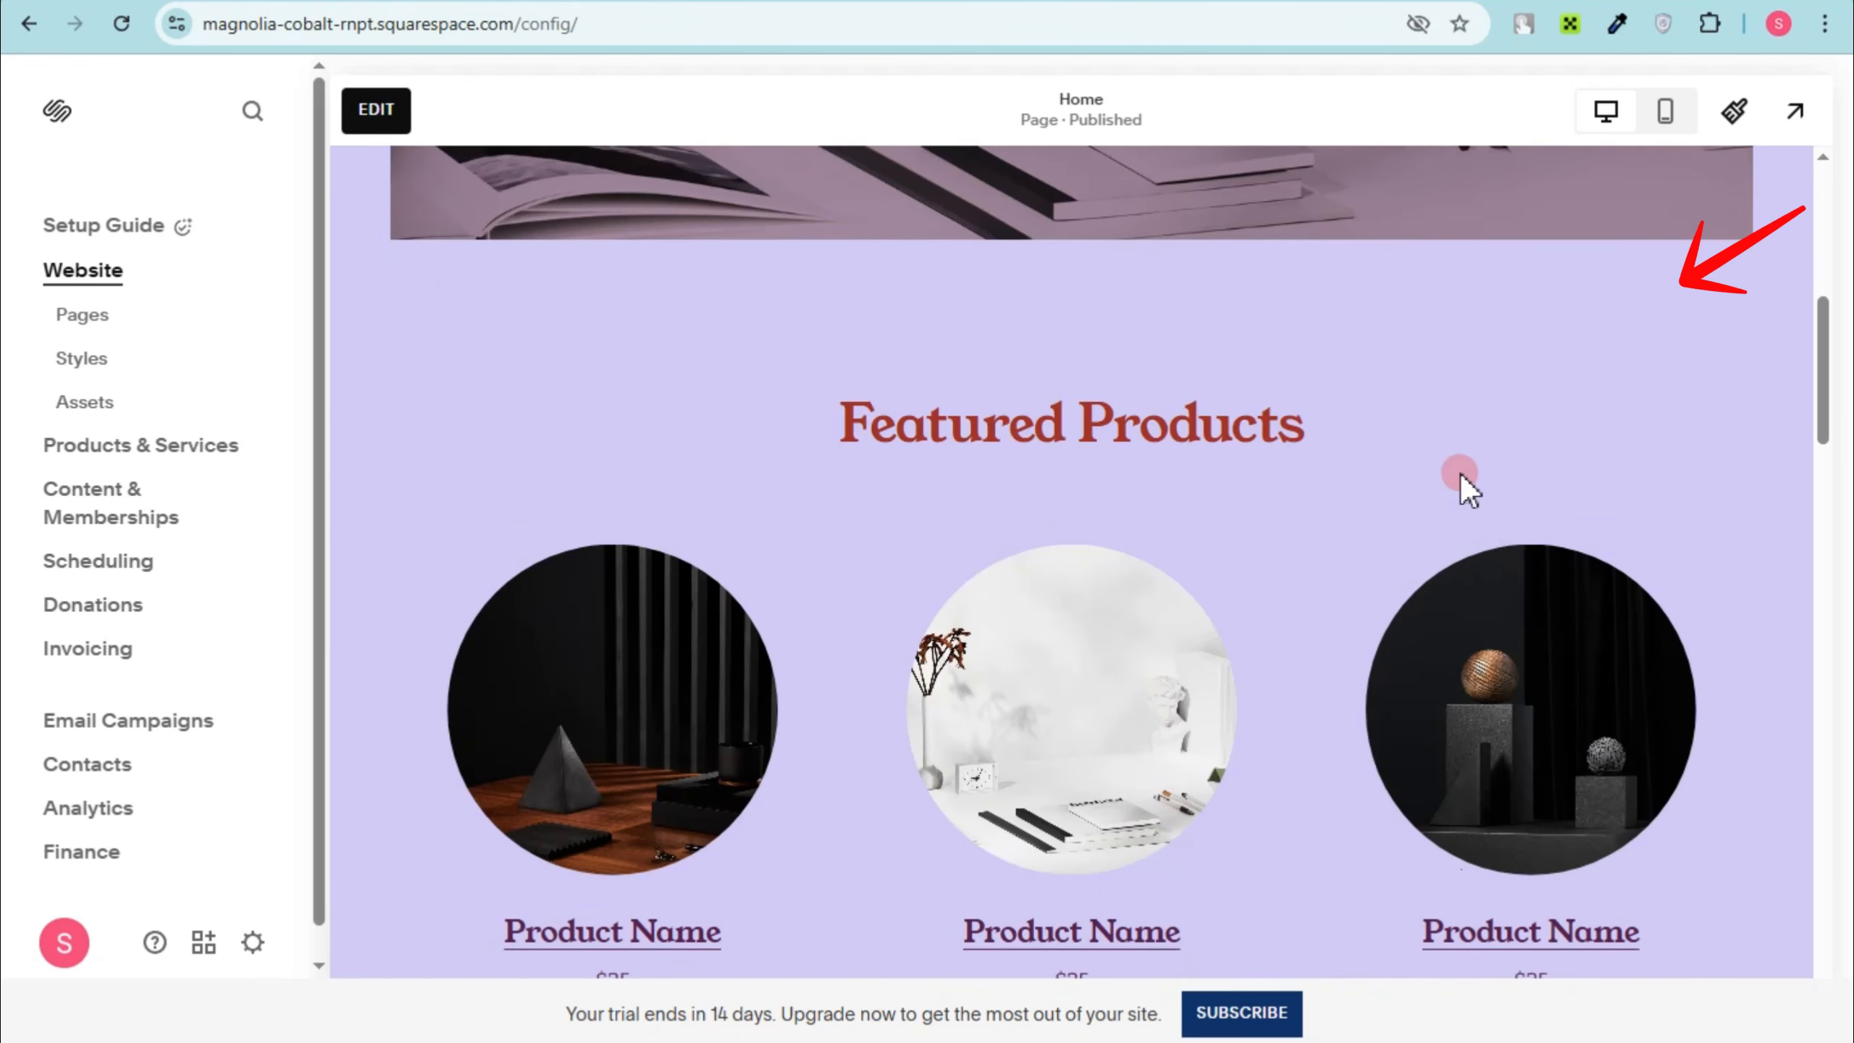
scroll(1453, 604, "down", 15)
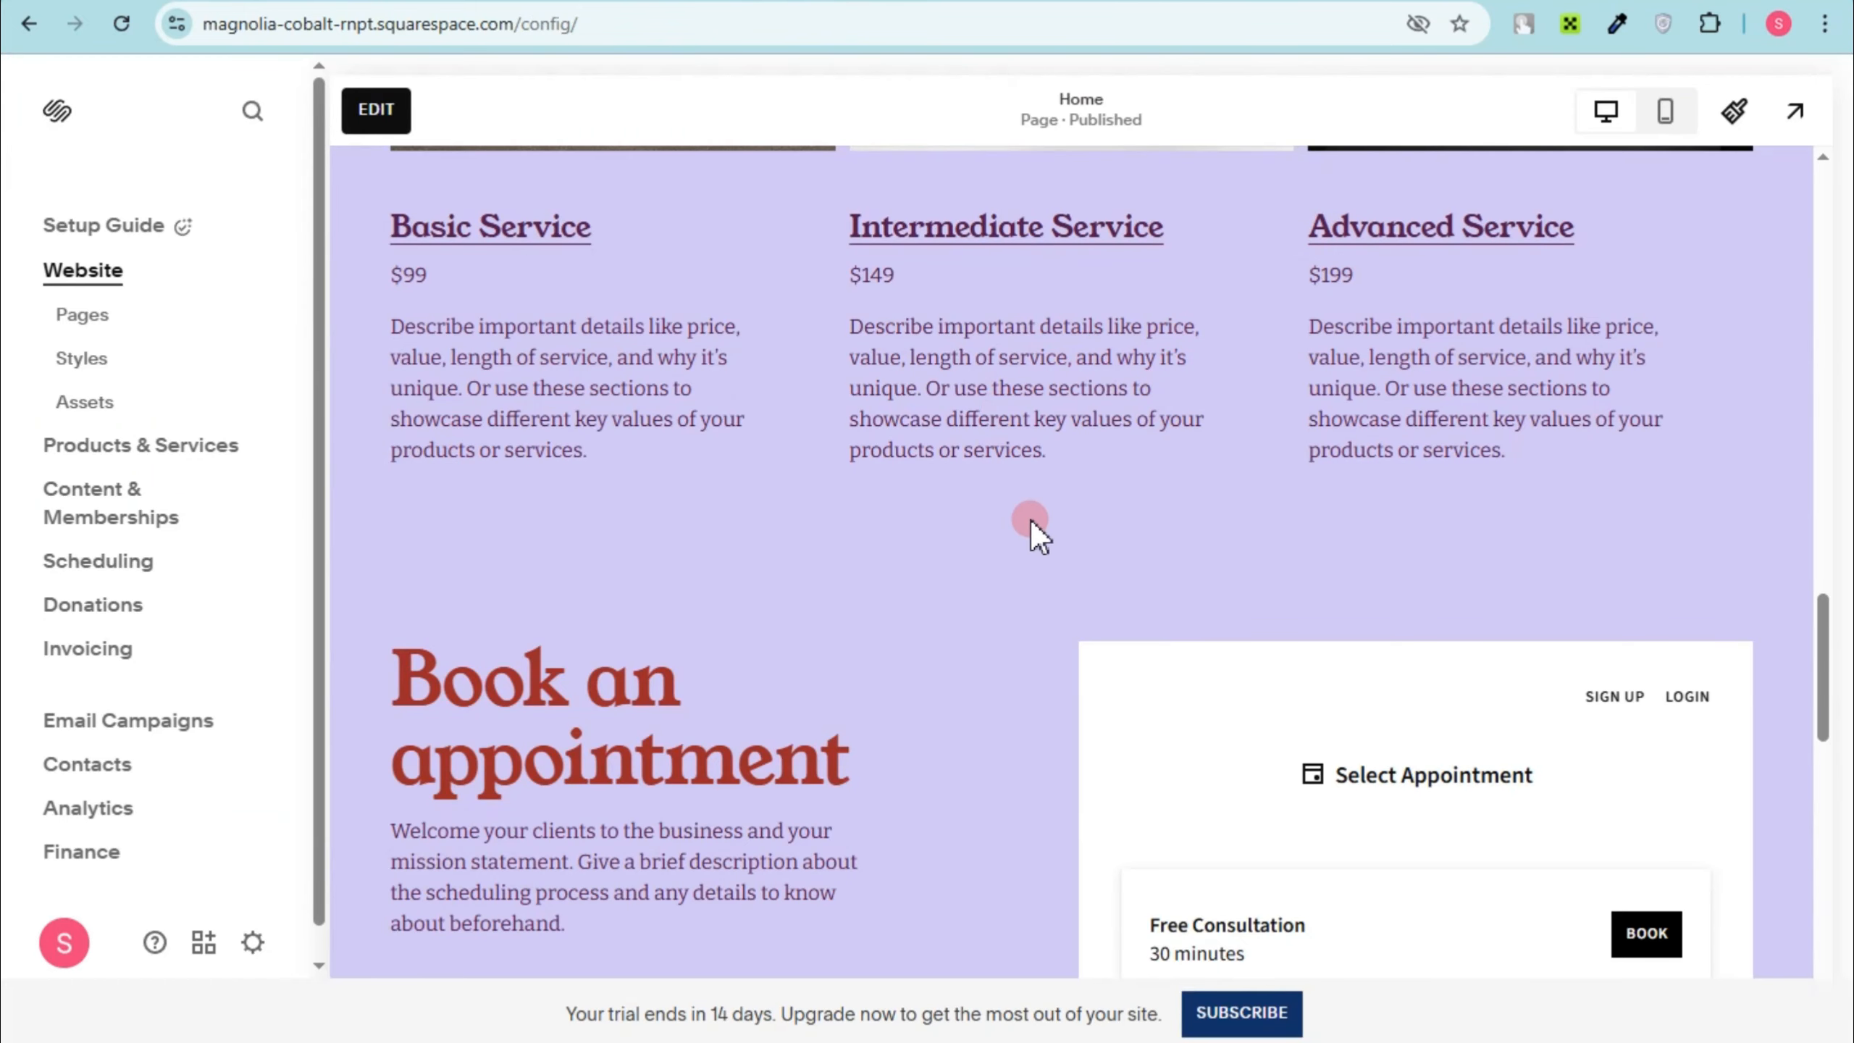
scroll(1032, 614, "up", 15)
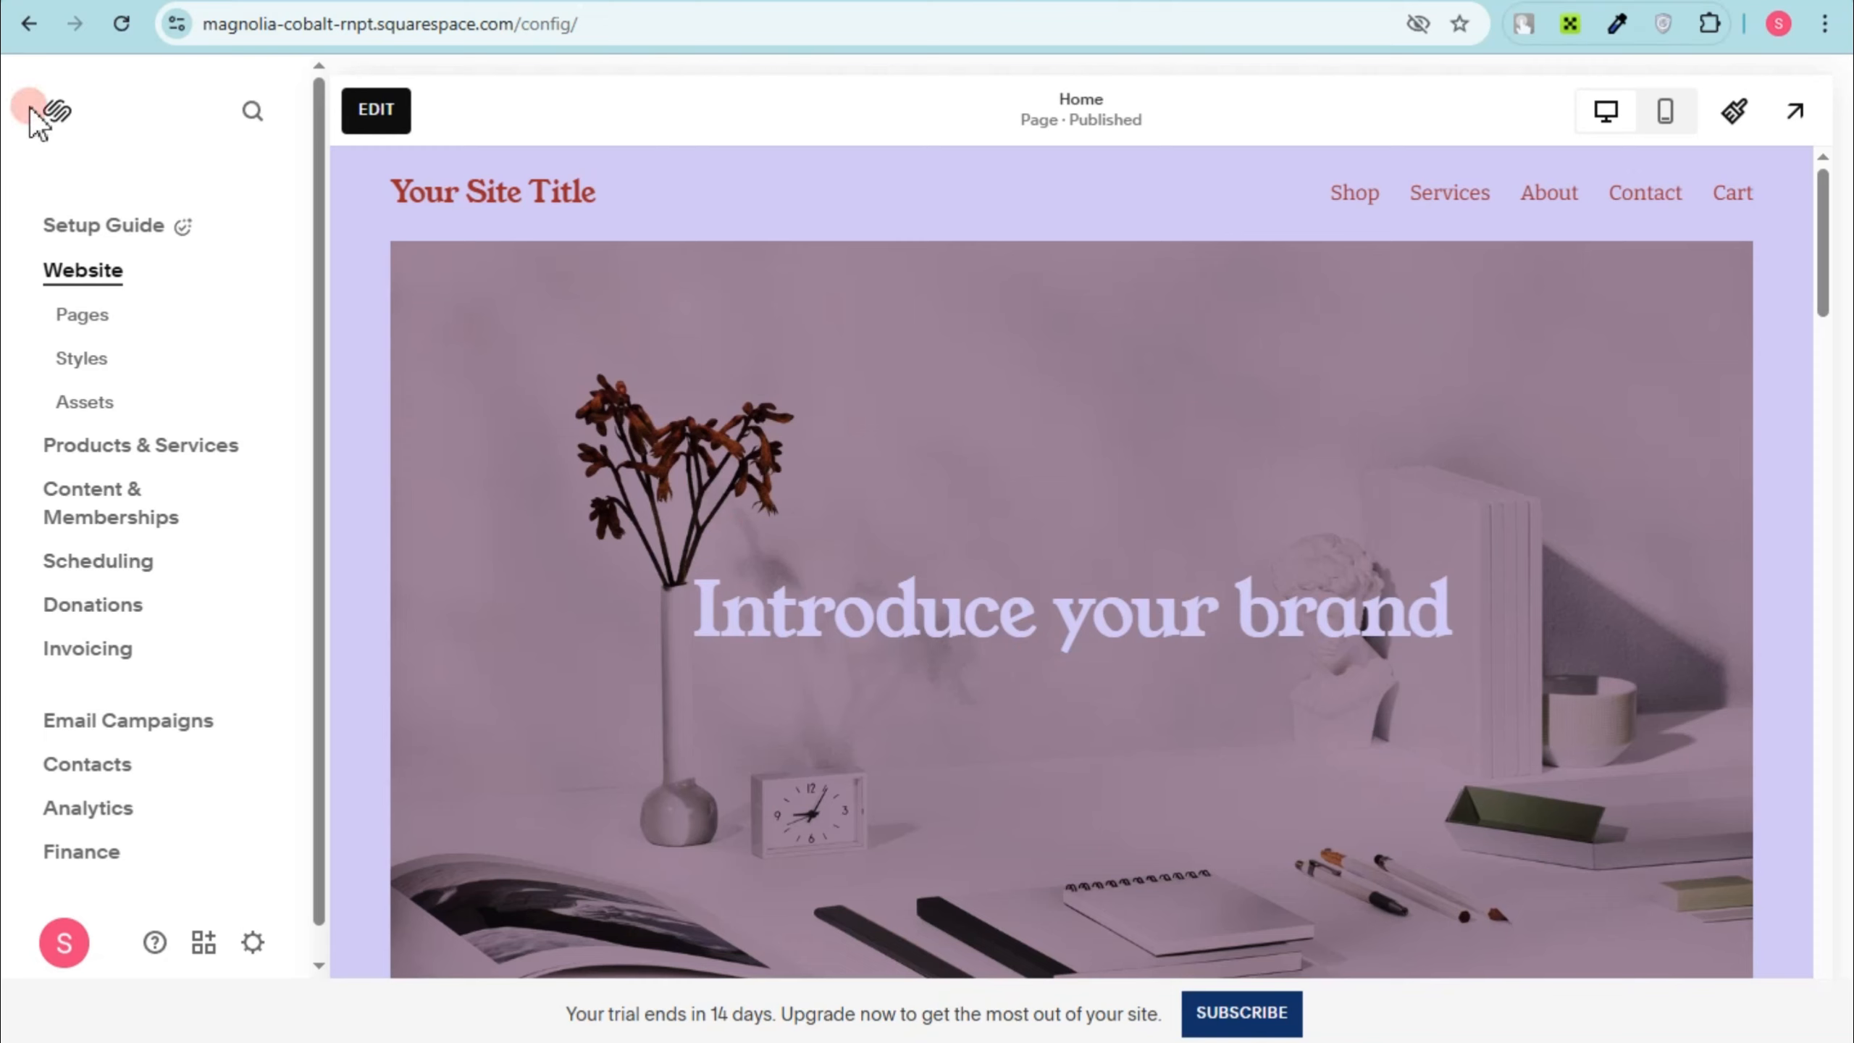
left_click(486, 204)
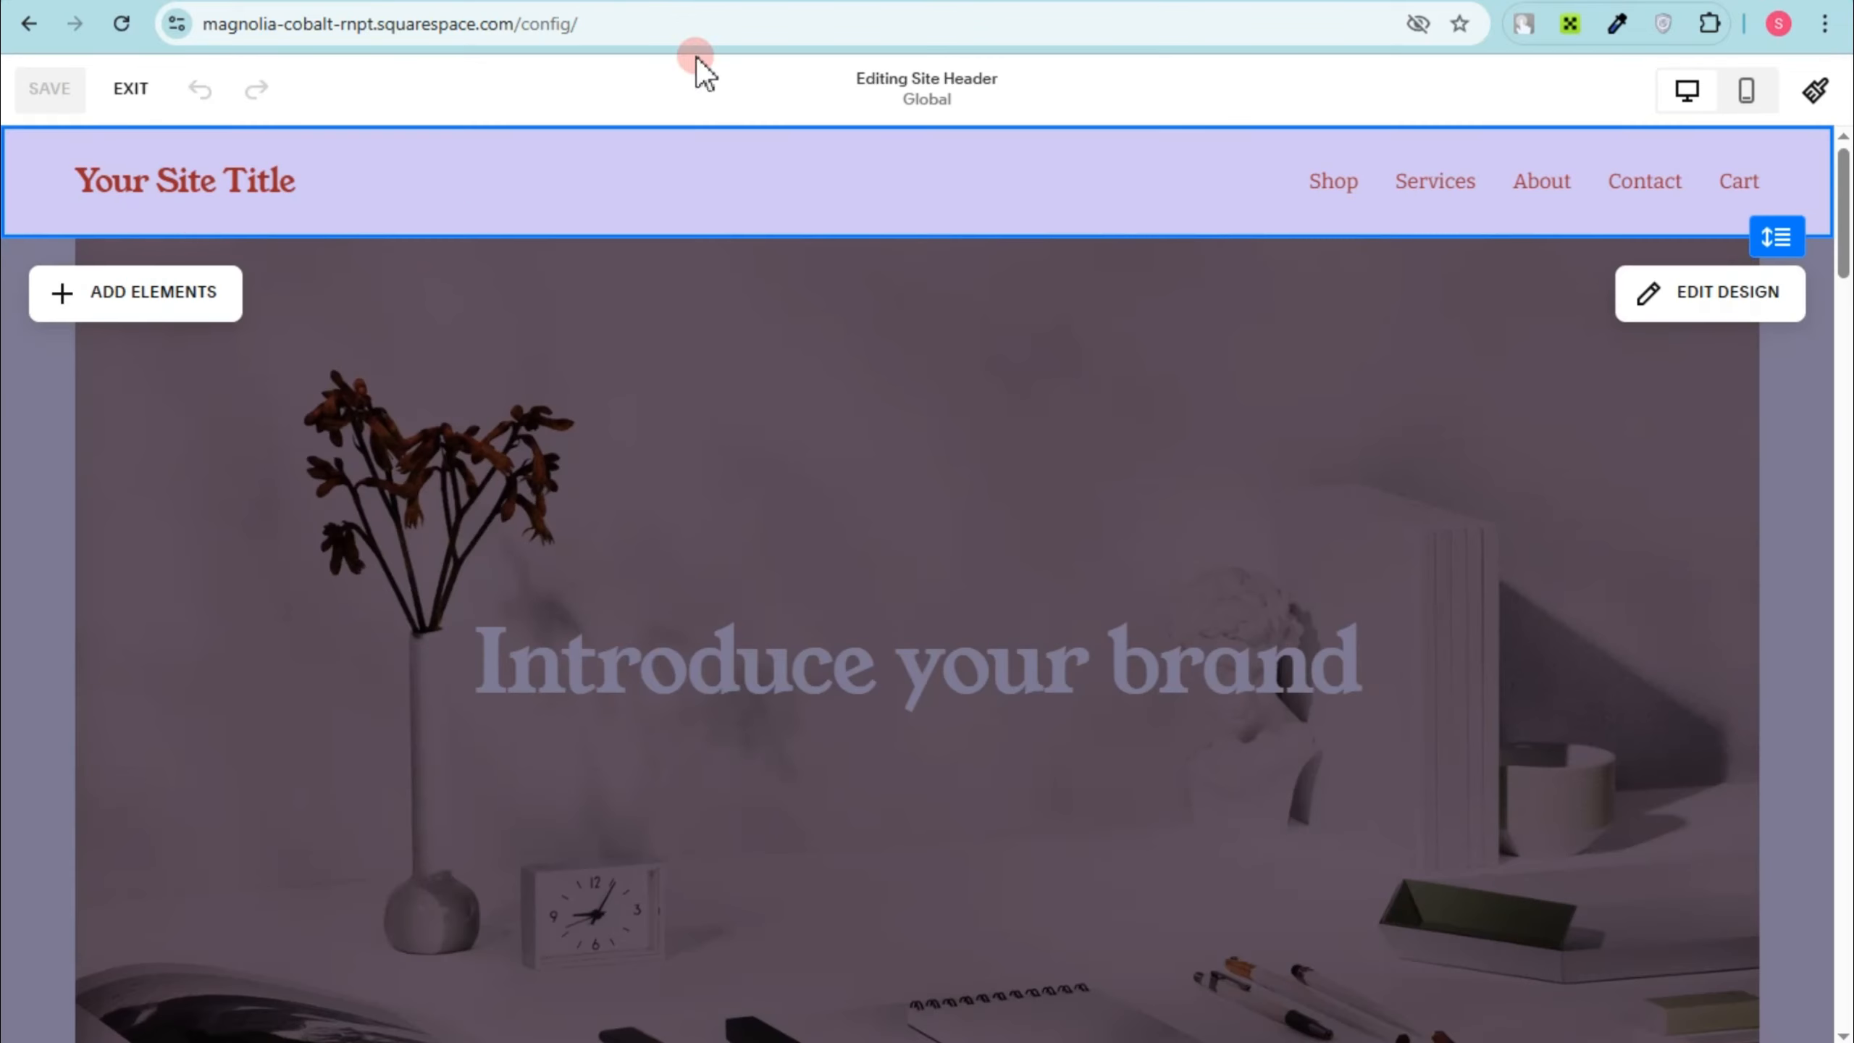
left_click(186, 179)
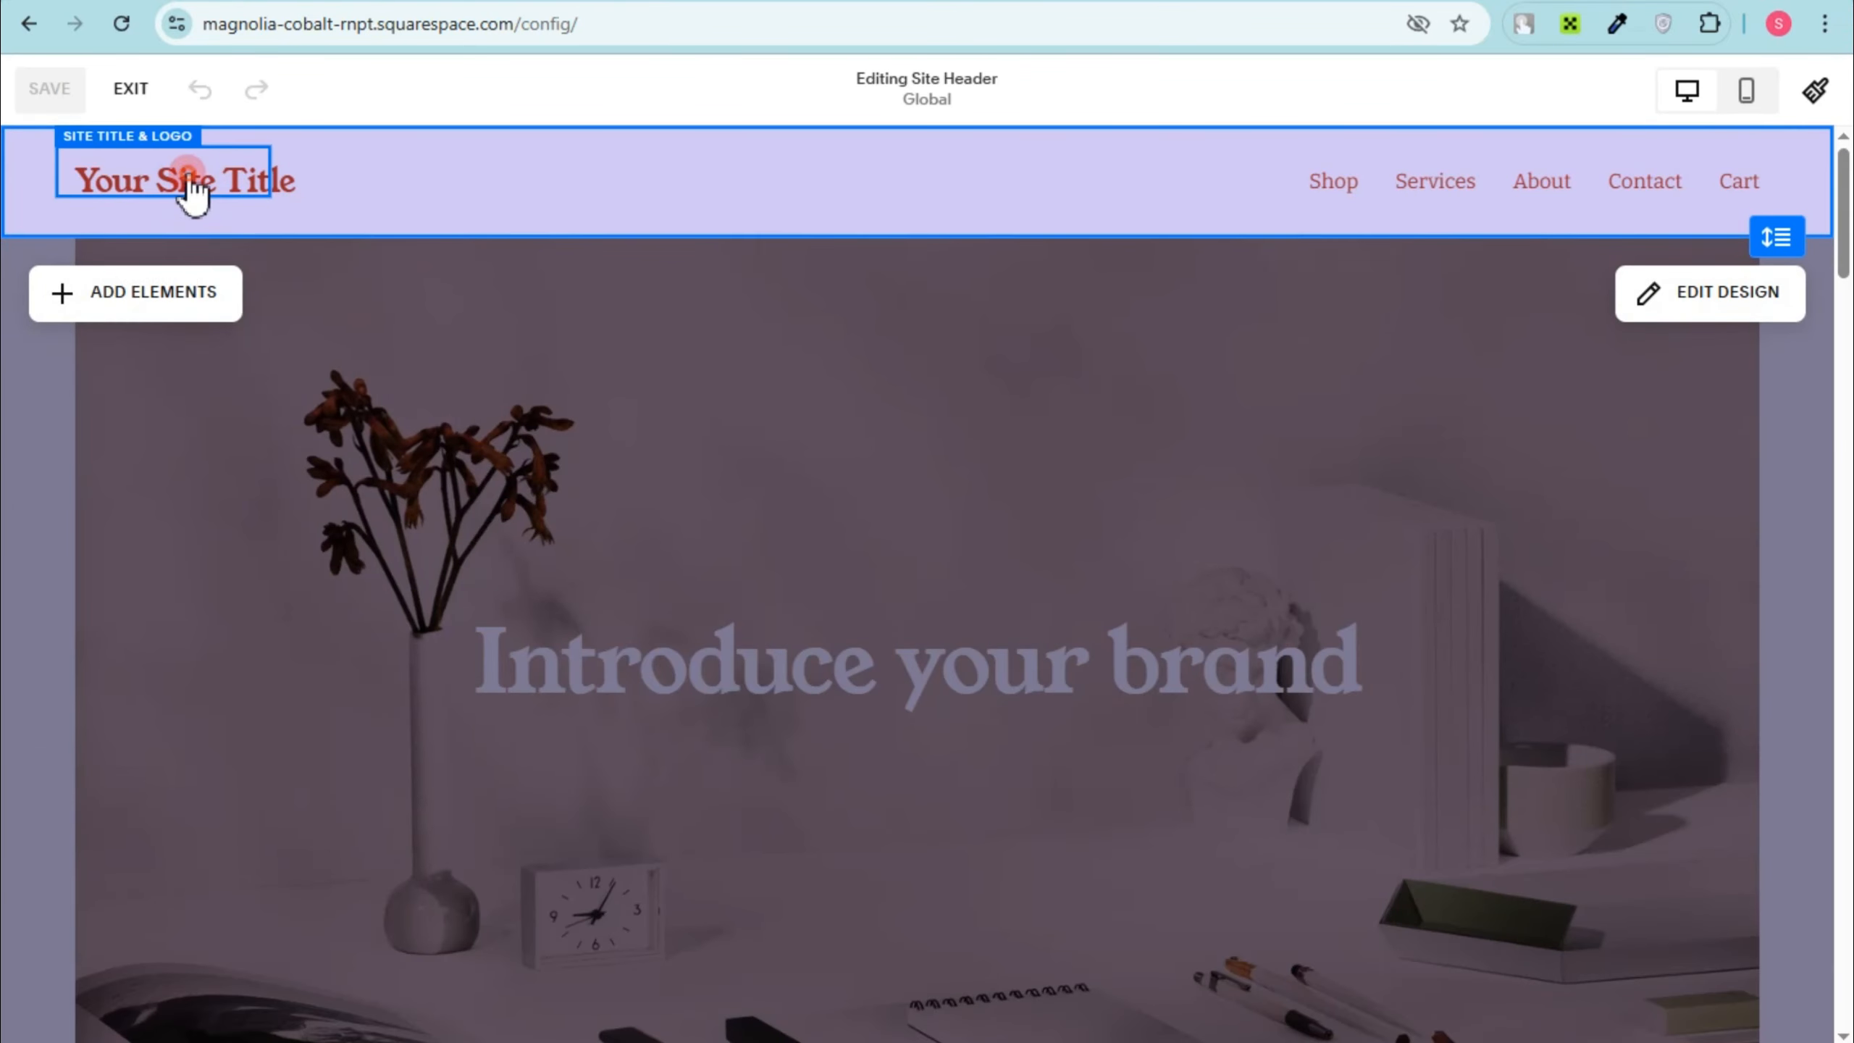
left_click(302, 171)
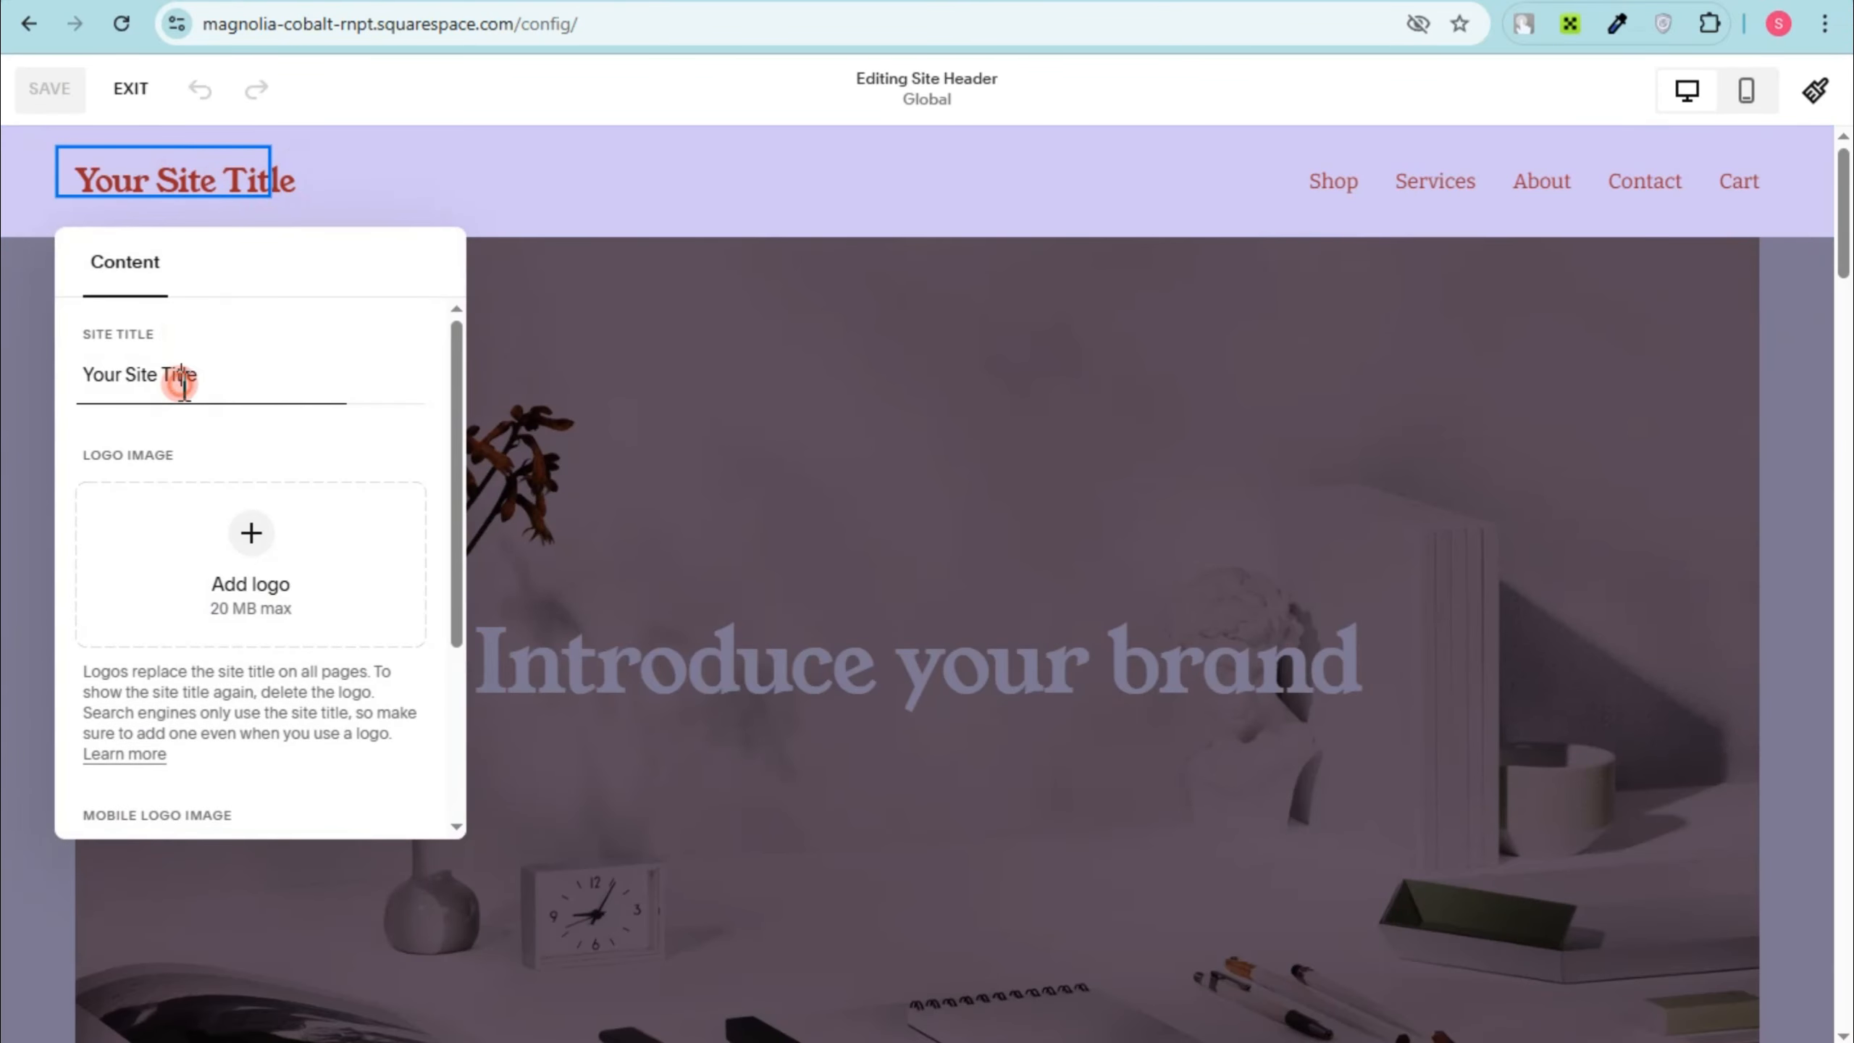
left_click_drag(244, 373, 37, 352)
type("Urban Steps")
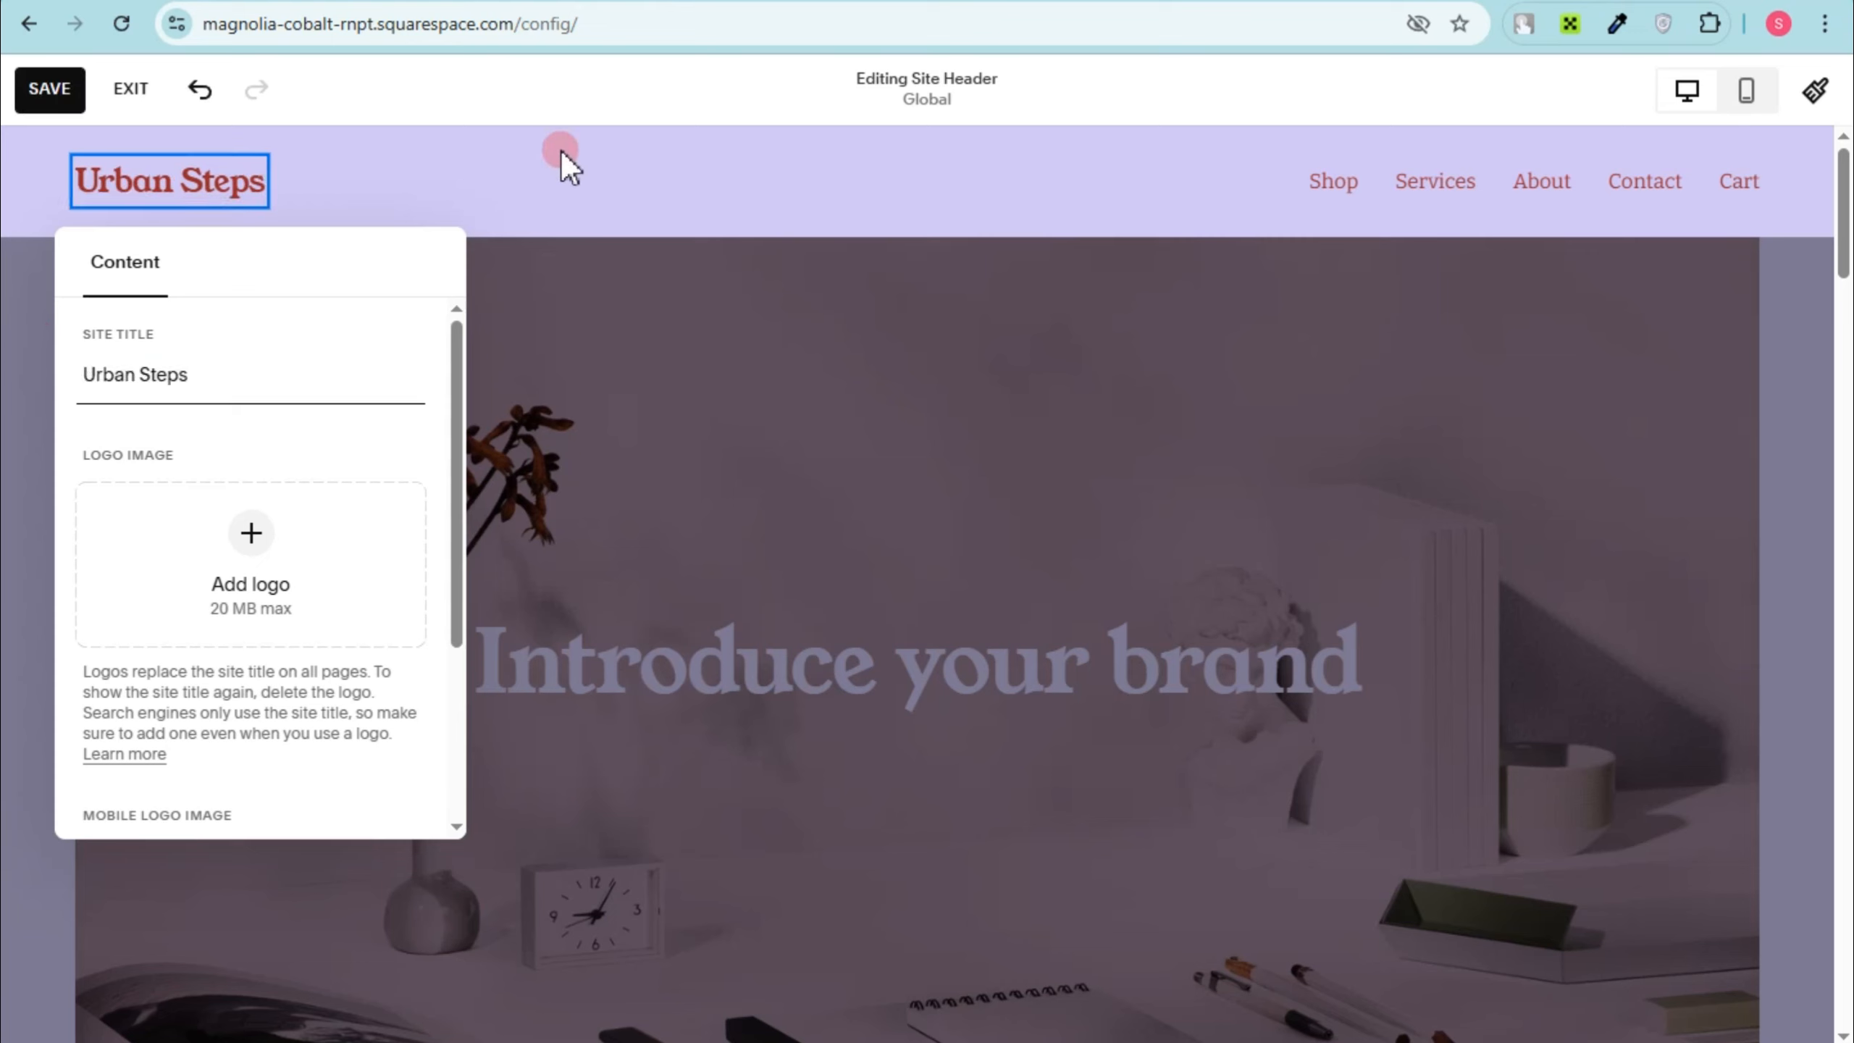
left_click(561, 158)
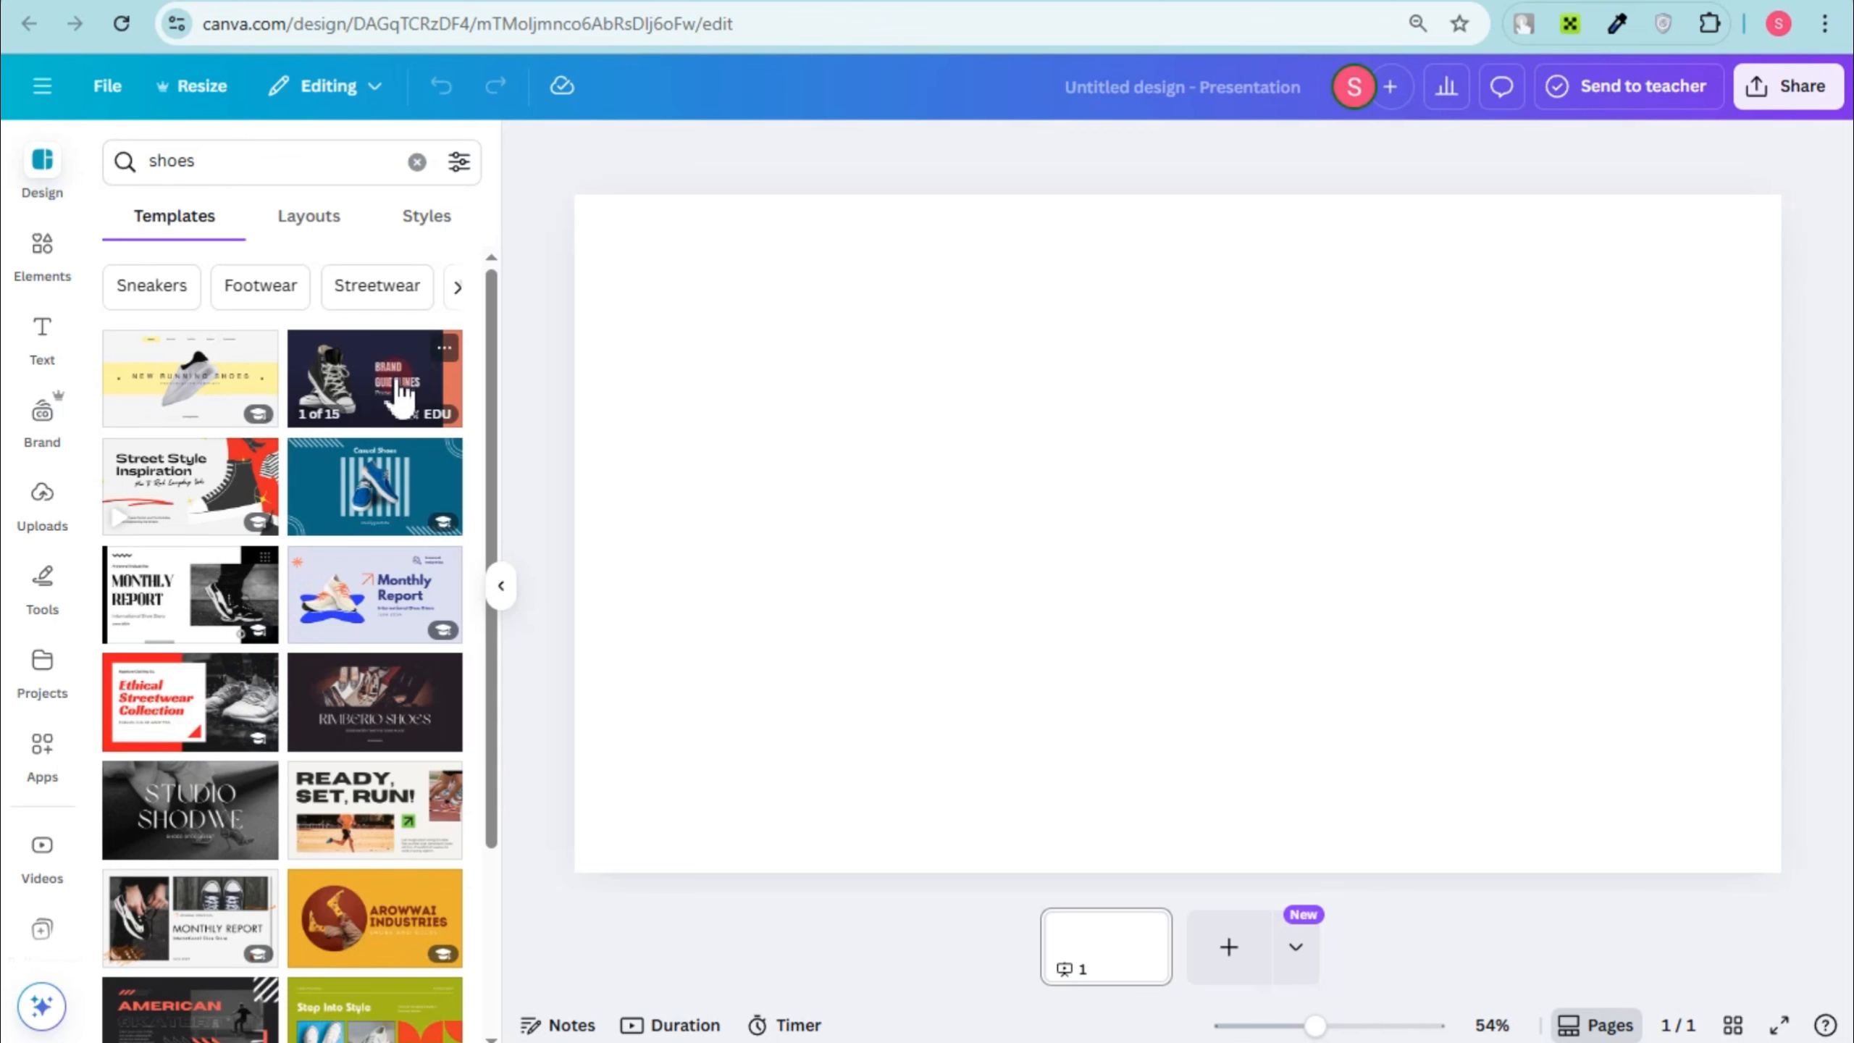
Step: Apply the WELCOME page of the Blue Elegant Brand Guideline Presentation template and replace its heading with "Urban Steps"
left_click(386, 402)
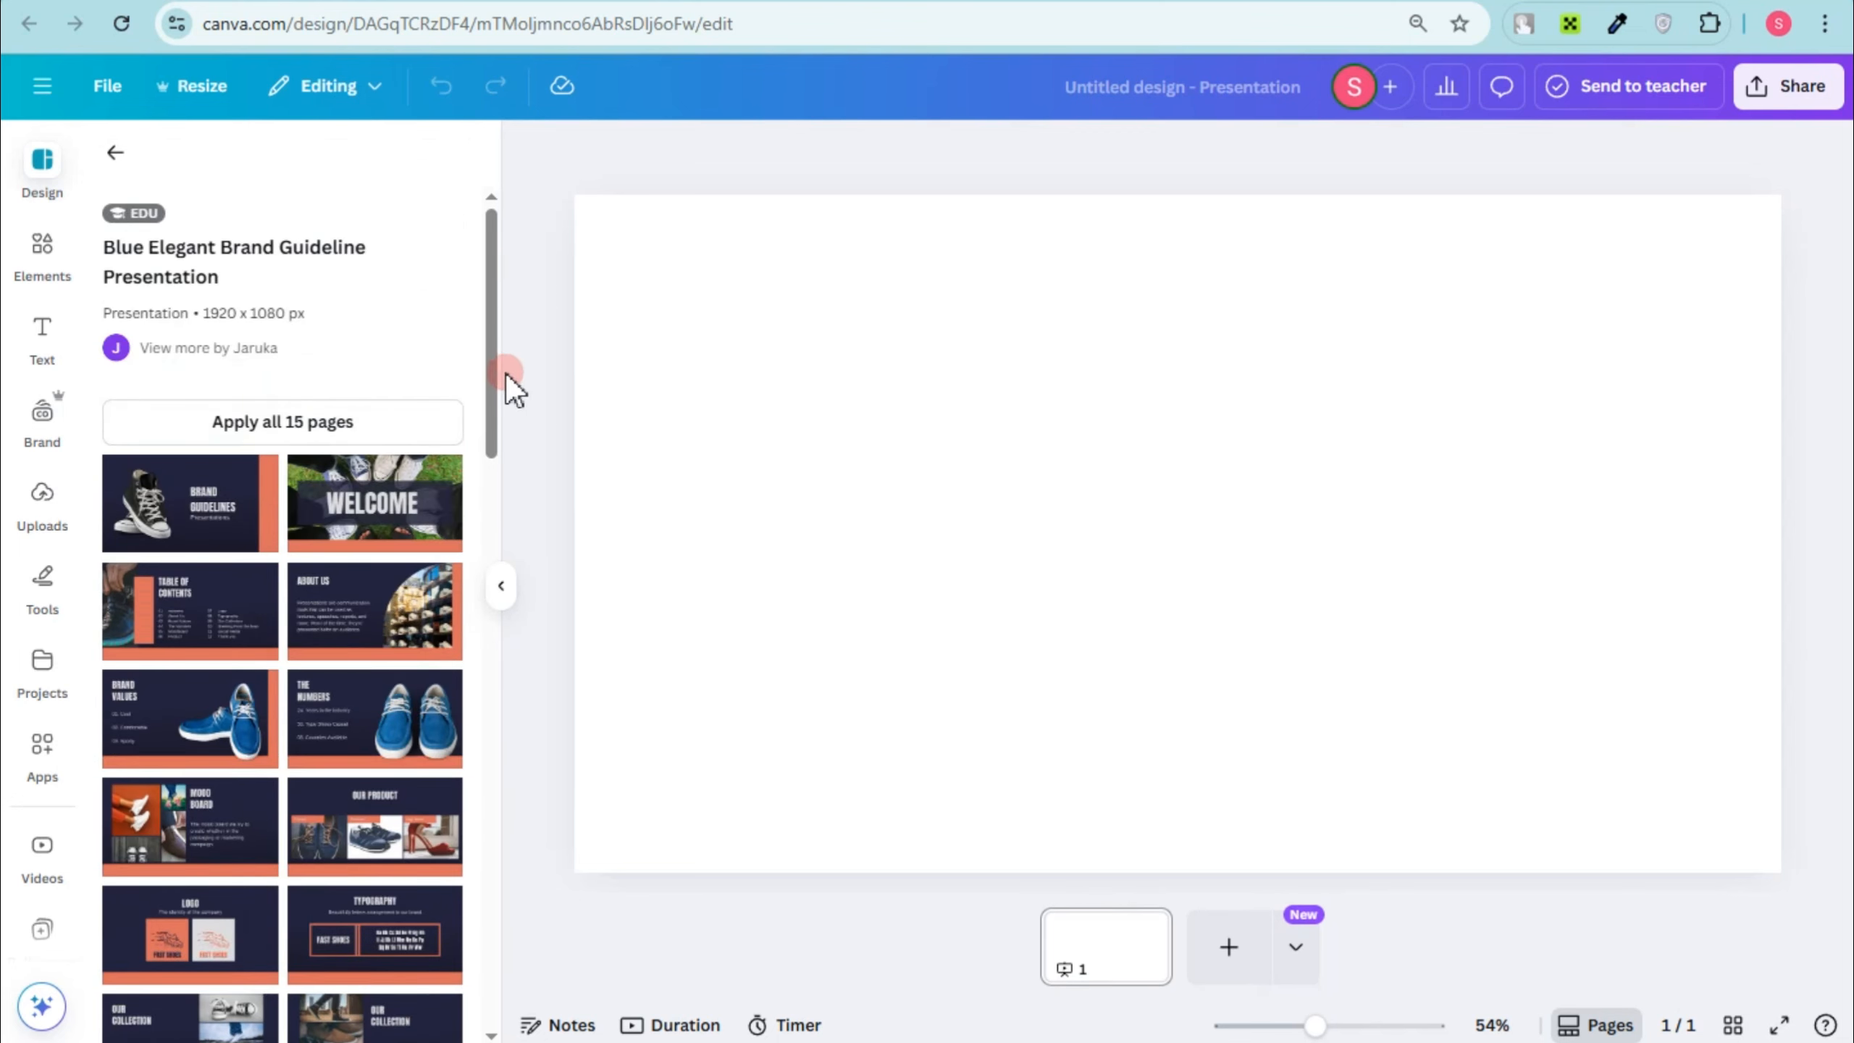
left_click(338, 505)
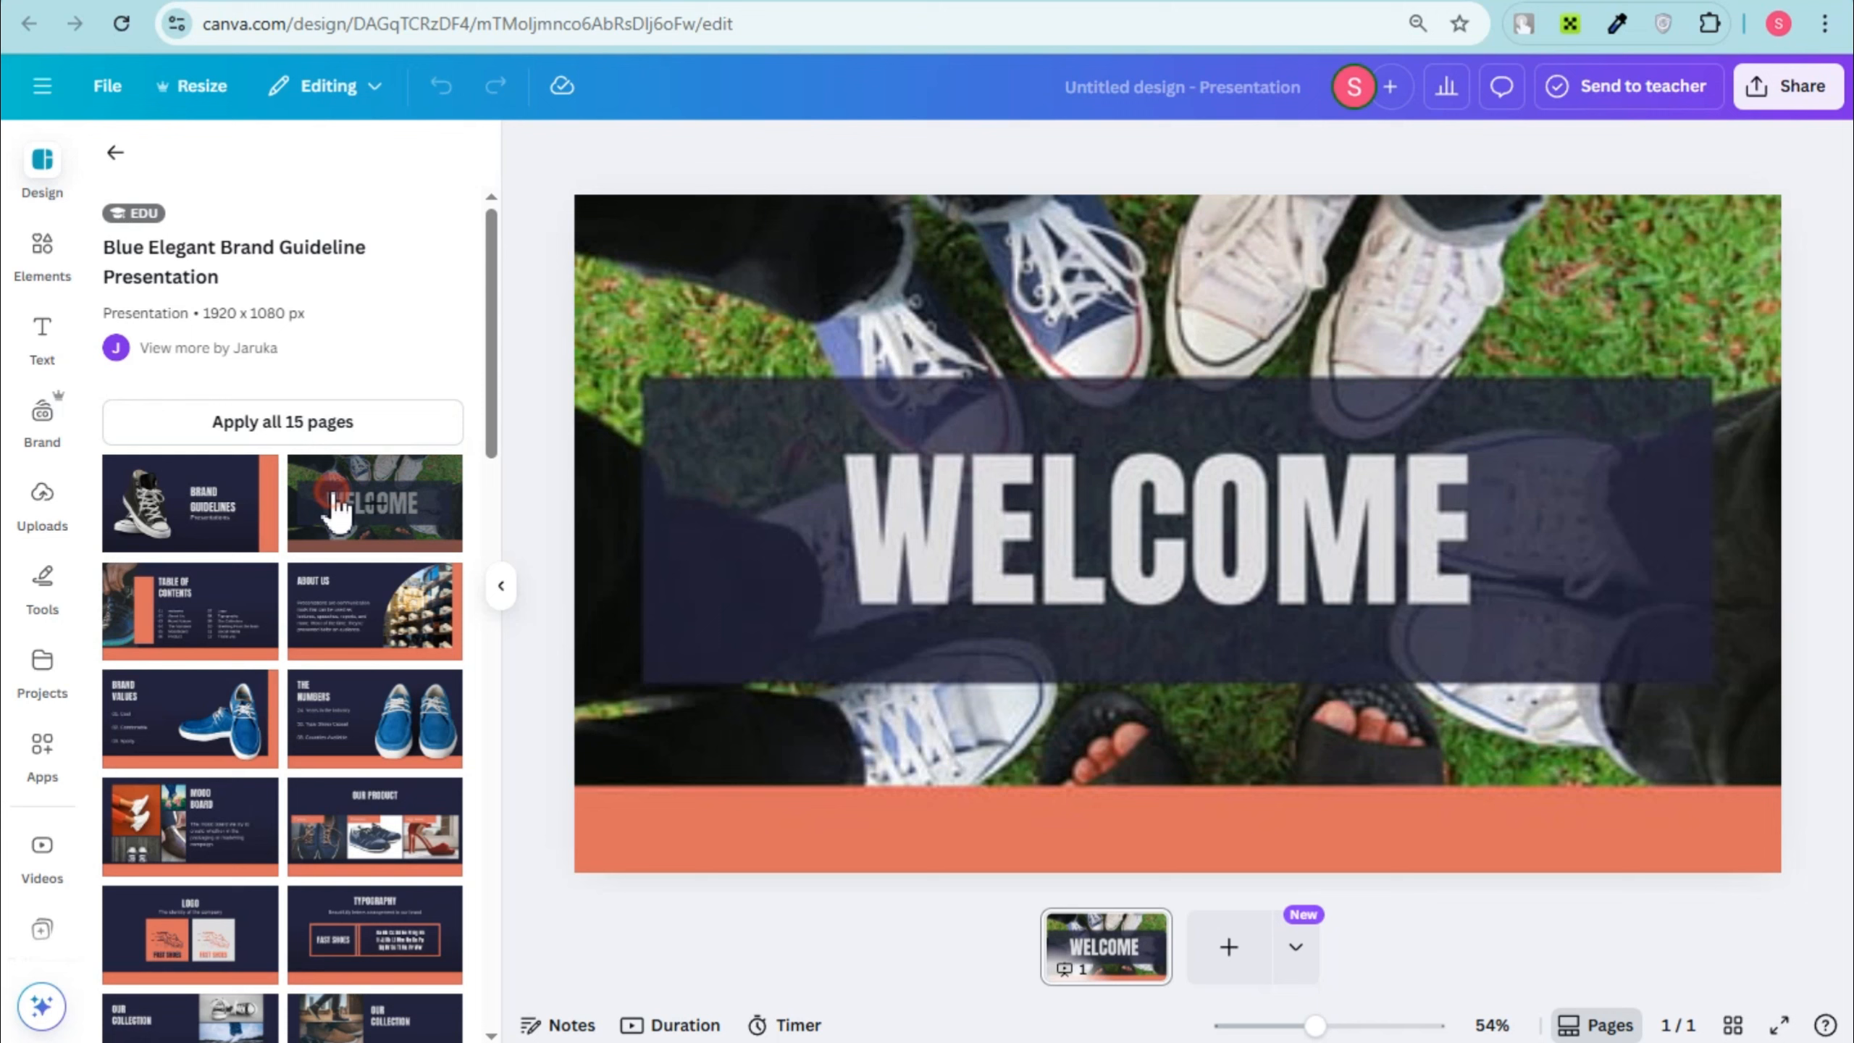
left_click(1042, 536)
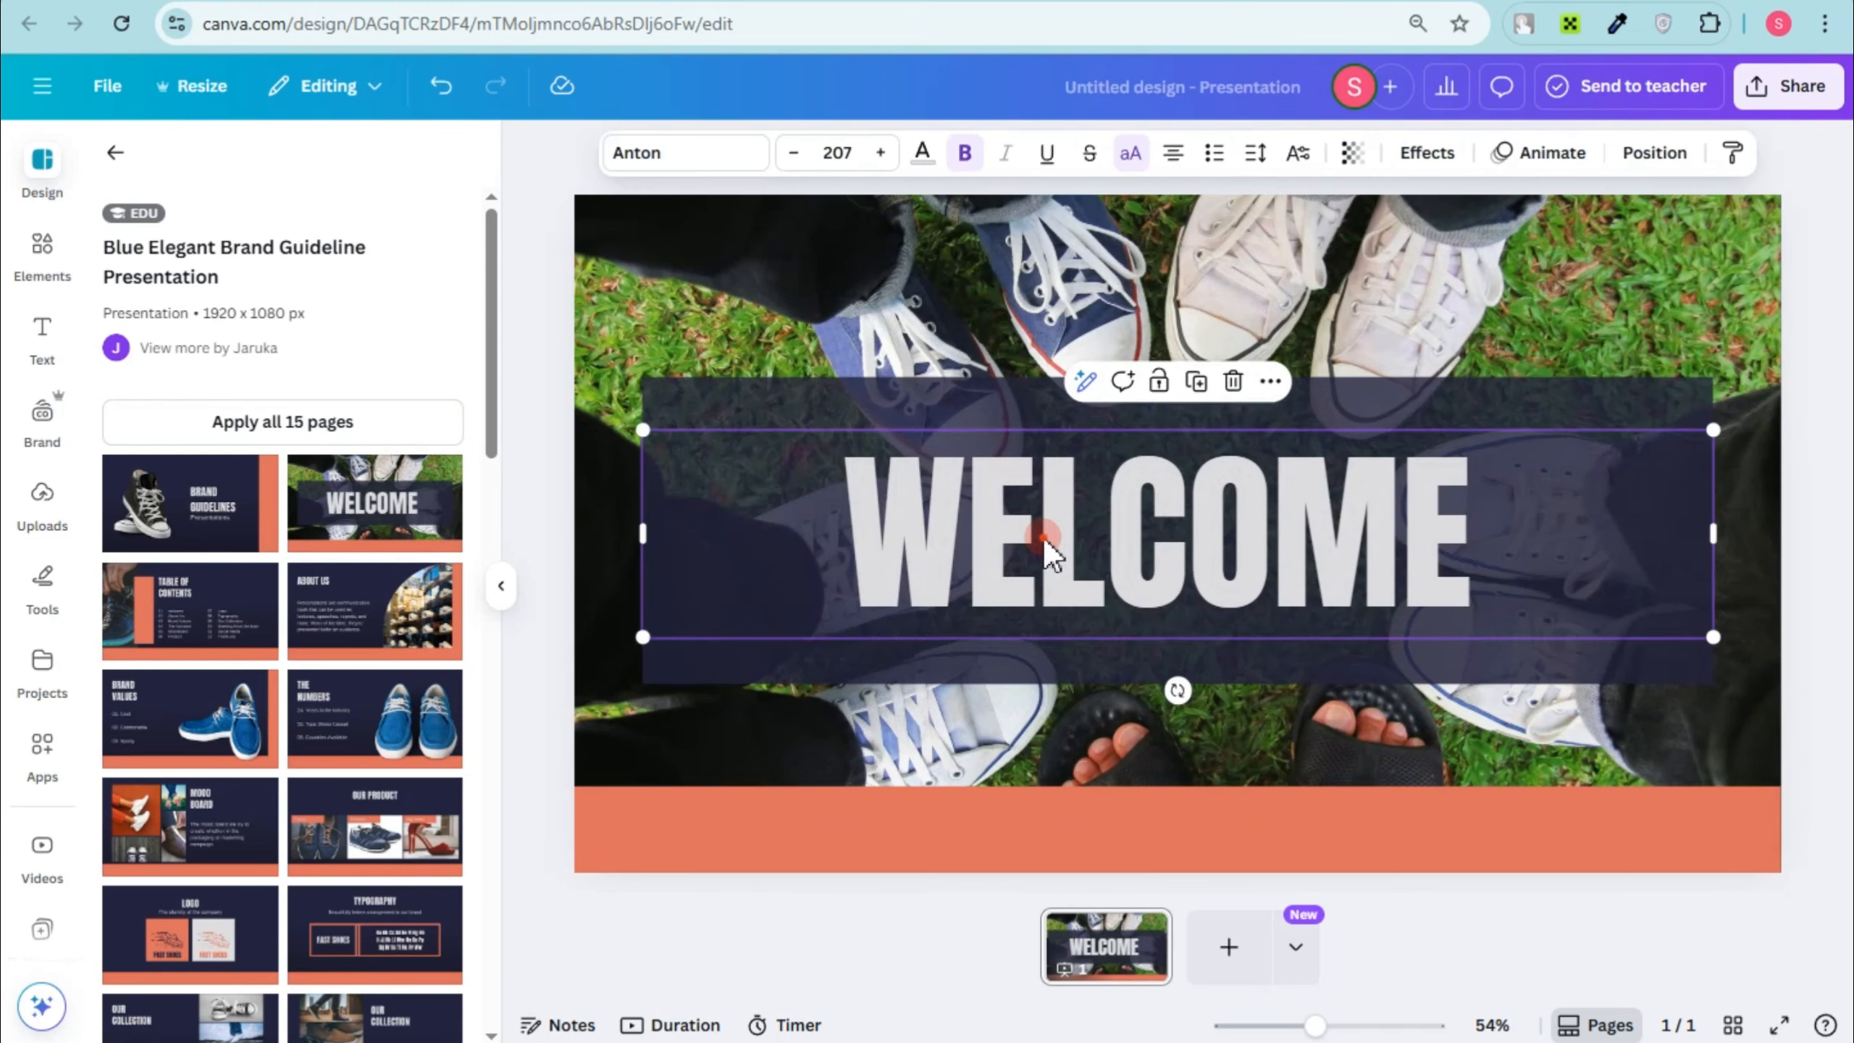
double_click(1043, 535)
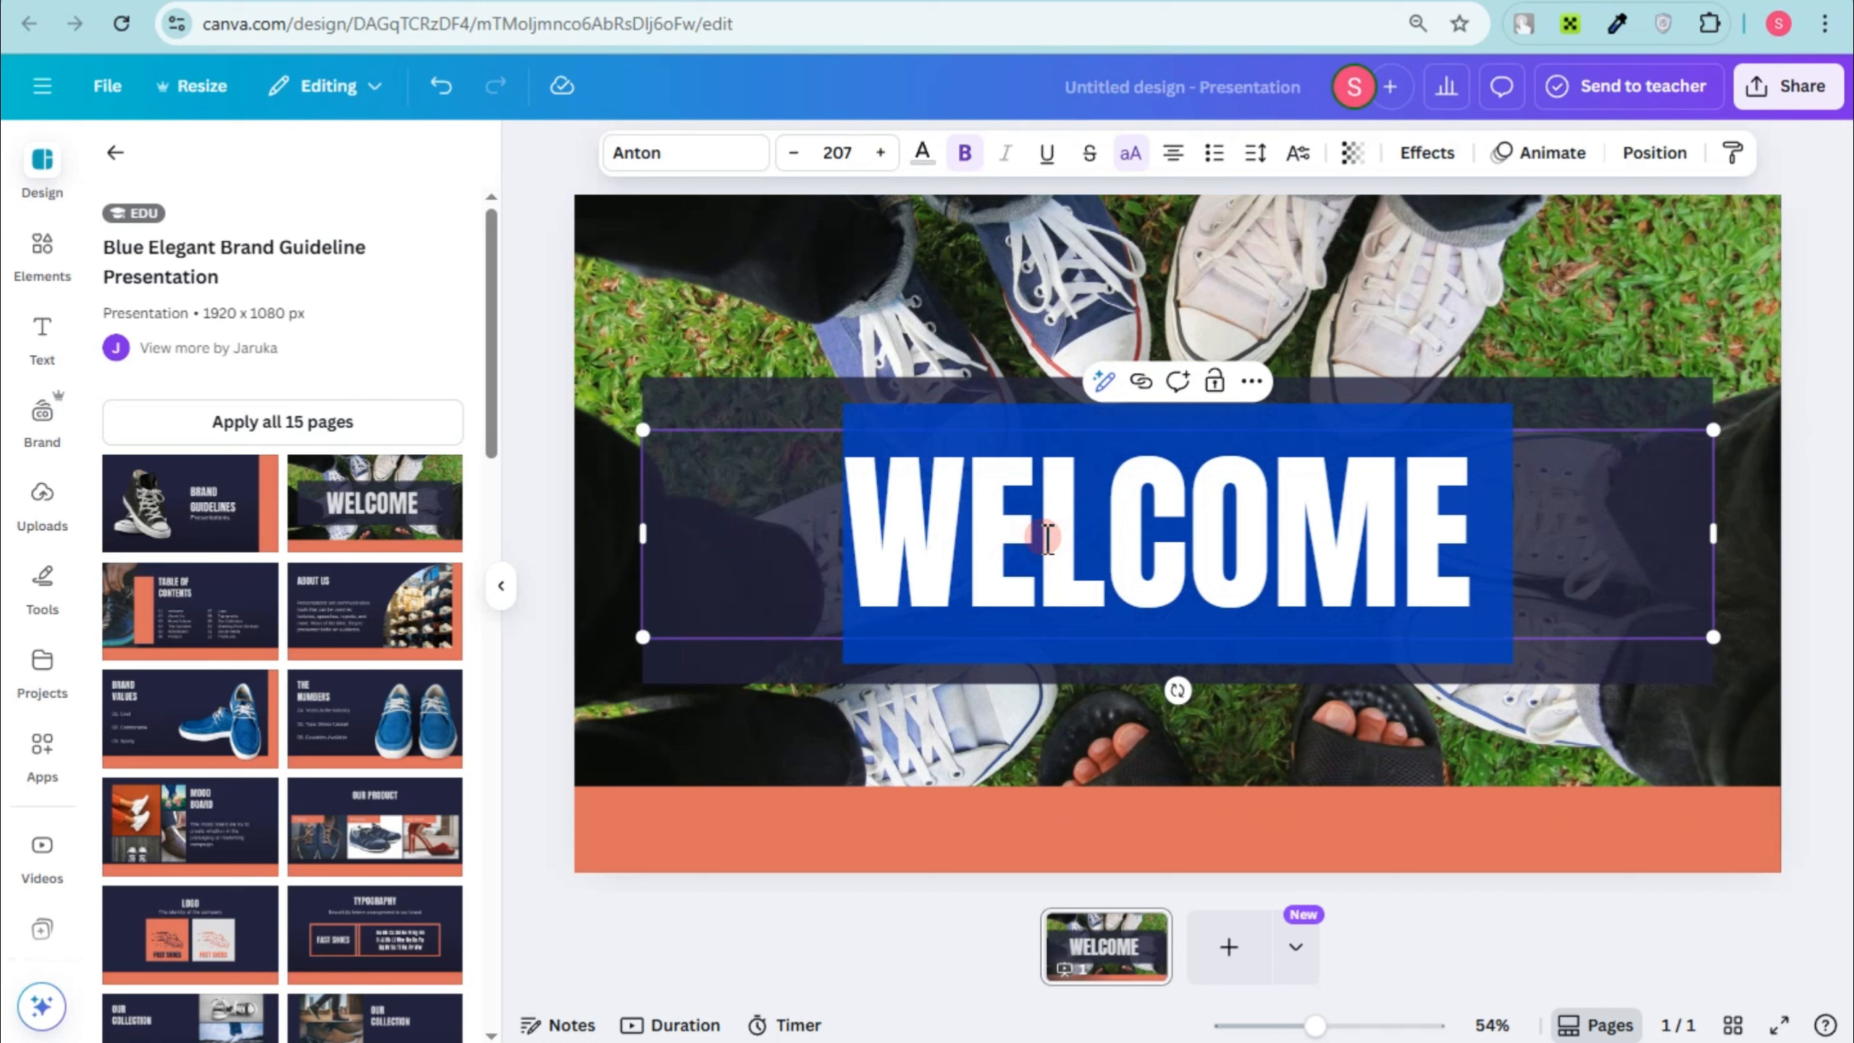
type("URBAN STEPS")
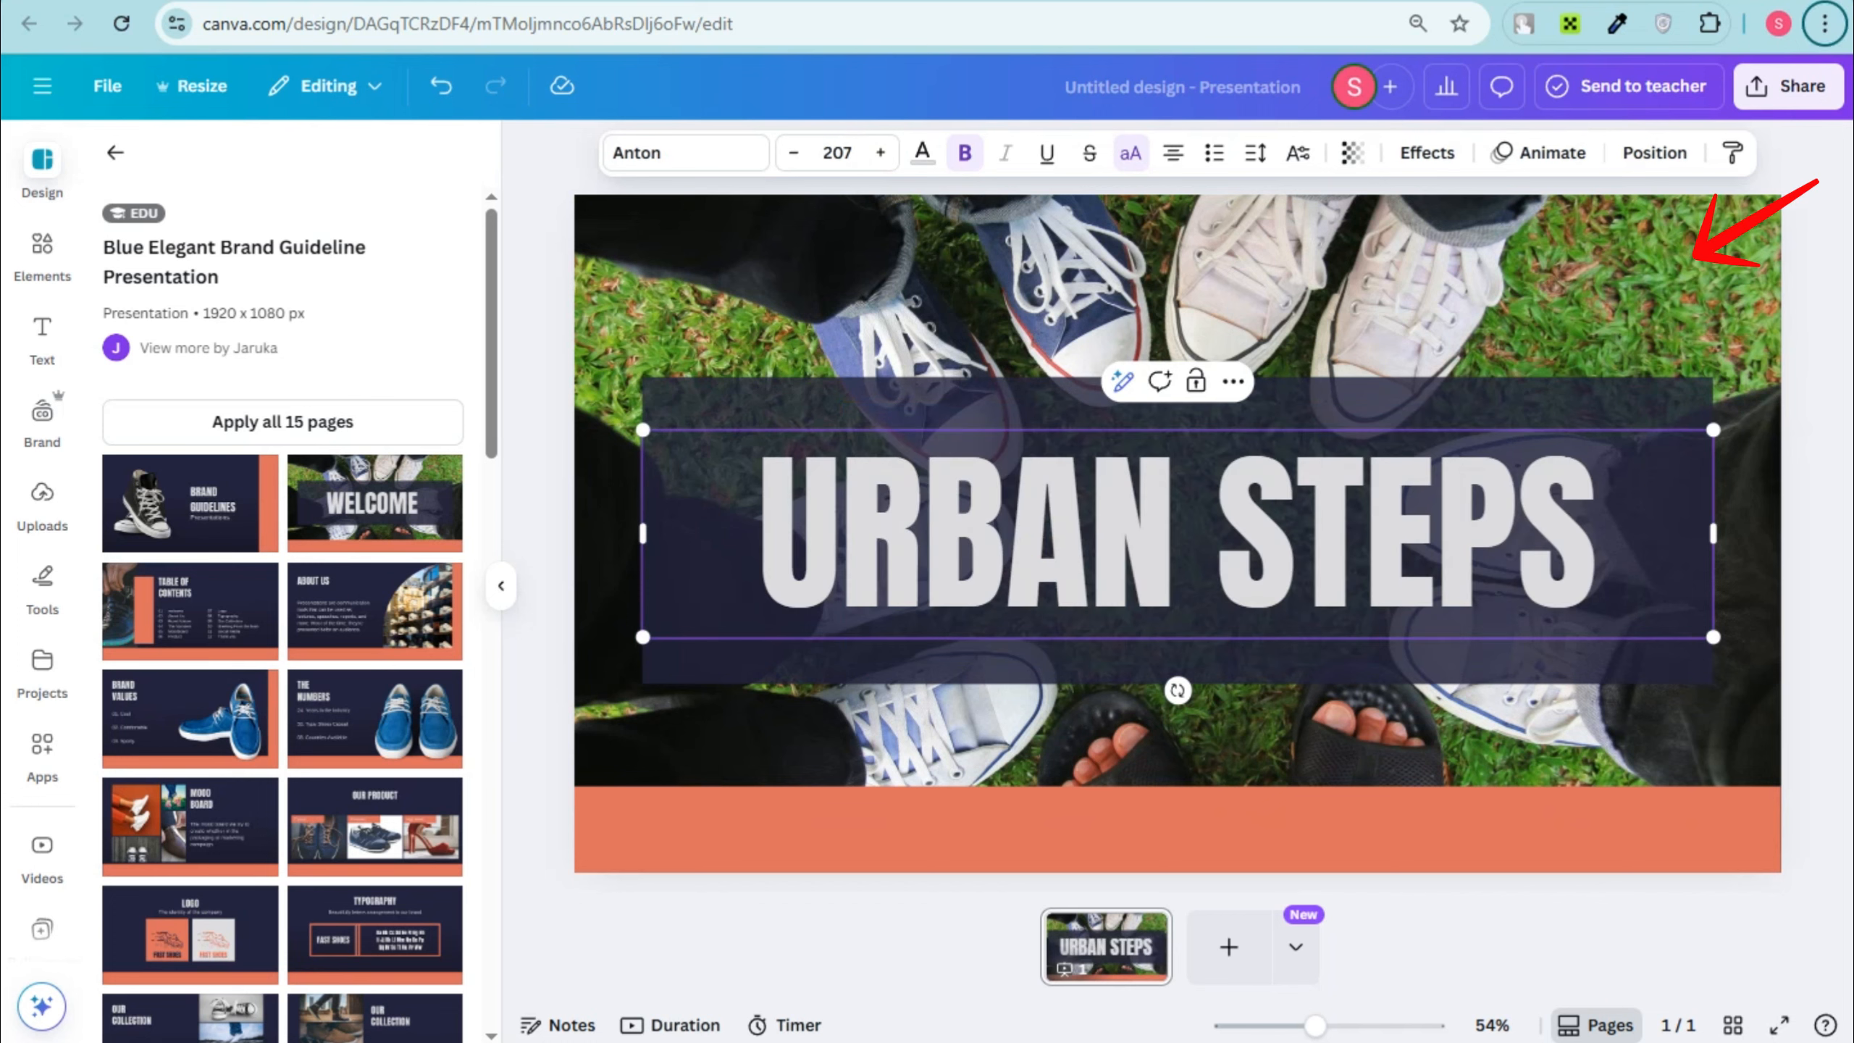
left_click(1144, 328)
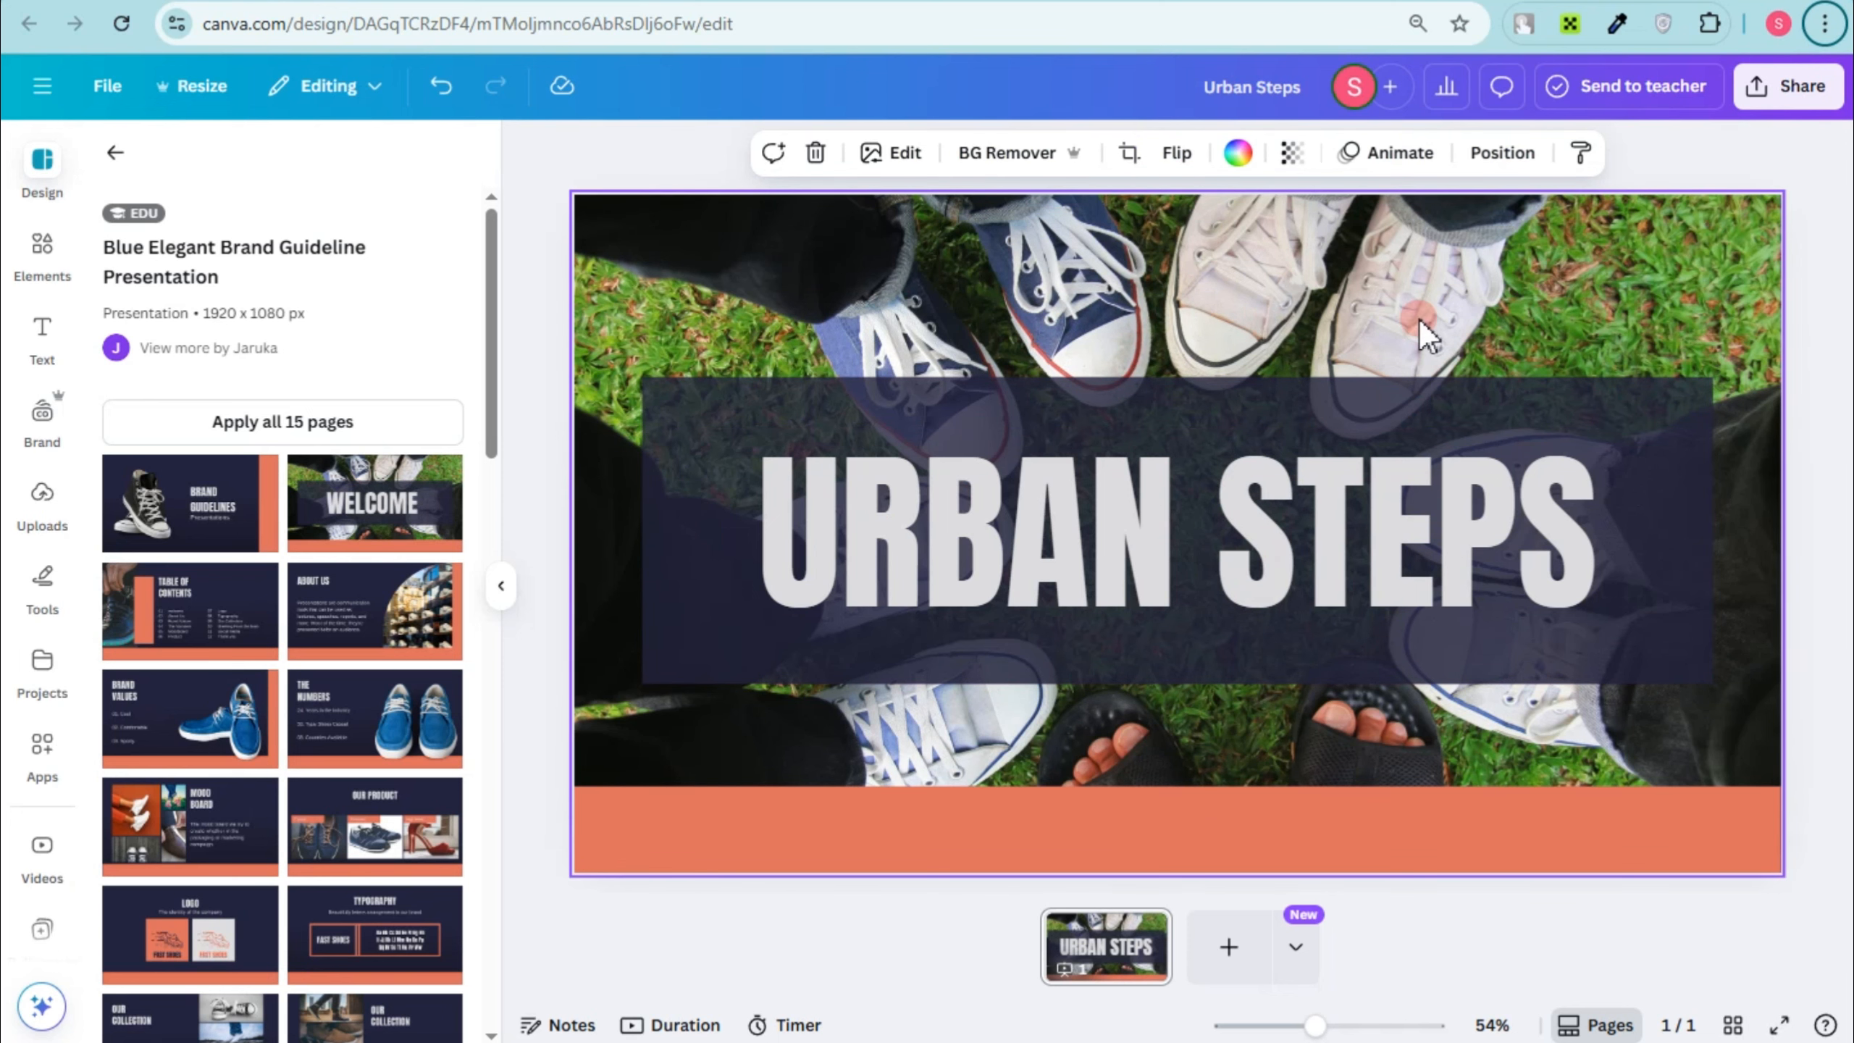
Step: Apply the Lift text effect to the URBAN STEPS heading with an intensity of 100
left_click(1249, 503)
left_click(1426, 152)
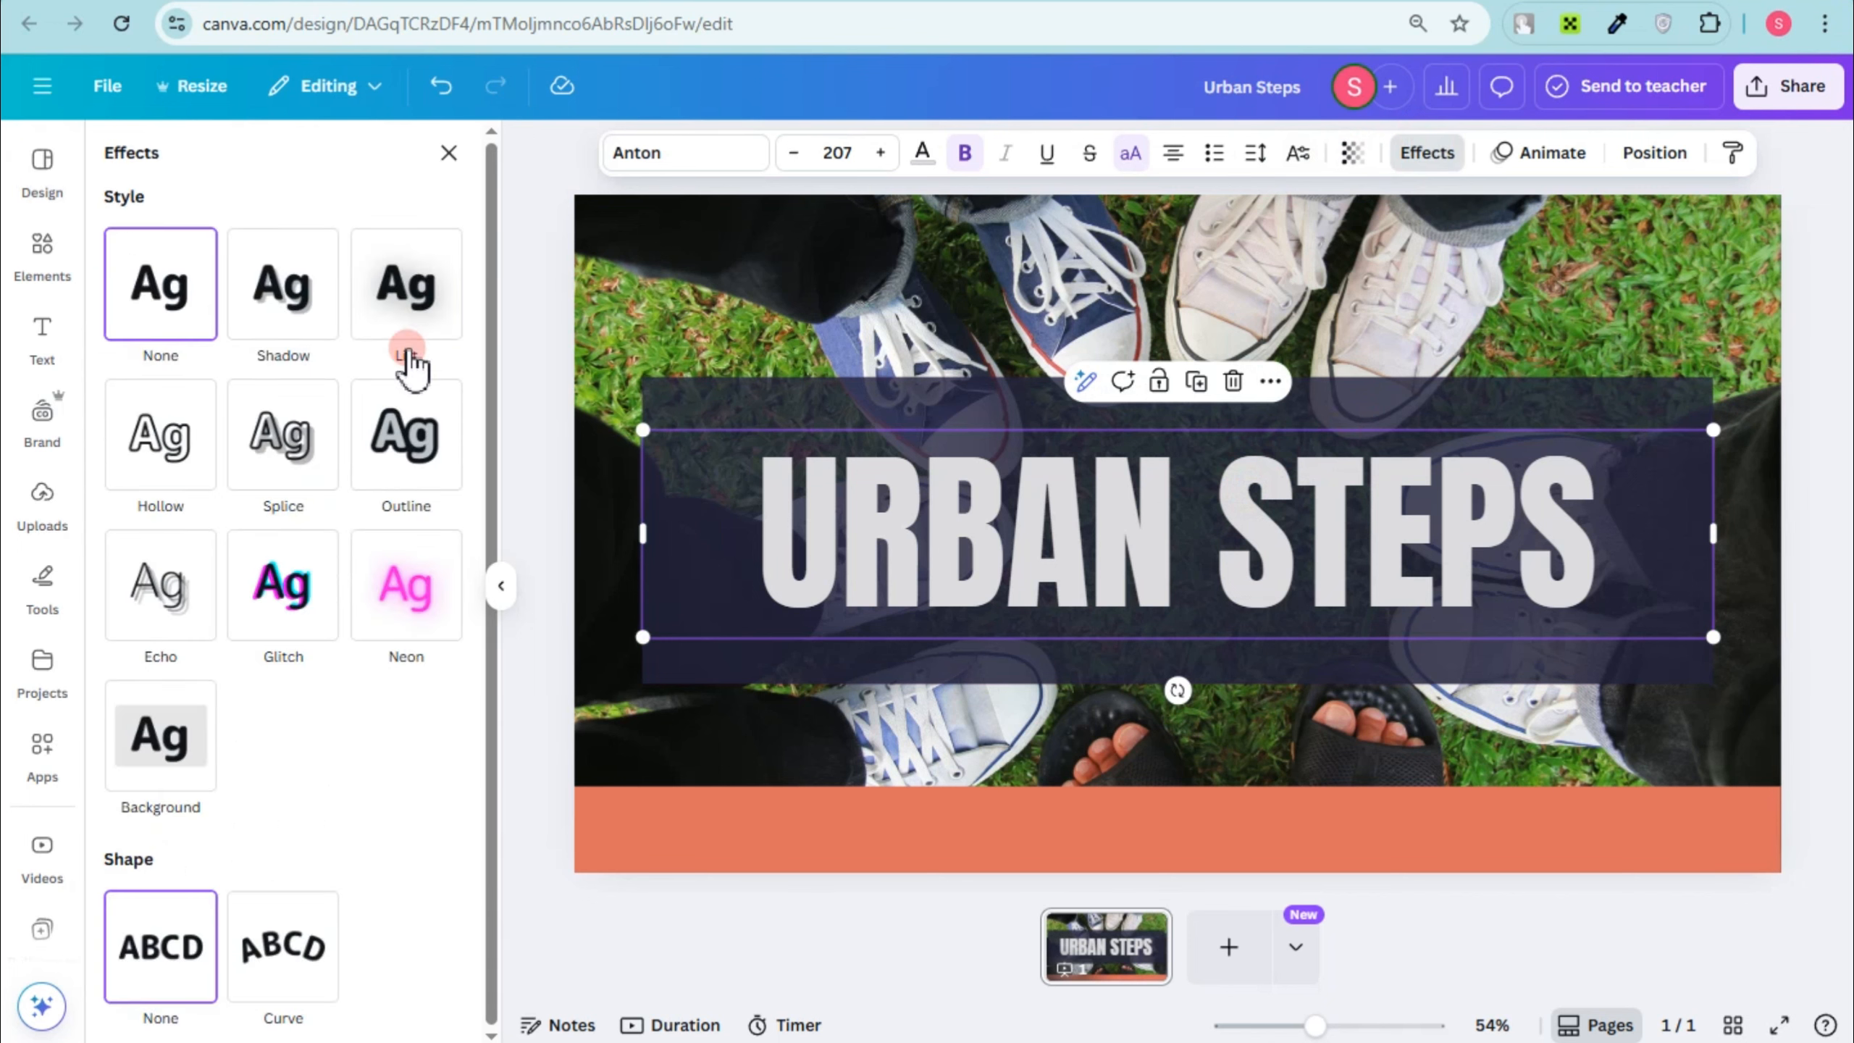
left_click(402, 336)
left_click_drag(267, 426, 508, 467)
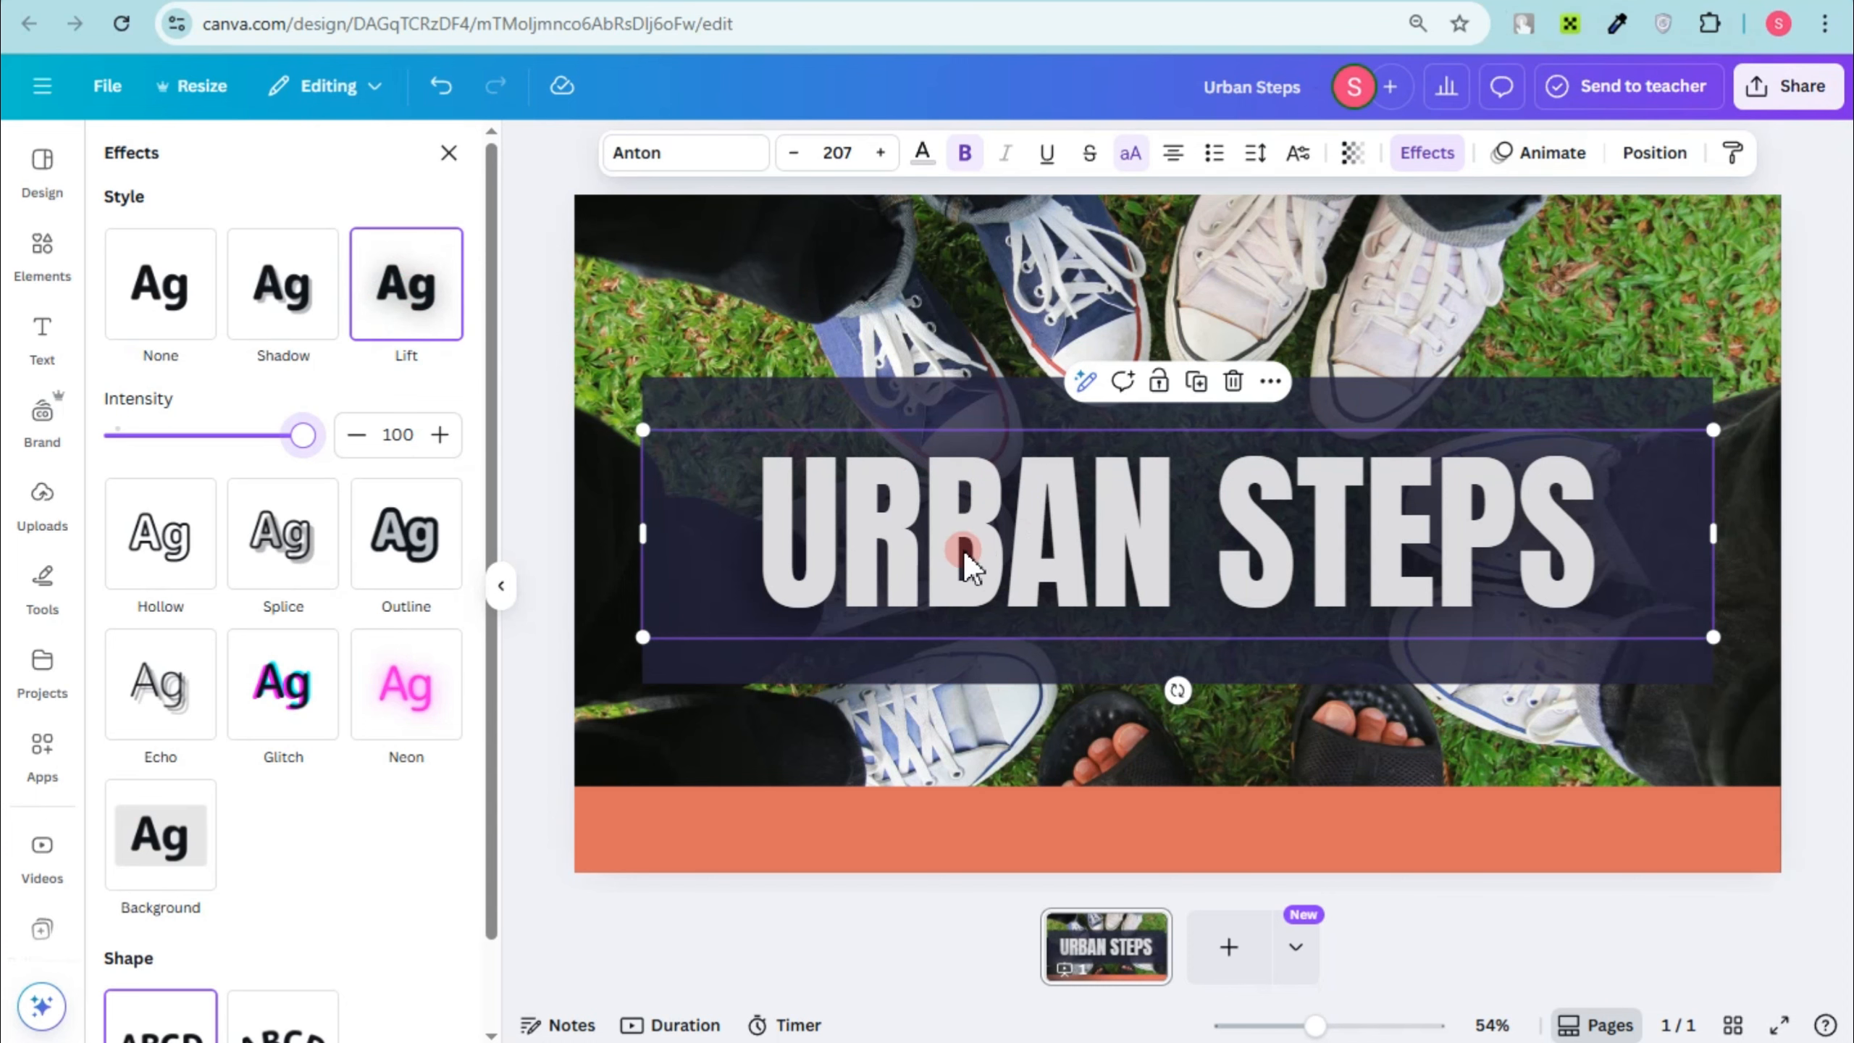
Step: Try other fonts such as Graduate on the URBAN STEPS heading and return it to Anton
double_click(966, 505)
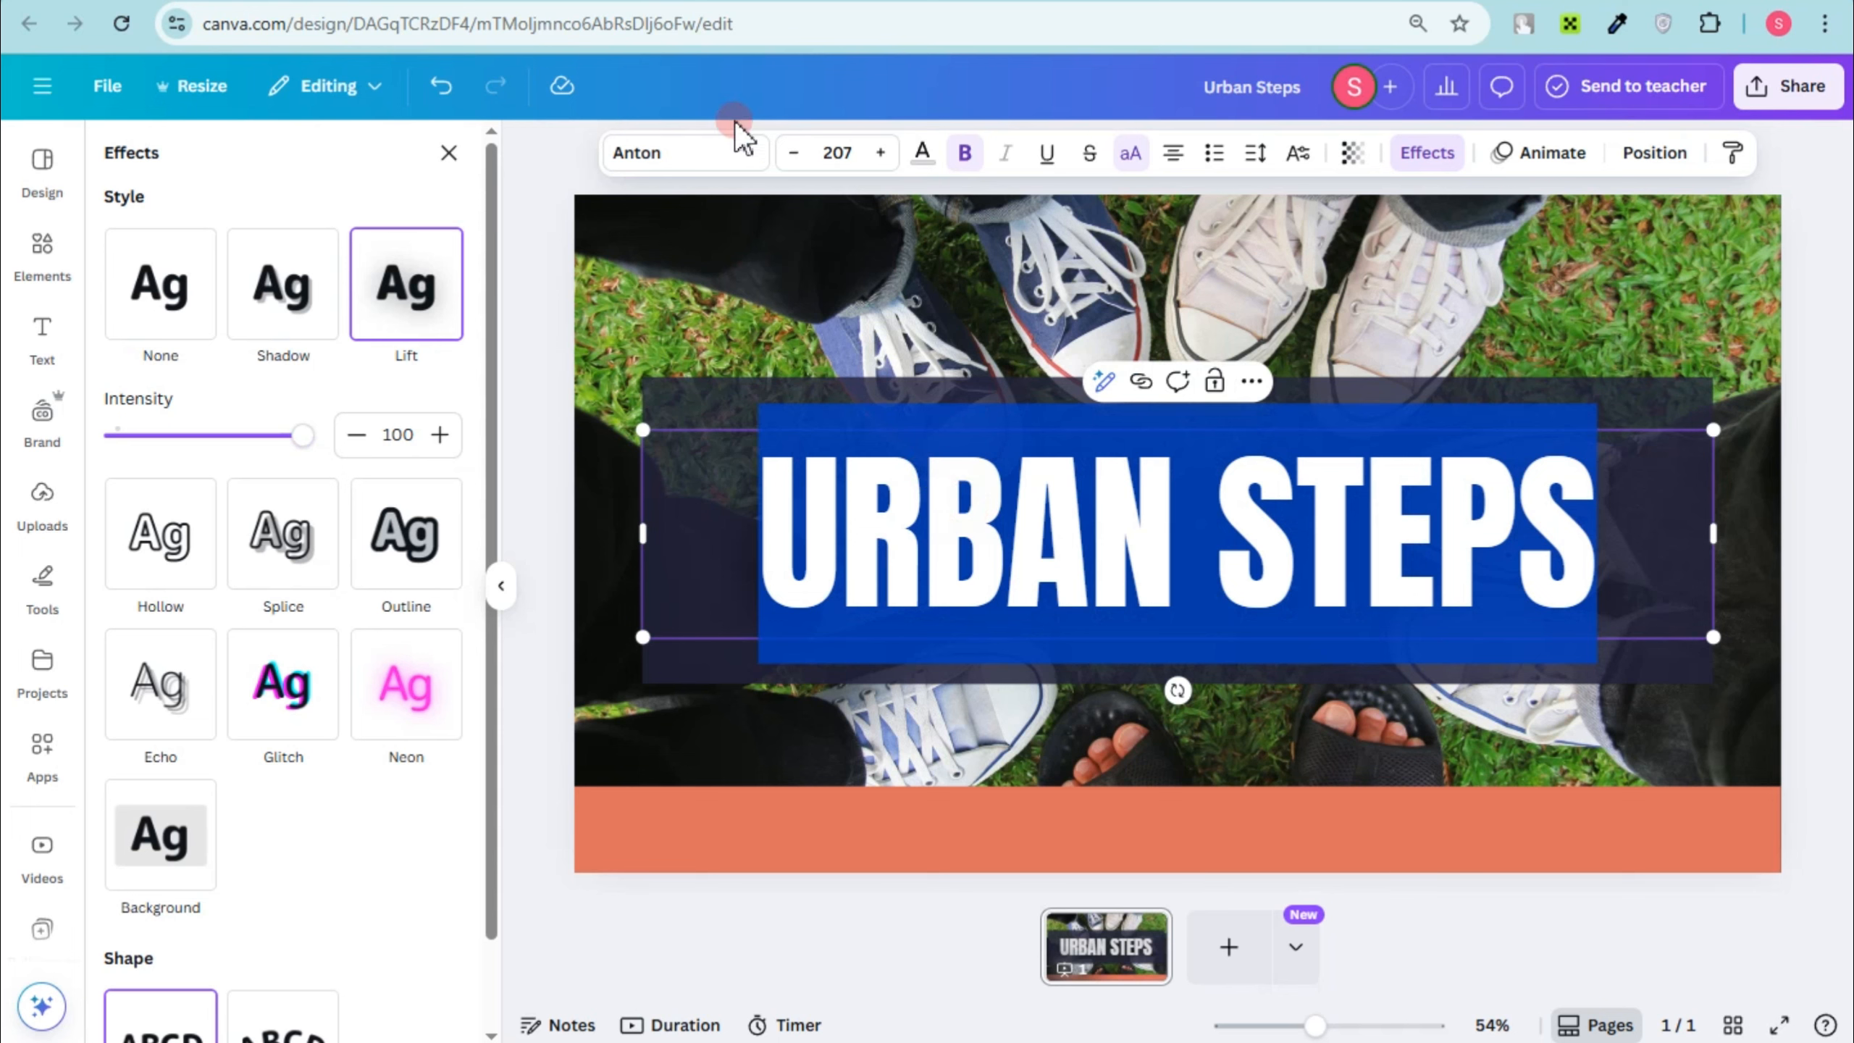
left_click(692, 155)
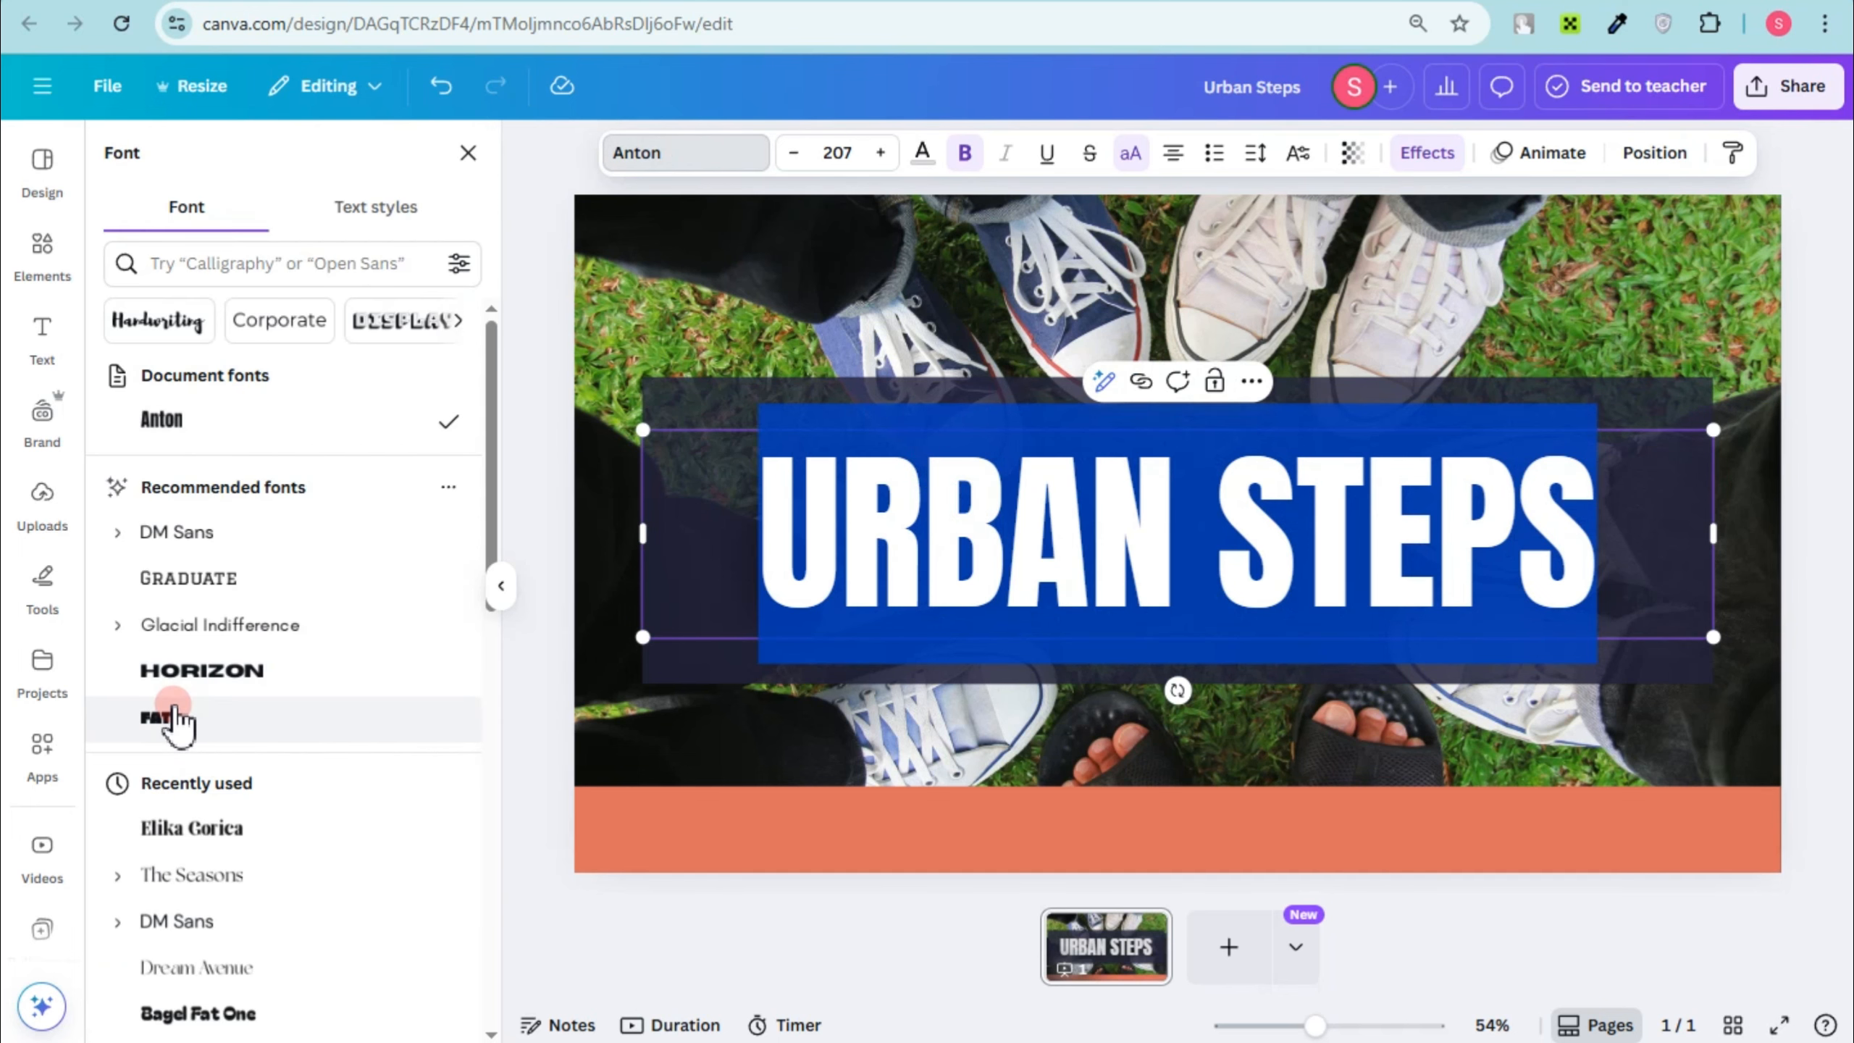
left_click(173, 707)
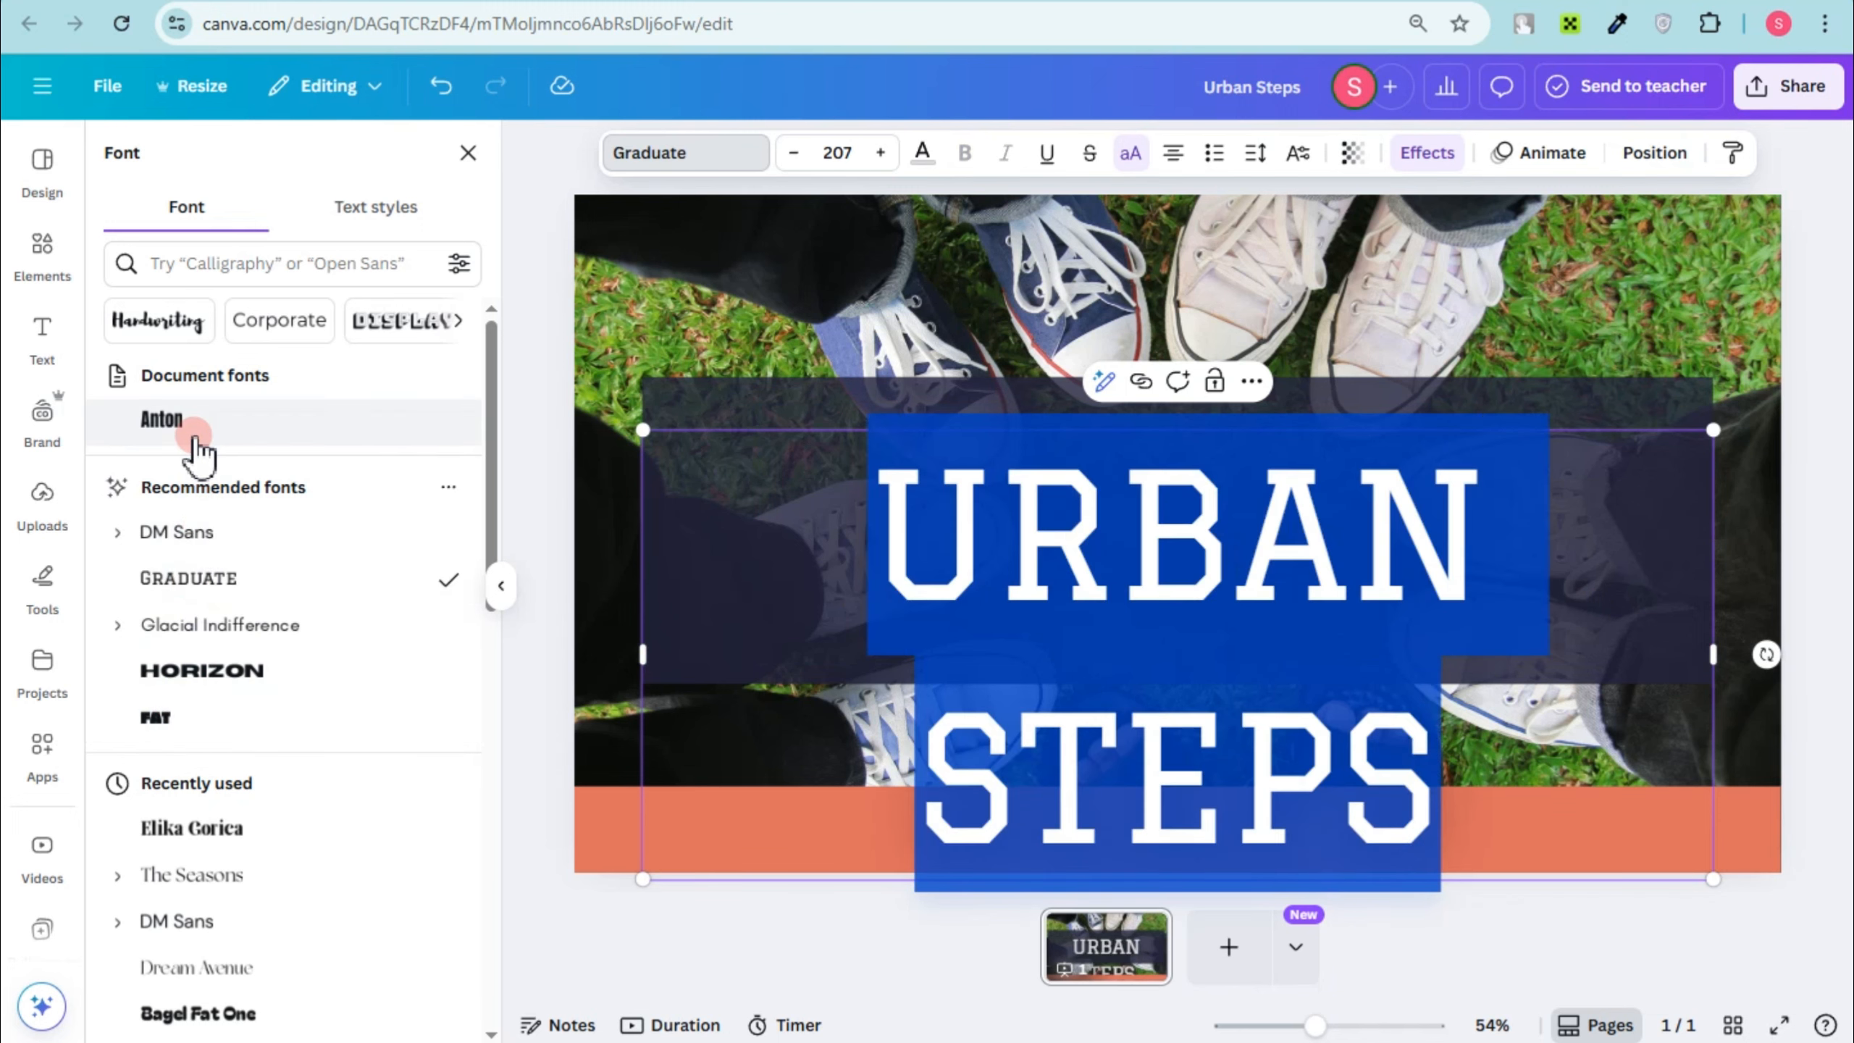
left_click(195, 446)
left_click(1212, 628)
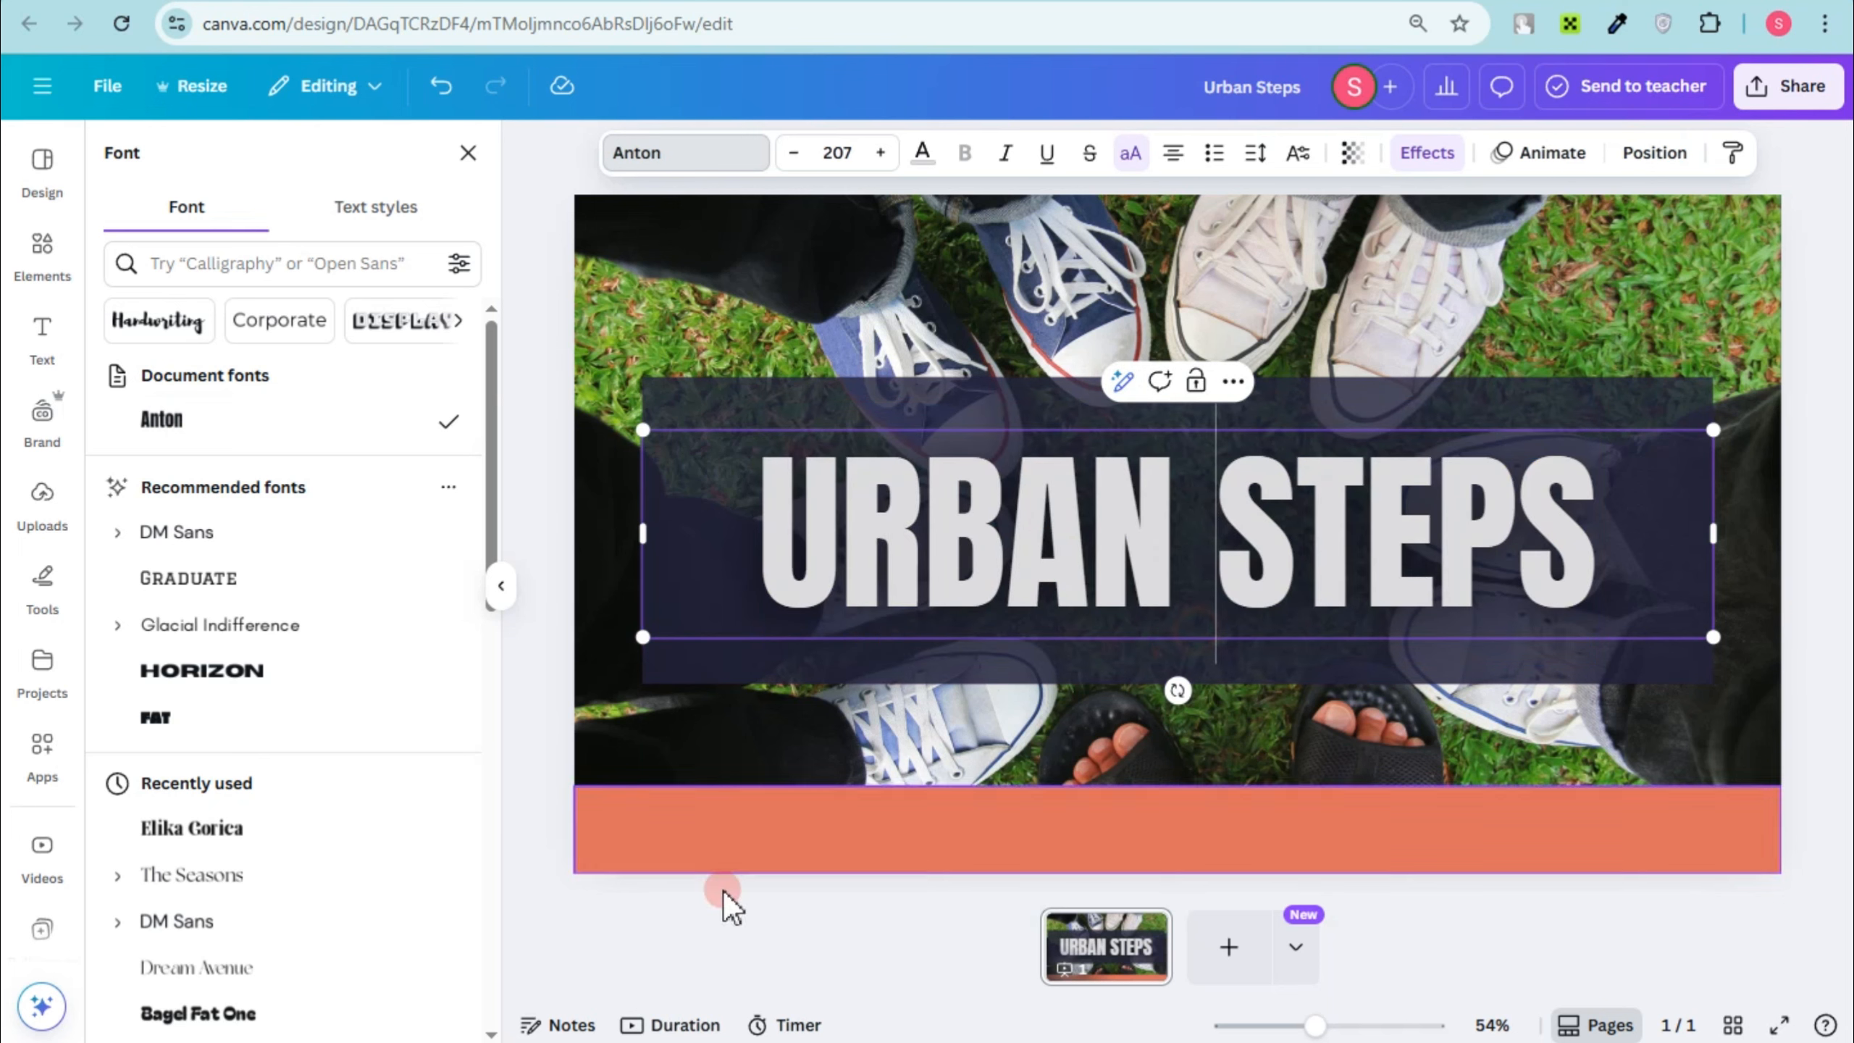
Step: Download the Urban Steps design as a PNG at 1,920 × 1,080 px
left_click(1788, 109)
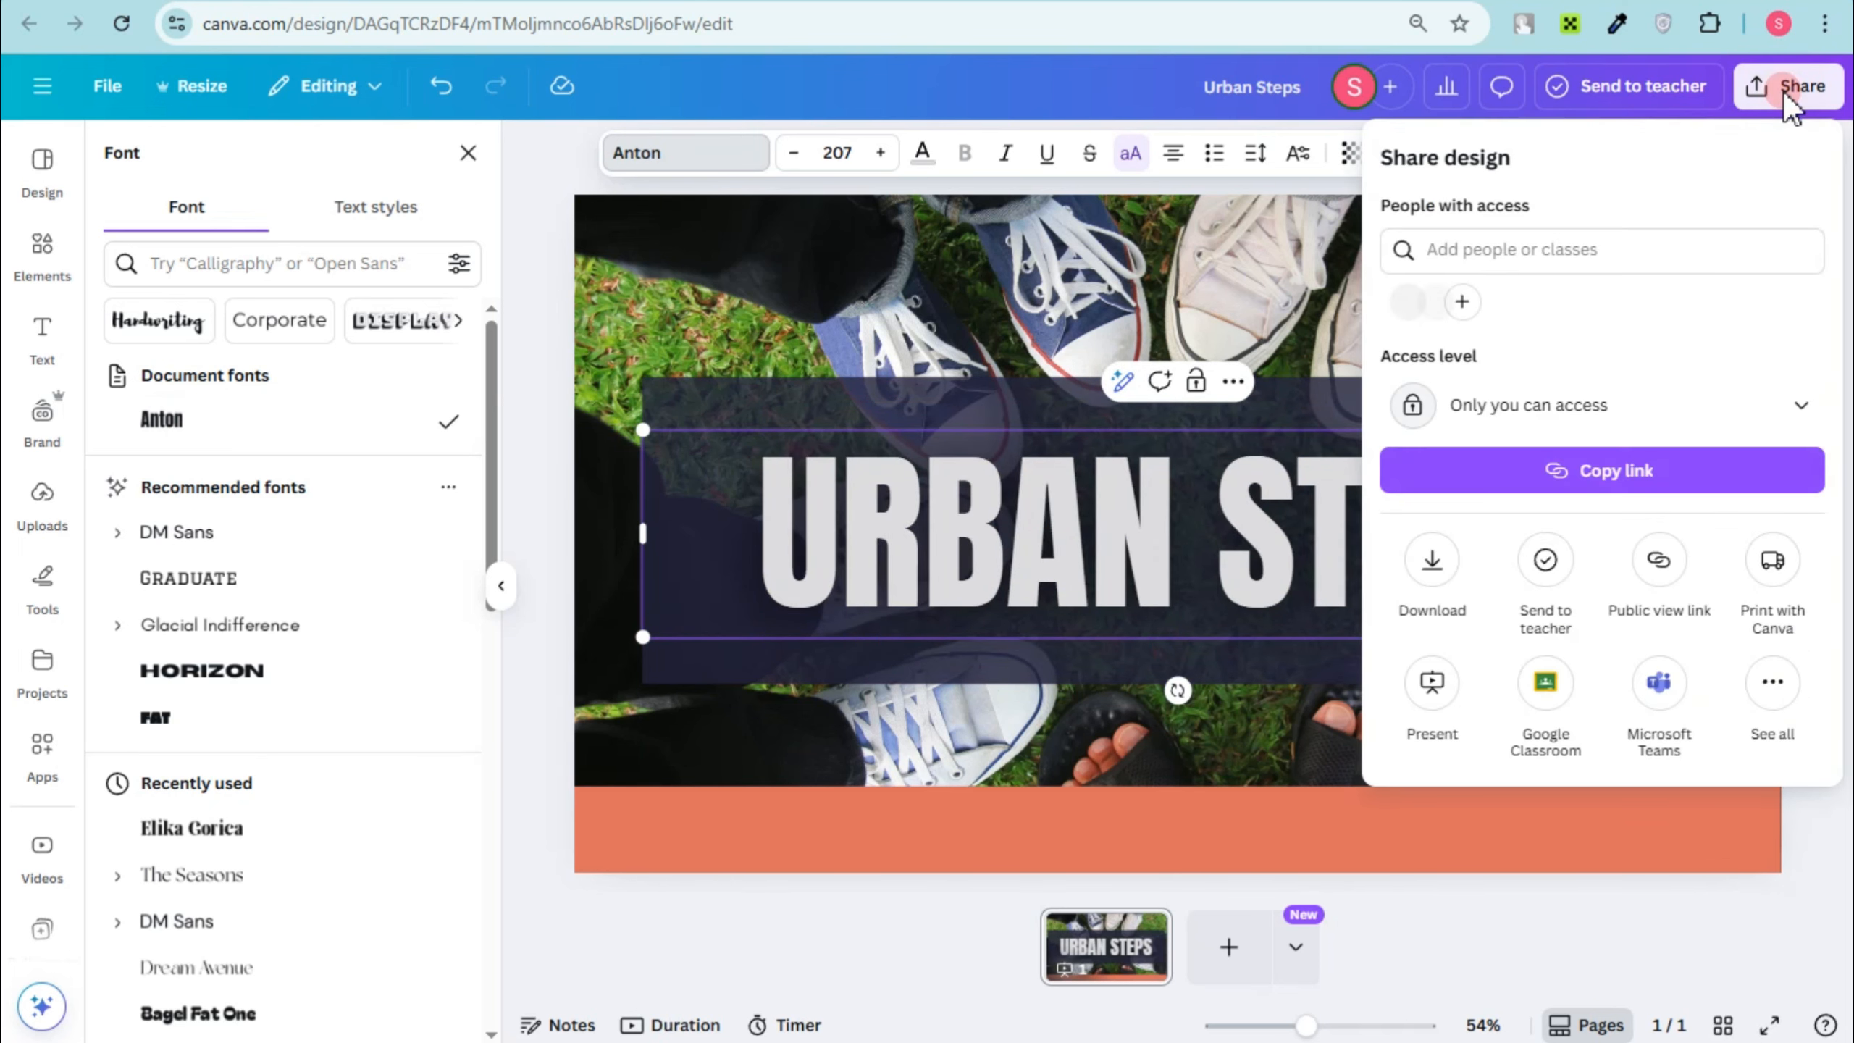
left_click(1430, 574)
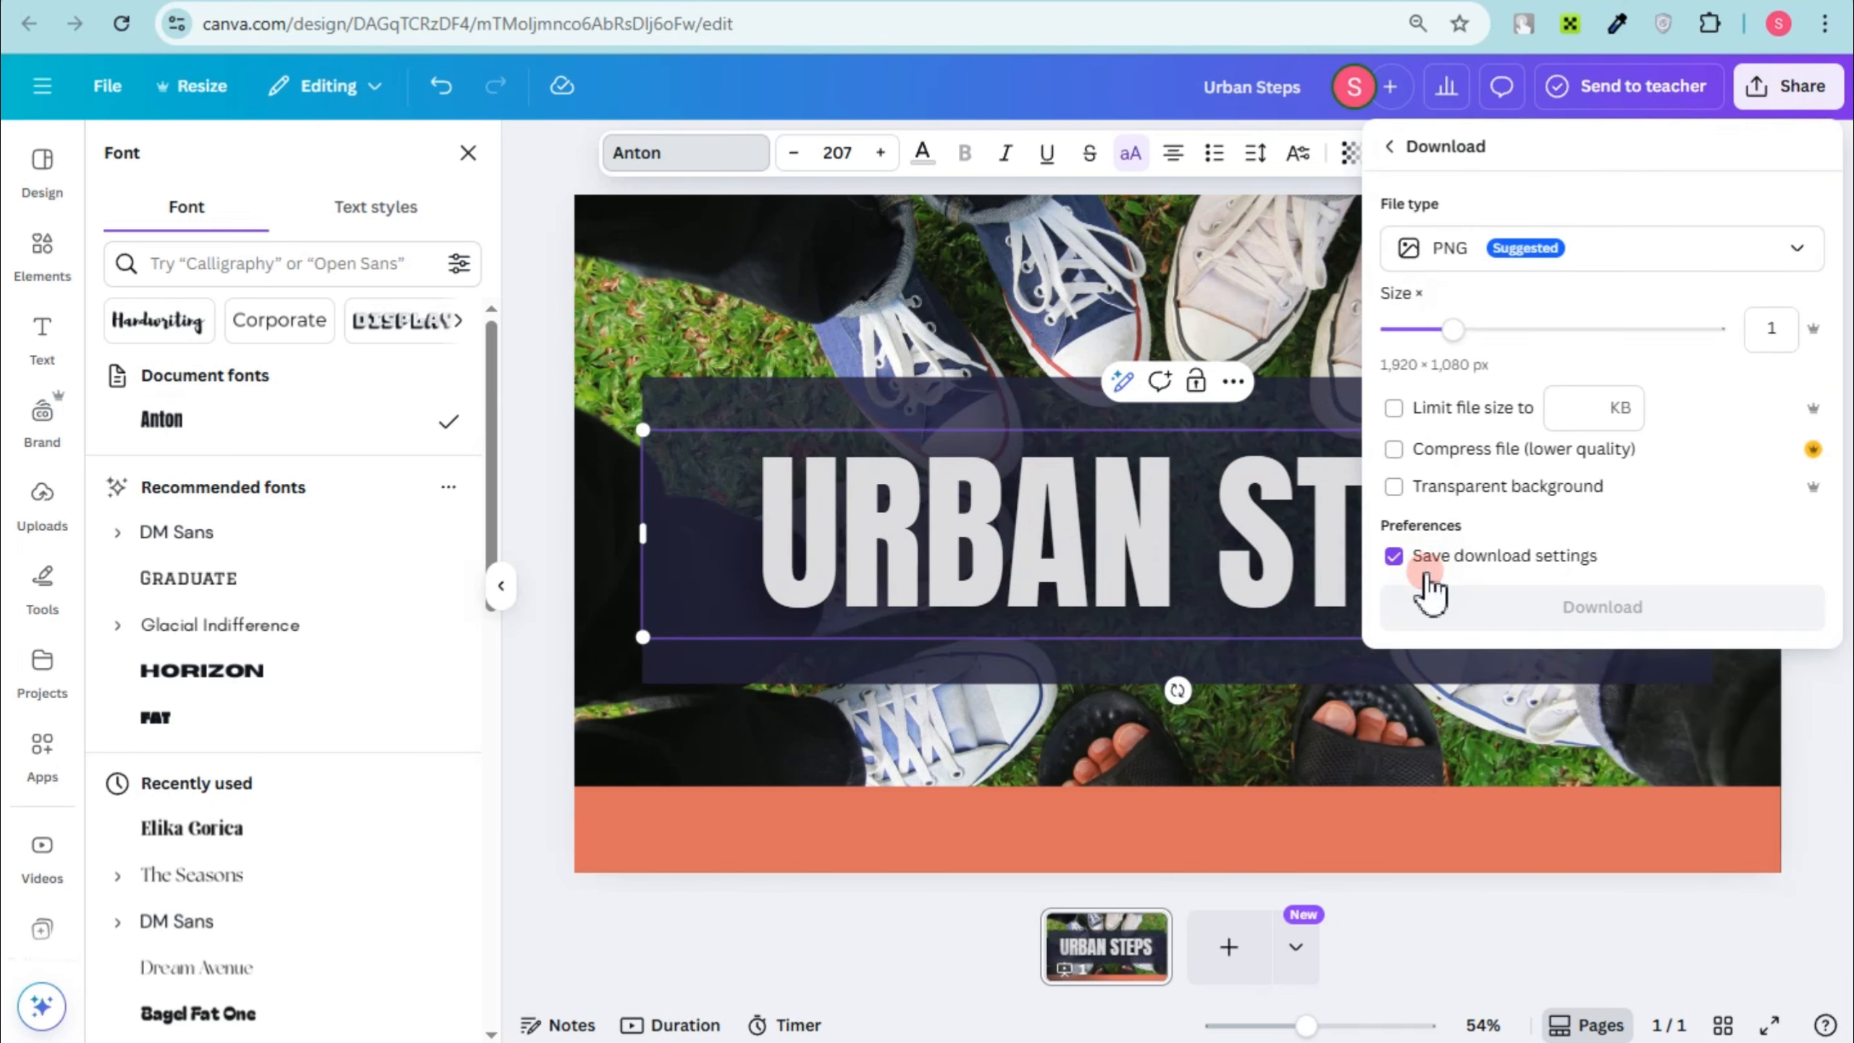
left_click(1576, 608)
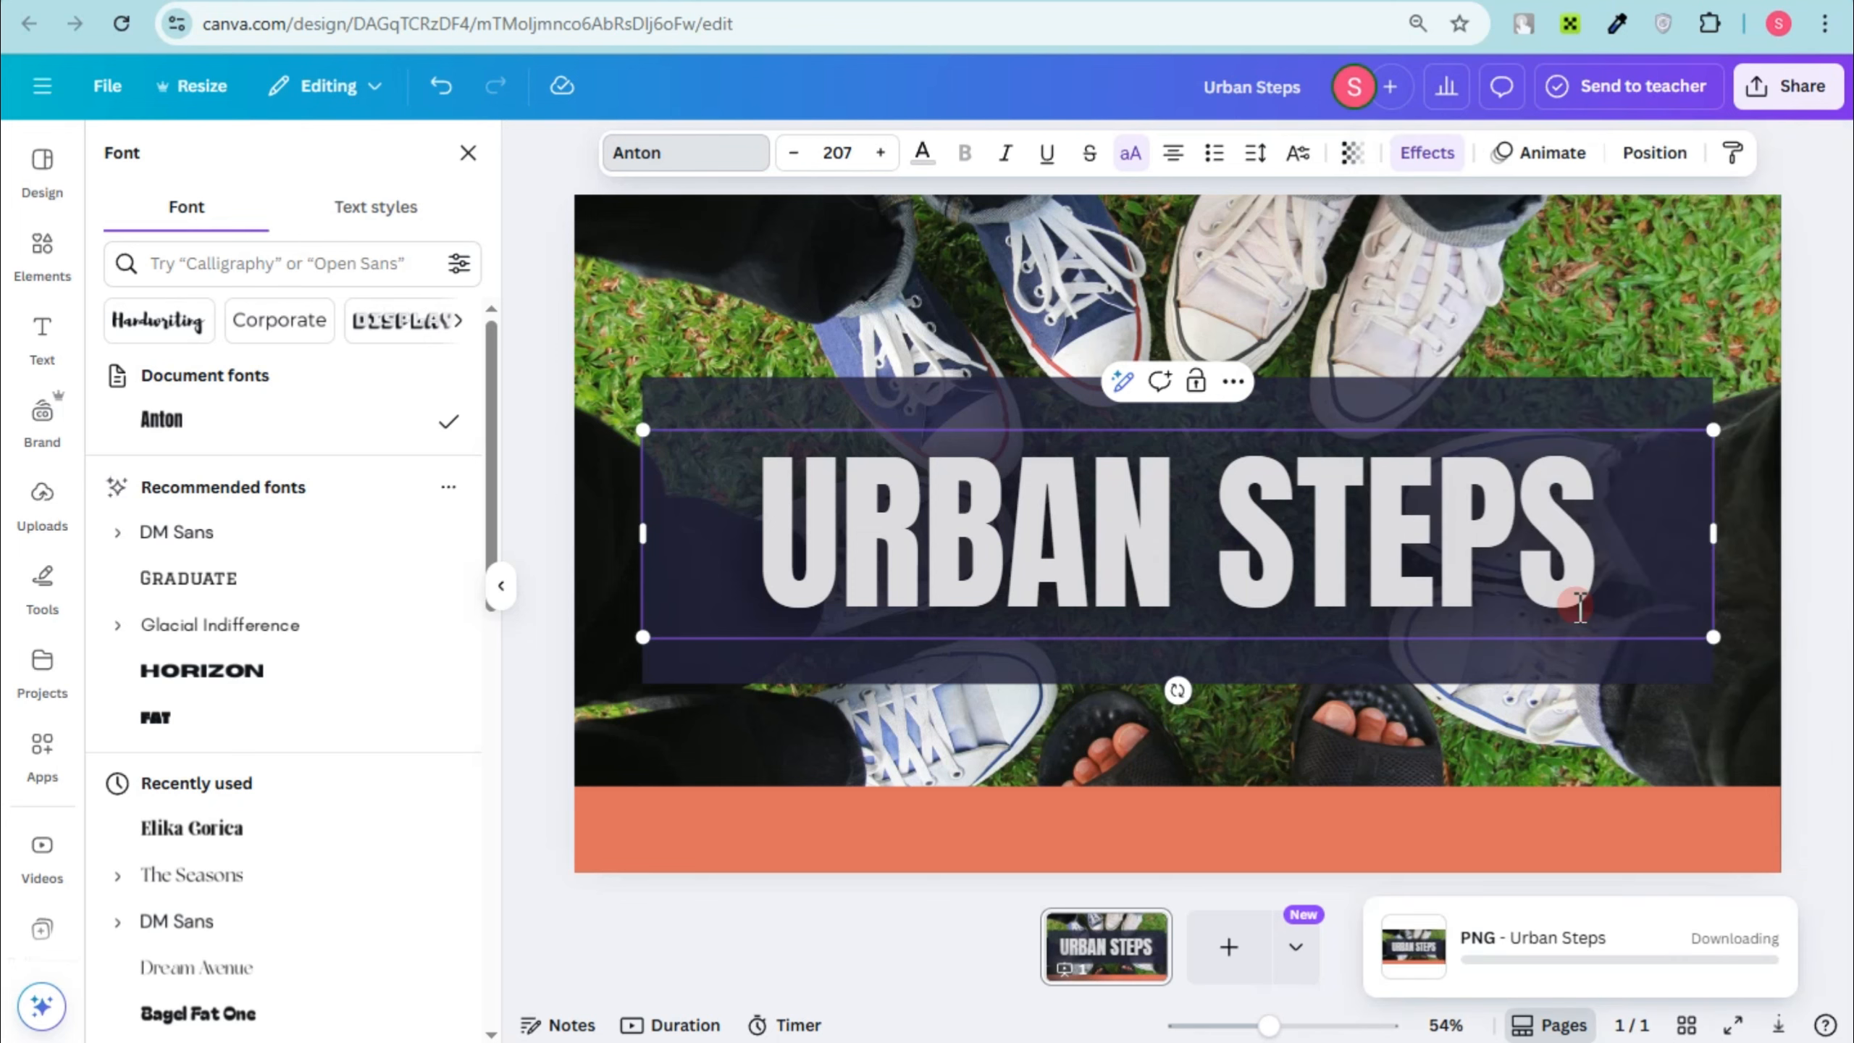
Step: Switch back to the Squarespace site and examine the header's layout and design options and the elements that can be added to it
left_click(545, 188)
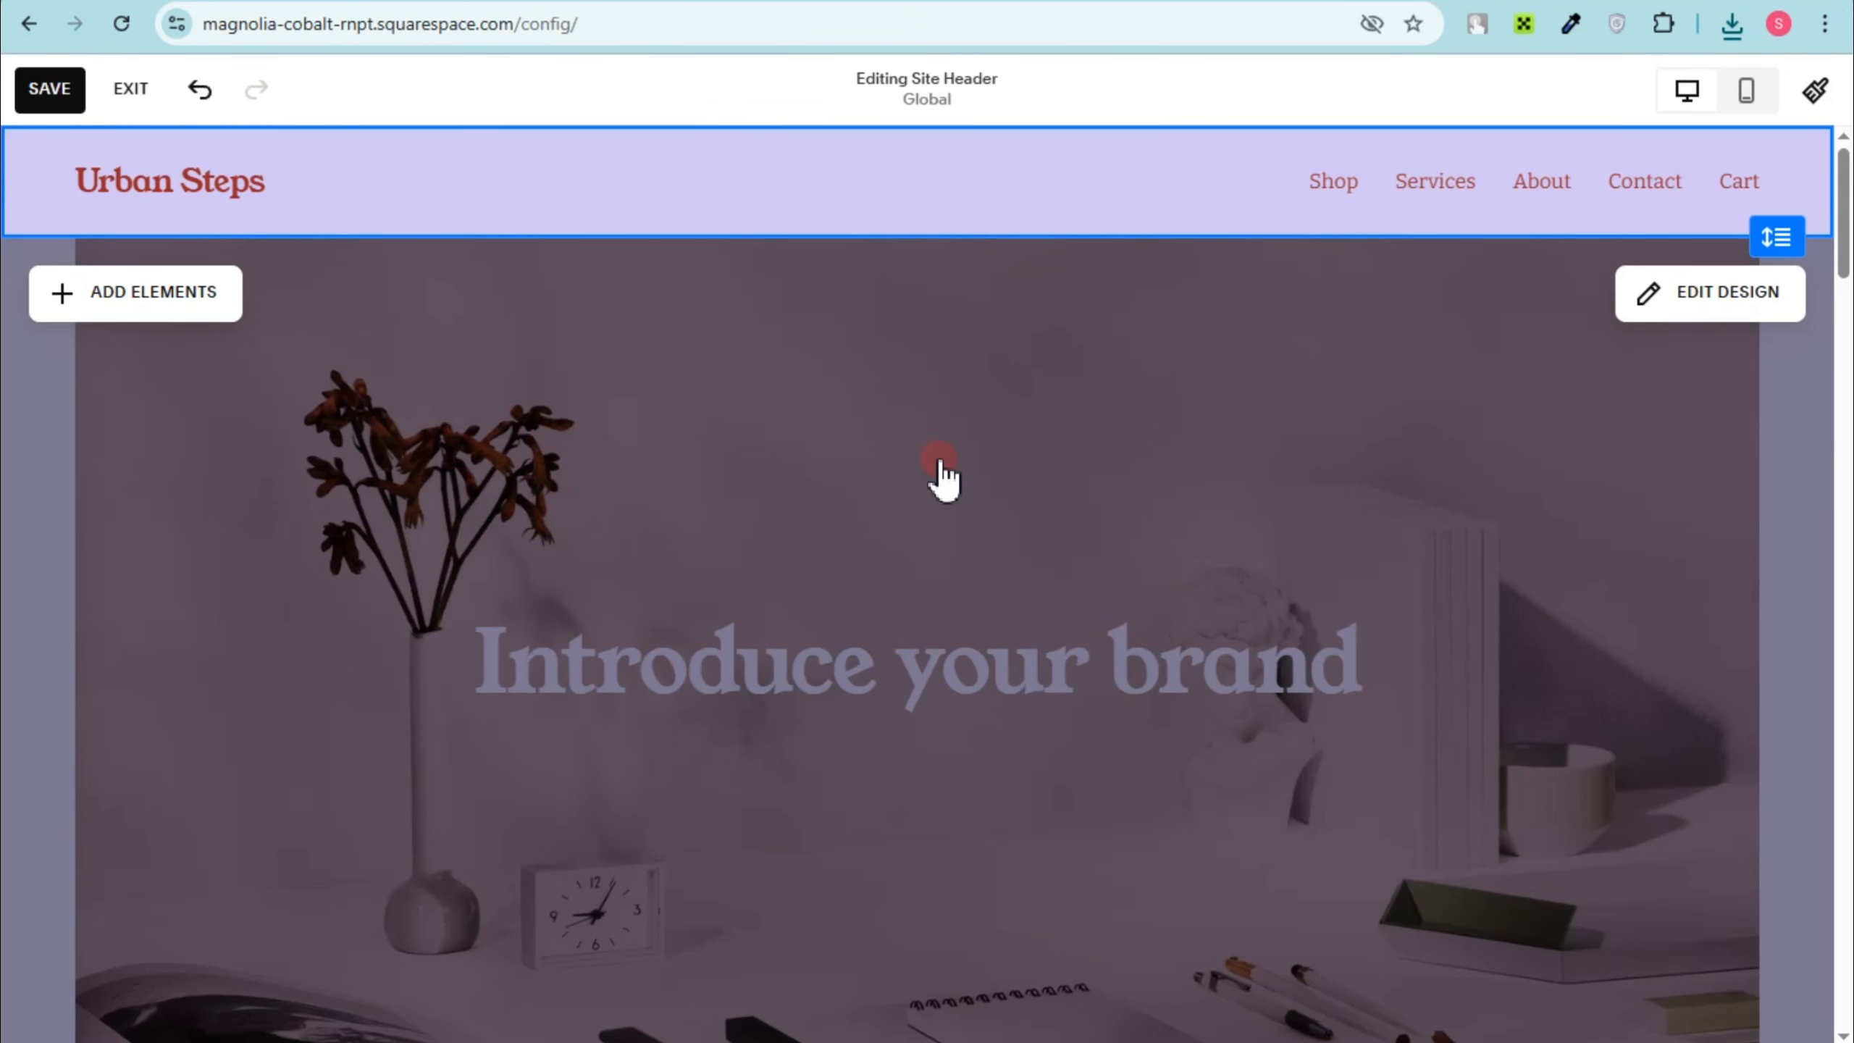
left_click(1702, 291)
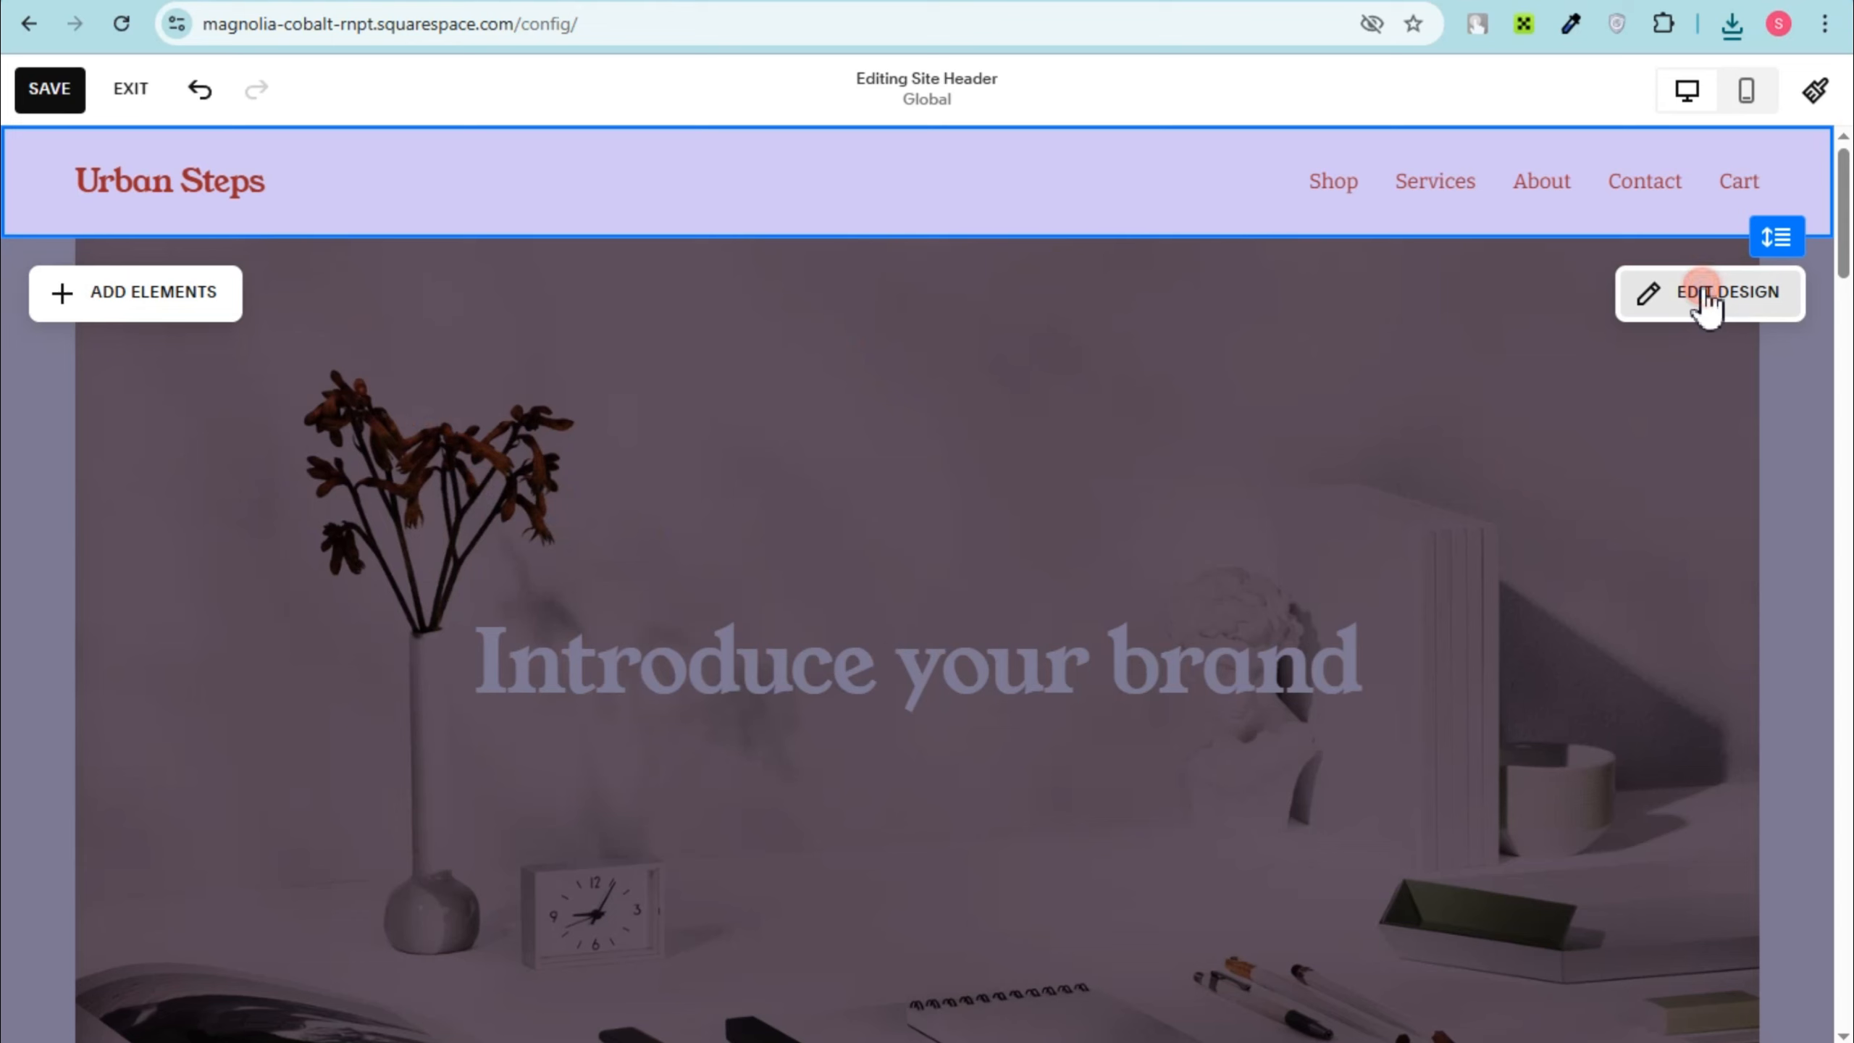
left_click(1457, 531)
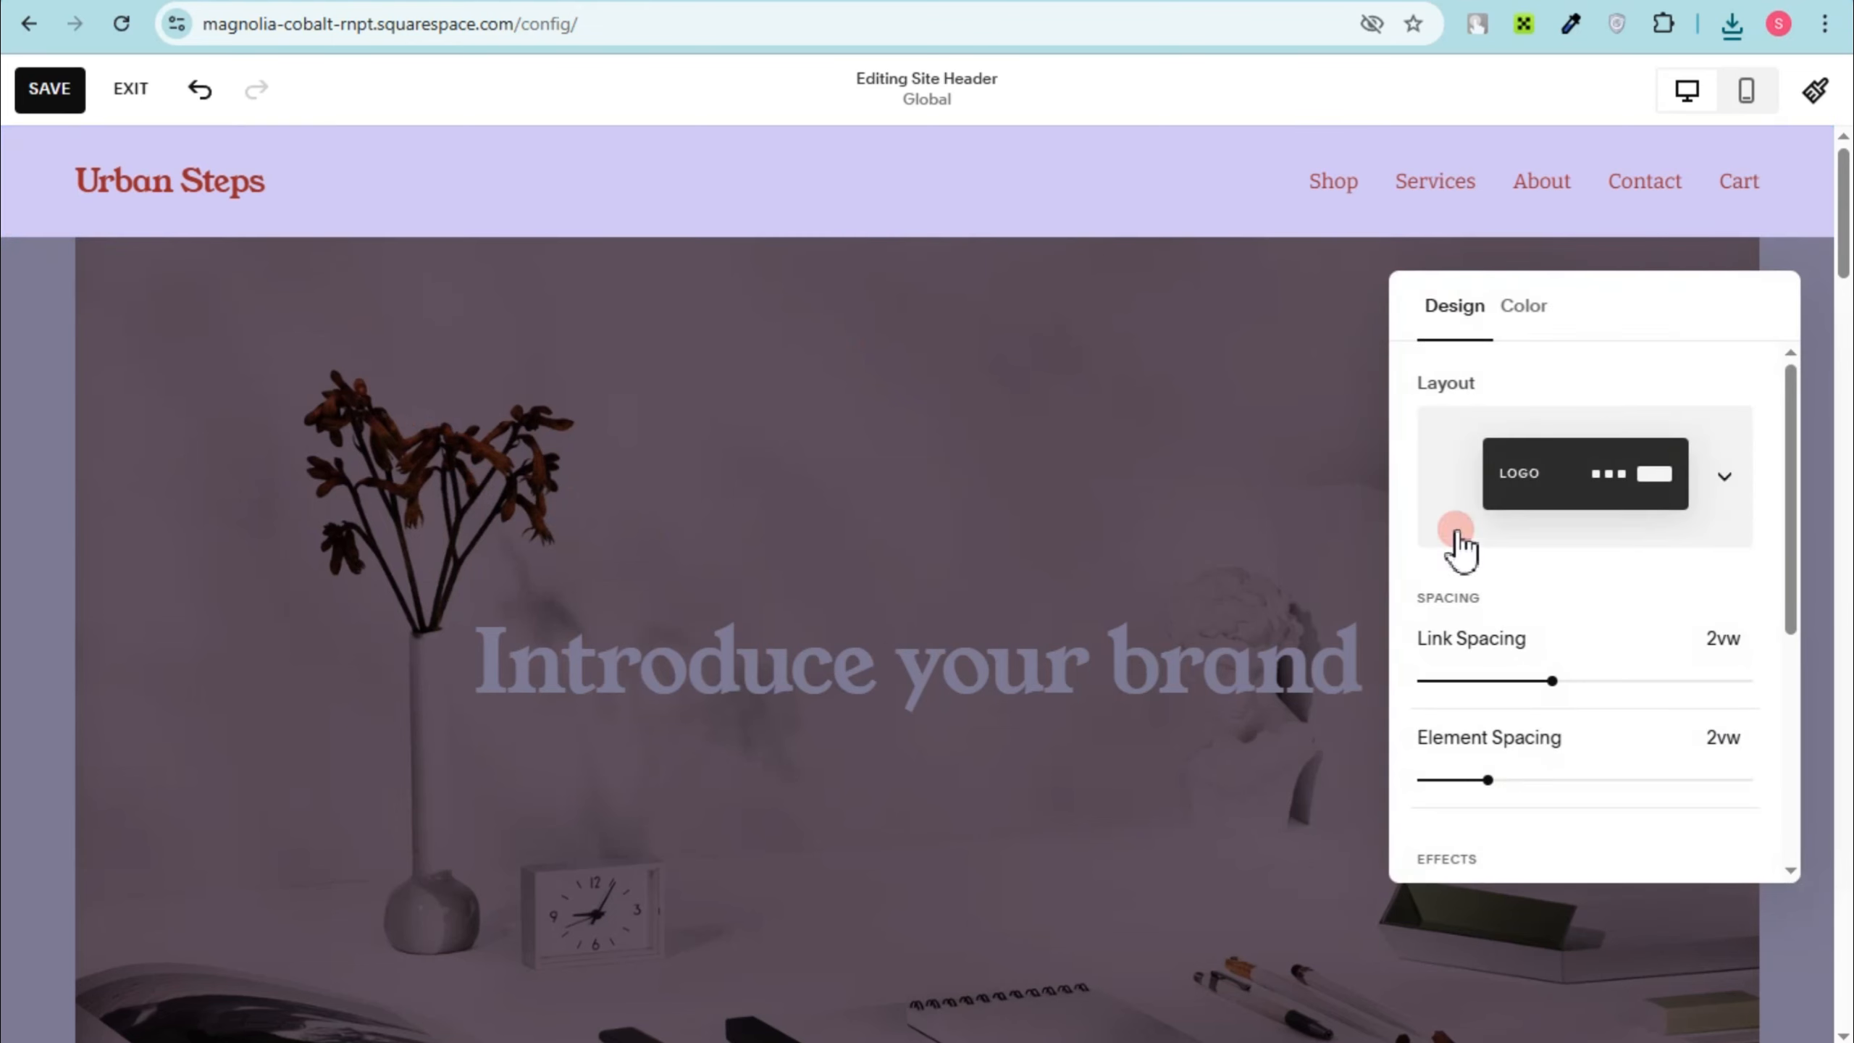
left_click(1457, 500)
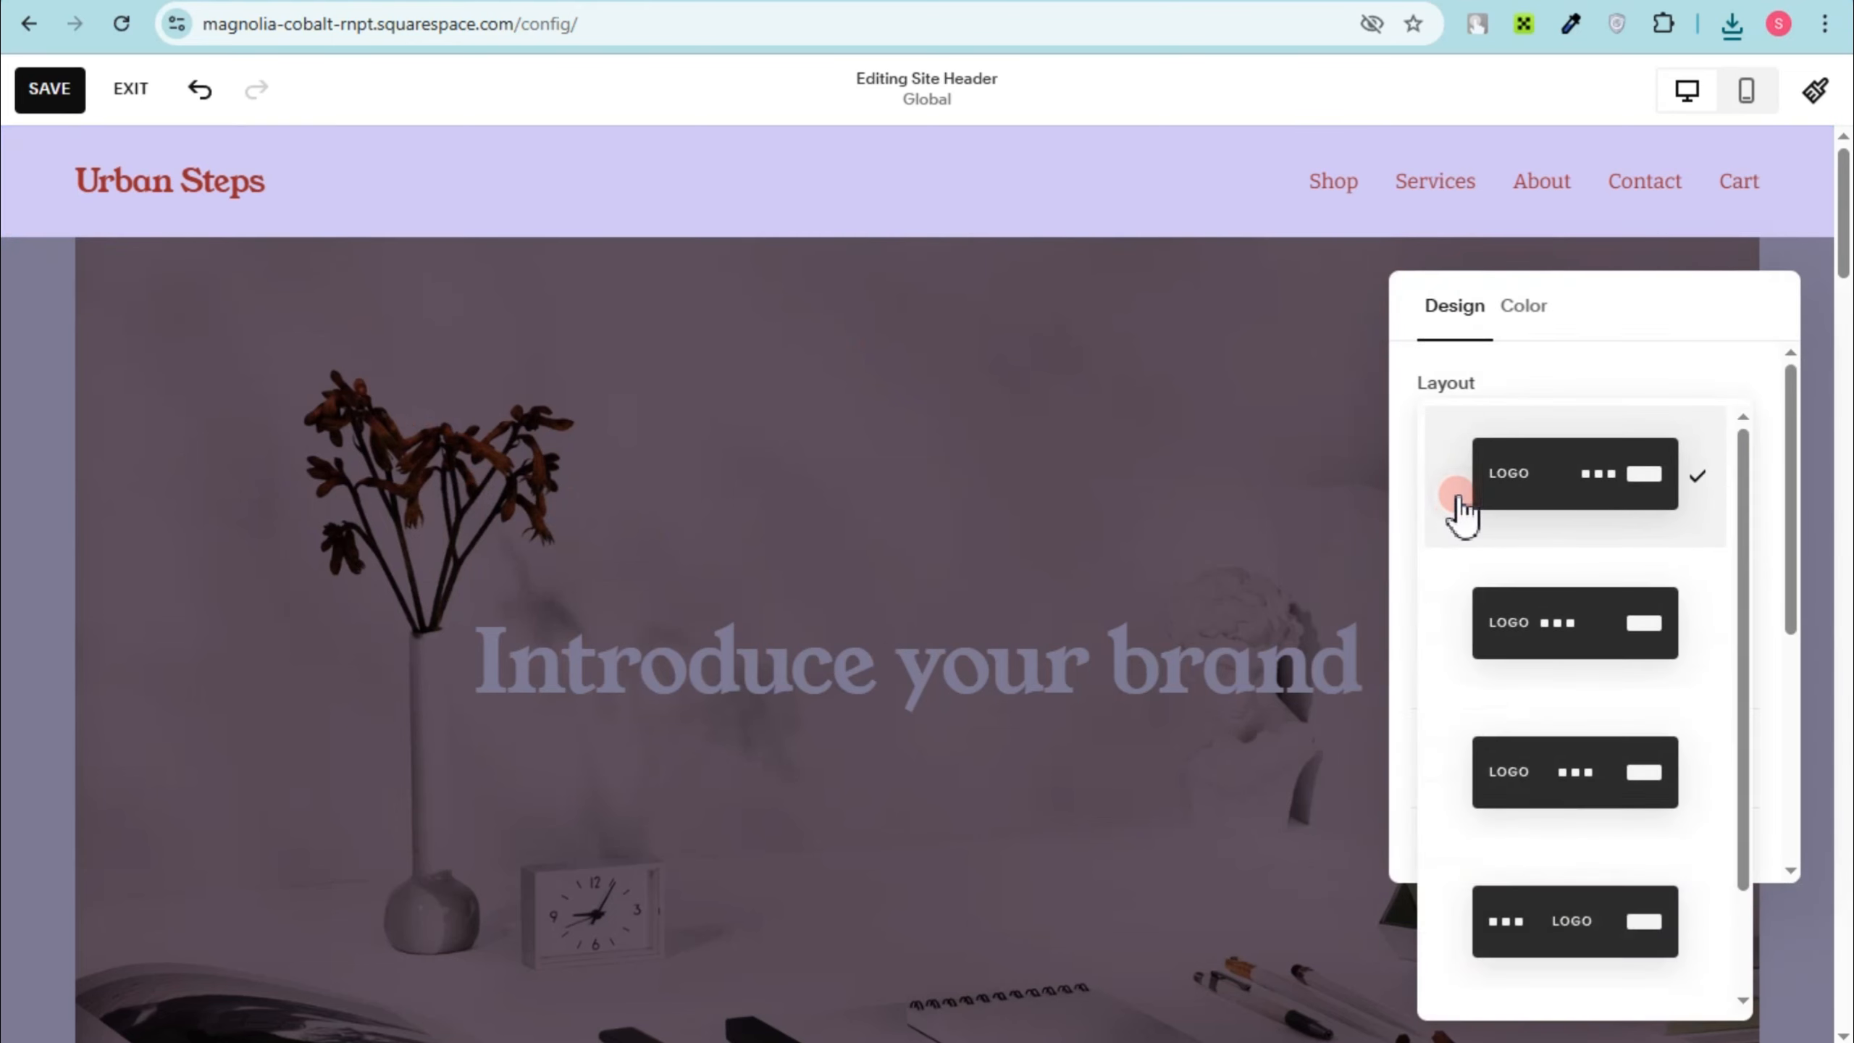
left_click(1512, 333)
left_click(1167, 459)
left_click(610, 191)
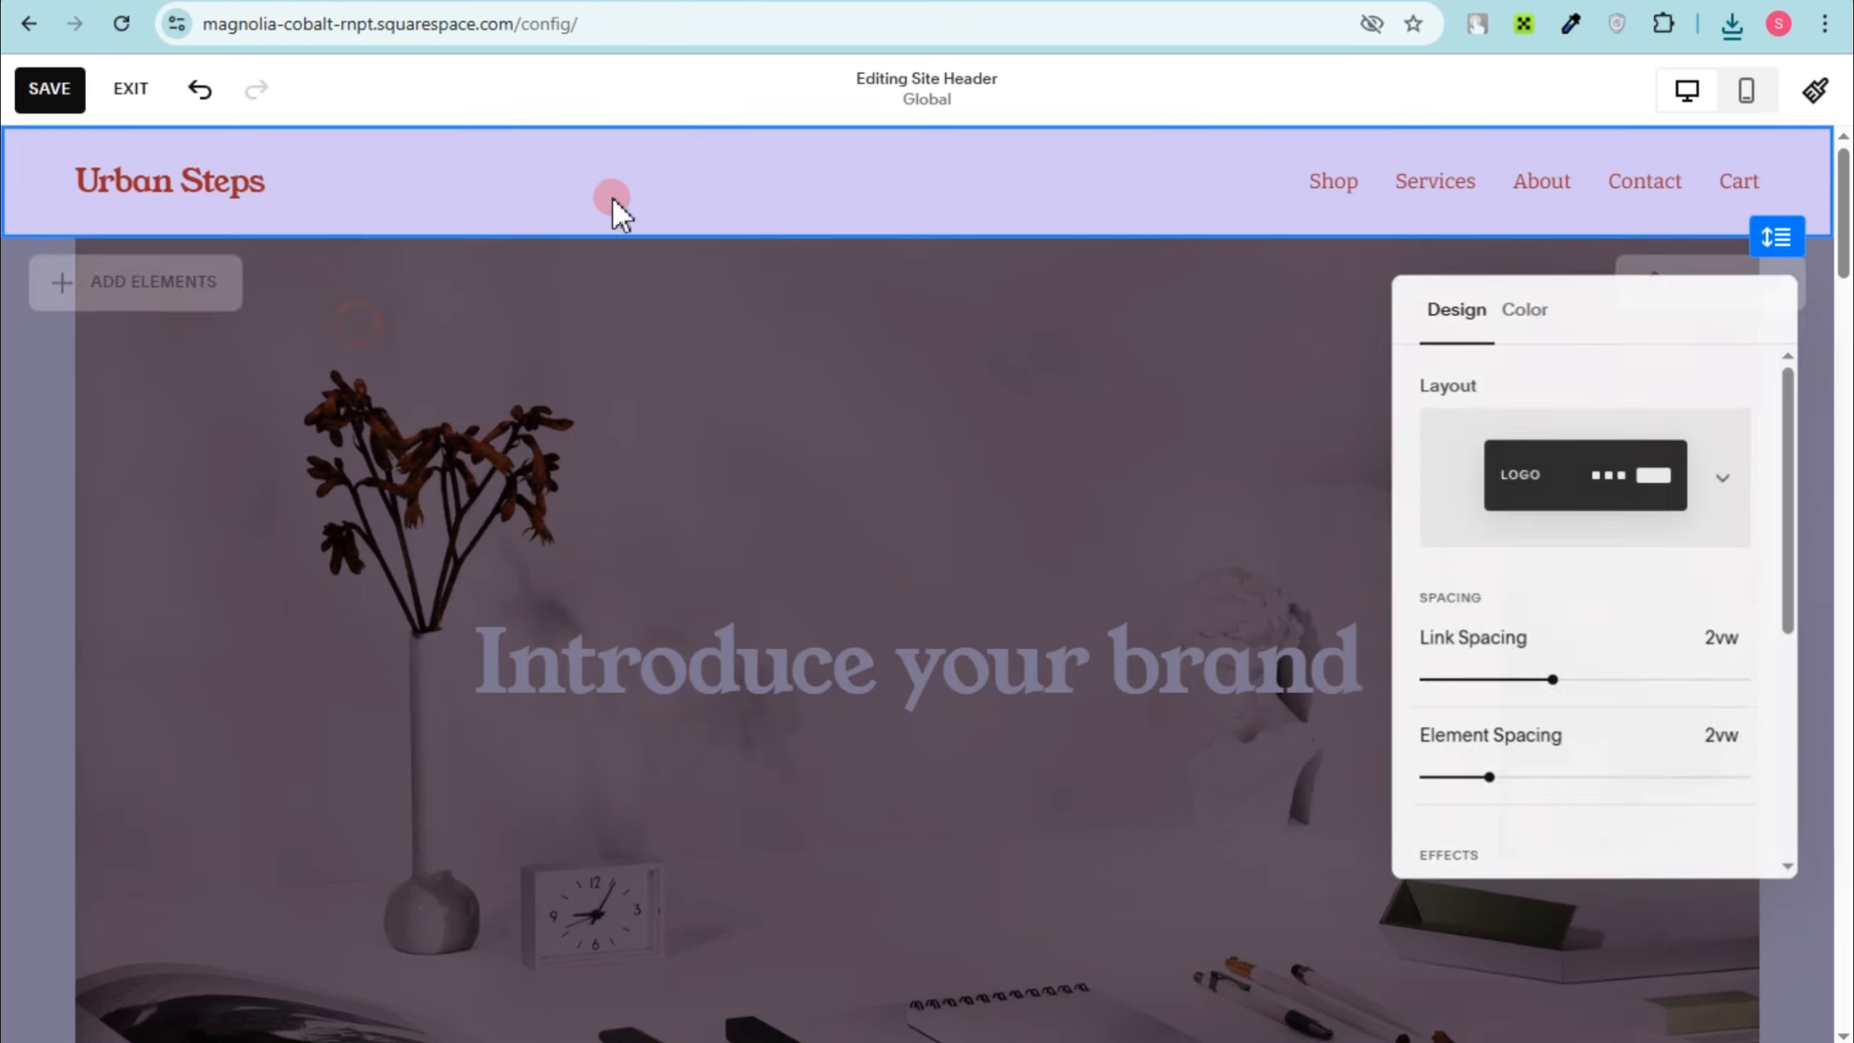
left_click(91, 295)
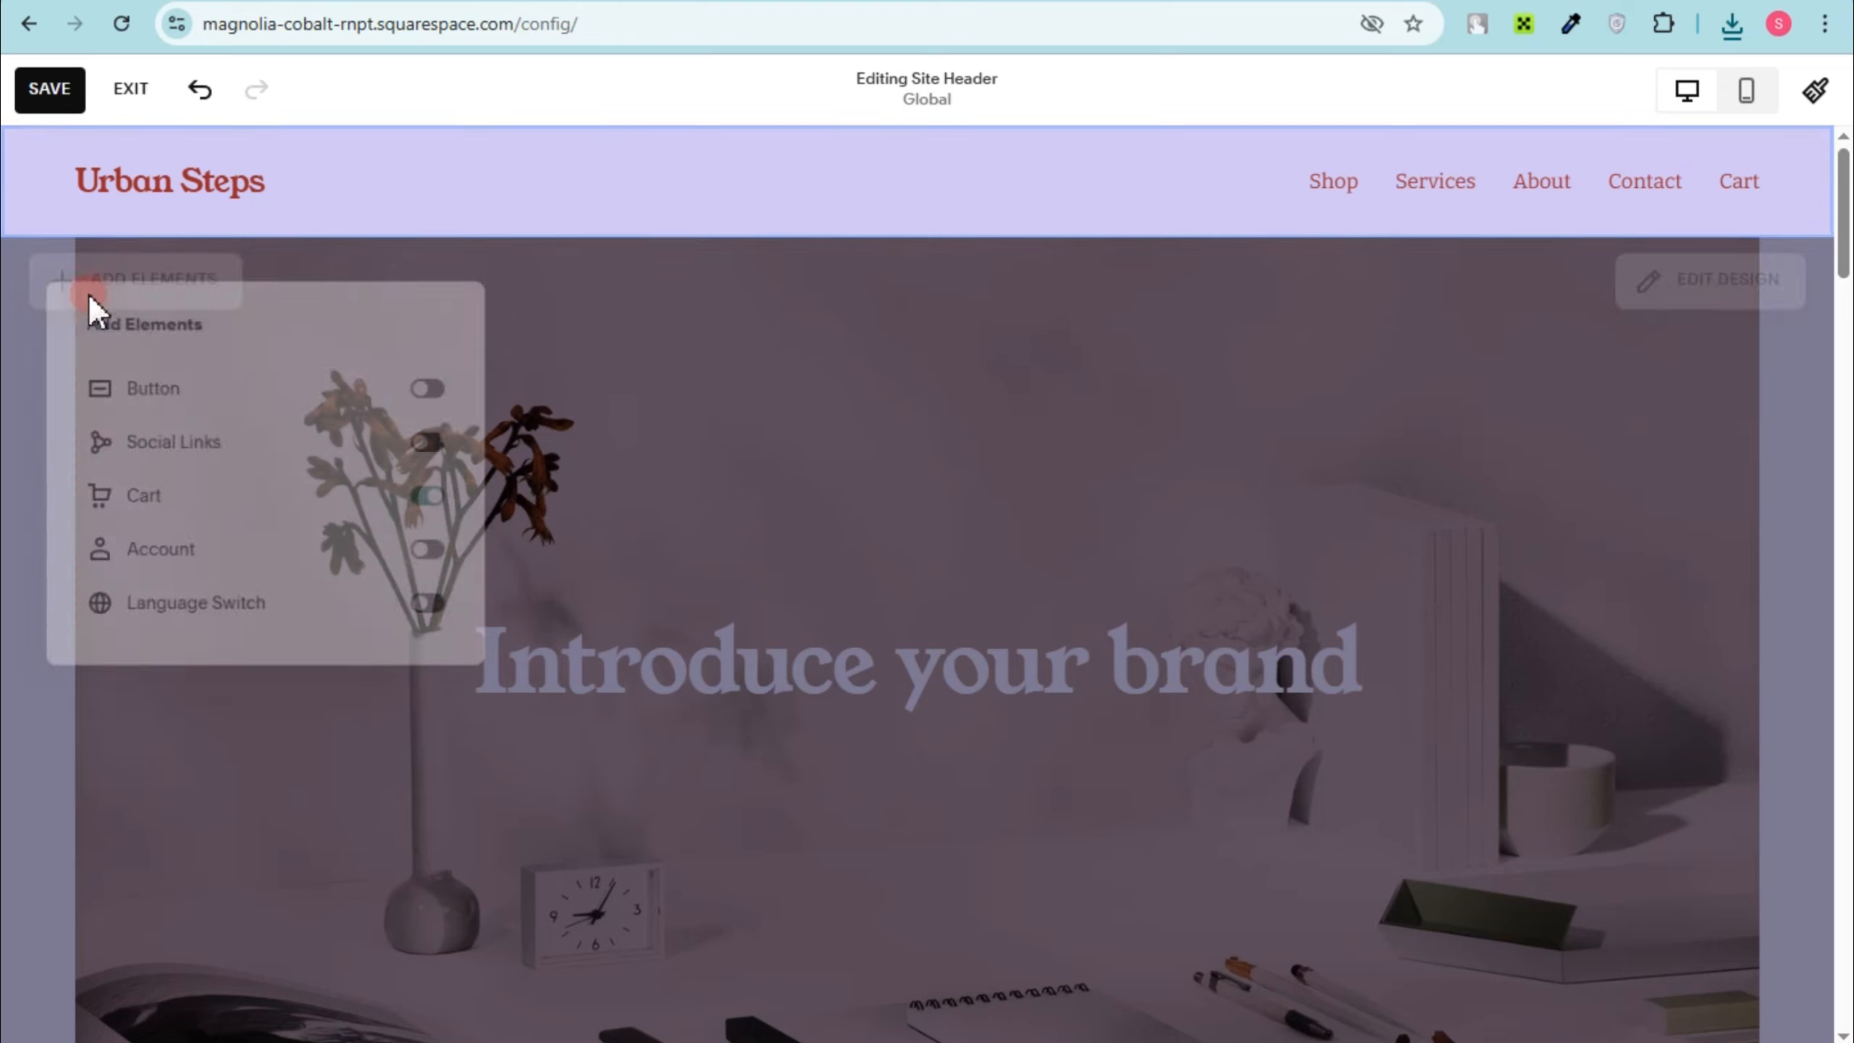
left_click(754, 351)
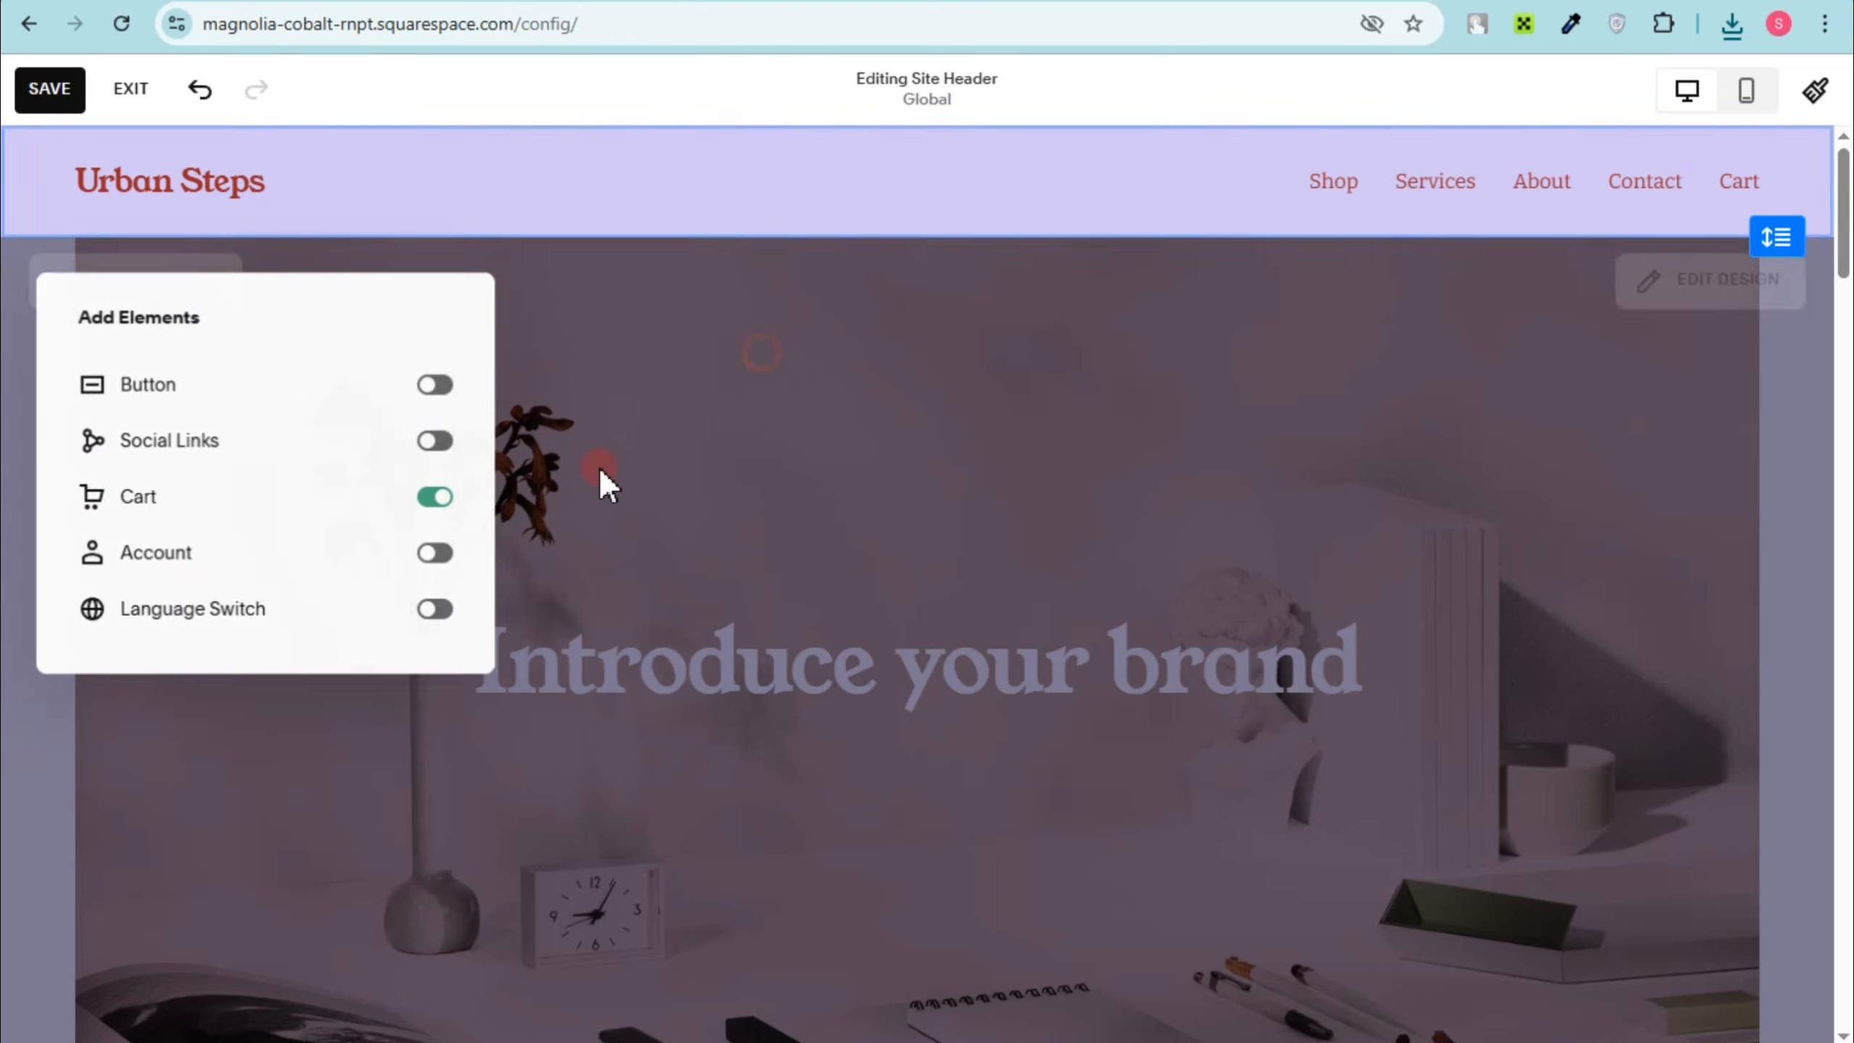
left_click(7, 575)
Step: Close the header options, add a code block to the home page's intro section and open its HTML content
left_click(1008, 593)
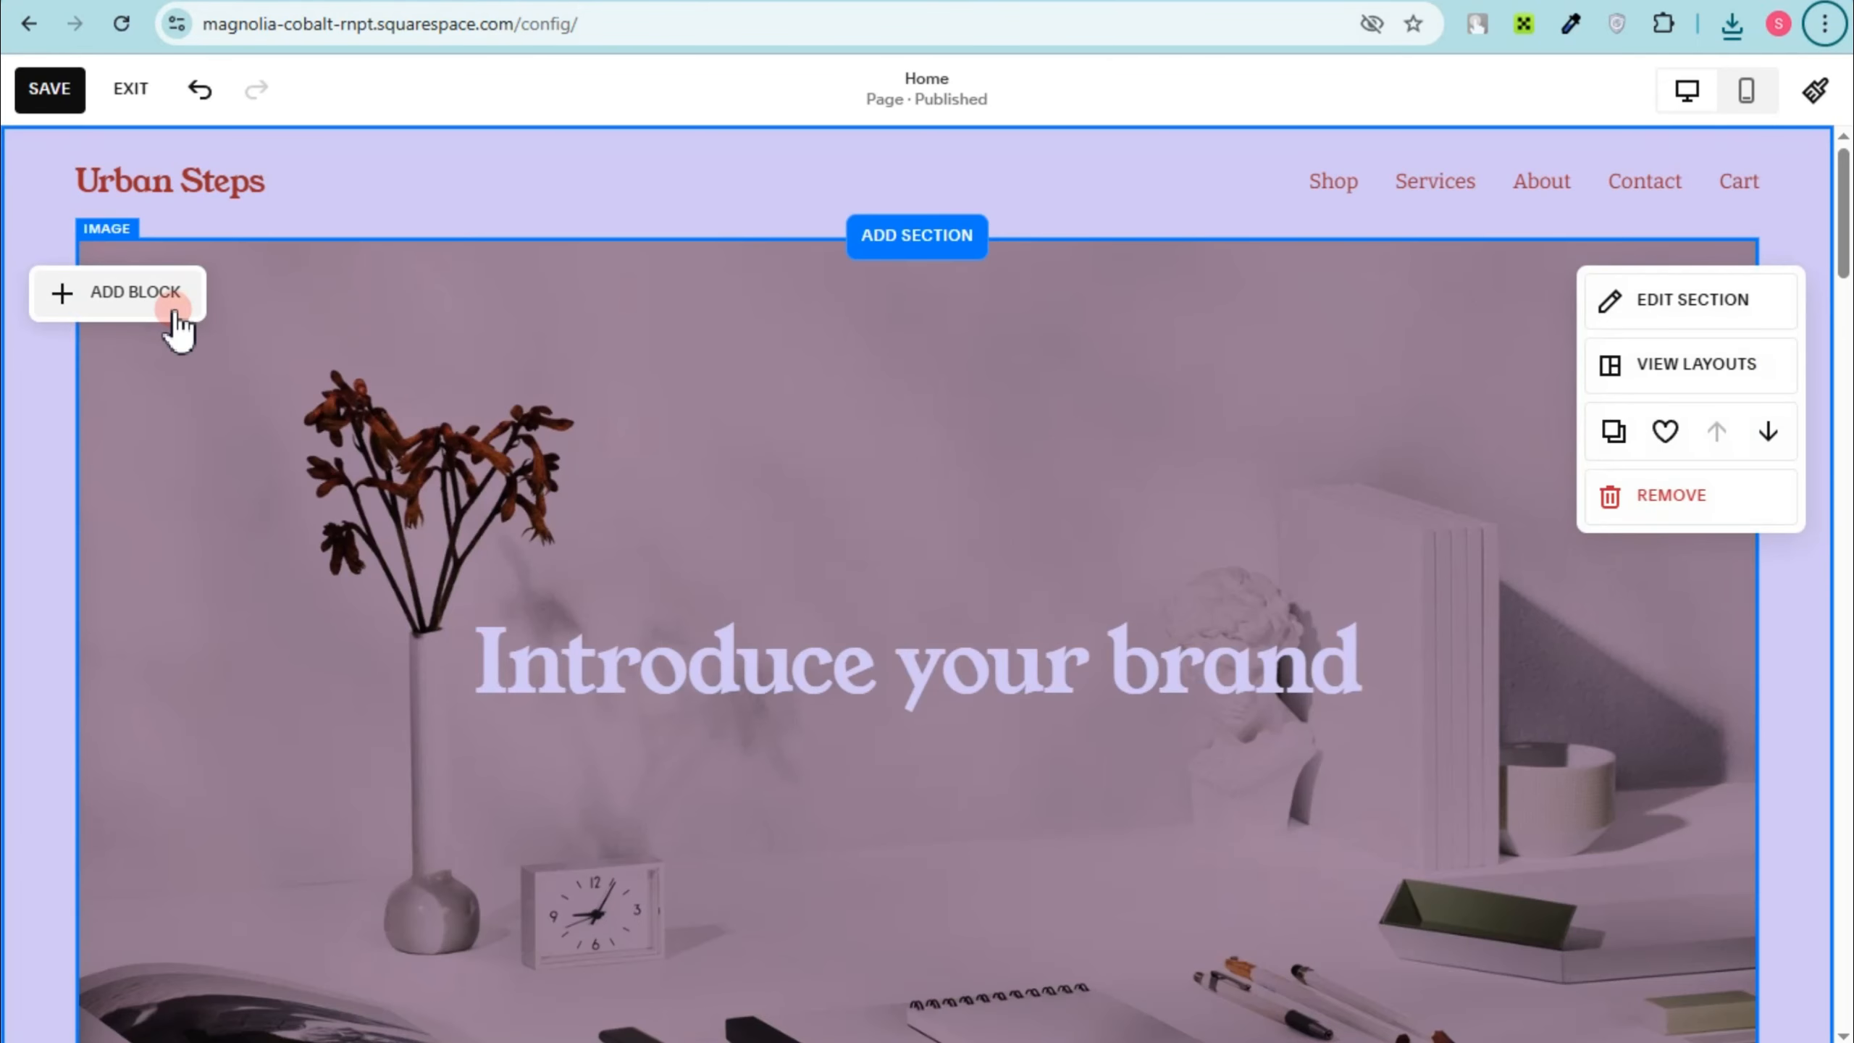
left_click(173, 307)
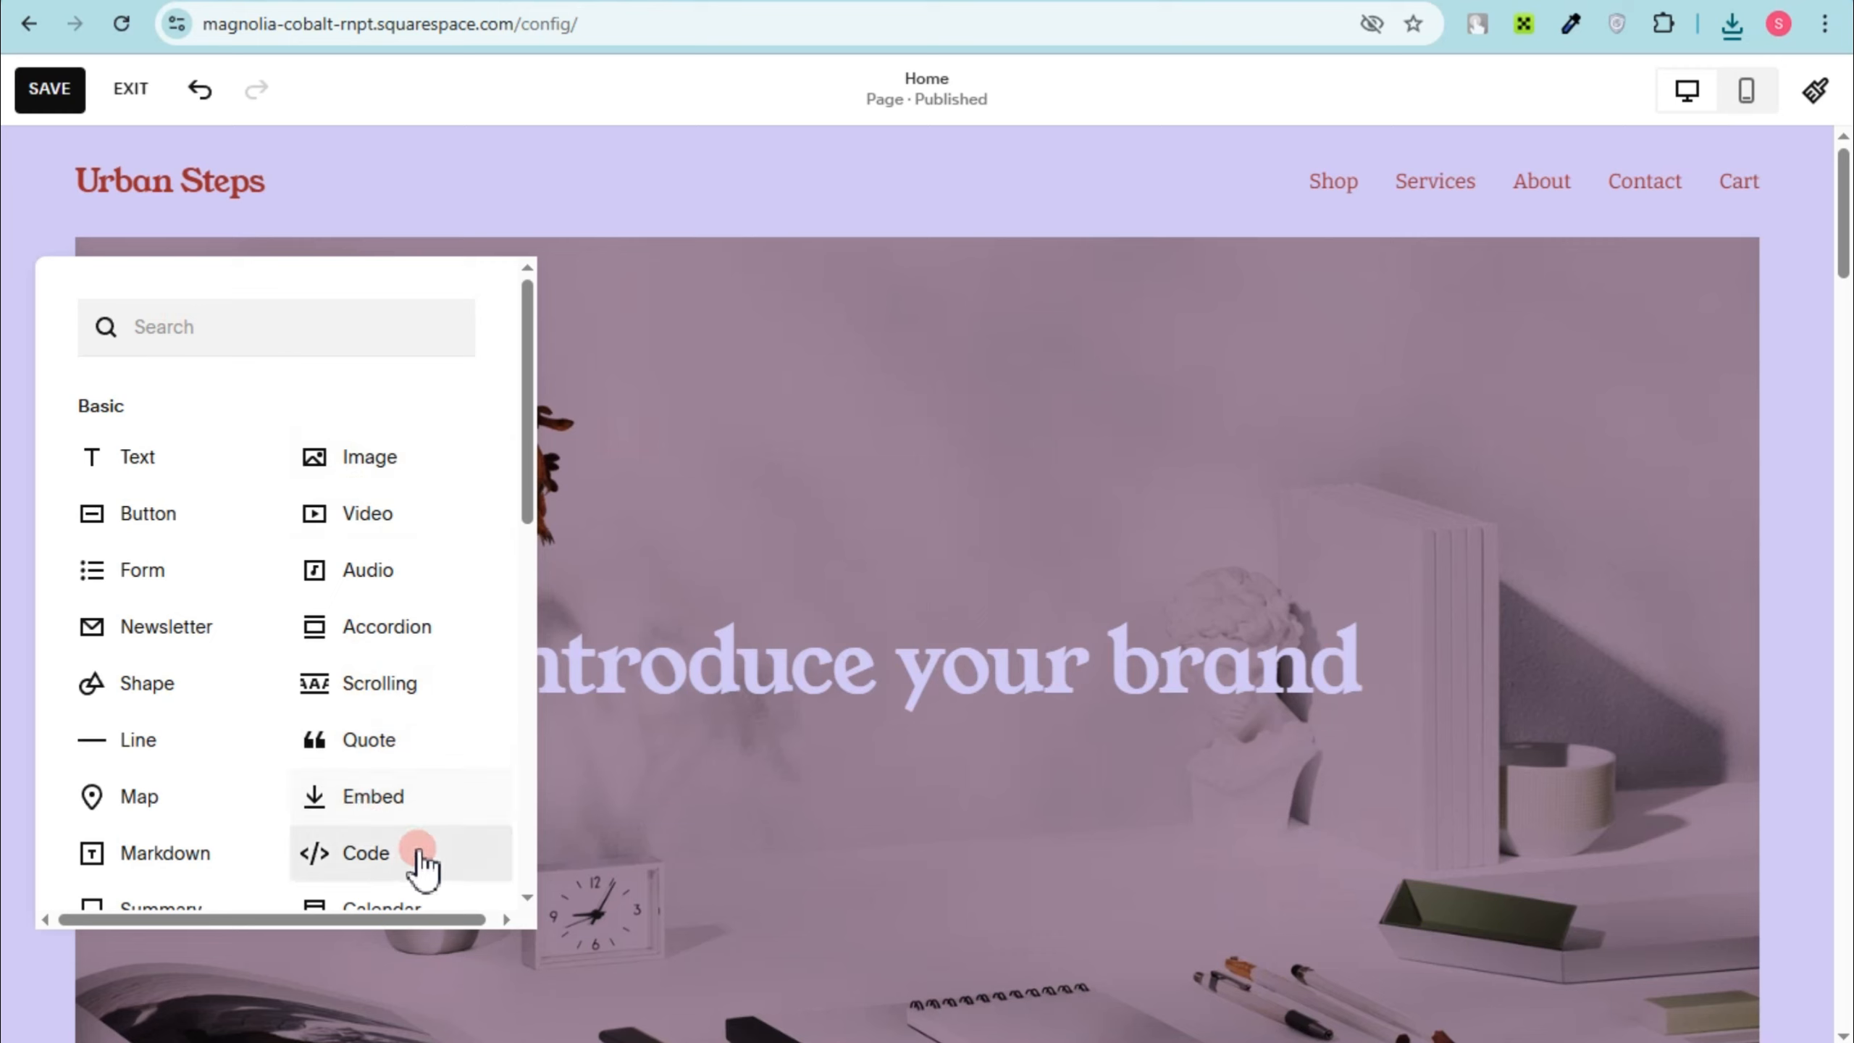
left_click(406, 818)
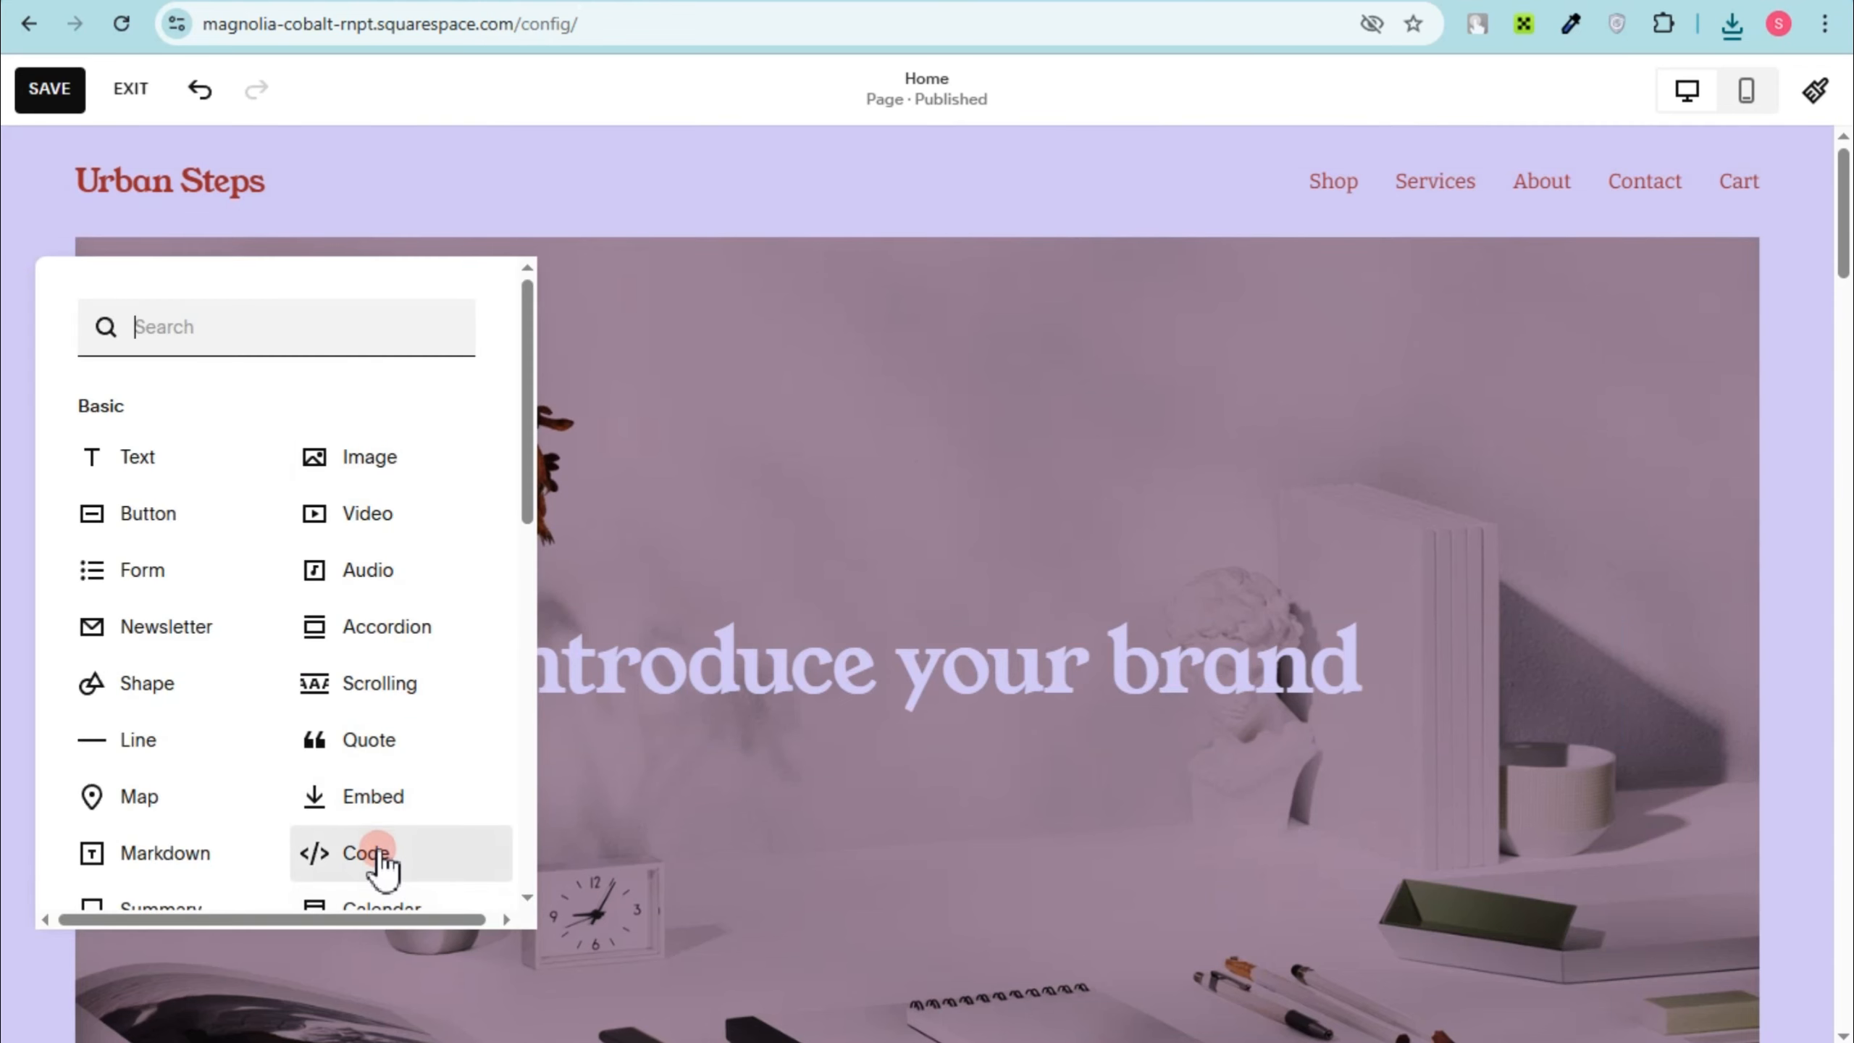
left_click(376, 851)
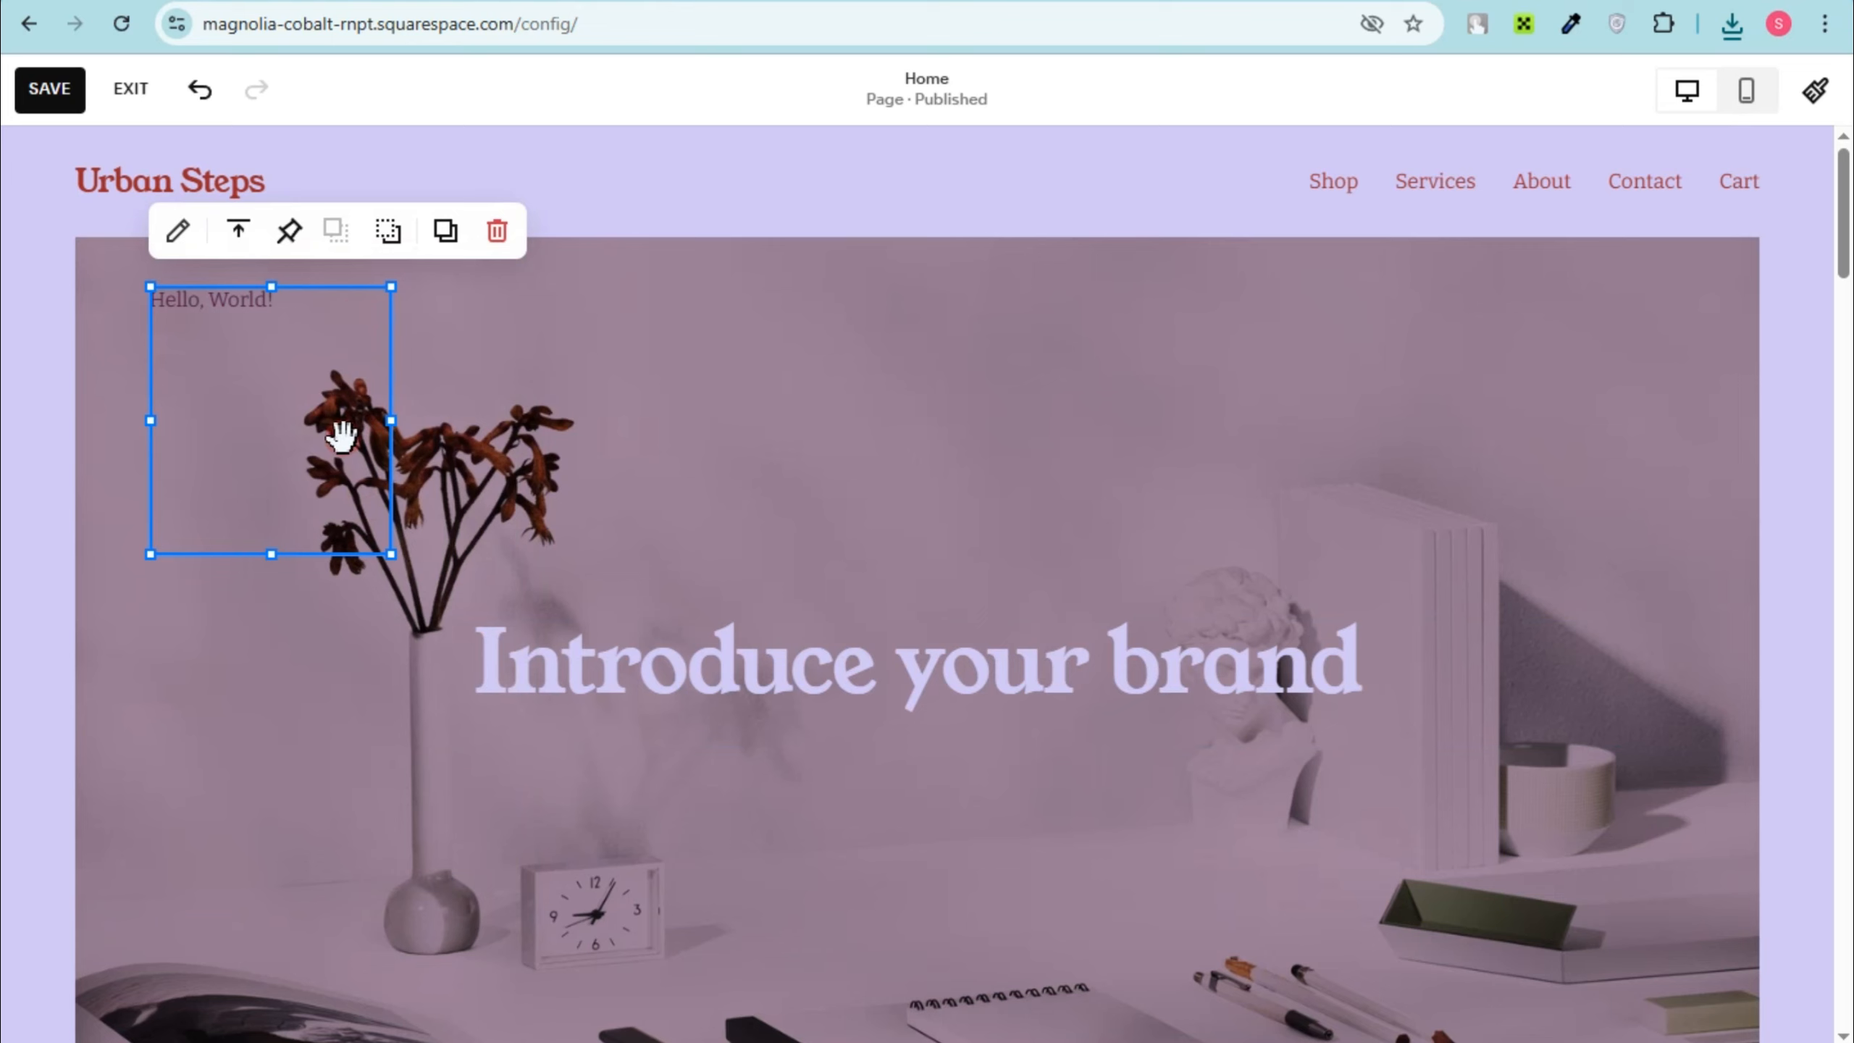
double_click(263, 429)
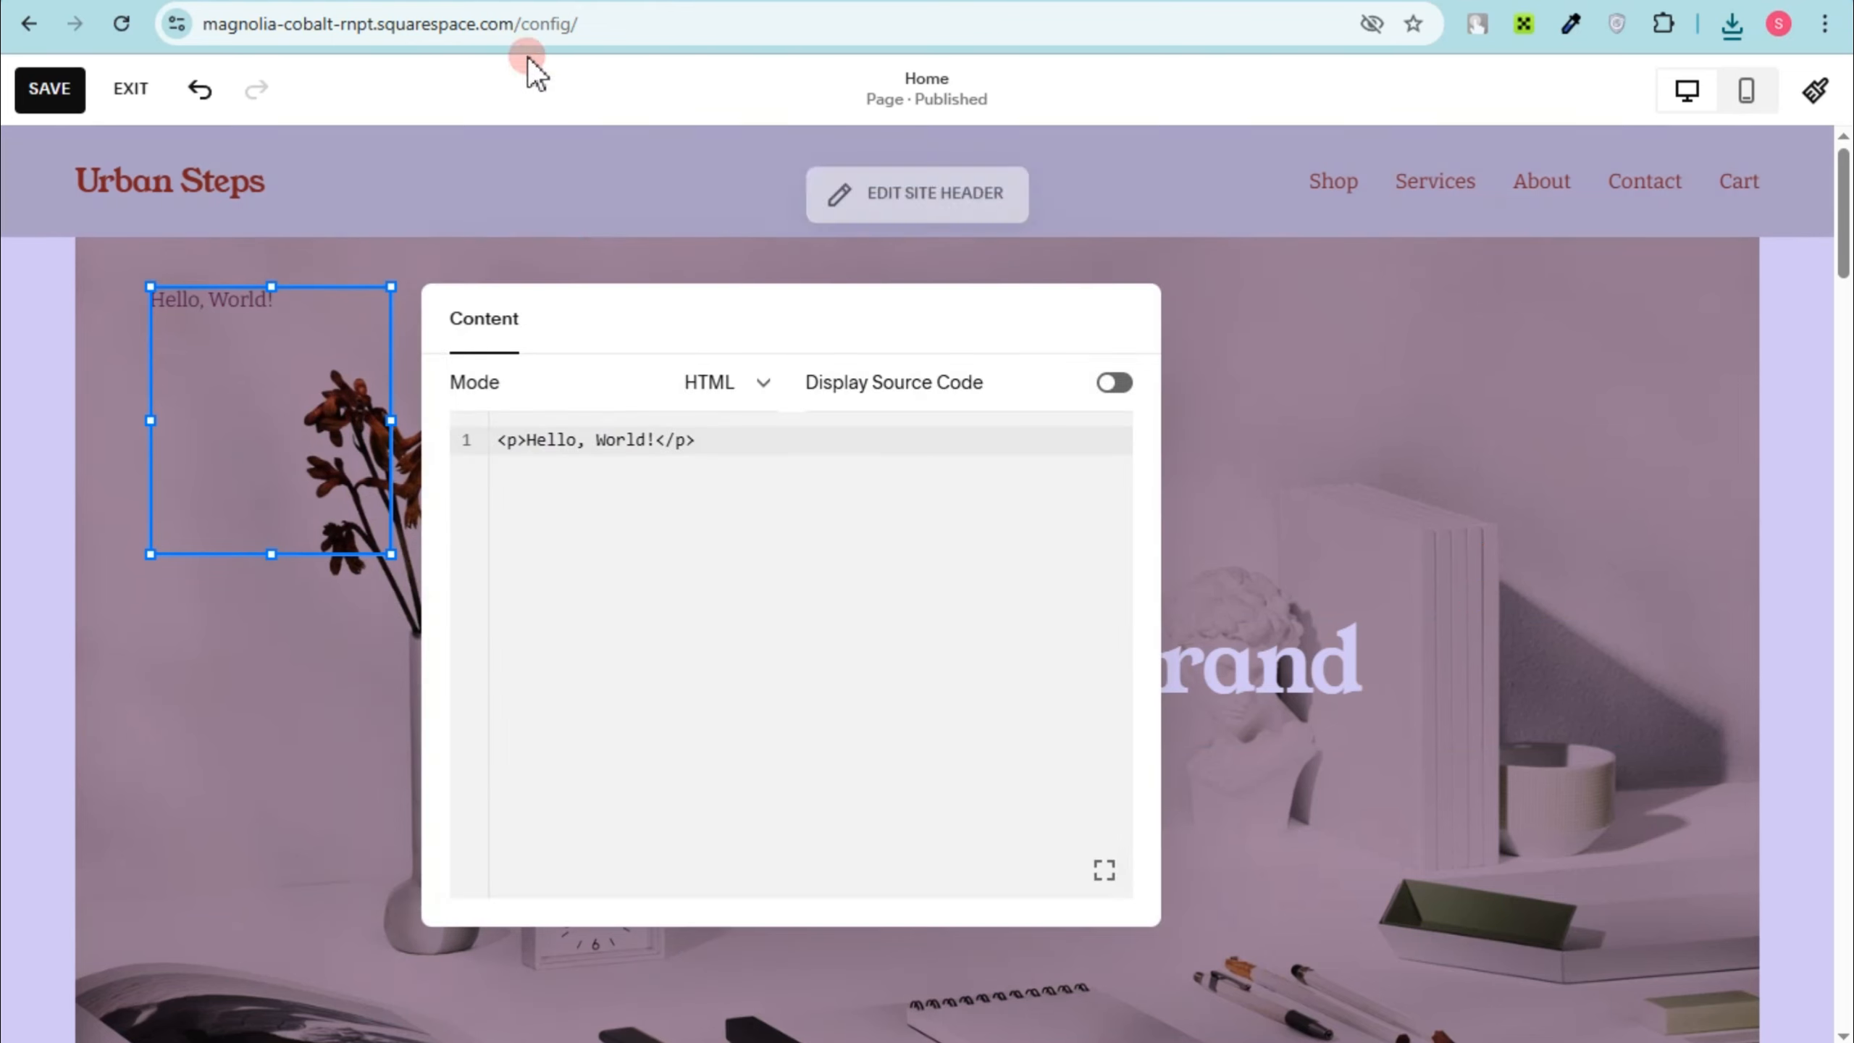
Step: Switch to the Urban Steps design in Canva and set its access level to Anyone with the link
left_click(543, 1)
left_click(1787, 85)
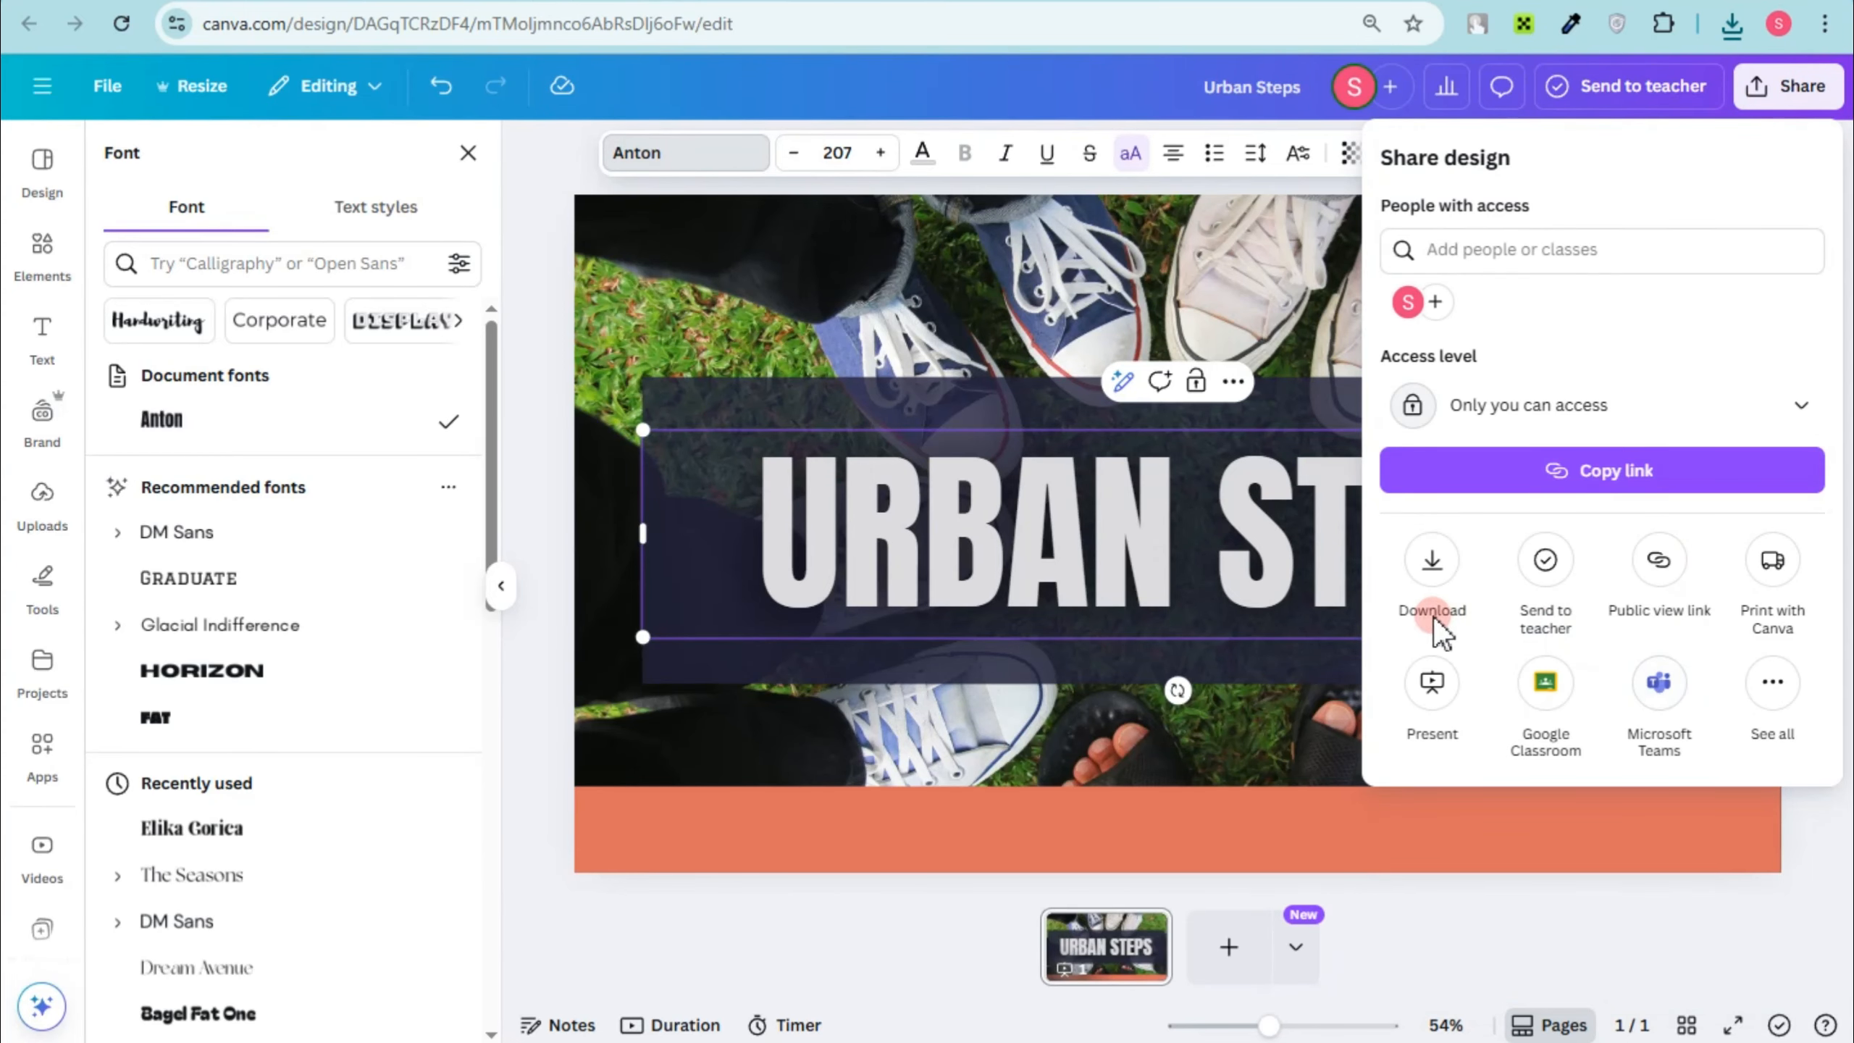
left_click(1573, 405)
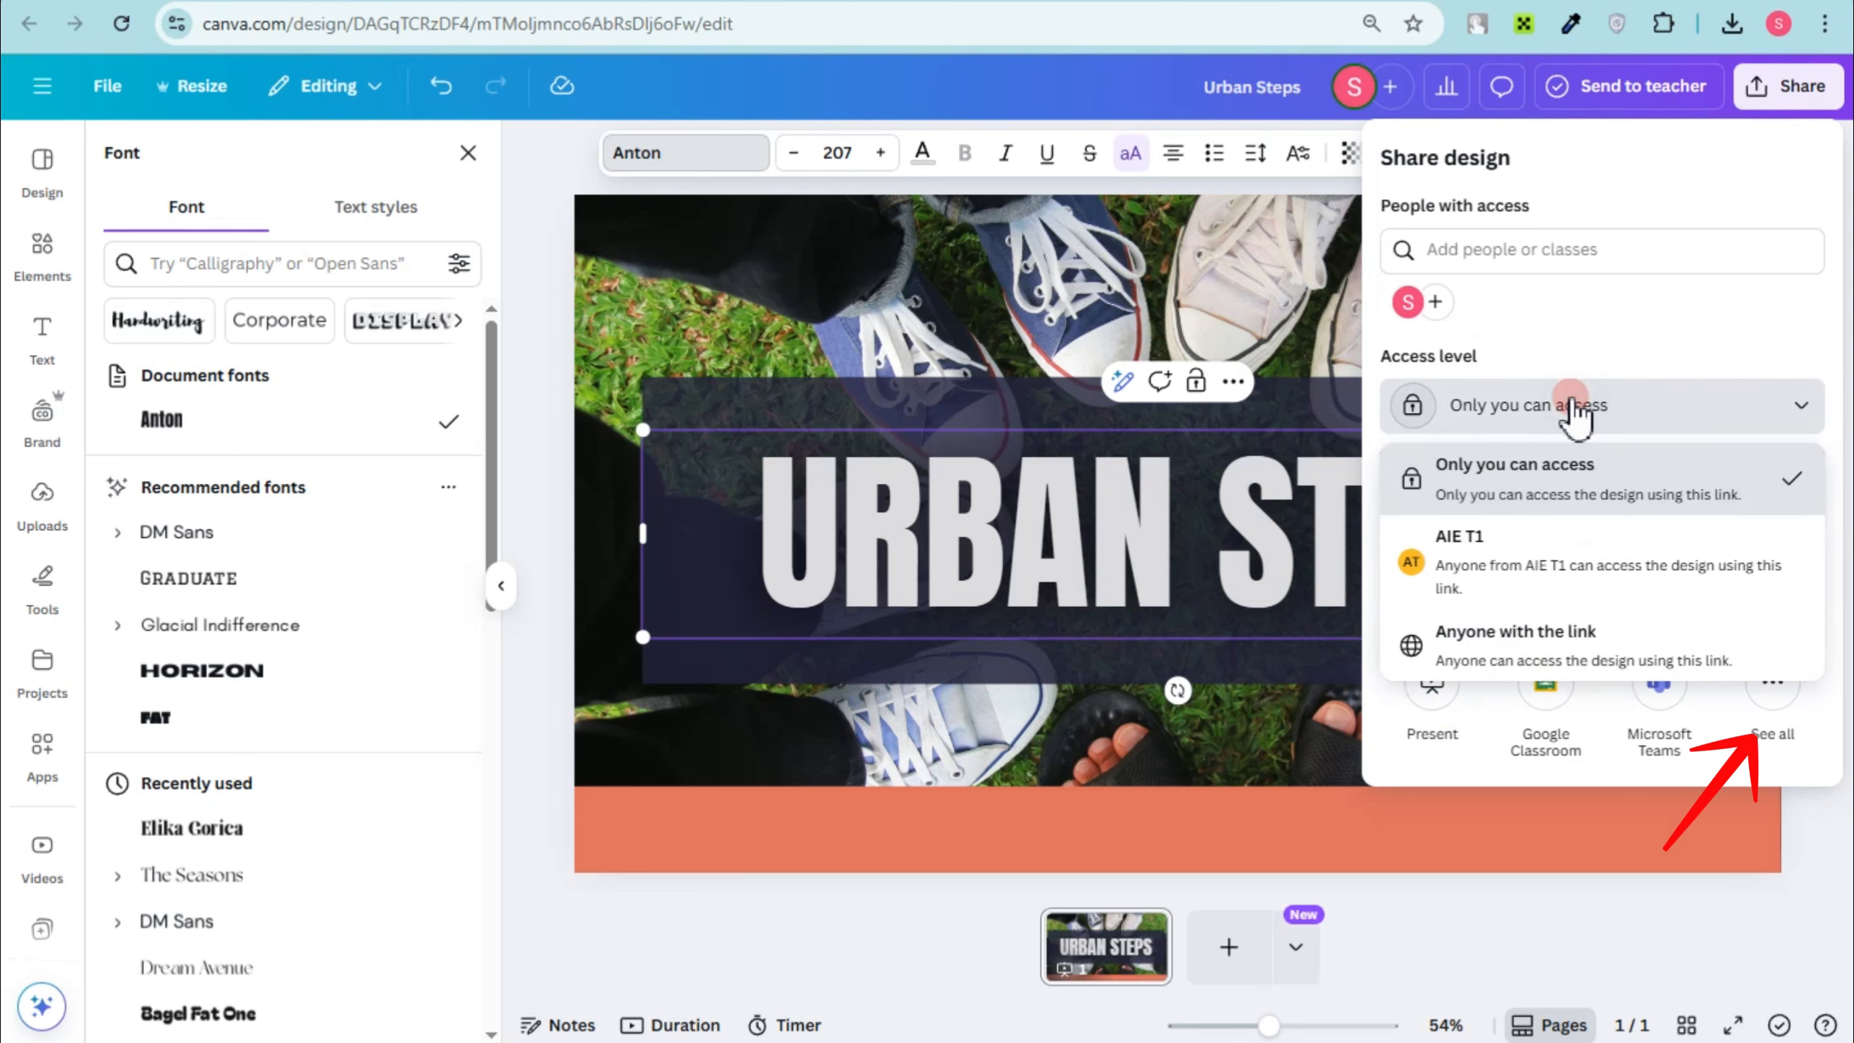
left_click(1580, 633)
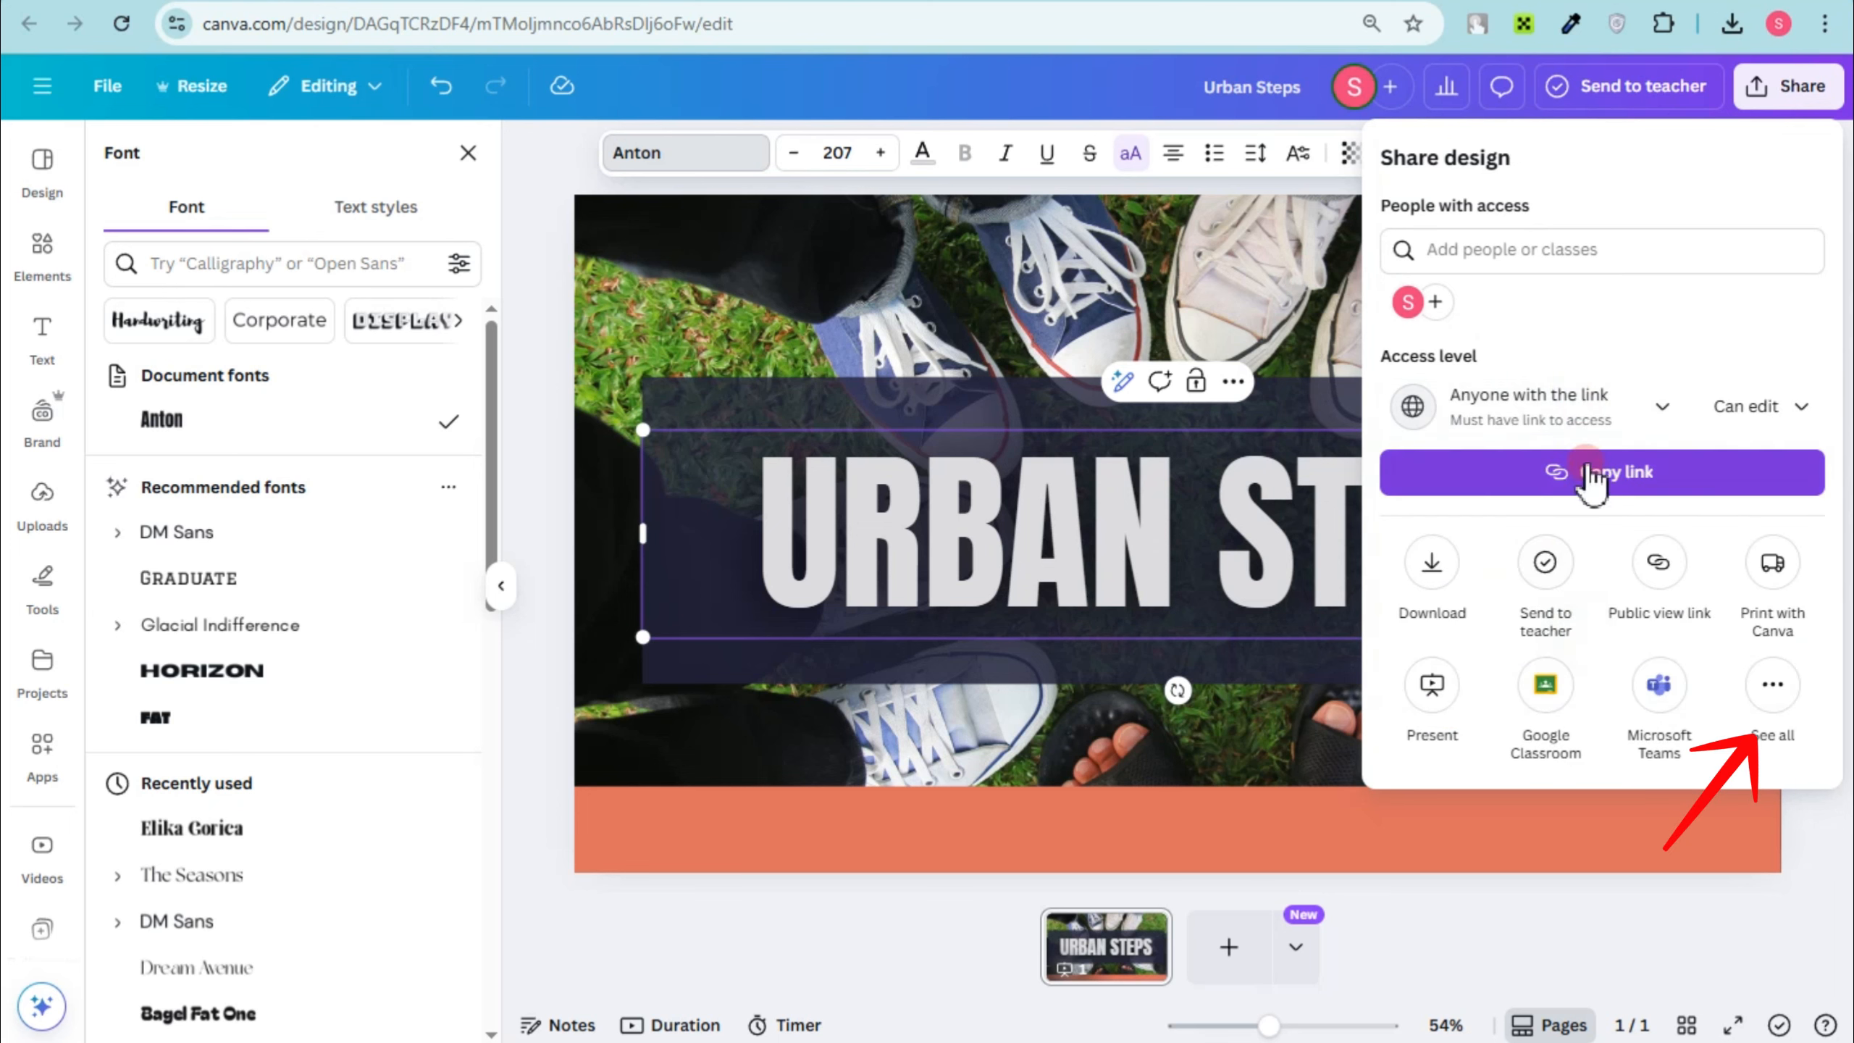
Step: Create embed links for the Urban Steps design and copy the HTML embed code
left_click(1773, 697)
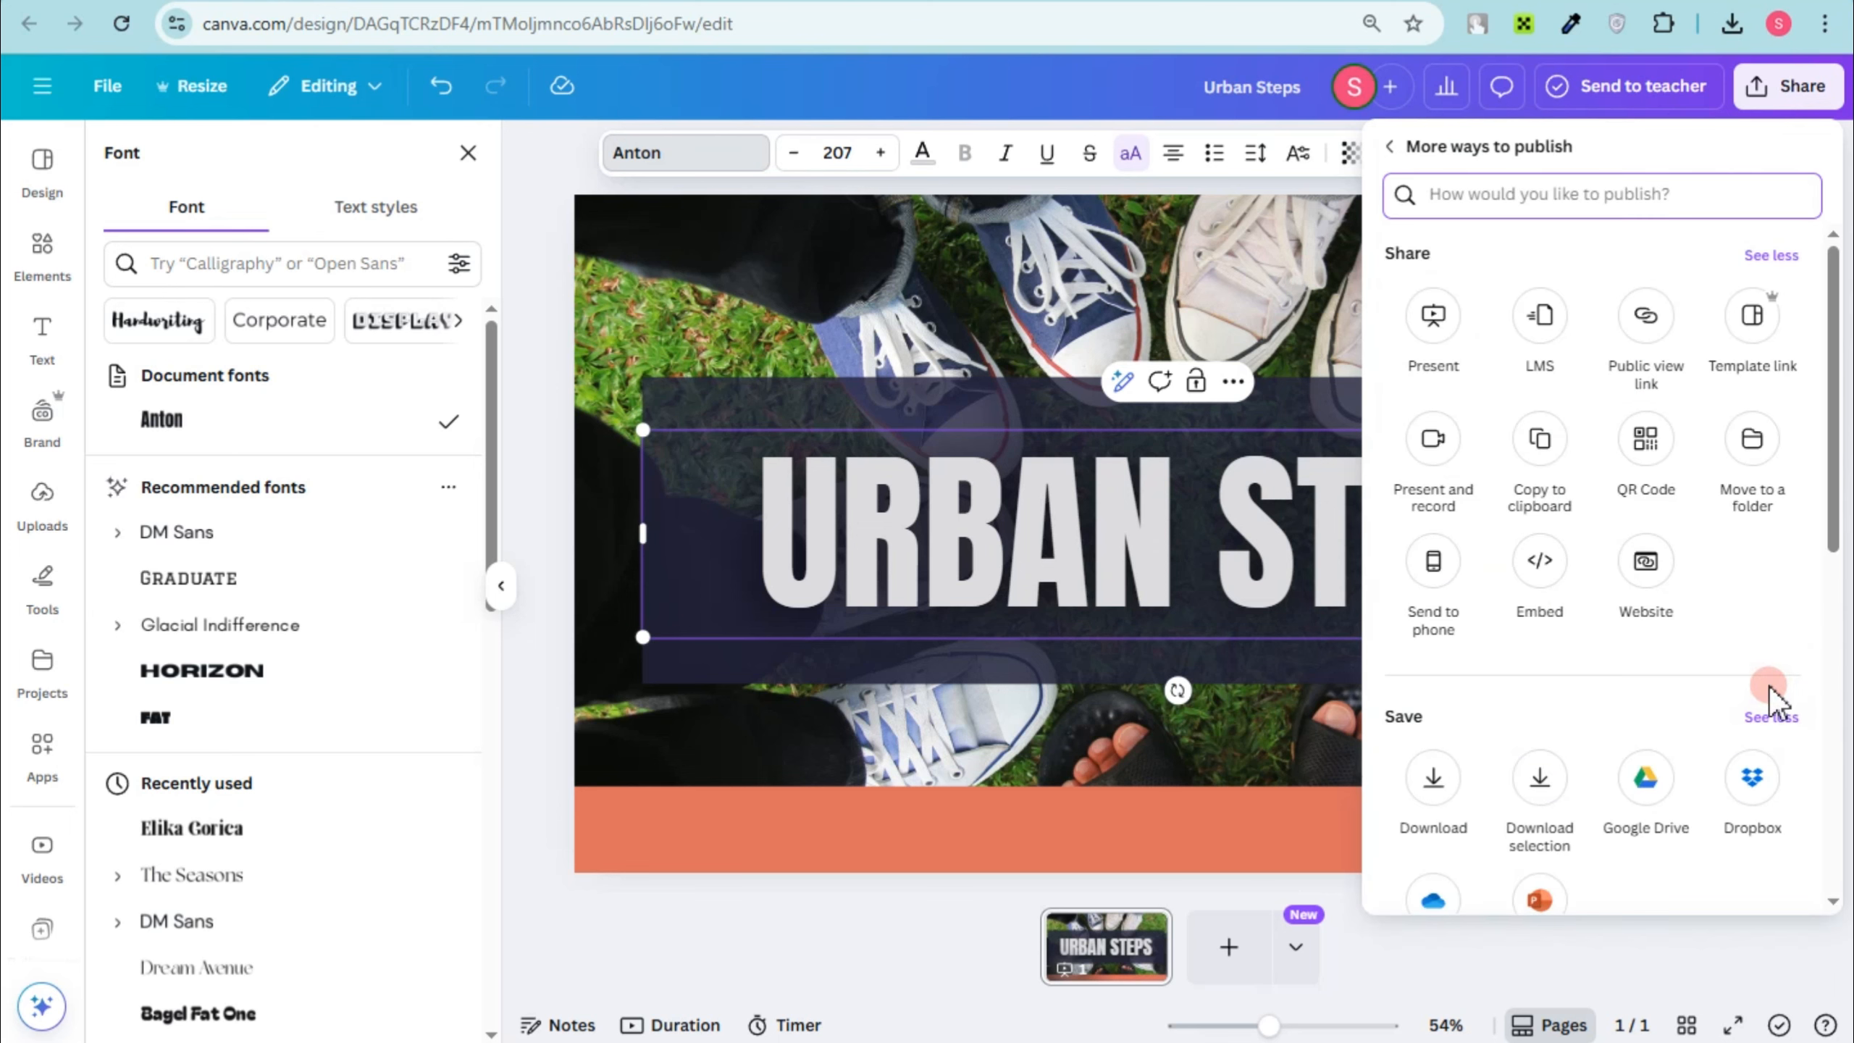
left_click(1540, 562)
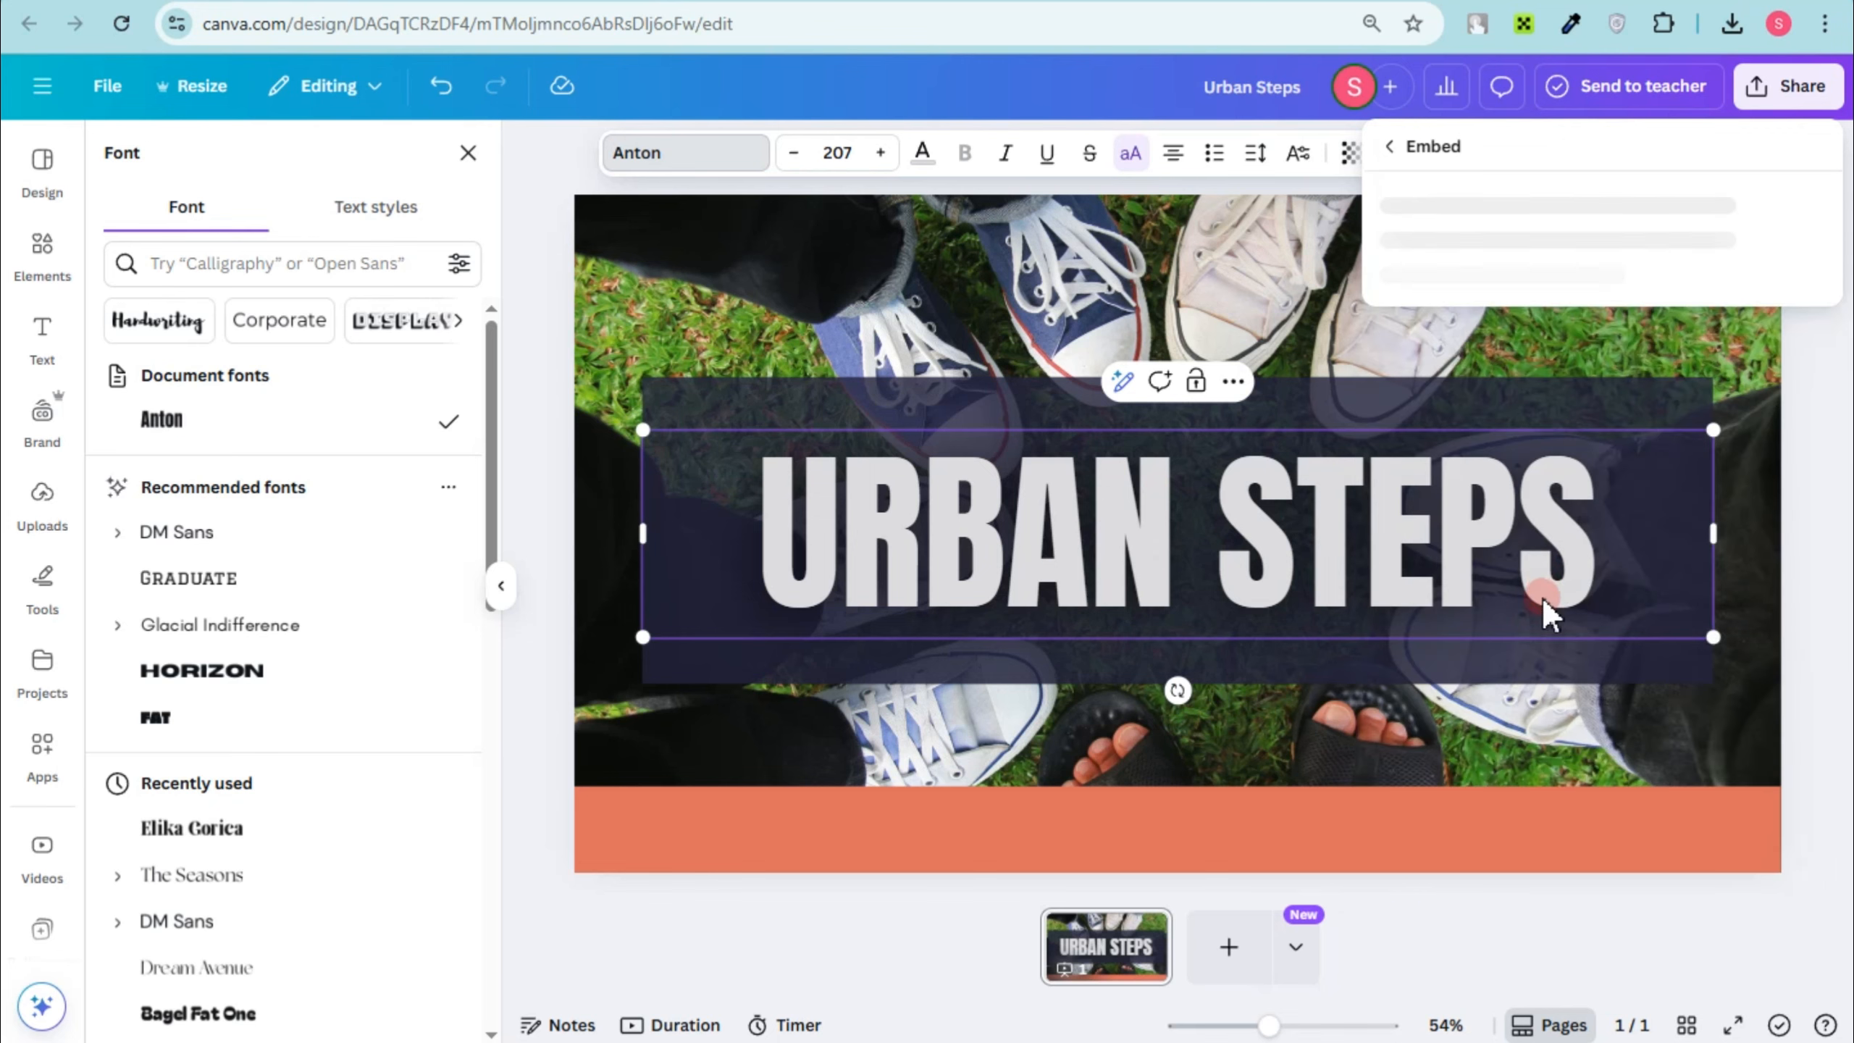
left_click(1562, 285)
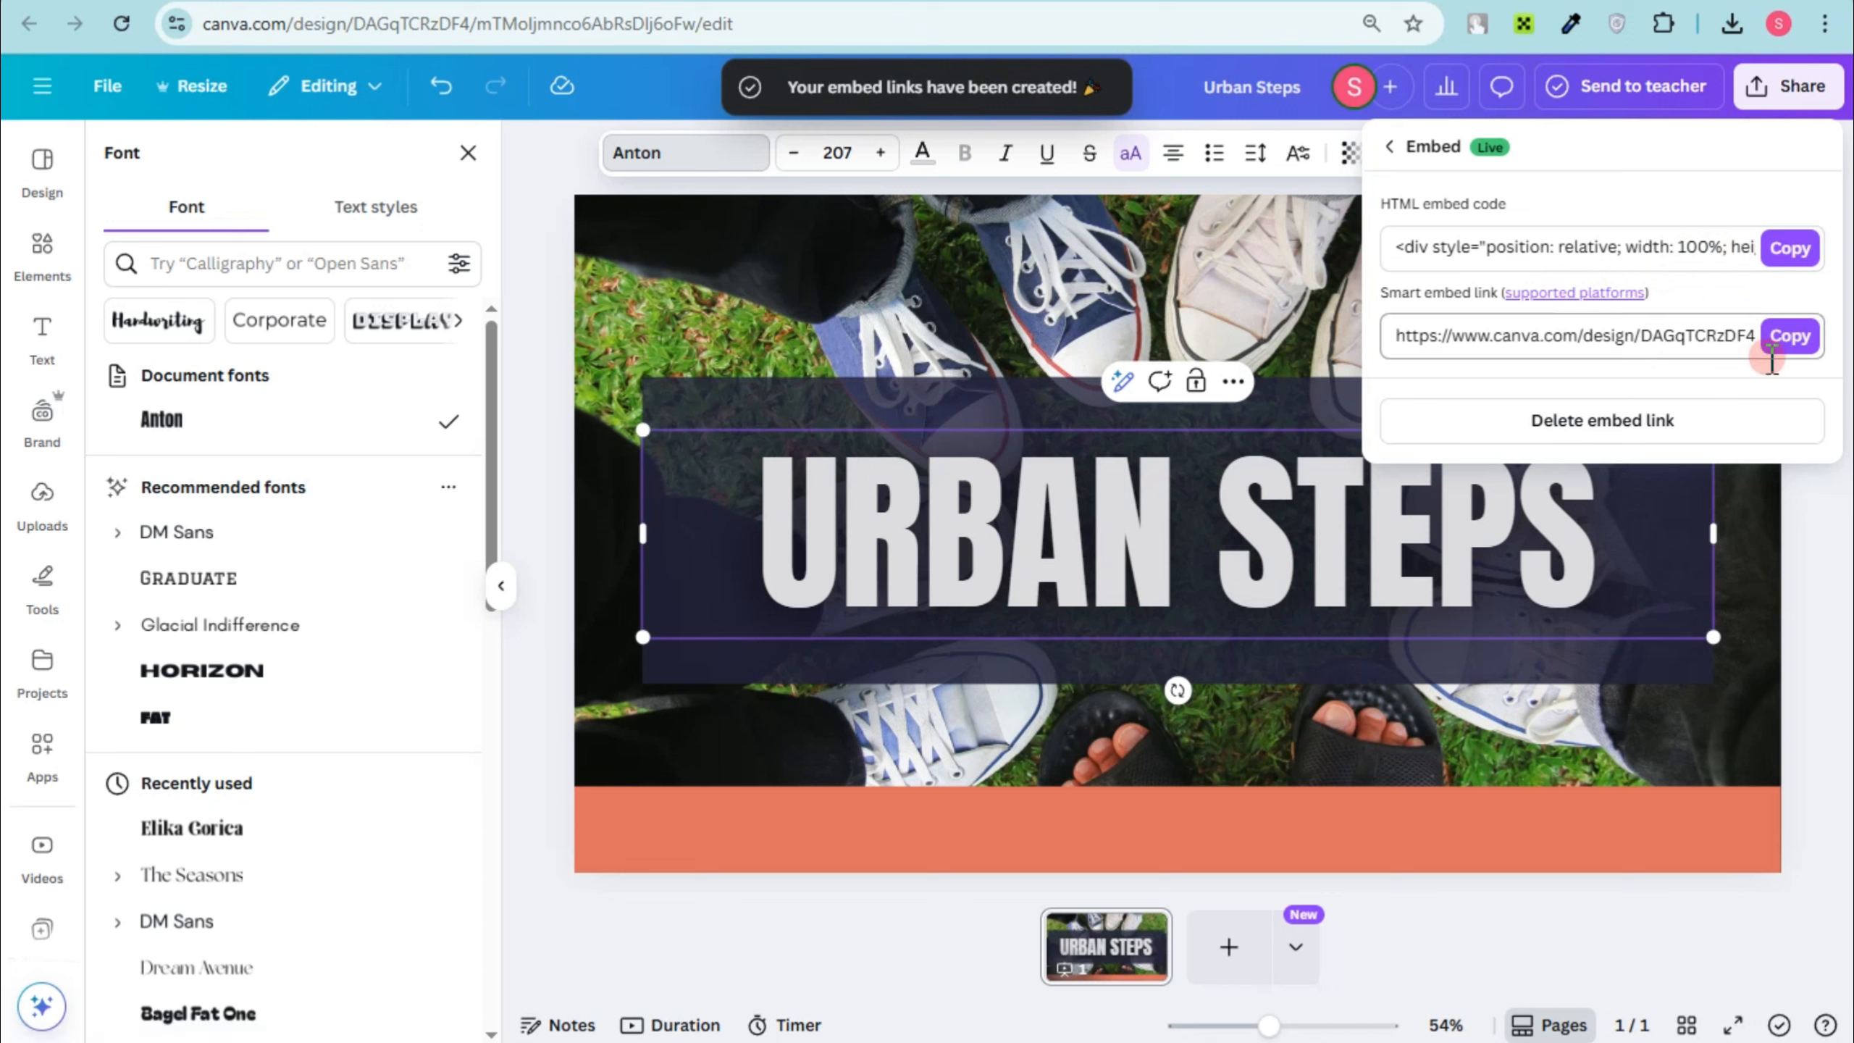
left_click(1791, 249)
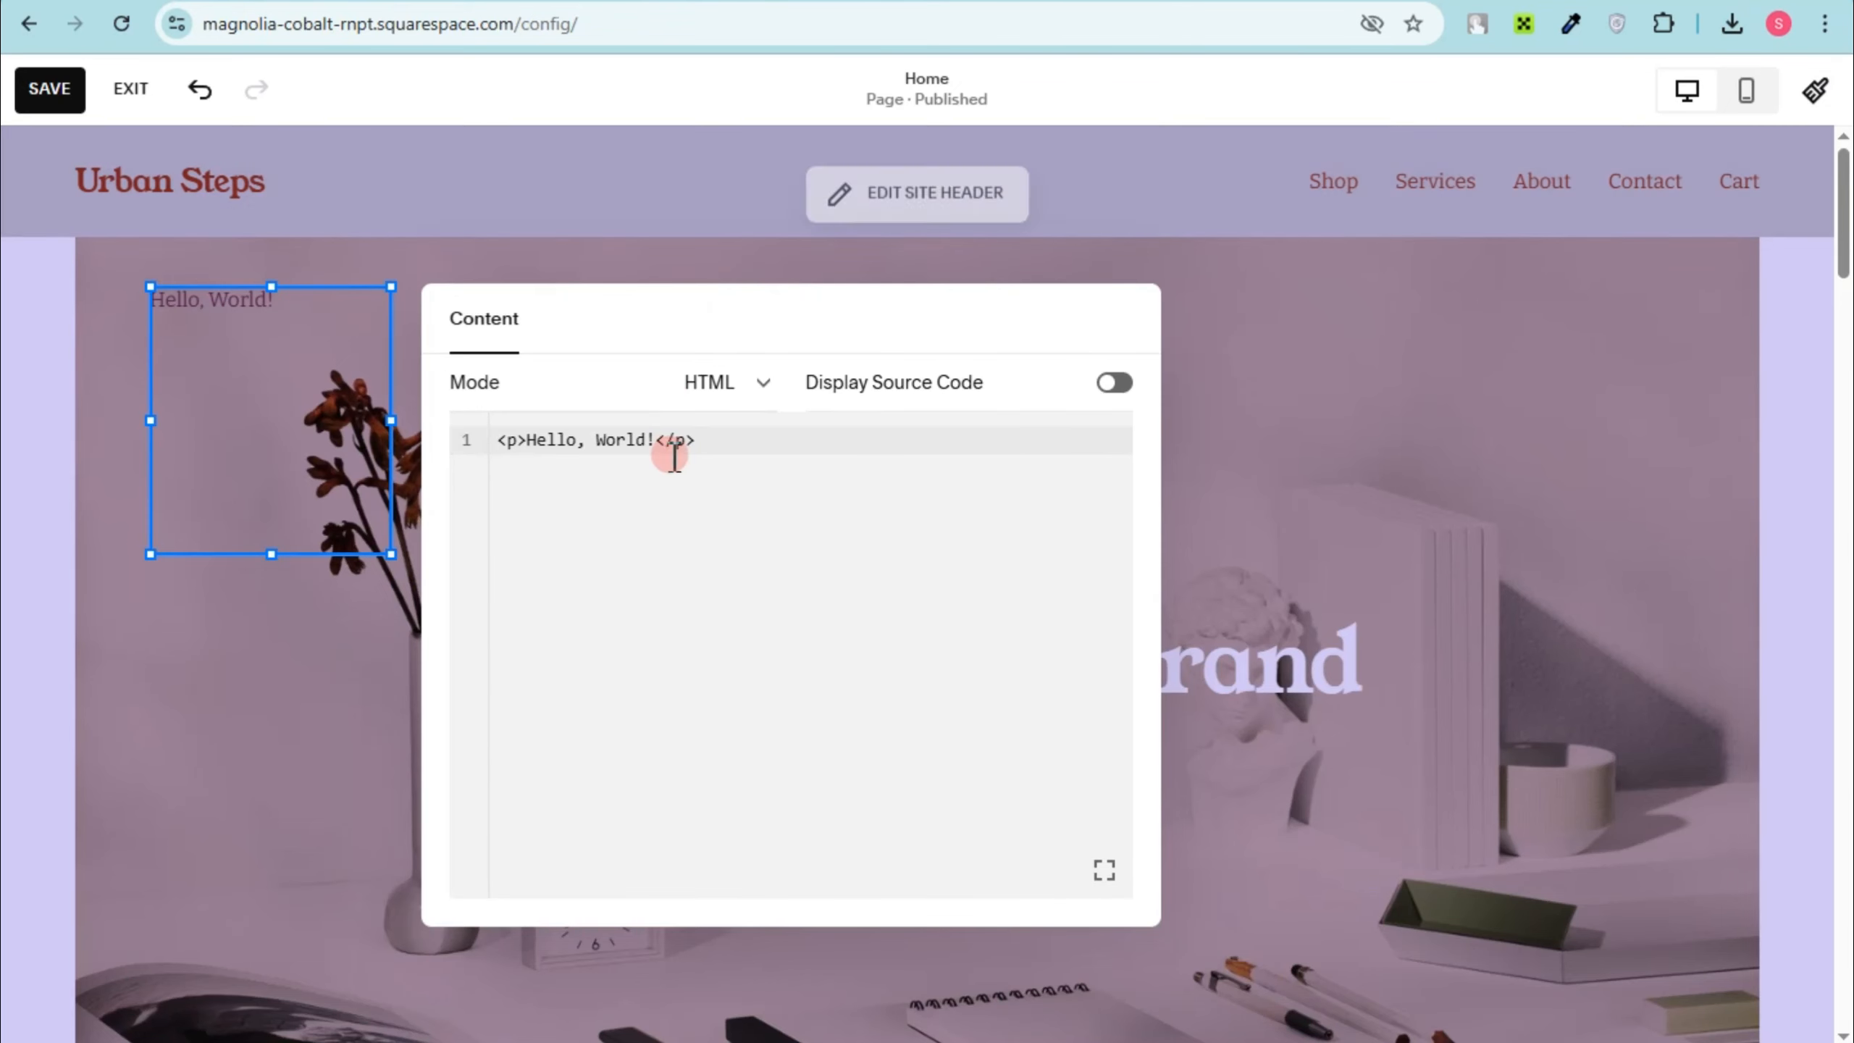
Step: Return to the Squarespace page and paste the copied HTML embed code into the code block
left_click(673, 481)
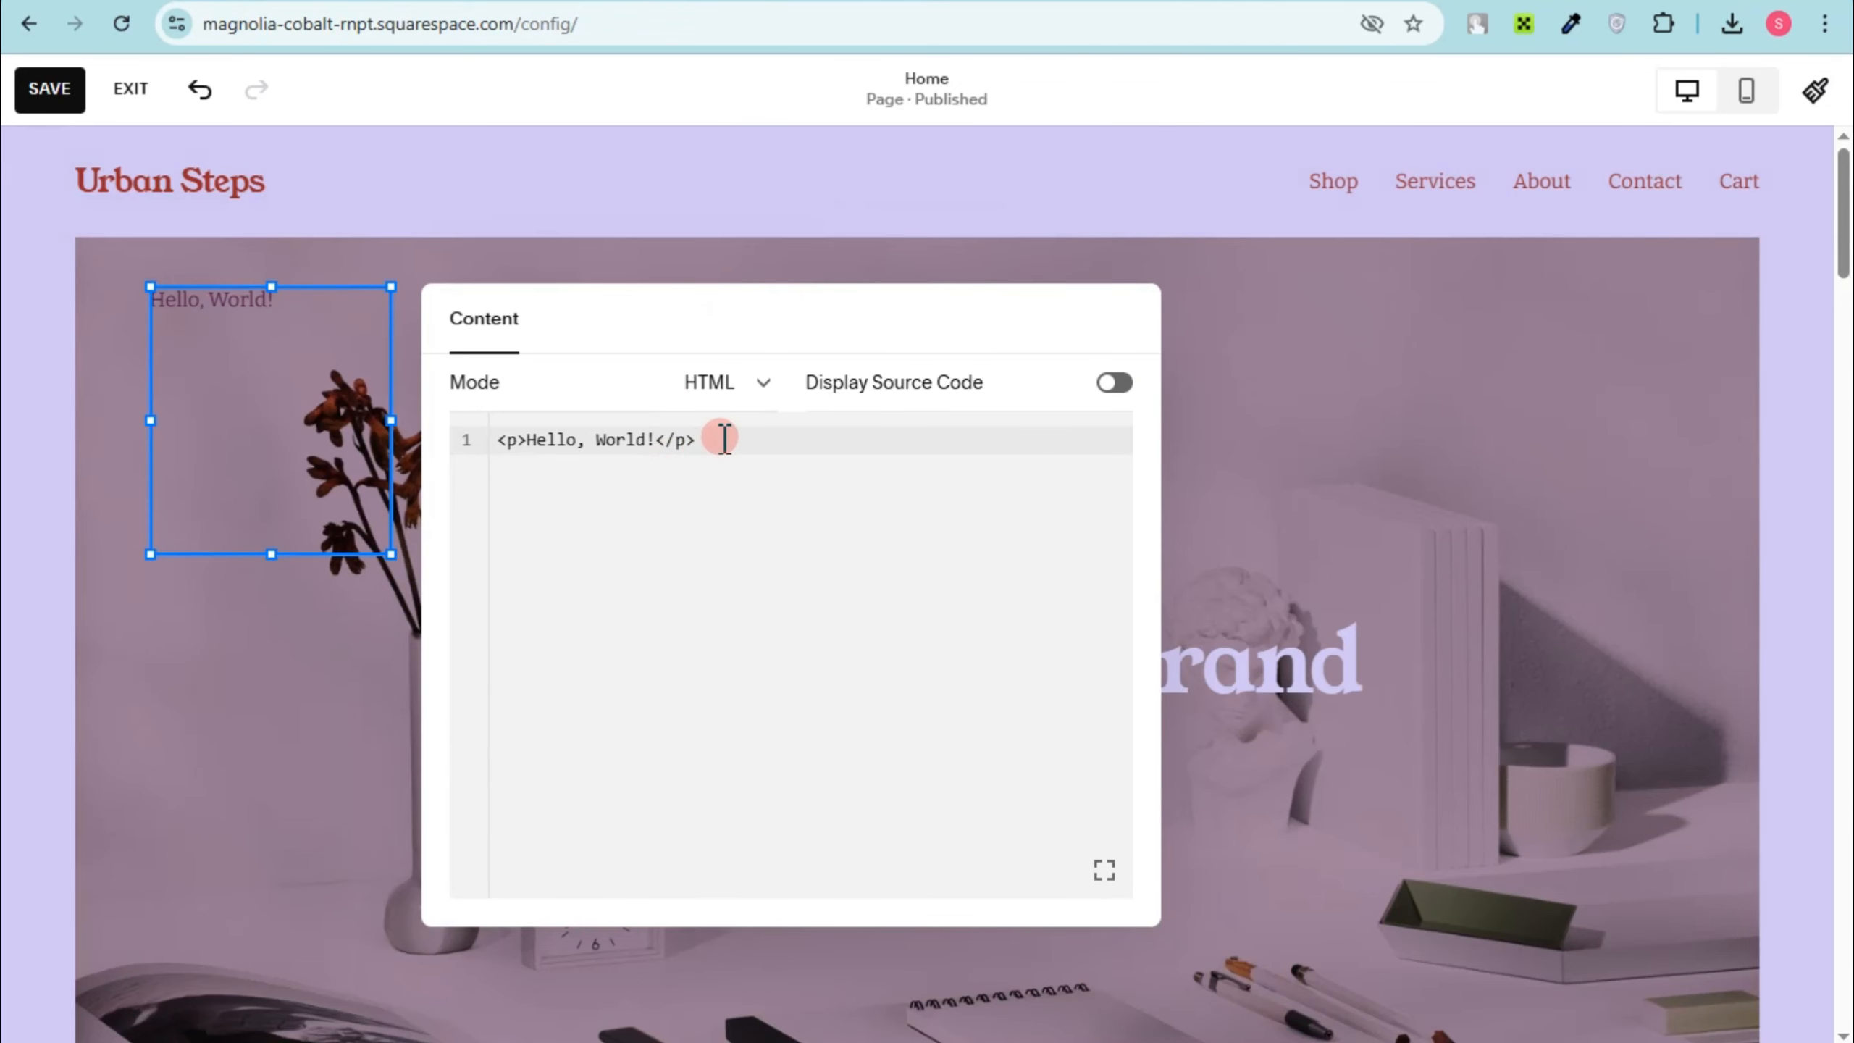
key("ctrl+v")
scroll(913, 695, "down", 2)
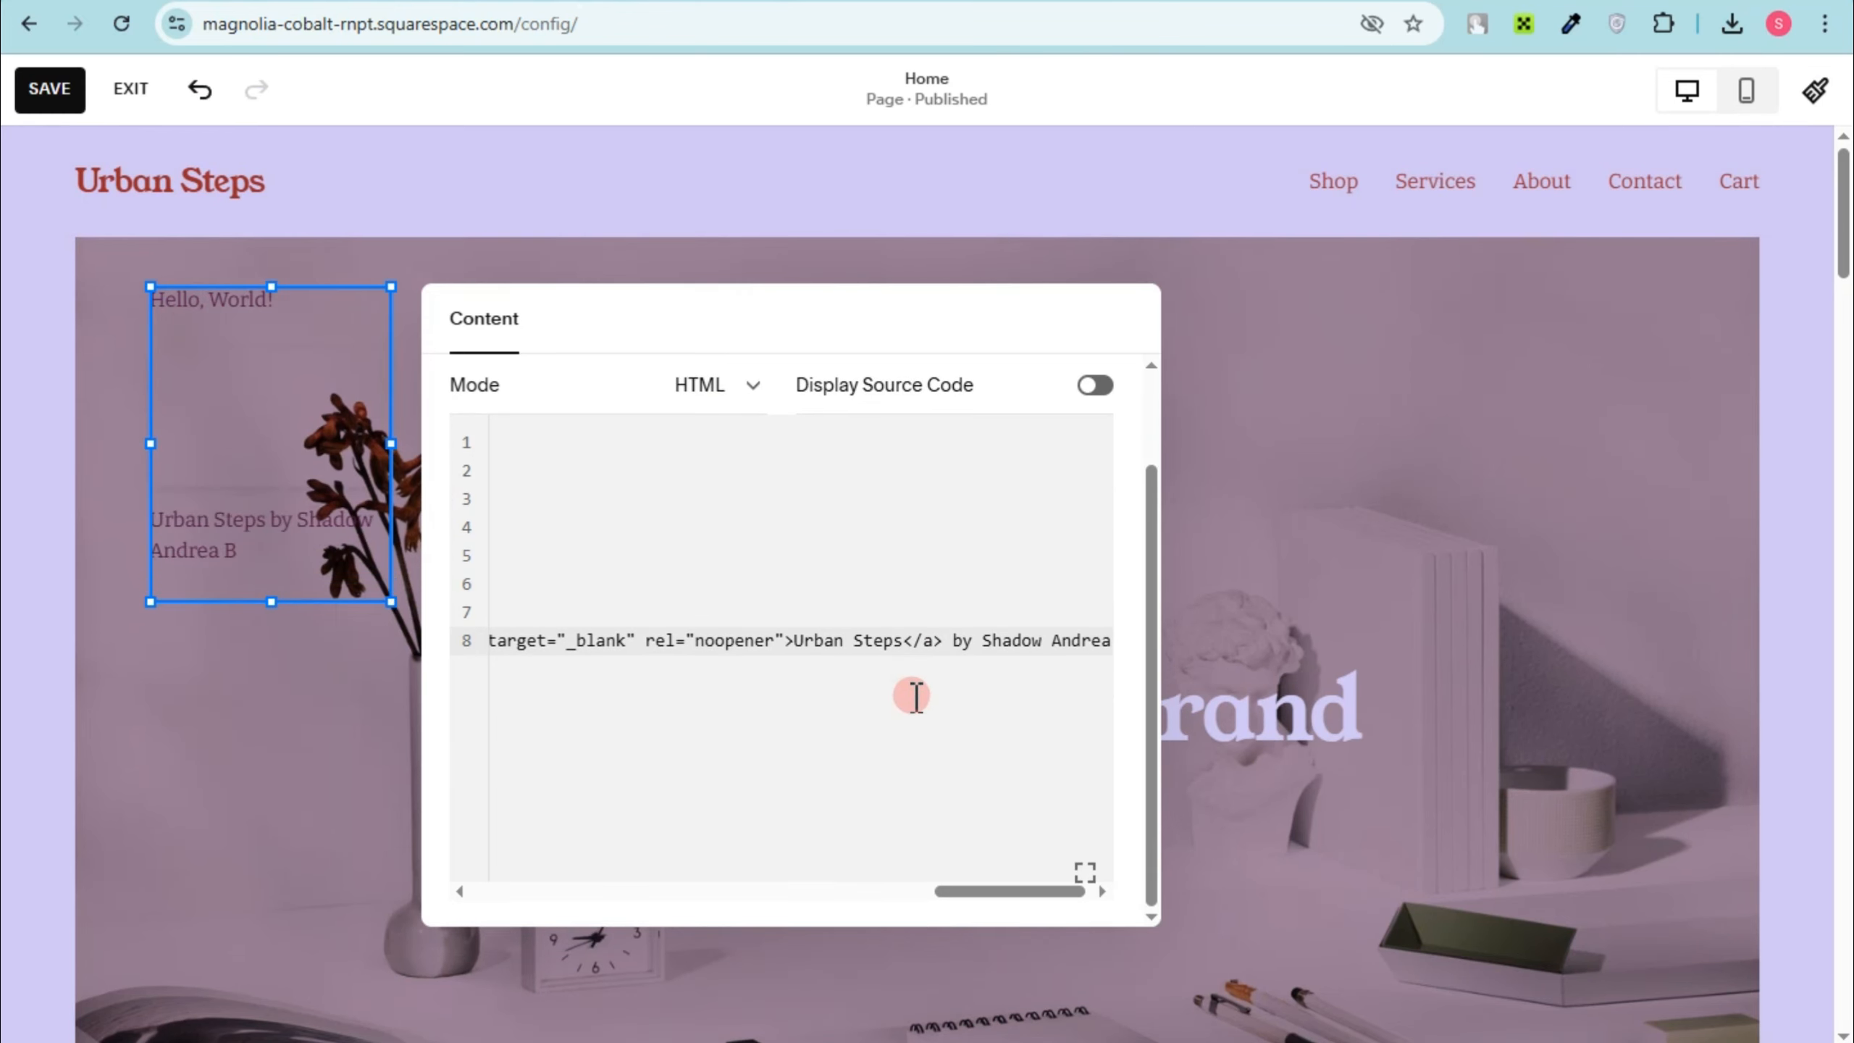
left_click(1310, 365)
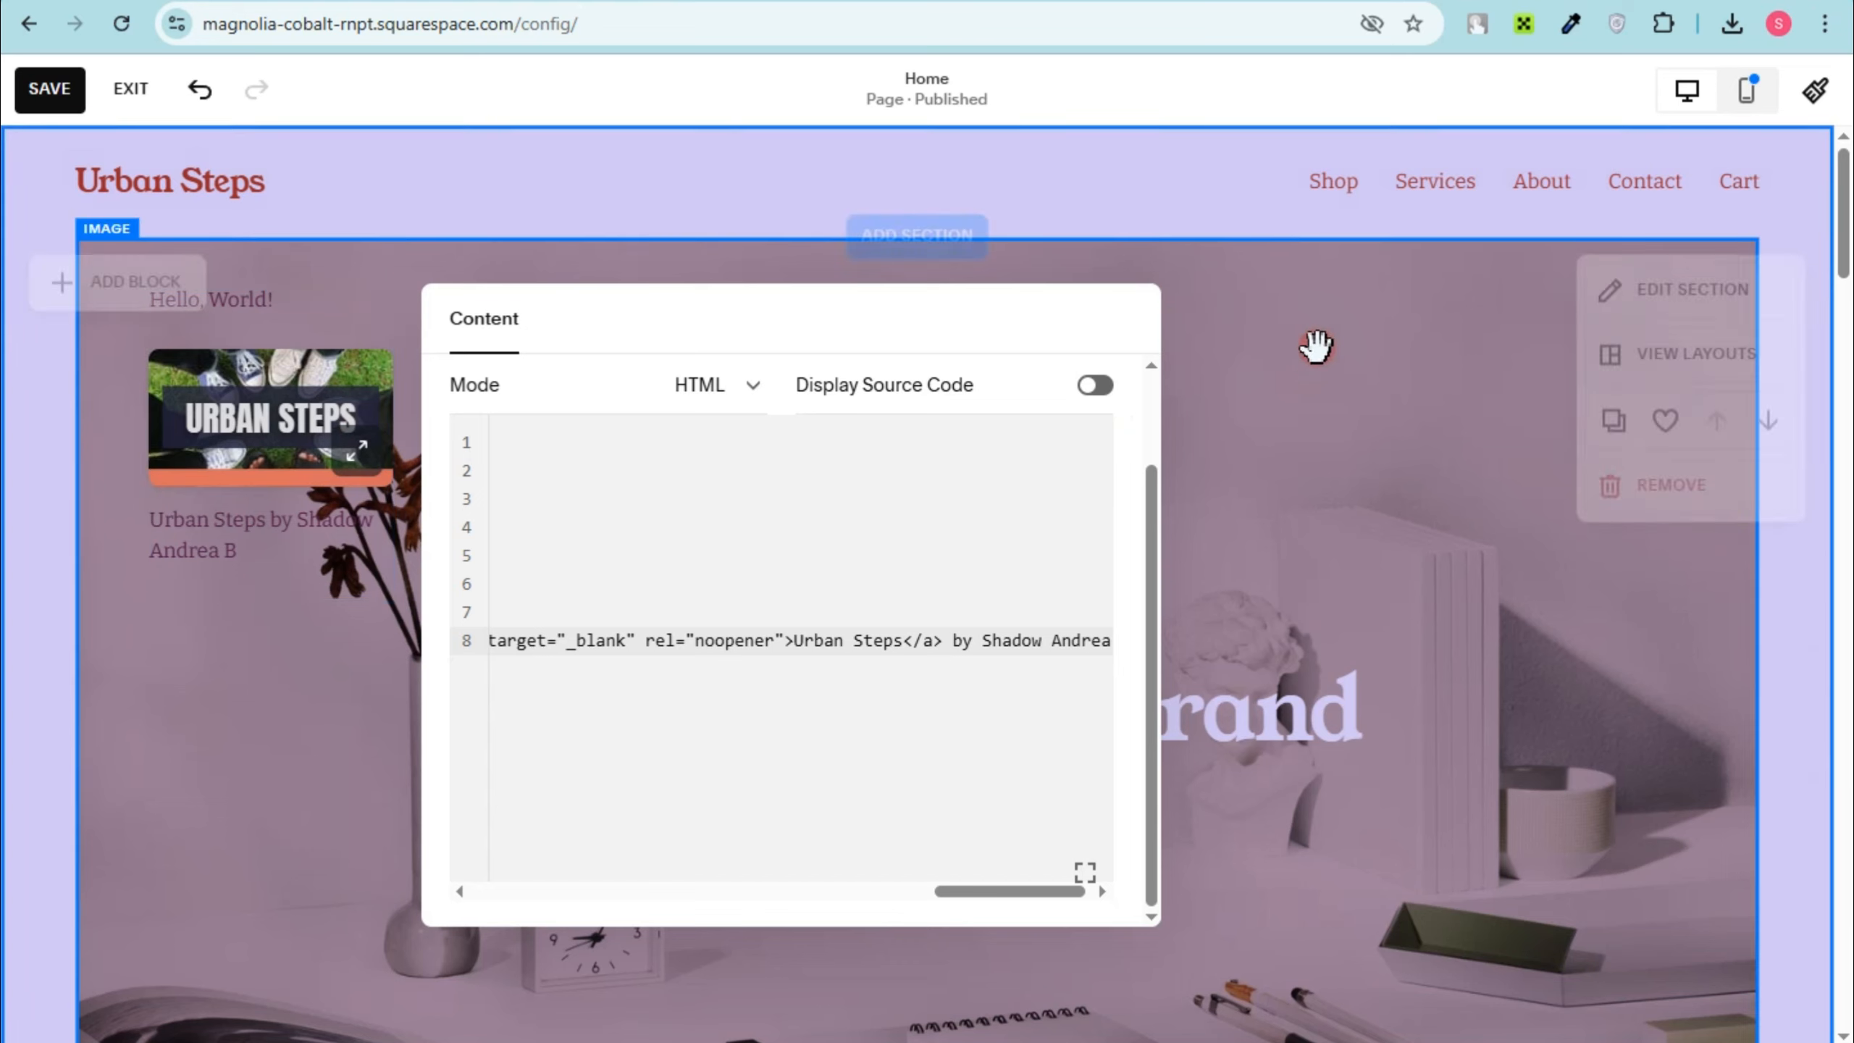
Step: Move the embedded Urban Steps block toward the middle of the intro section and widen it
left_click_drag(365, 457, 887, 515)
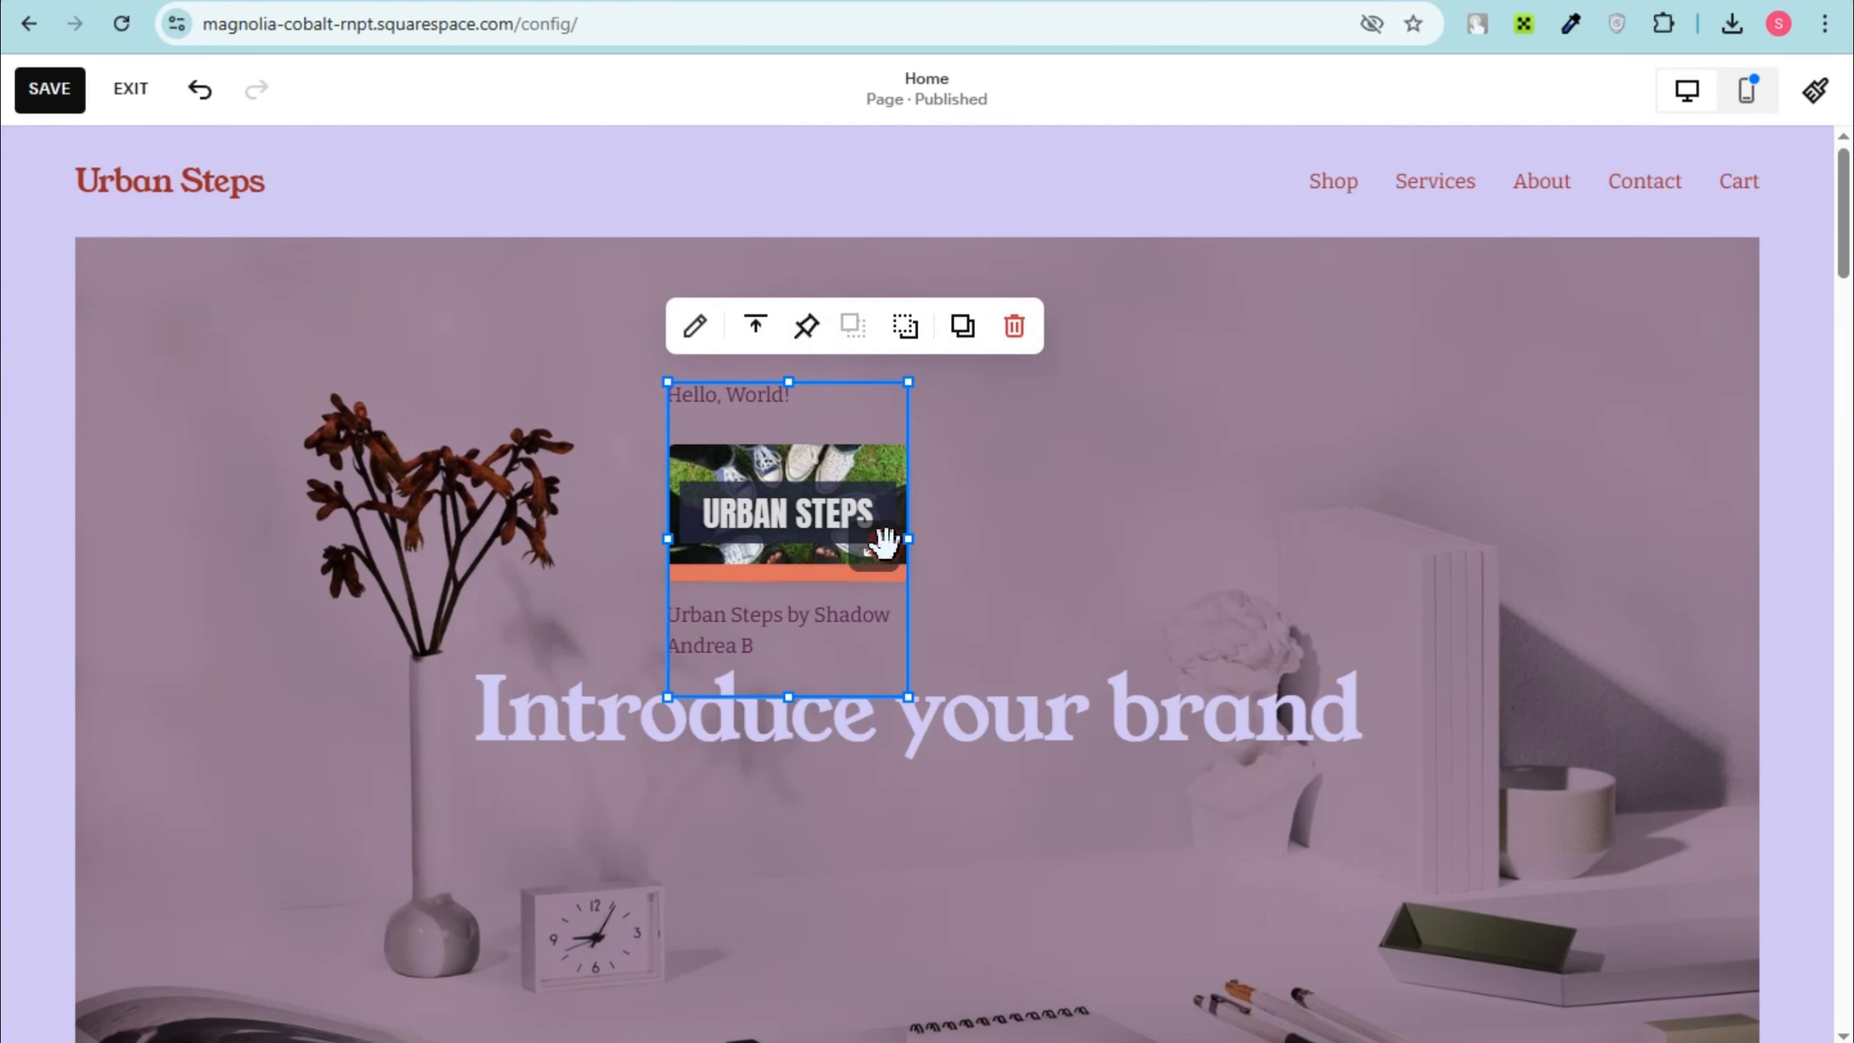
left_click_drag(902, 539, 1170, 538)
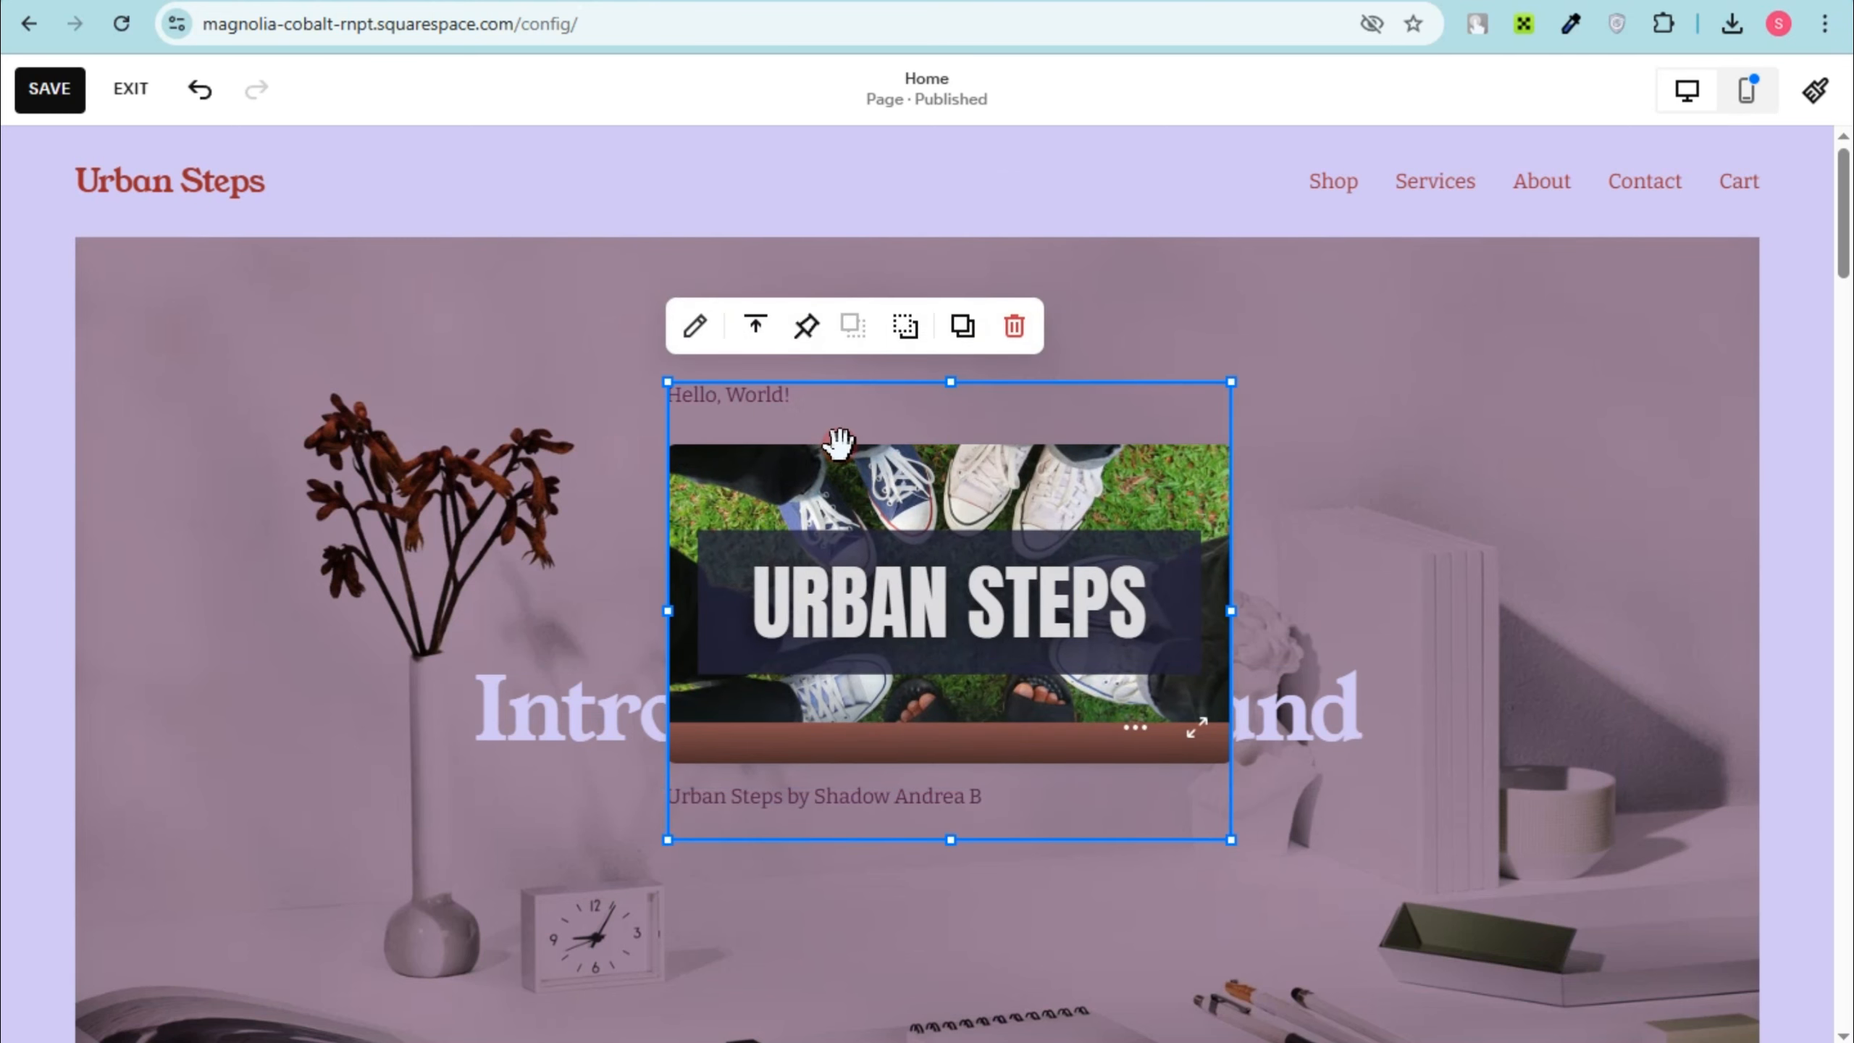
Step: Delete the "Introduce your brand" heading behind the embedded banner
scroll(839, 442, "down", 4)
left_click(1080, 417)
key("Delete")
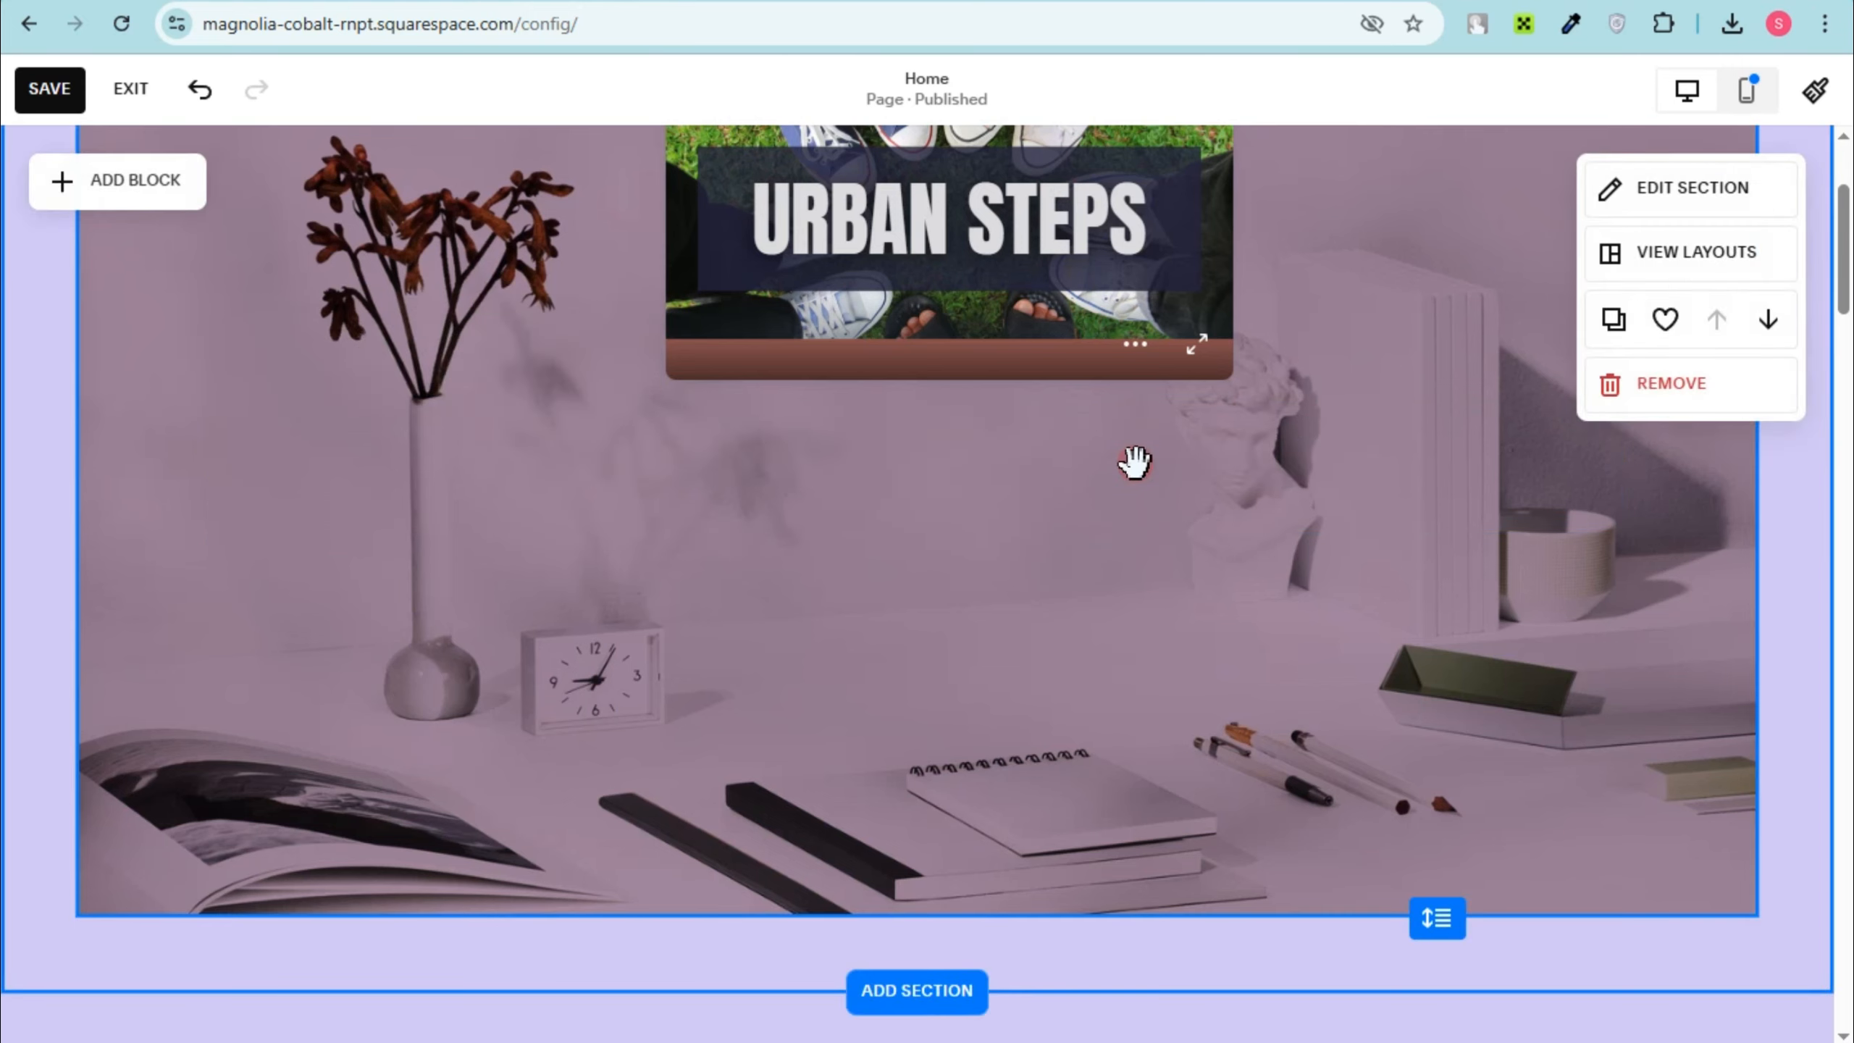
Step: Enlarge the embedded Urban Steps banner until it covers the full width of the intro section's image
scroll(1127, 473, "up", 3)
left_click(1211, 658)
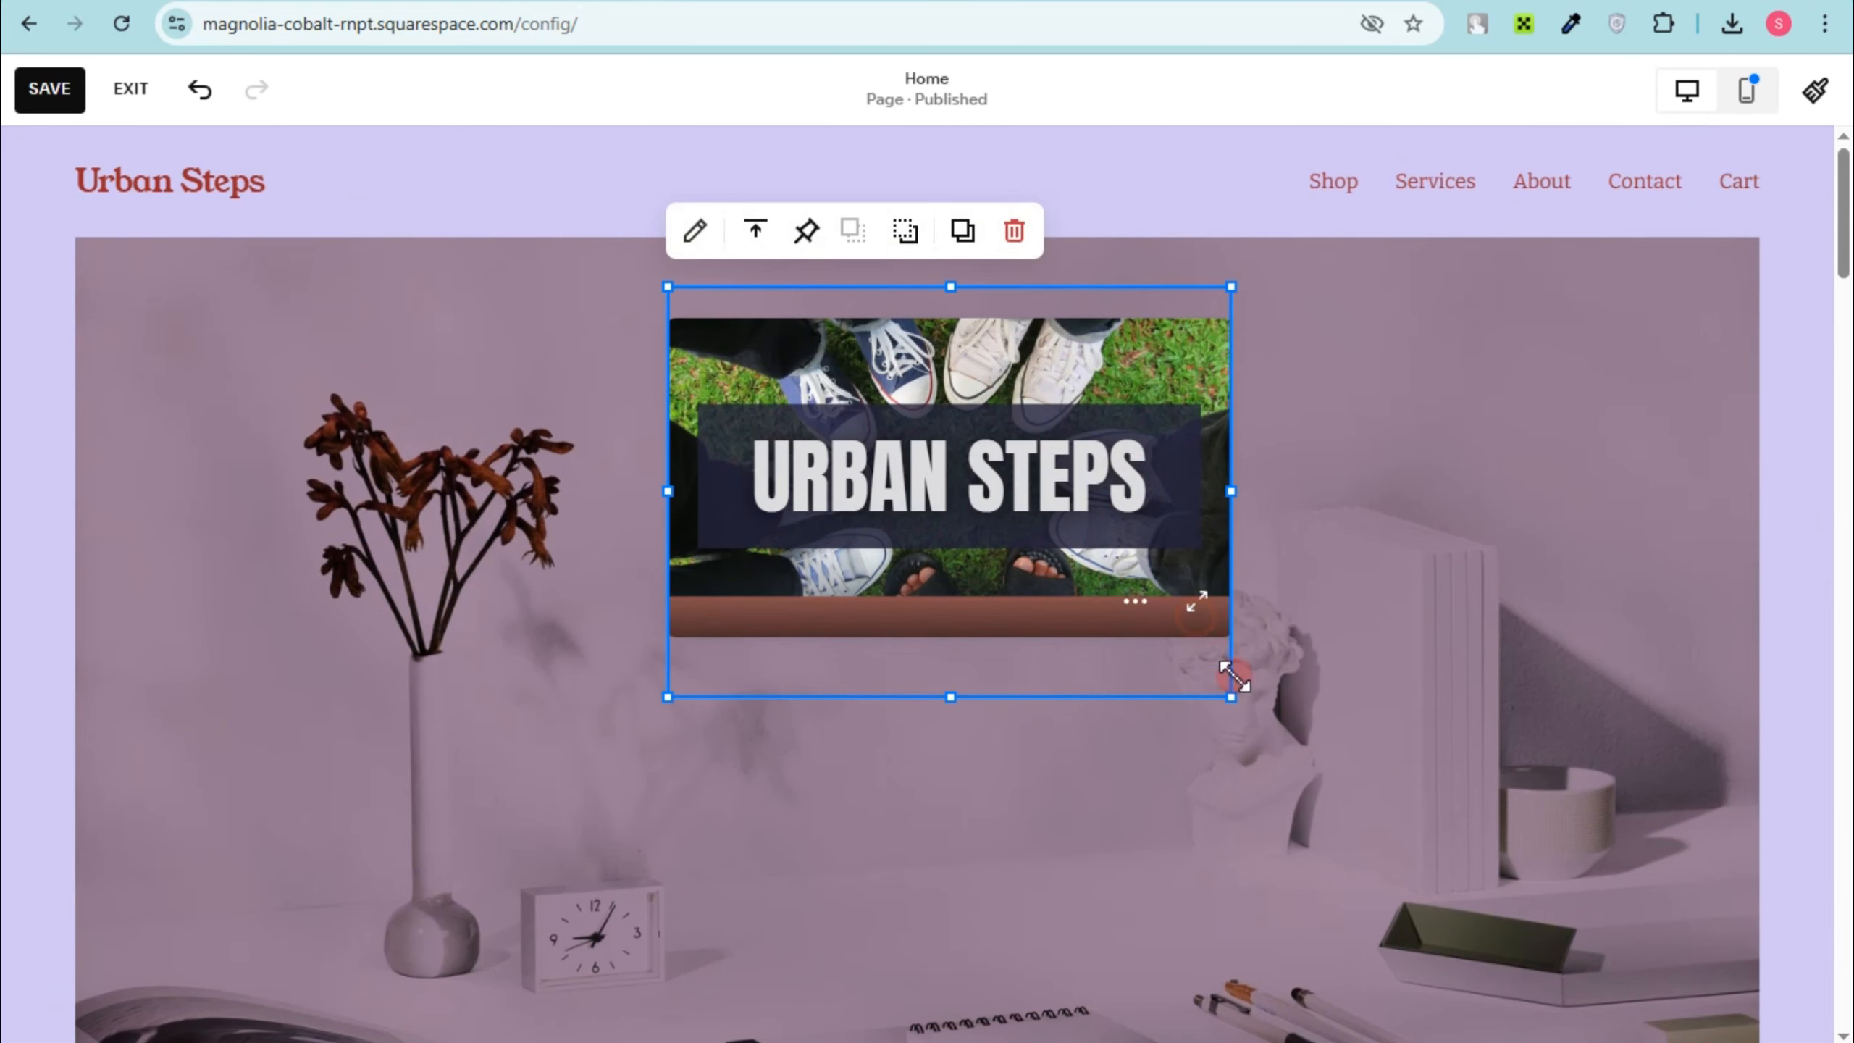
left_click_drag(1231, 707, 1422, 887)
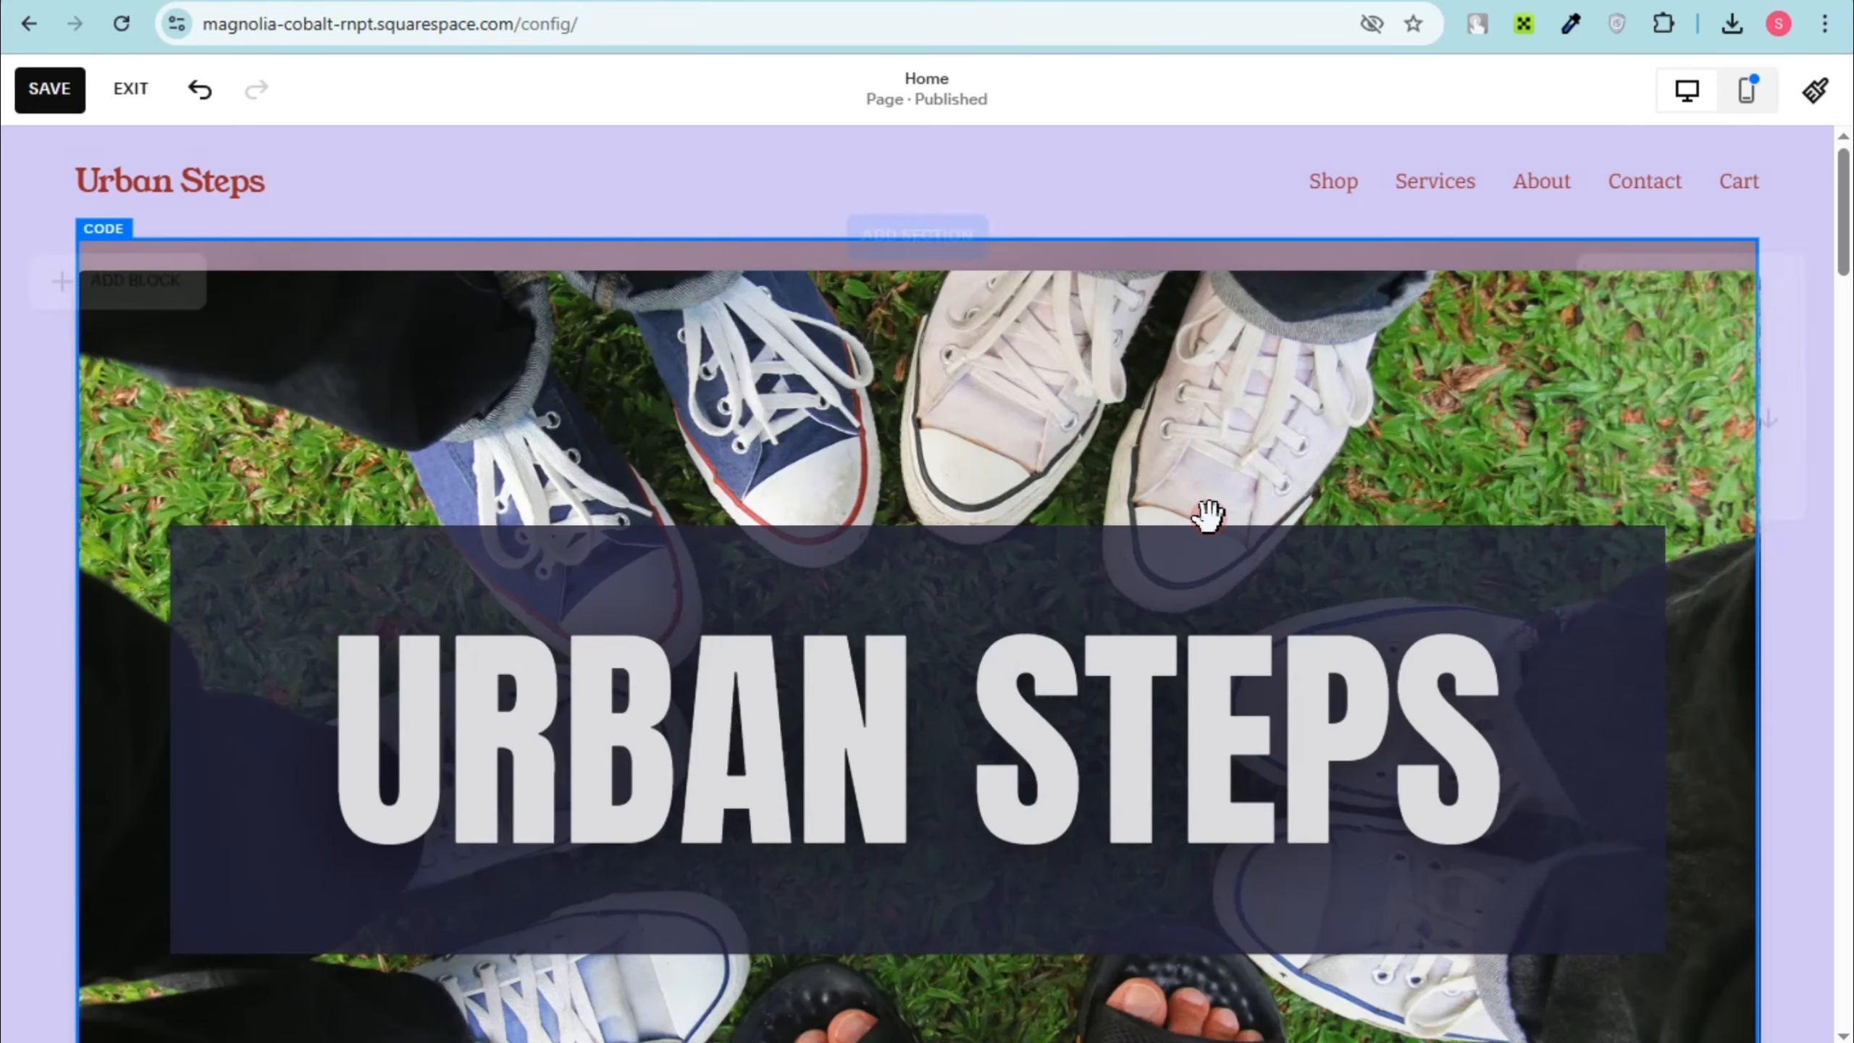
left_click(1204, 470)
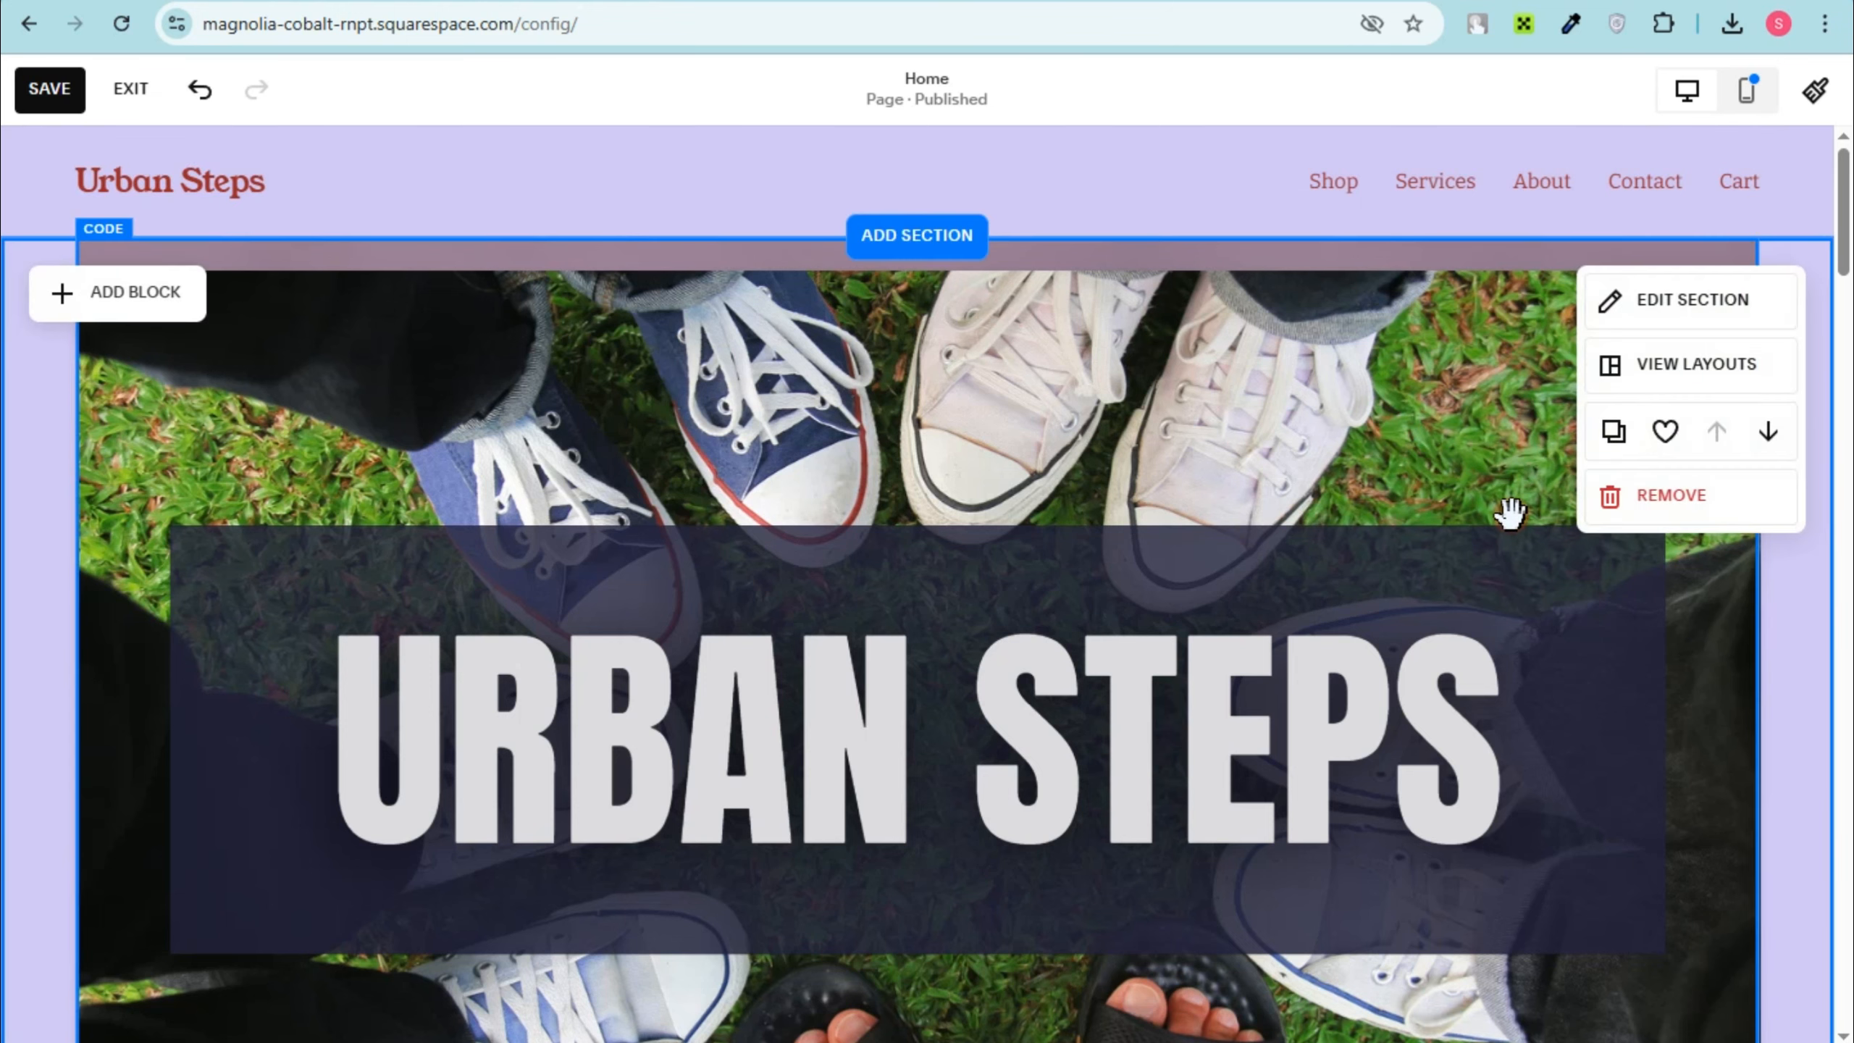
Step: Browse the section categories and add a blank section between the Urban Steps banner and Featured Products
scroll(1509, 511, "down", 10)
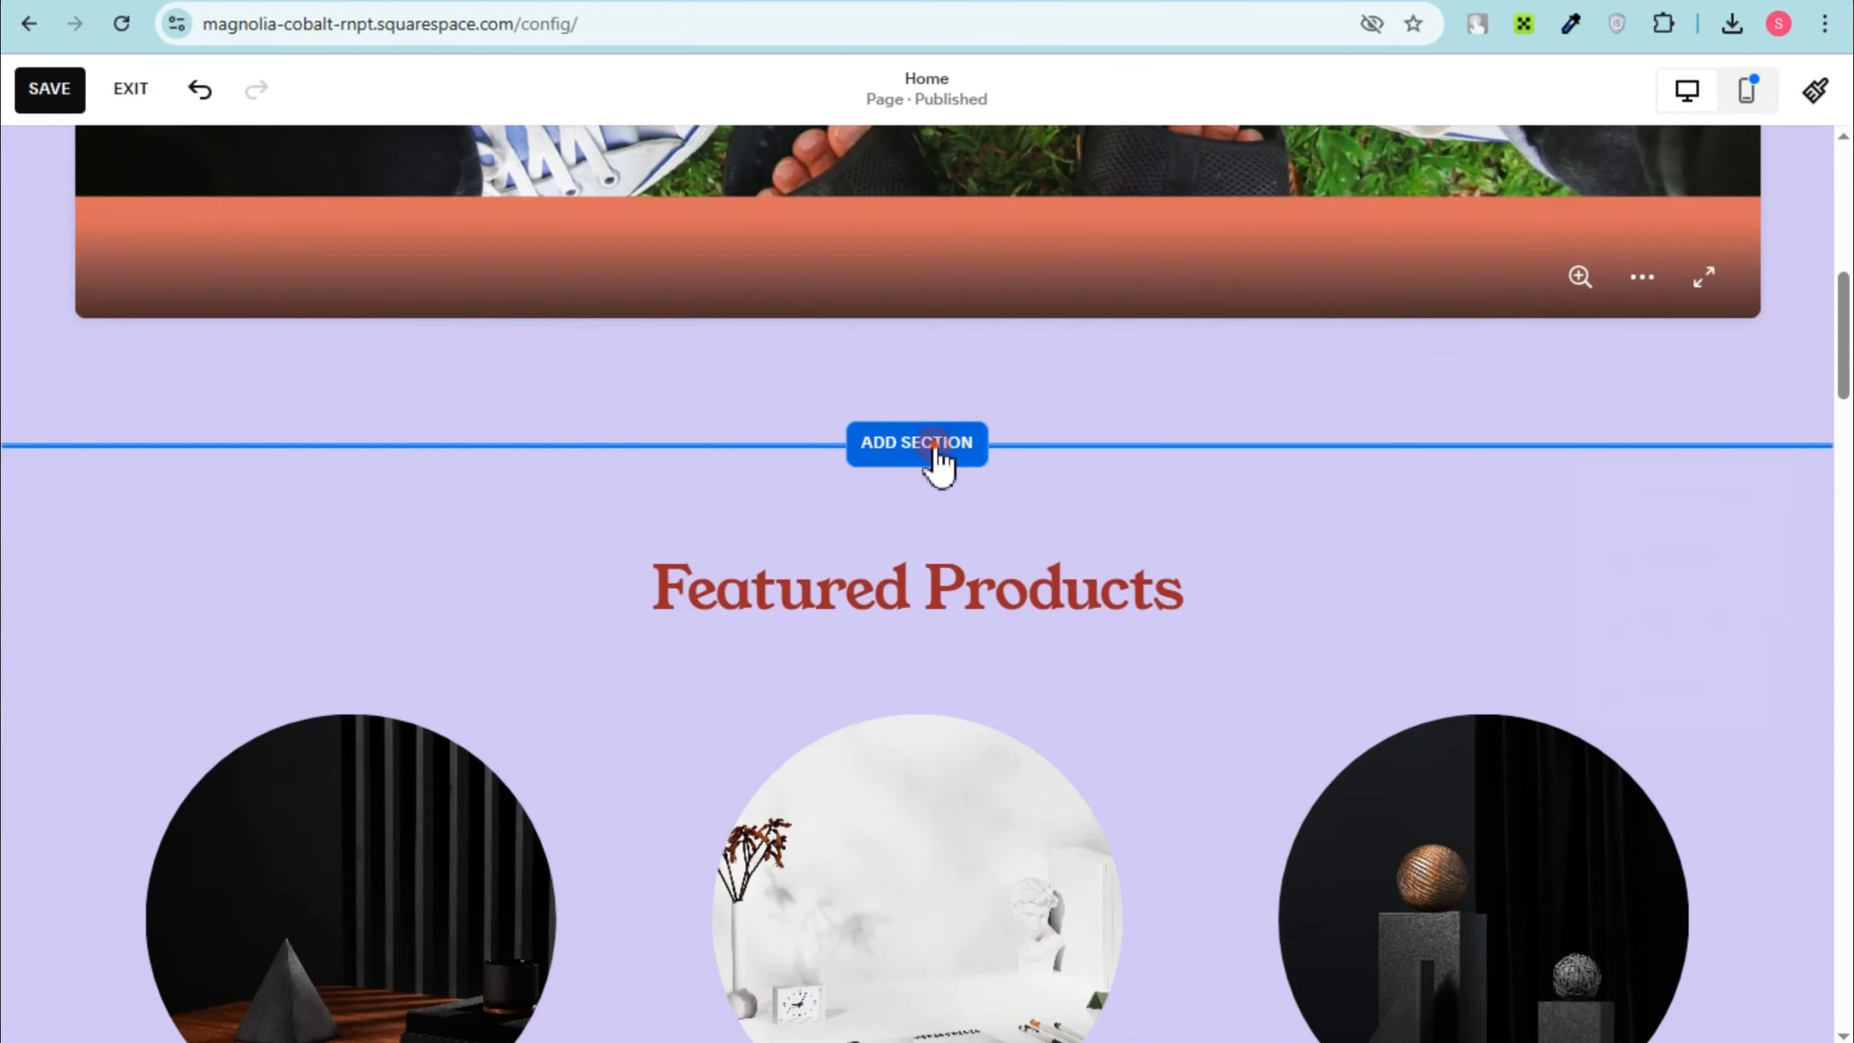
left_click(919, 442)
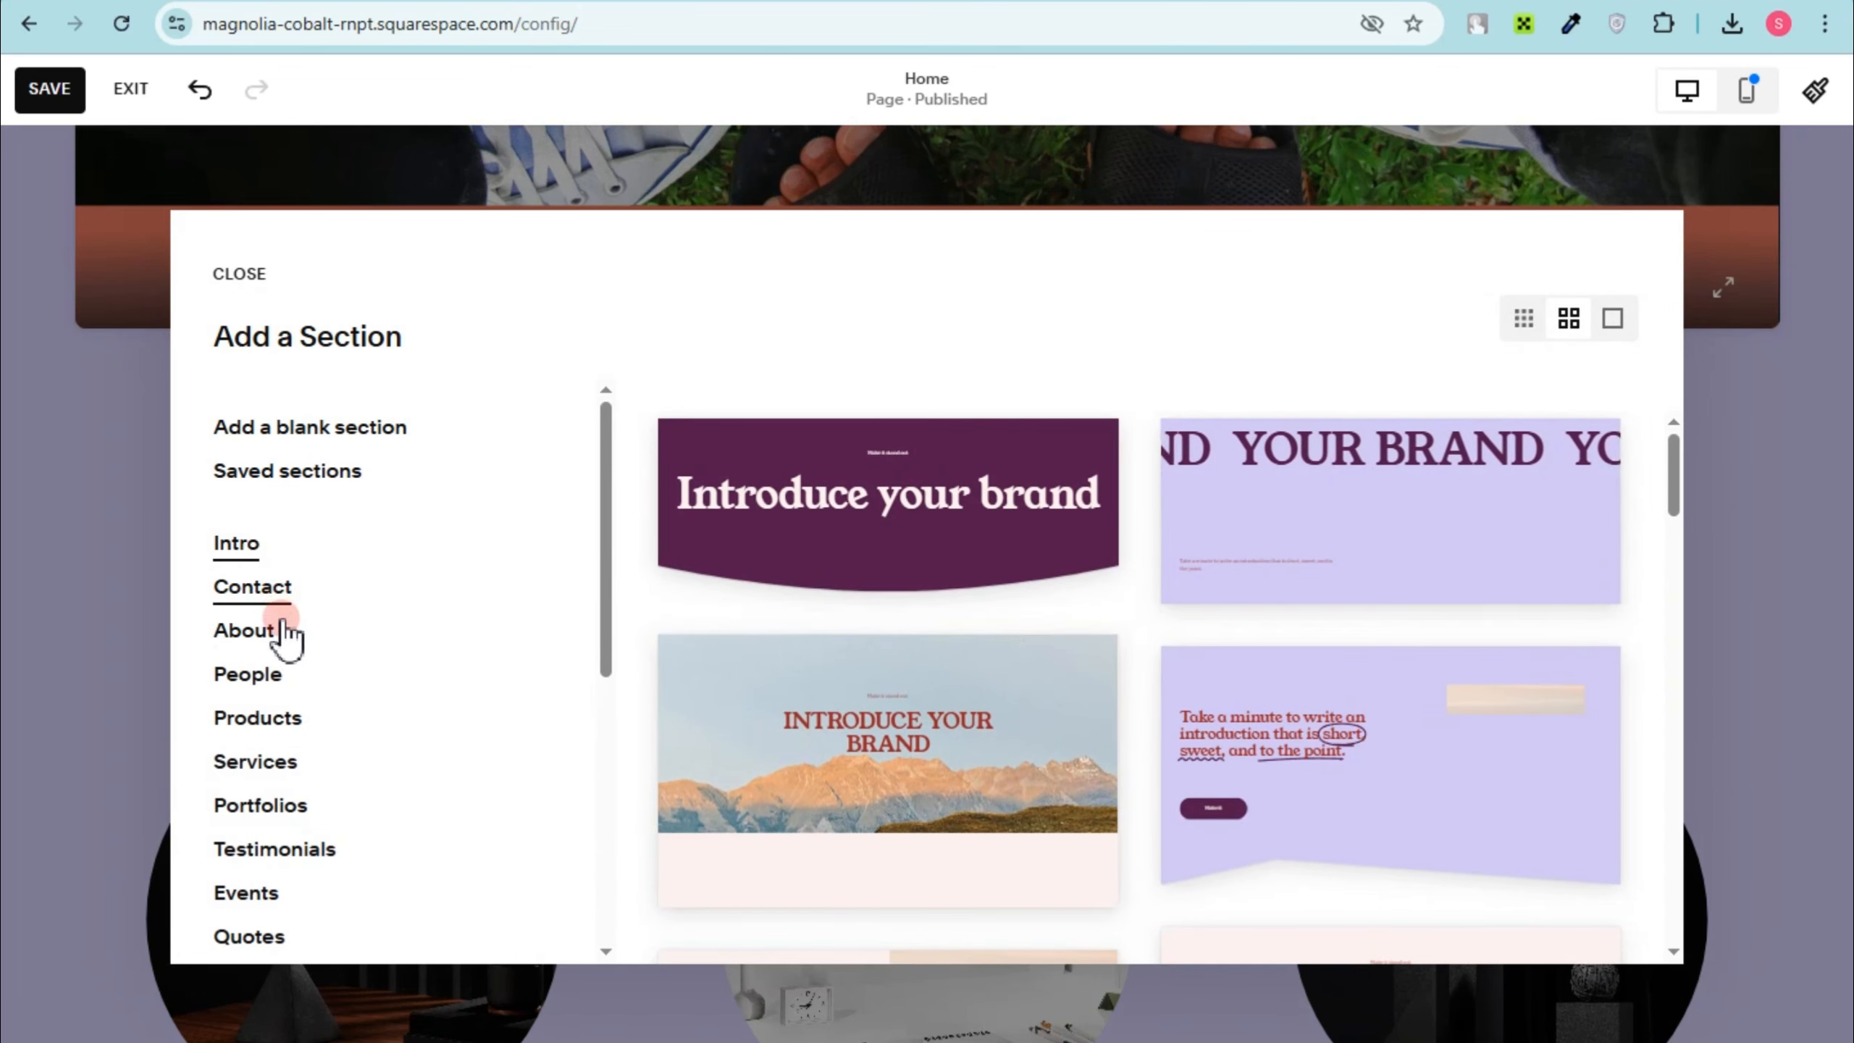
scroll(286, 833, "down", 5)
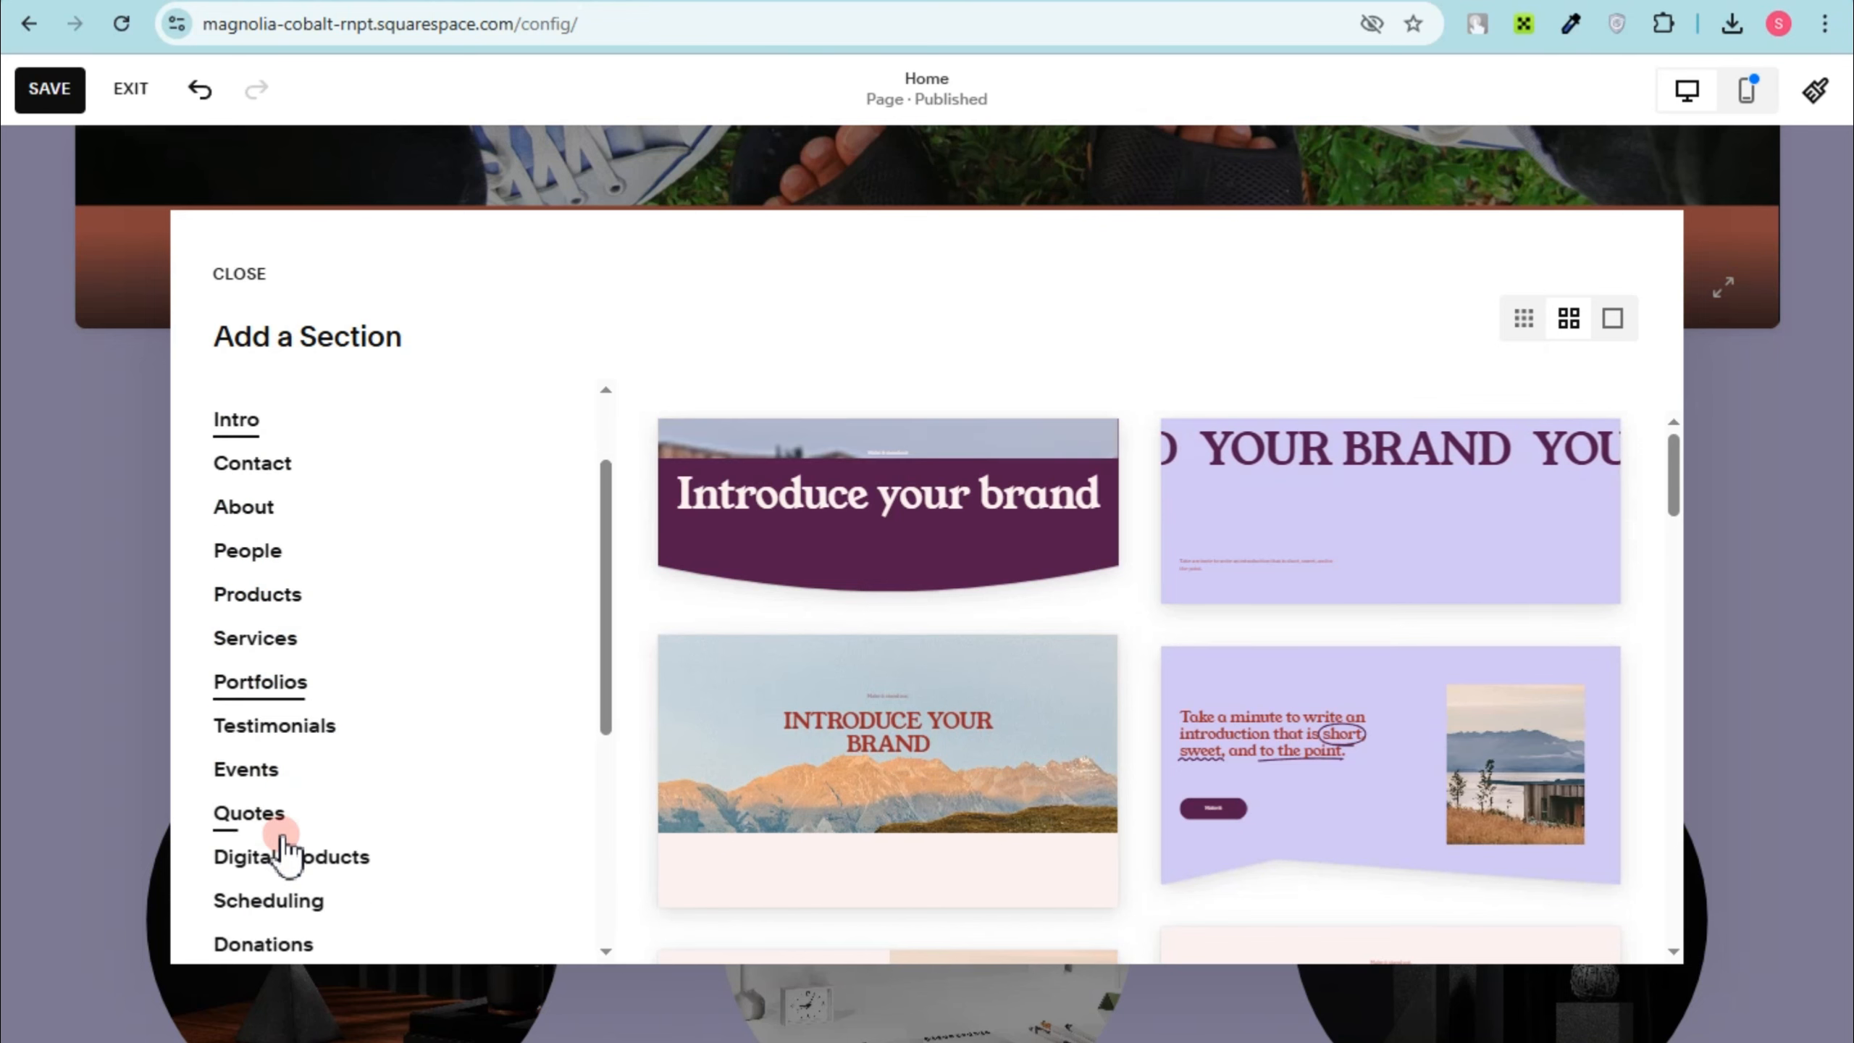
scroll(281, 862, "down", 2)
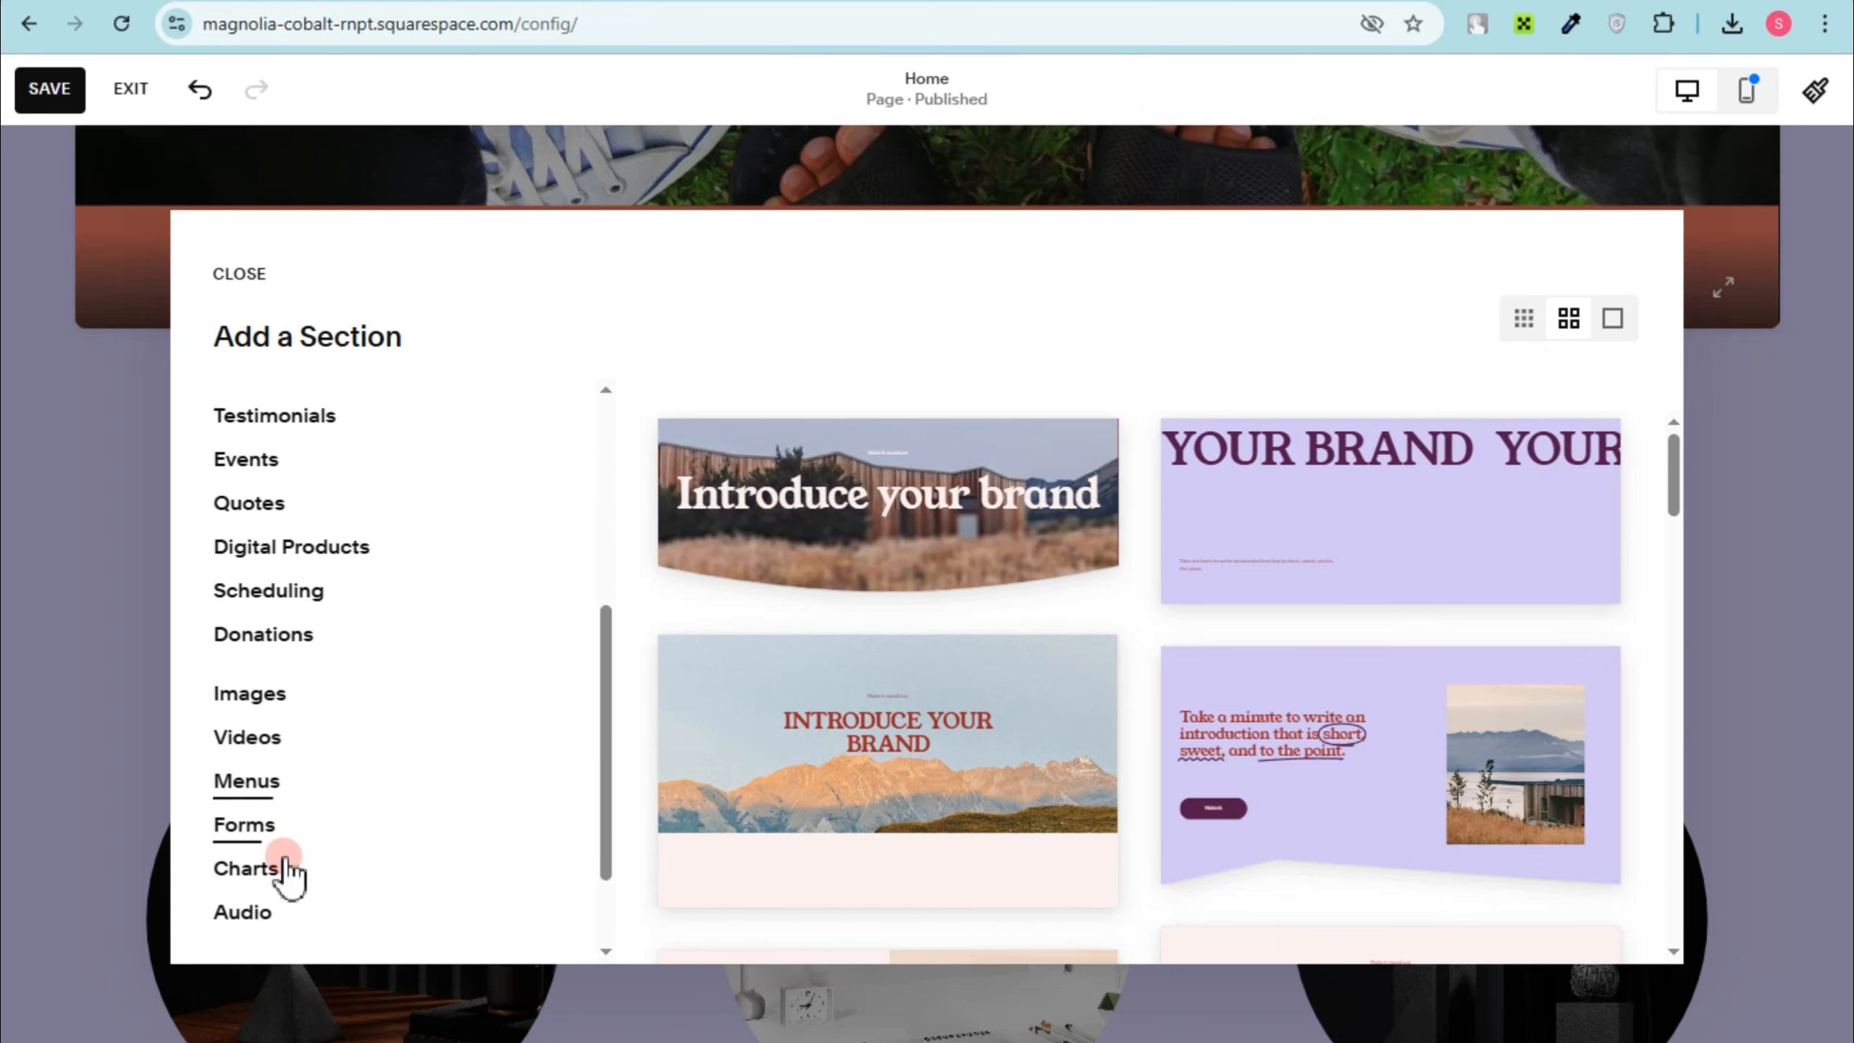
scroll(290, 833, "up", 8)
scroll(299, 803, "up", 3)
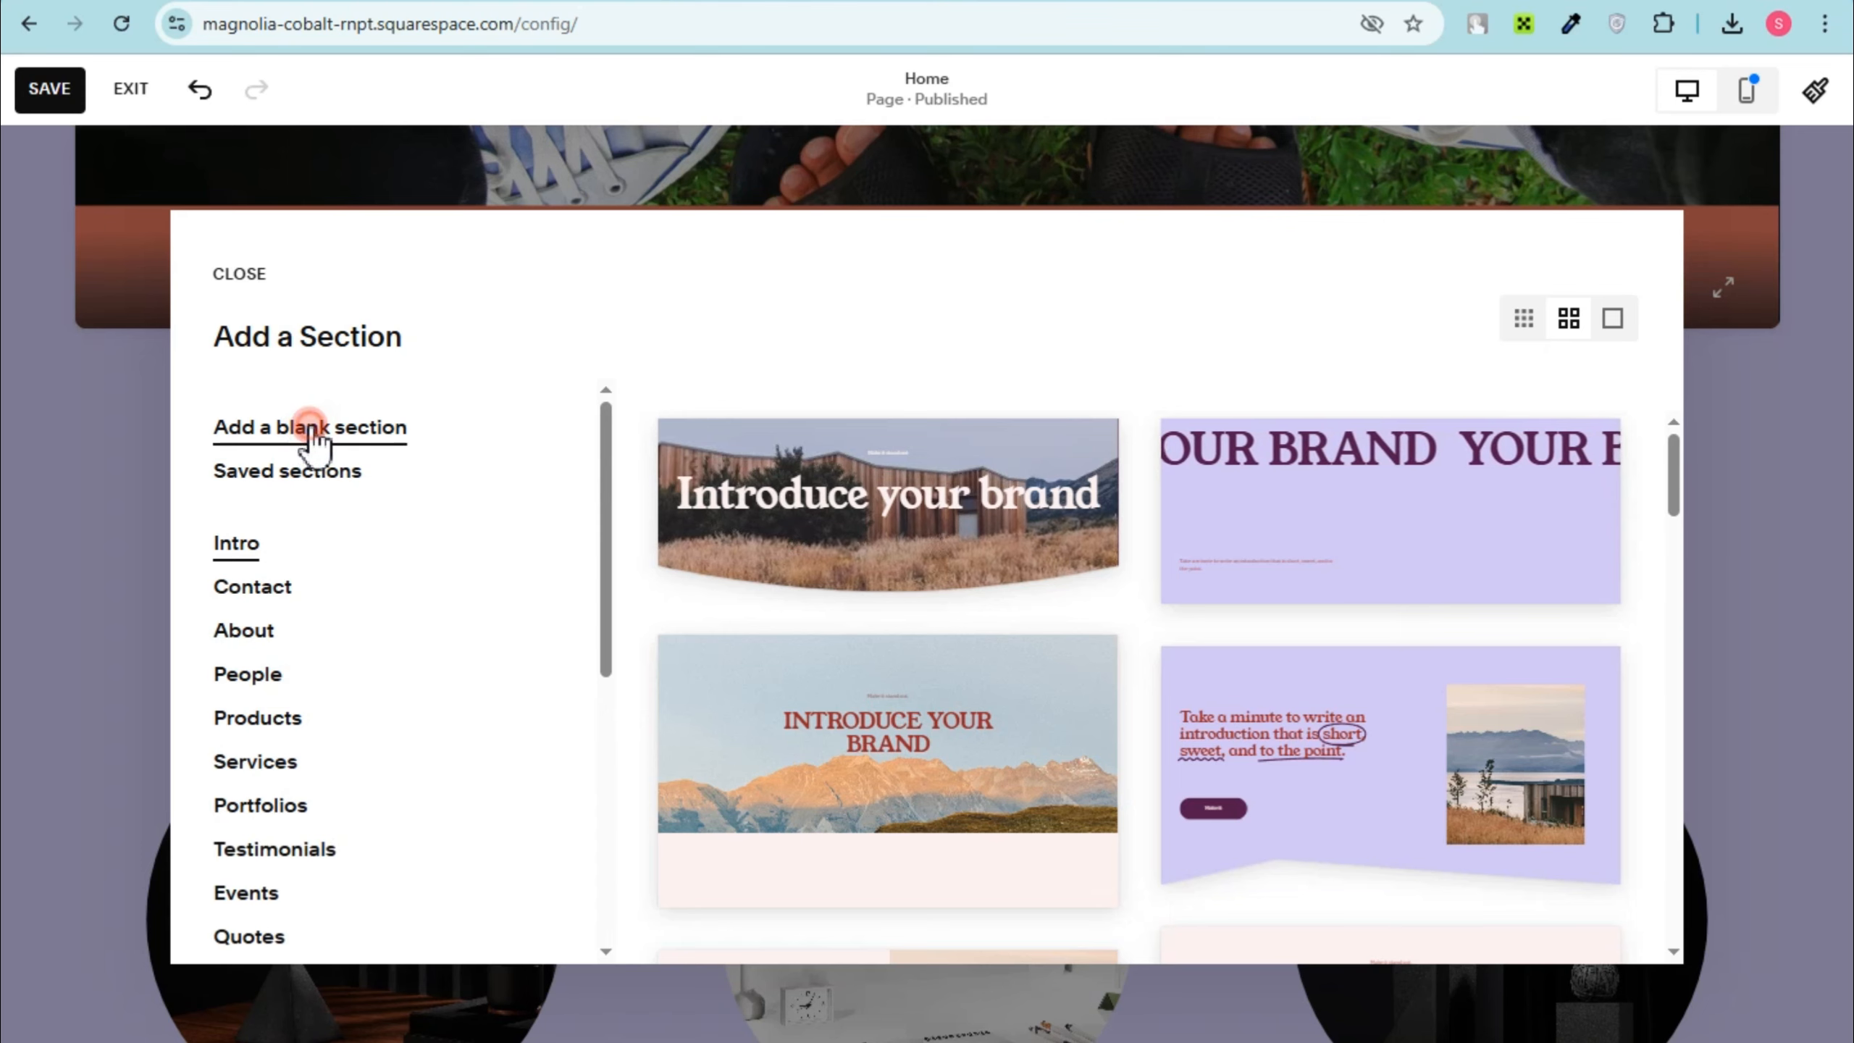
left_click(356, 437)
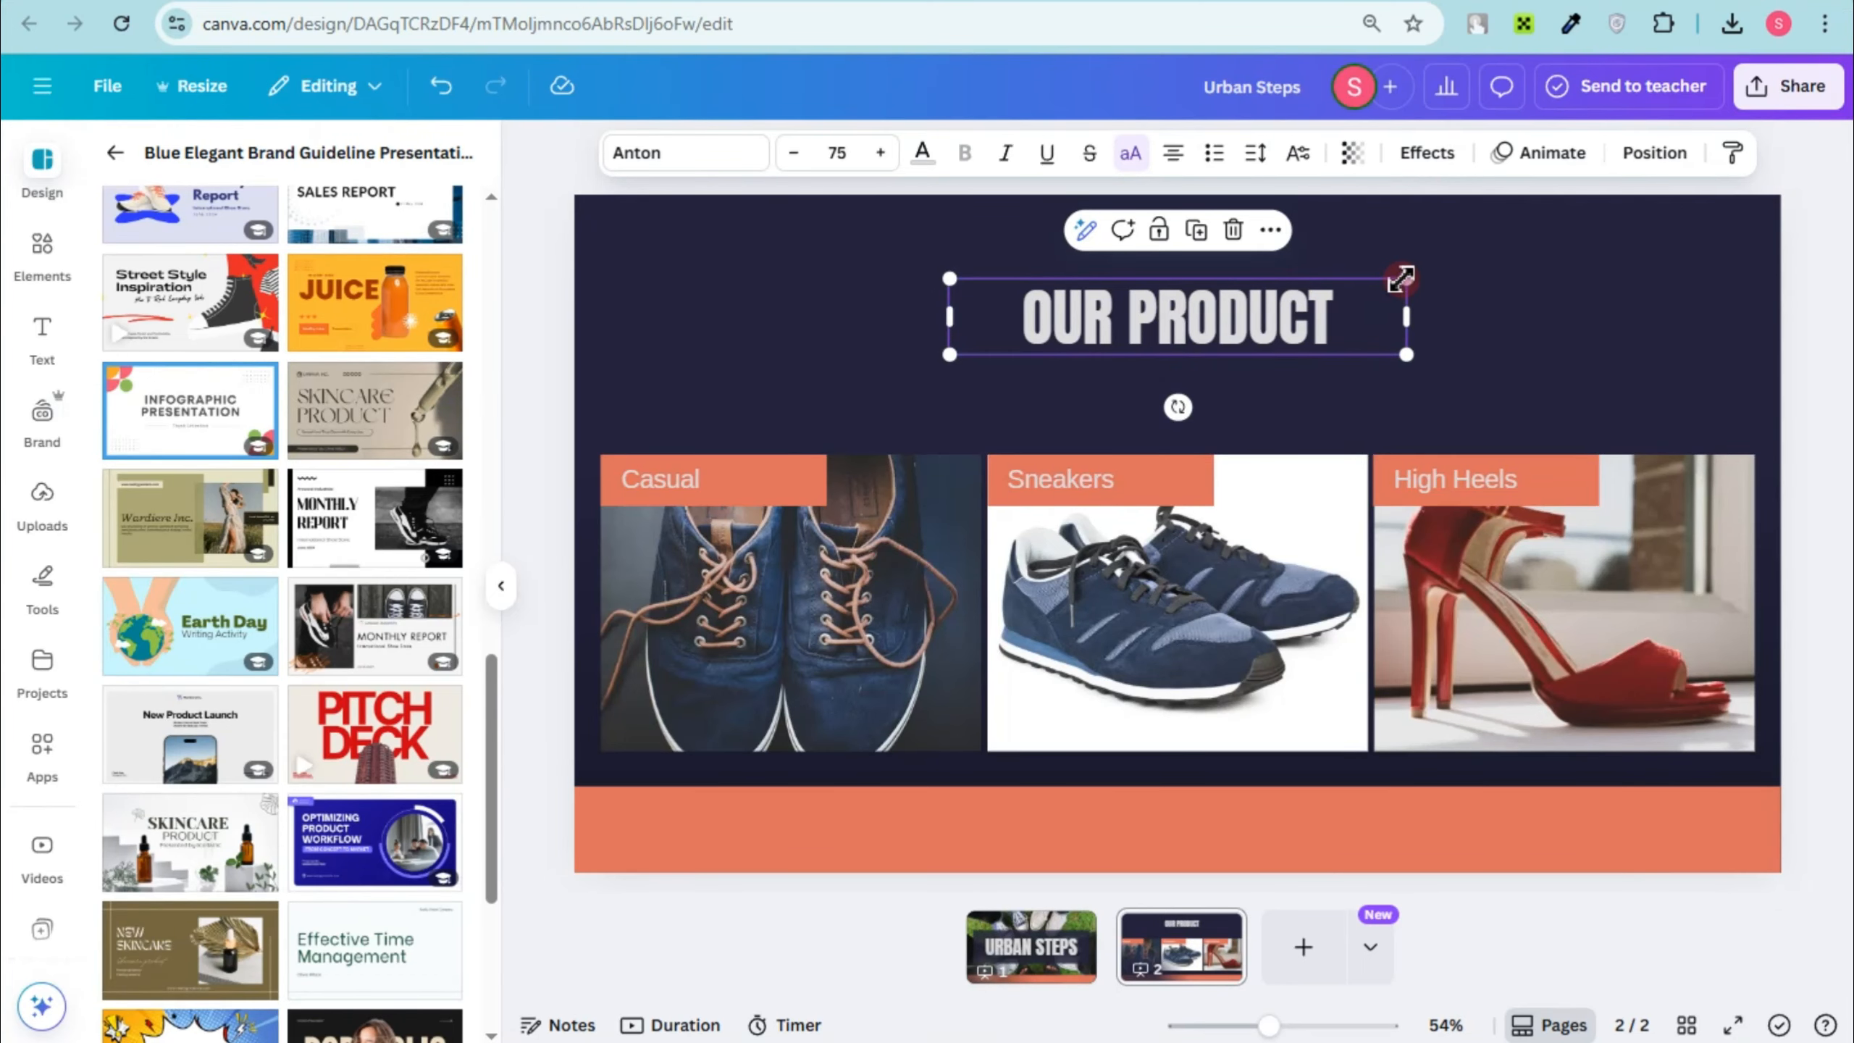
Step: On page 2 of the Canva design, enlarge the OUR PRODUCT heading to size 115 and apply the Lift effect at intensity 100
left_click_drag(1400, 279, 1514, 257)
left_click_drag(949, 356, 812, 375)
left_click(1419, 153)
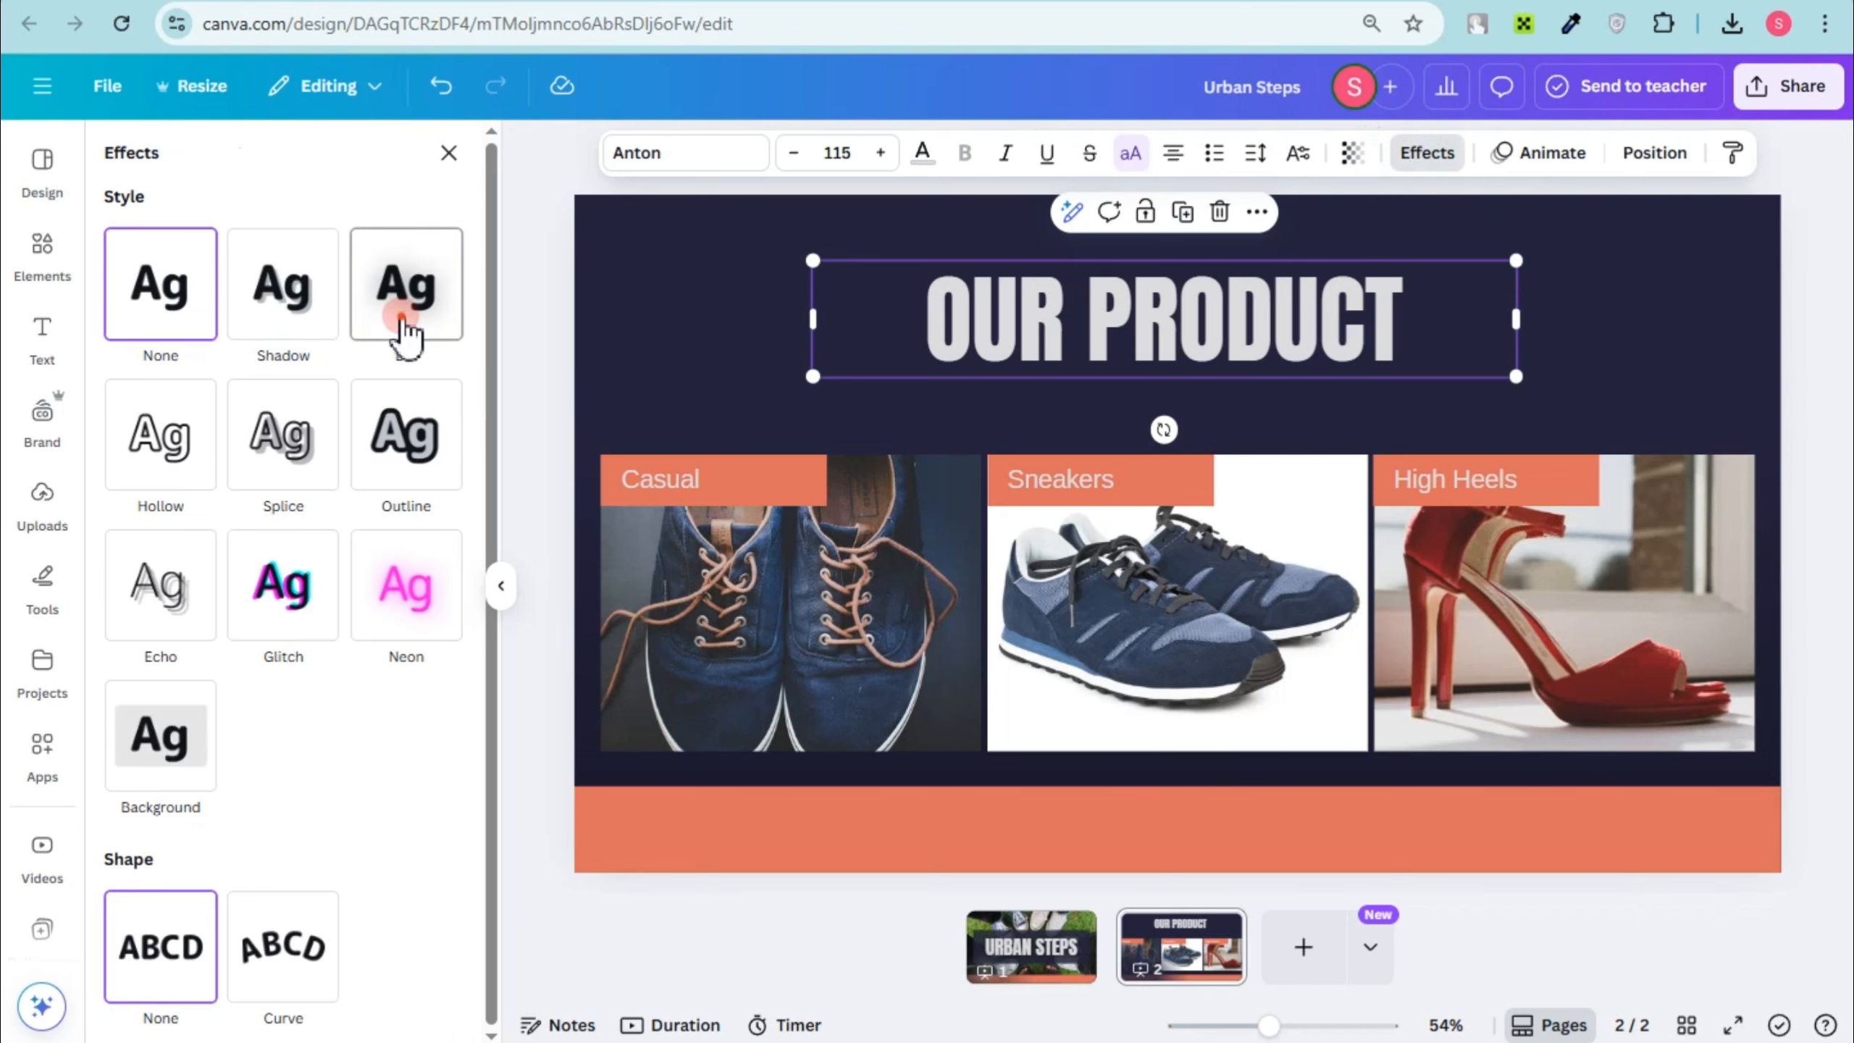
left_click(401, 317)
left_click_drag(207, 434, 1601, 332)
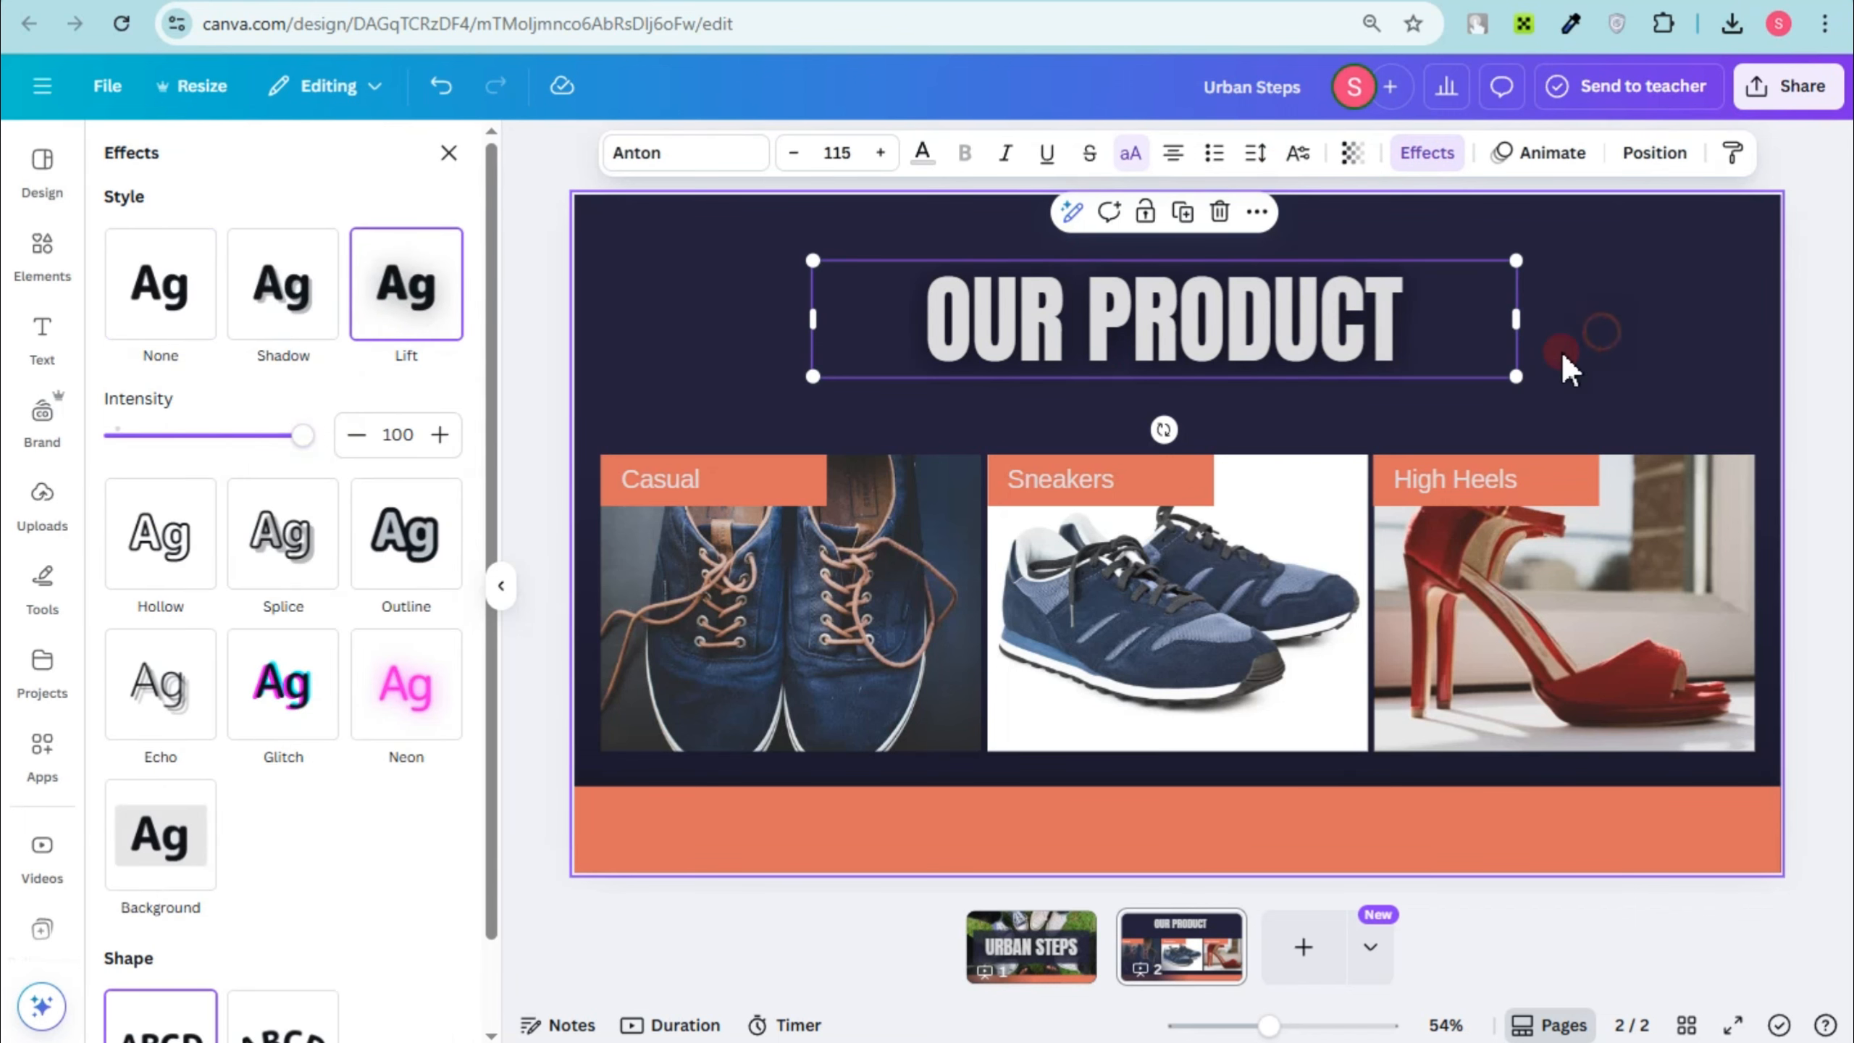
left_click(1567, 370)
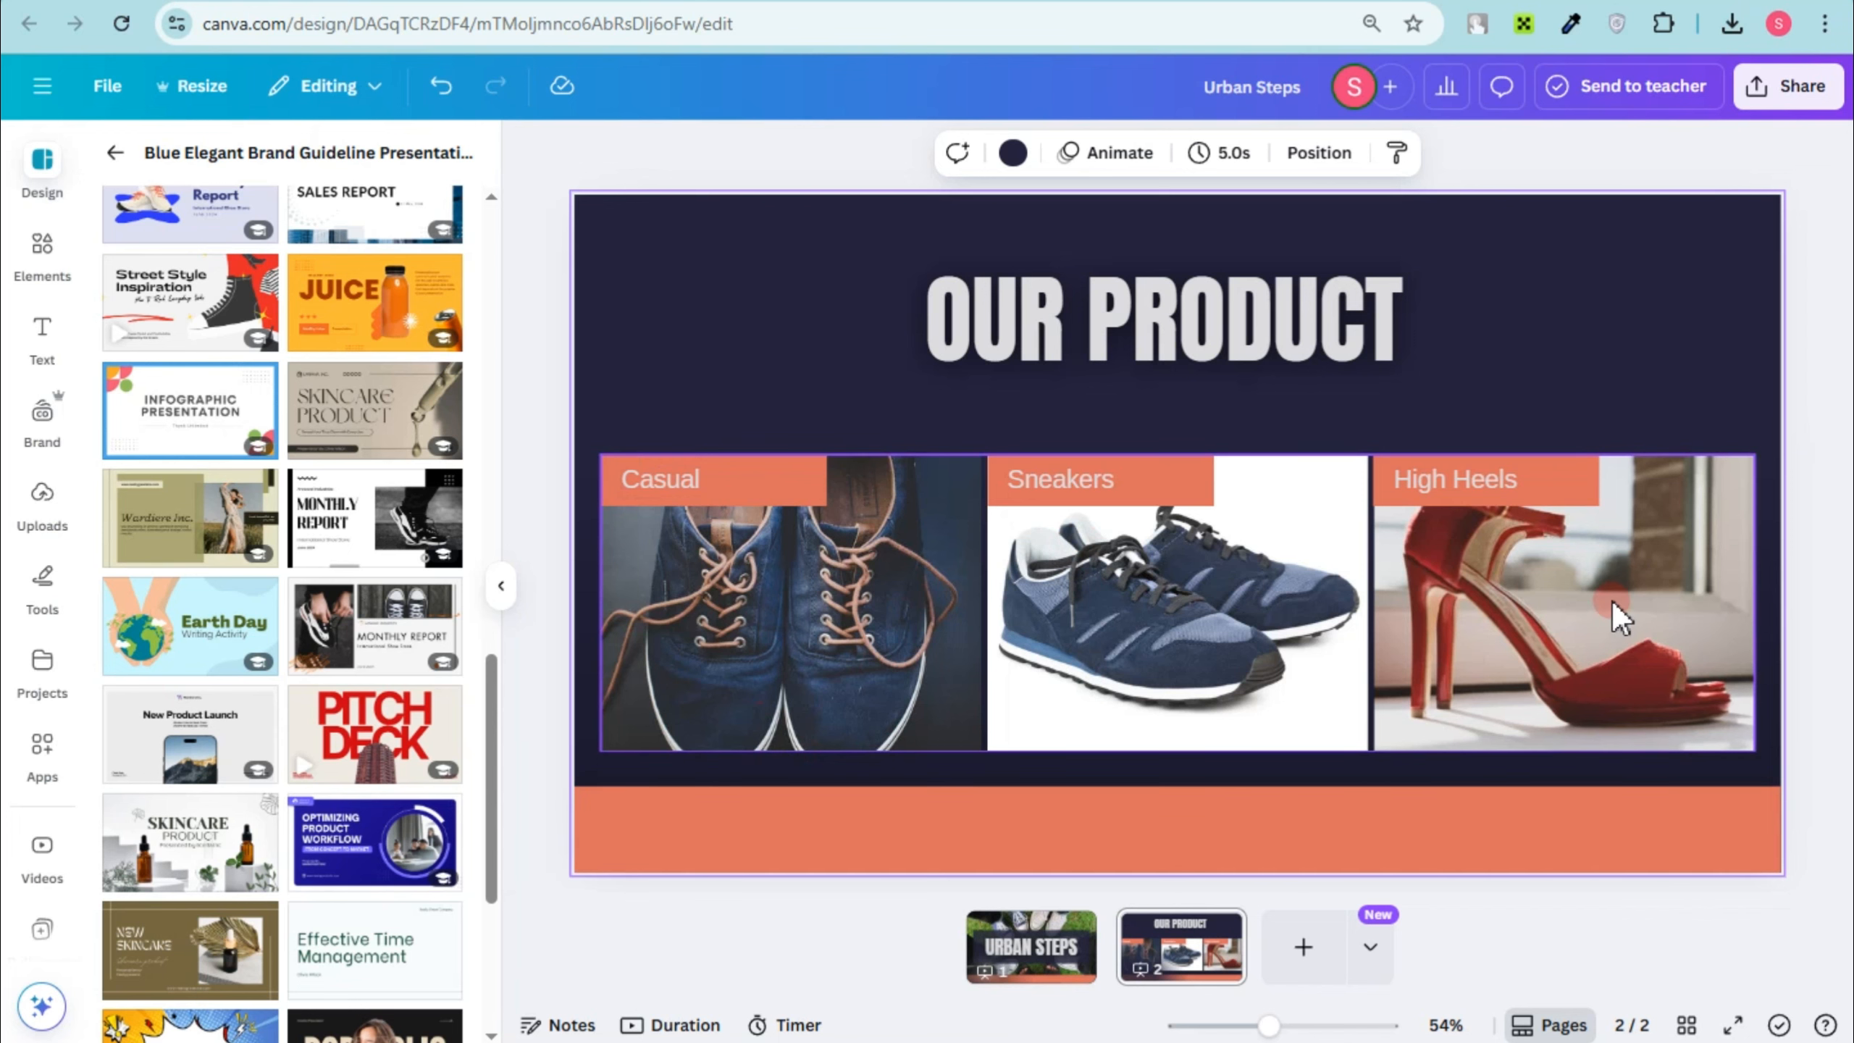
Step: Copy the share link of the two-page Urban Steps design and open its embed options
left_click(1773, 89)
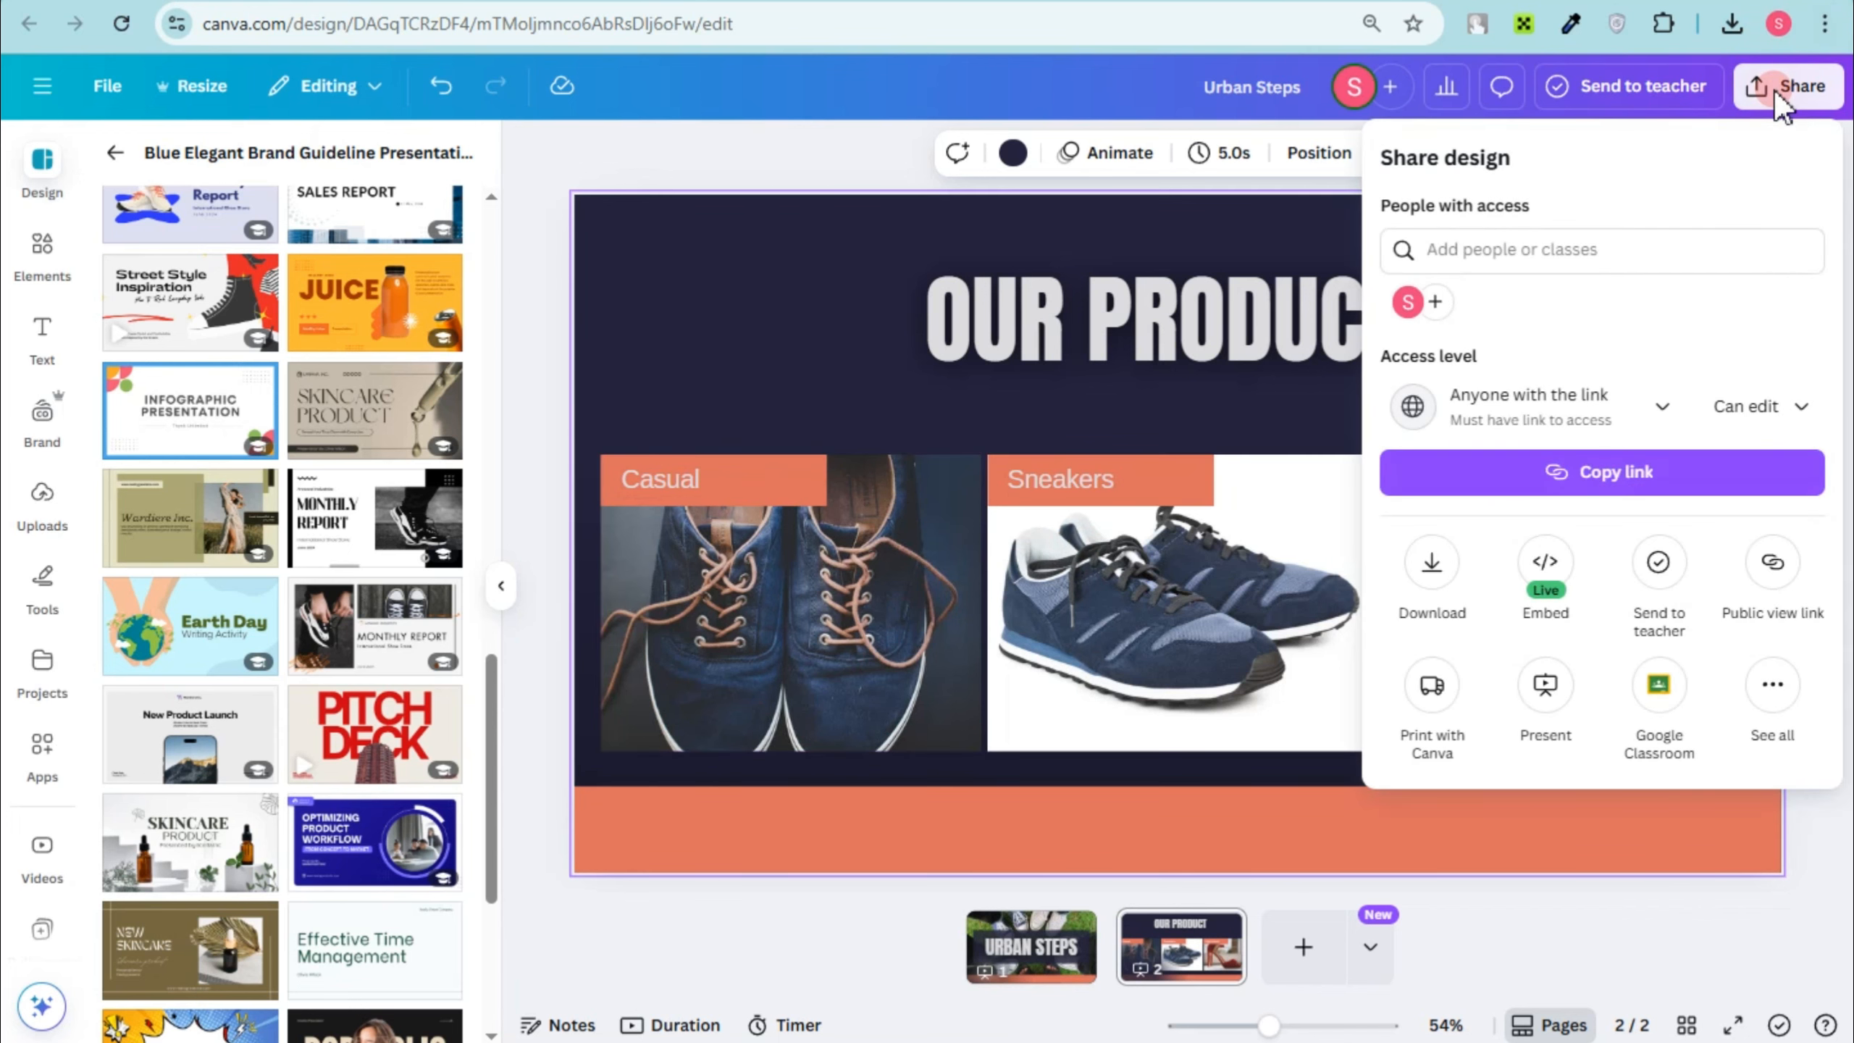
left_click(1620, 471)
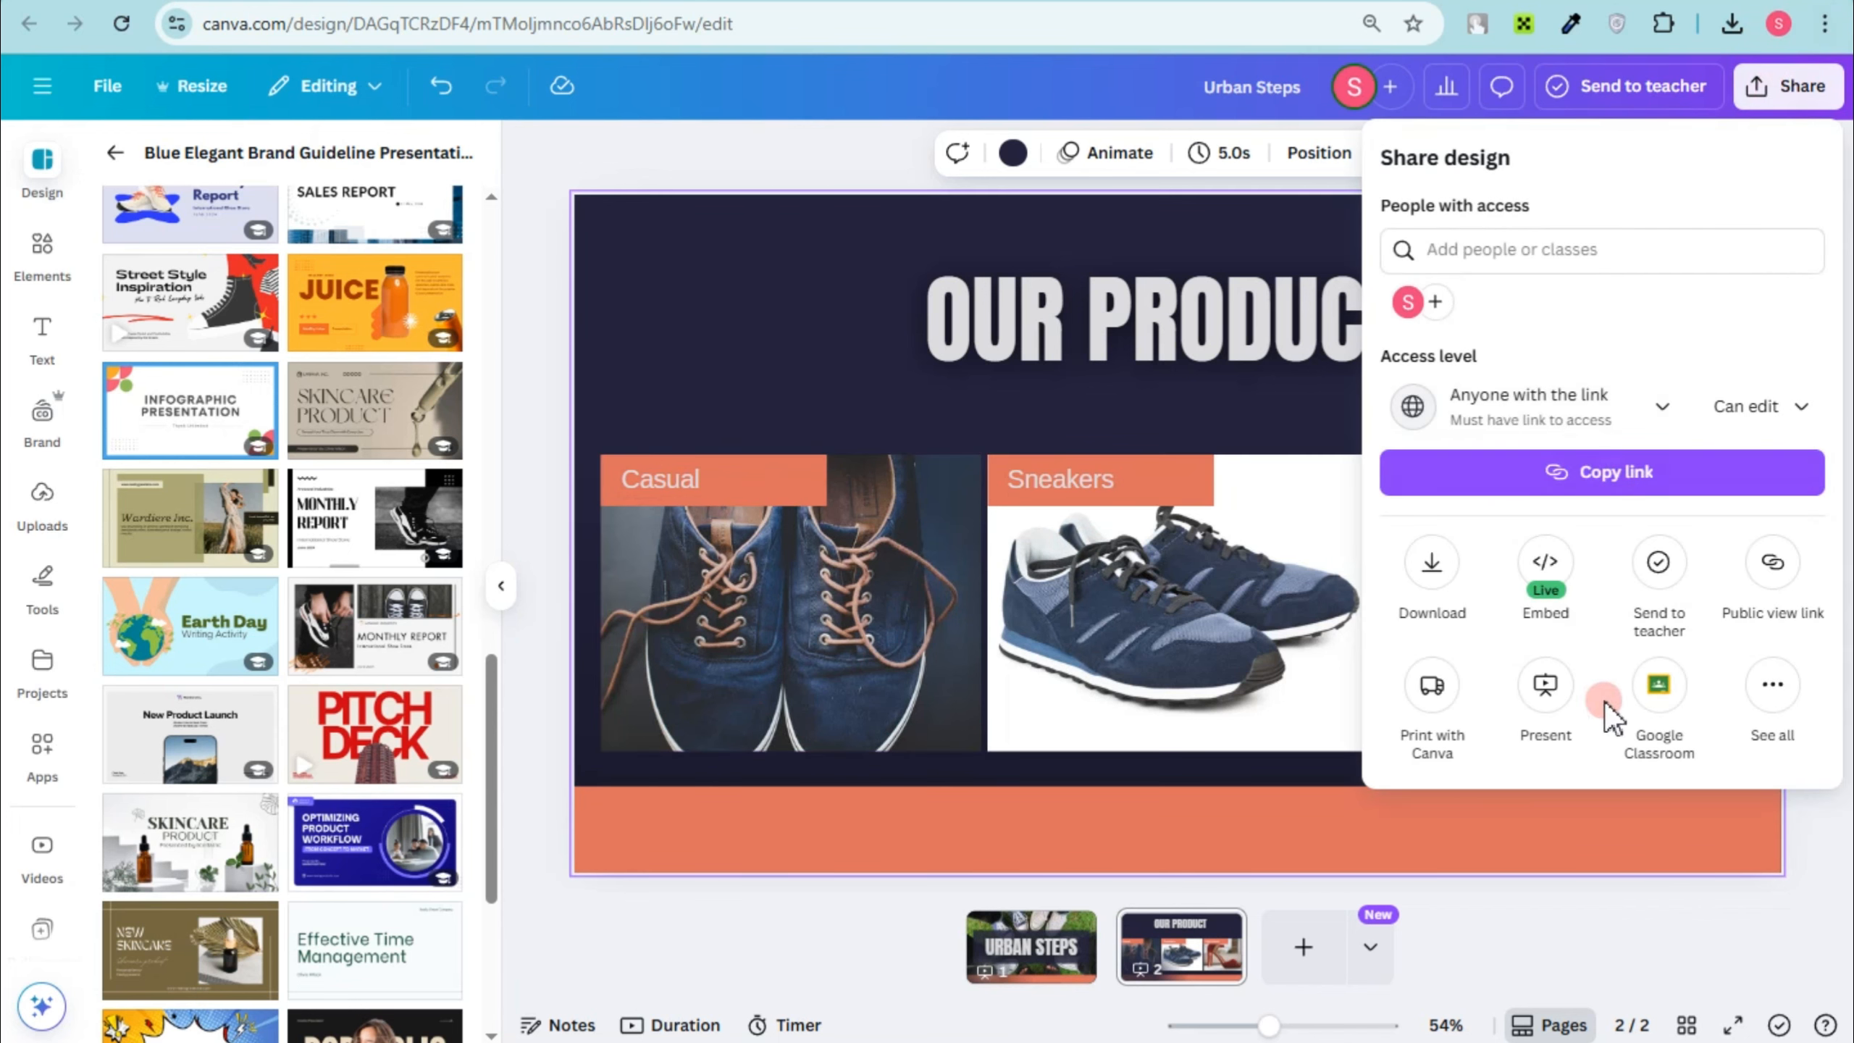
left_click(1774, 686)
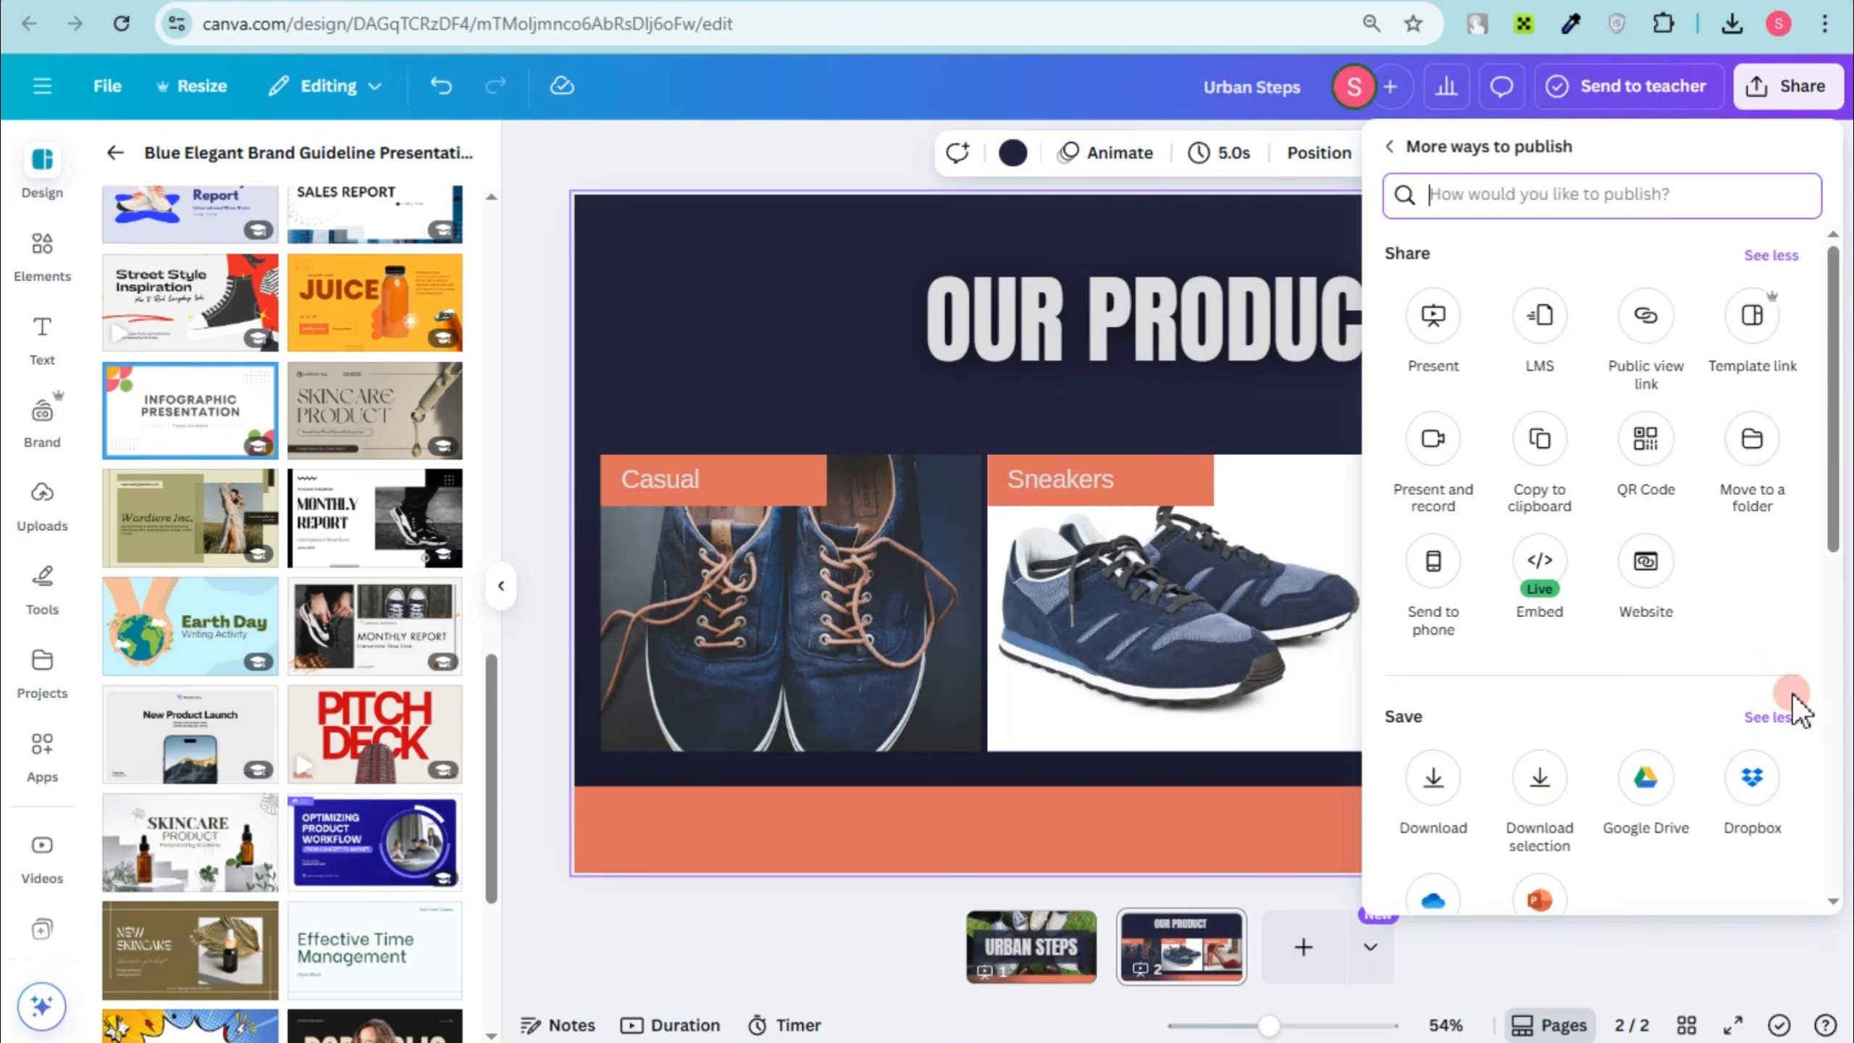
left_click(1540, 566)
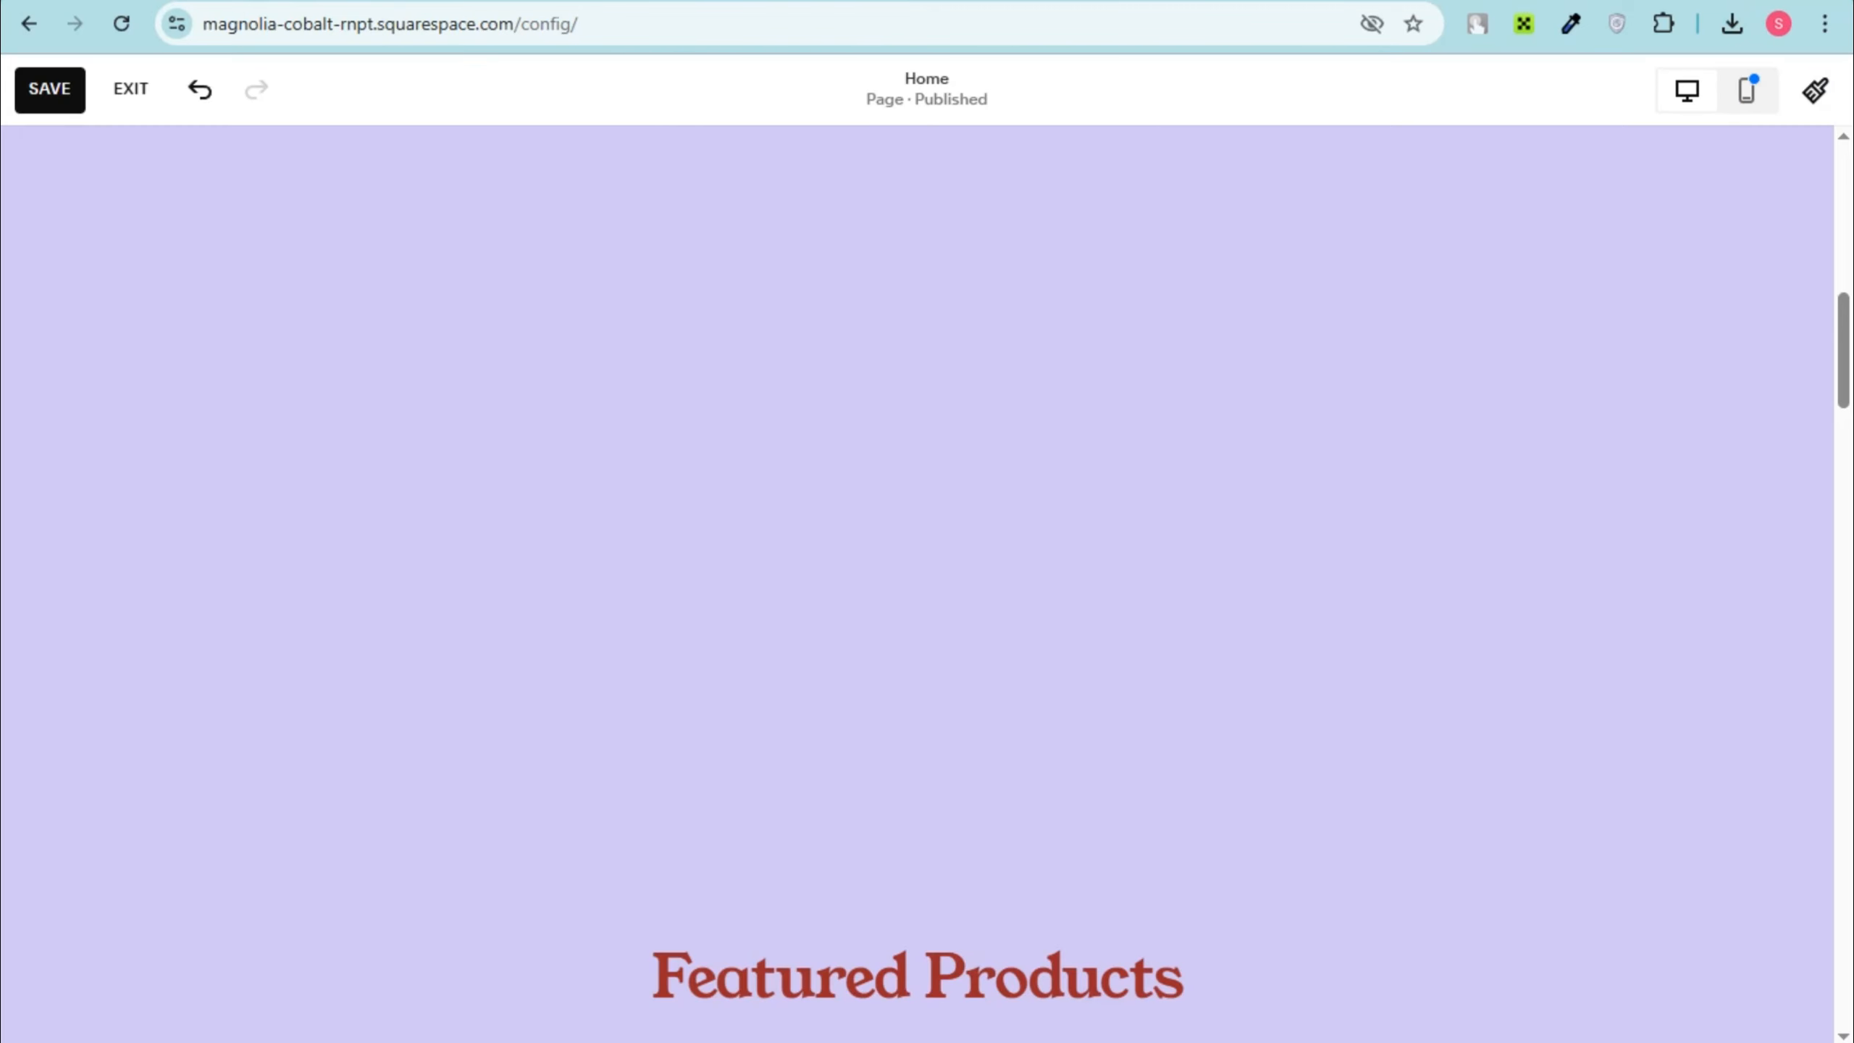
Step: Add an Embed block to the blank section above Featured Products
left_click(1043, 473)
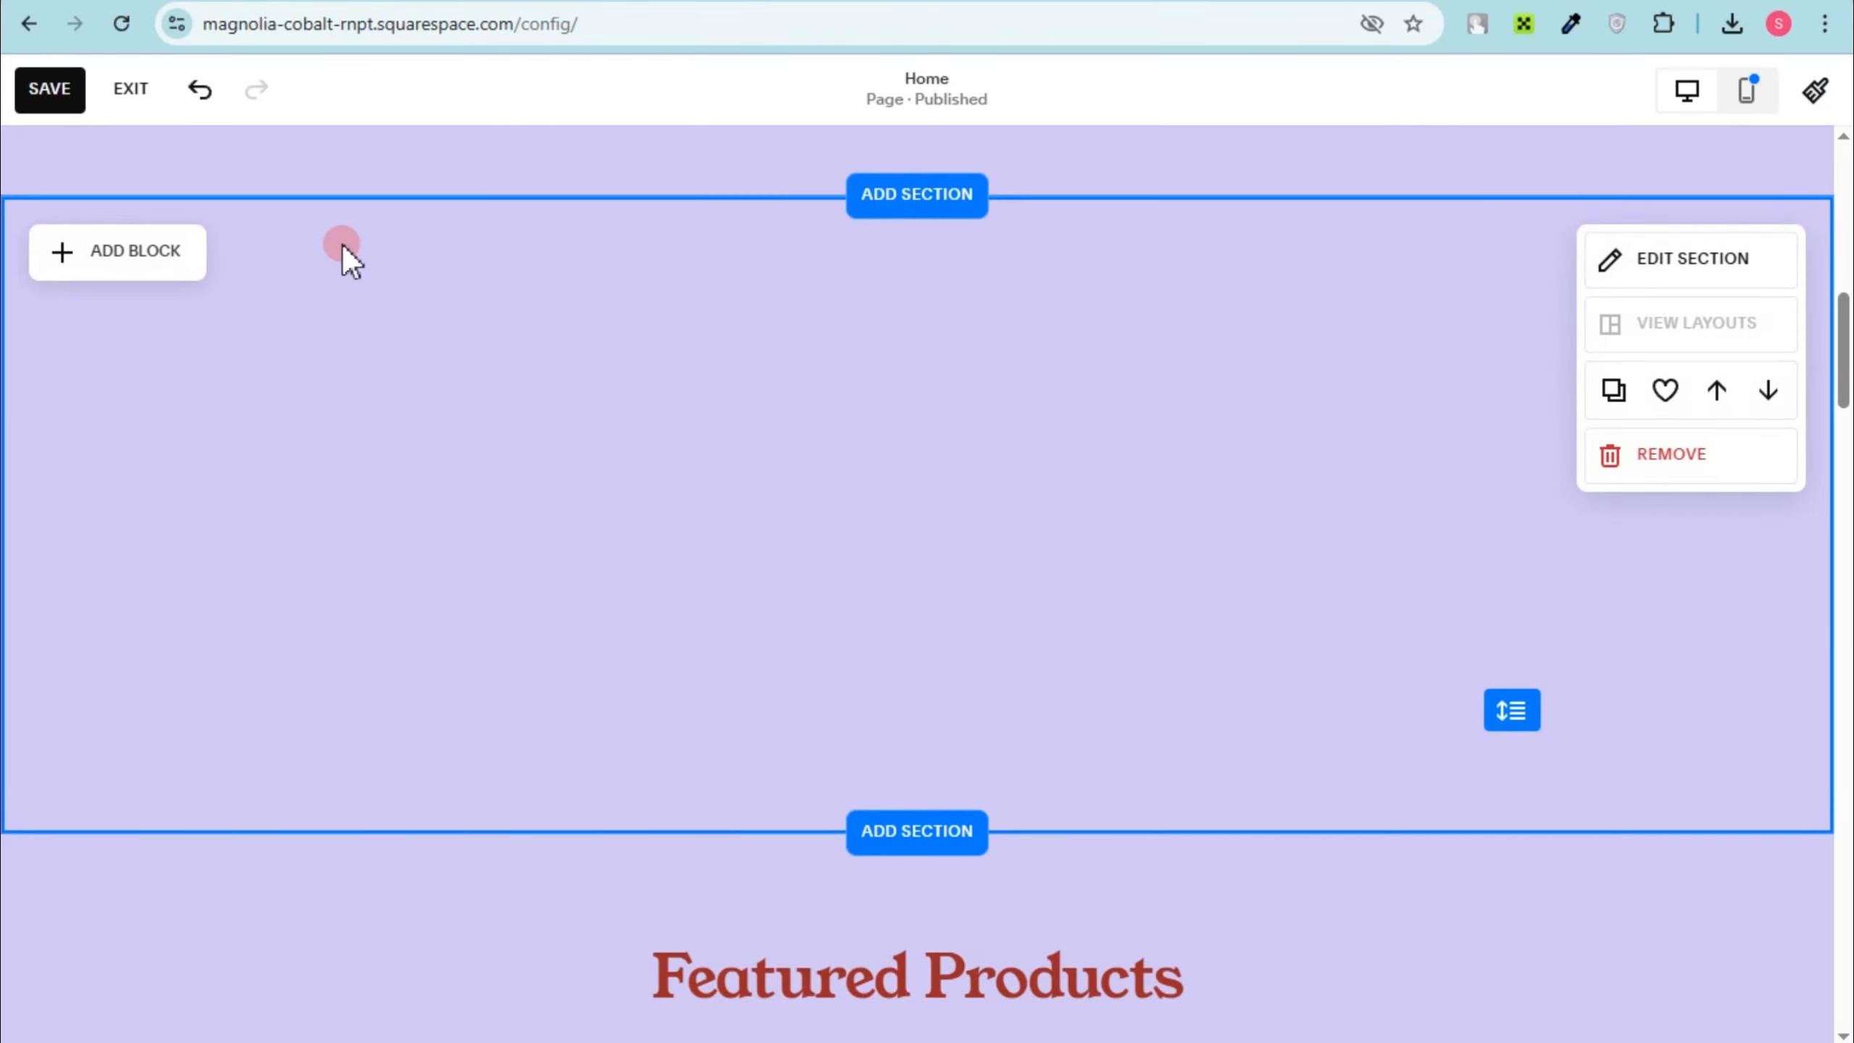
left_click(164, 252)
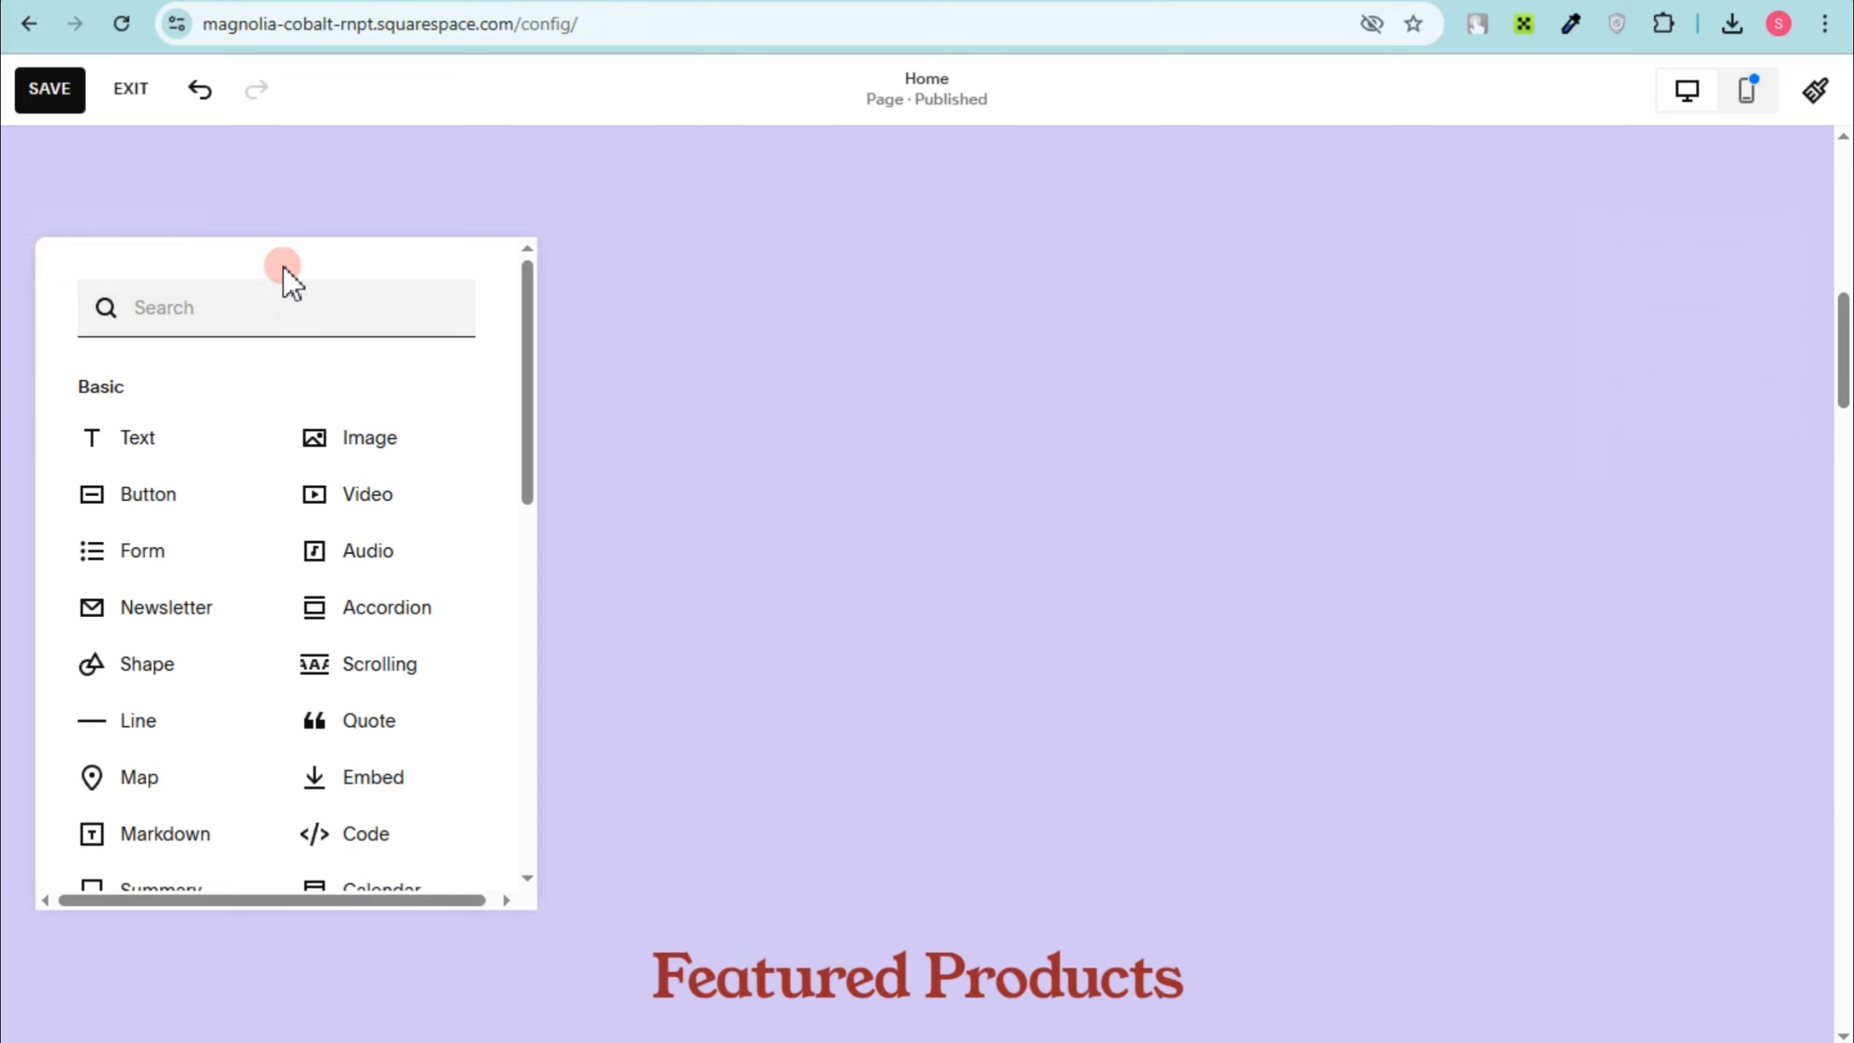
left_click(392, 780)
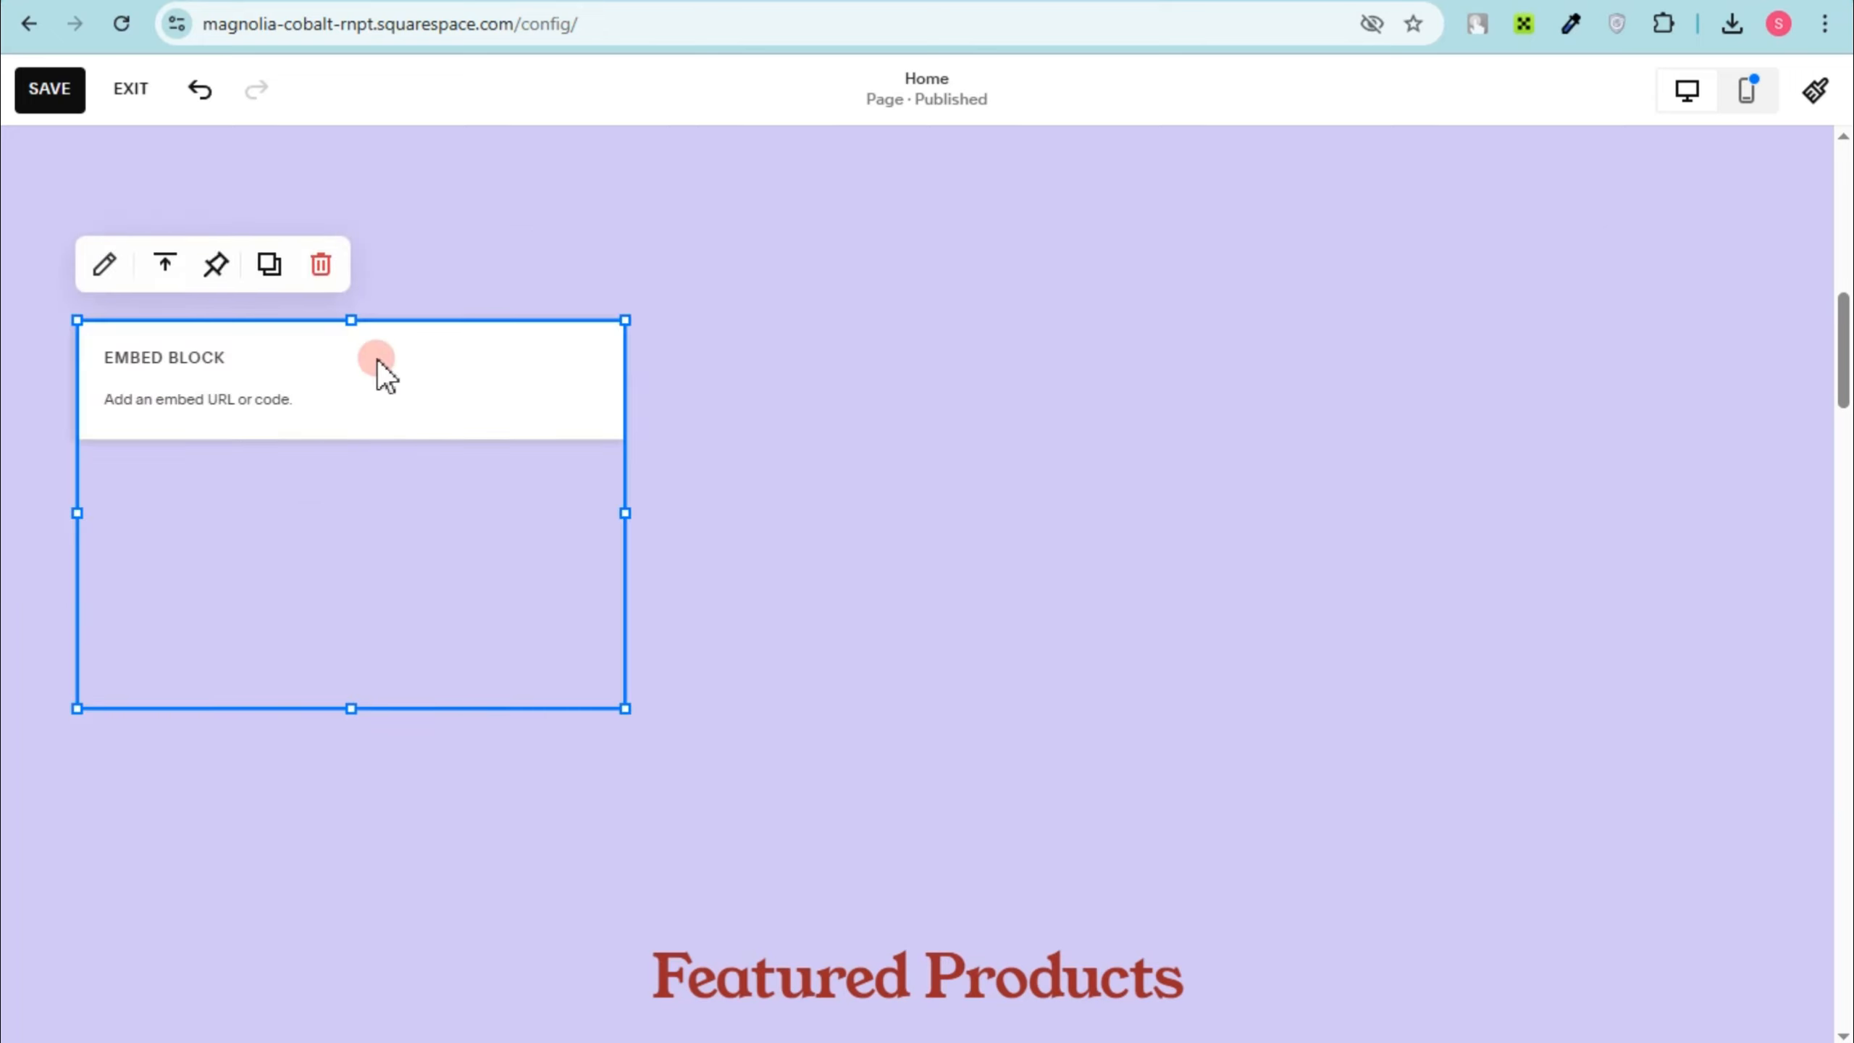
Step: Paste the copied Canva embed text as the block's link and delete the surplus credit text after the URL
left_click(313, 427)
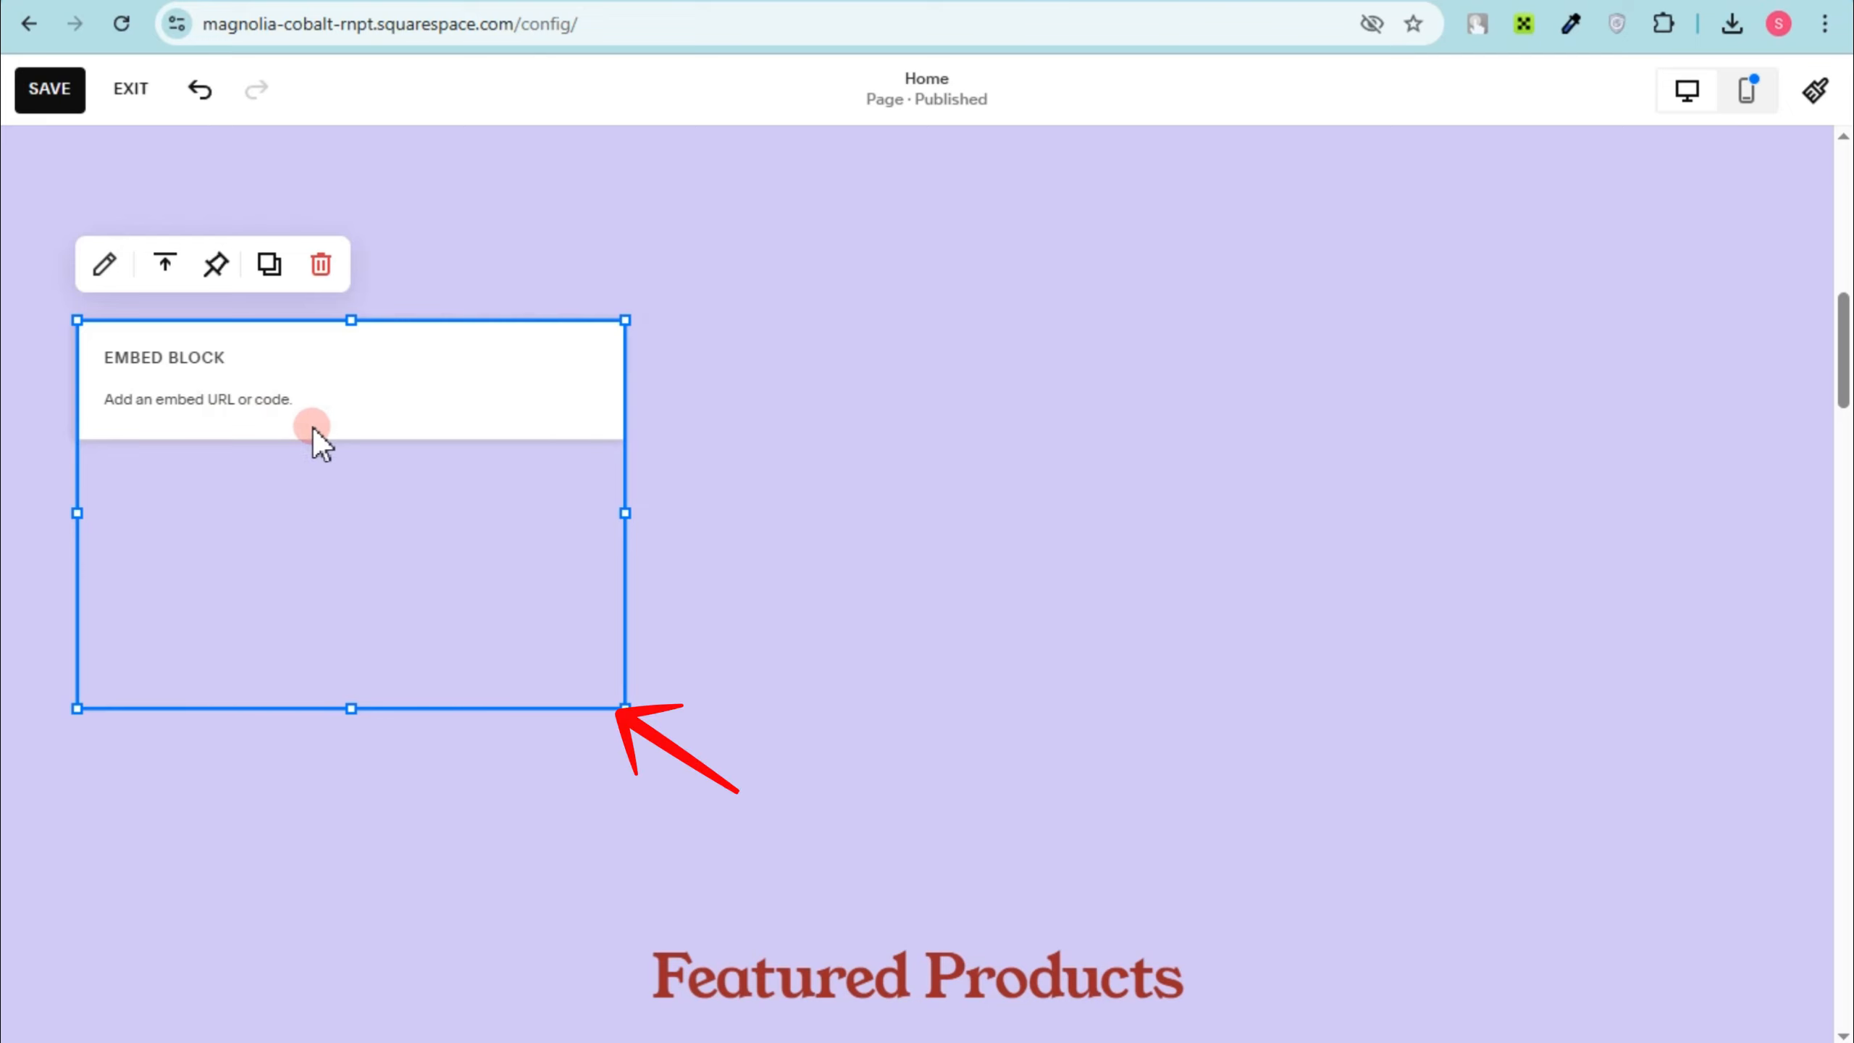
left_click(712, 652)
key("ctrl+v")
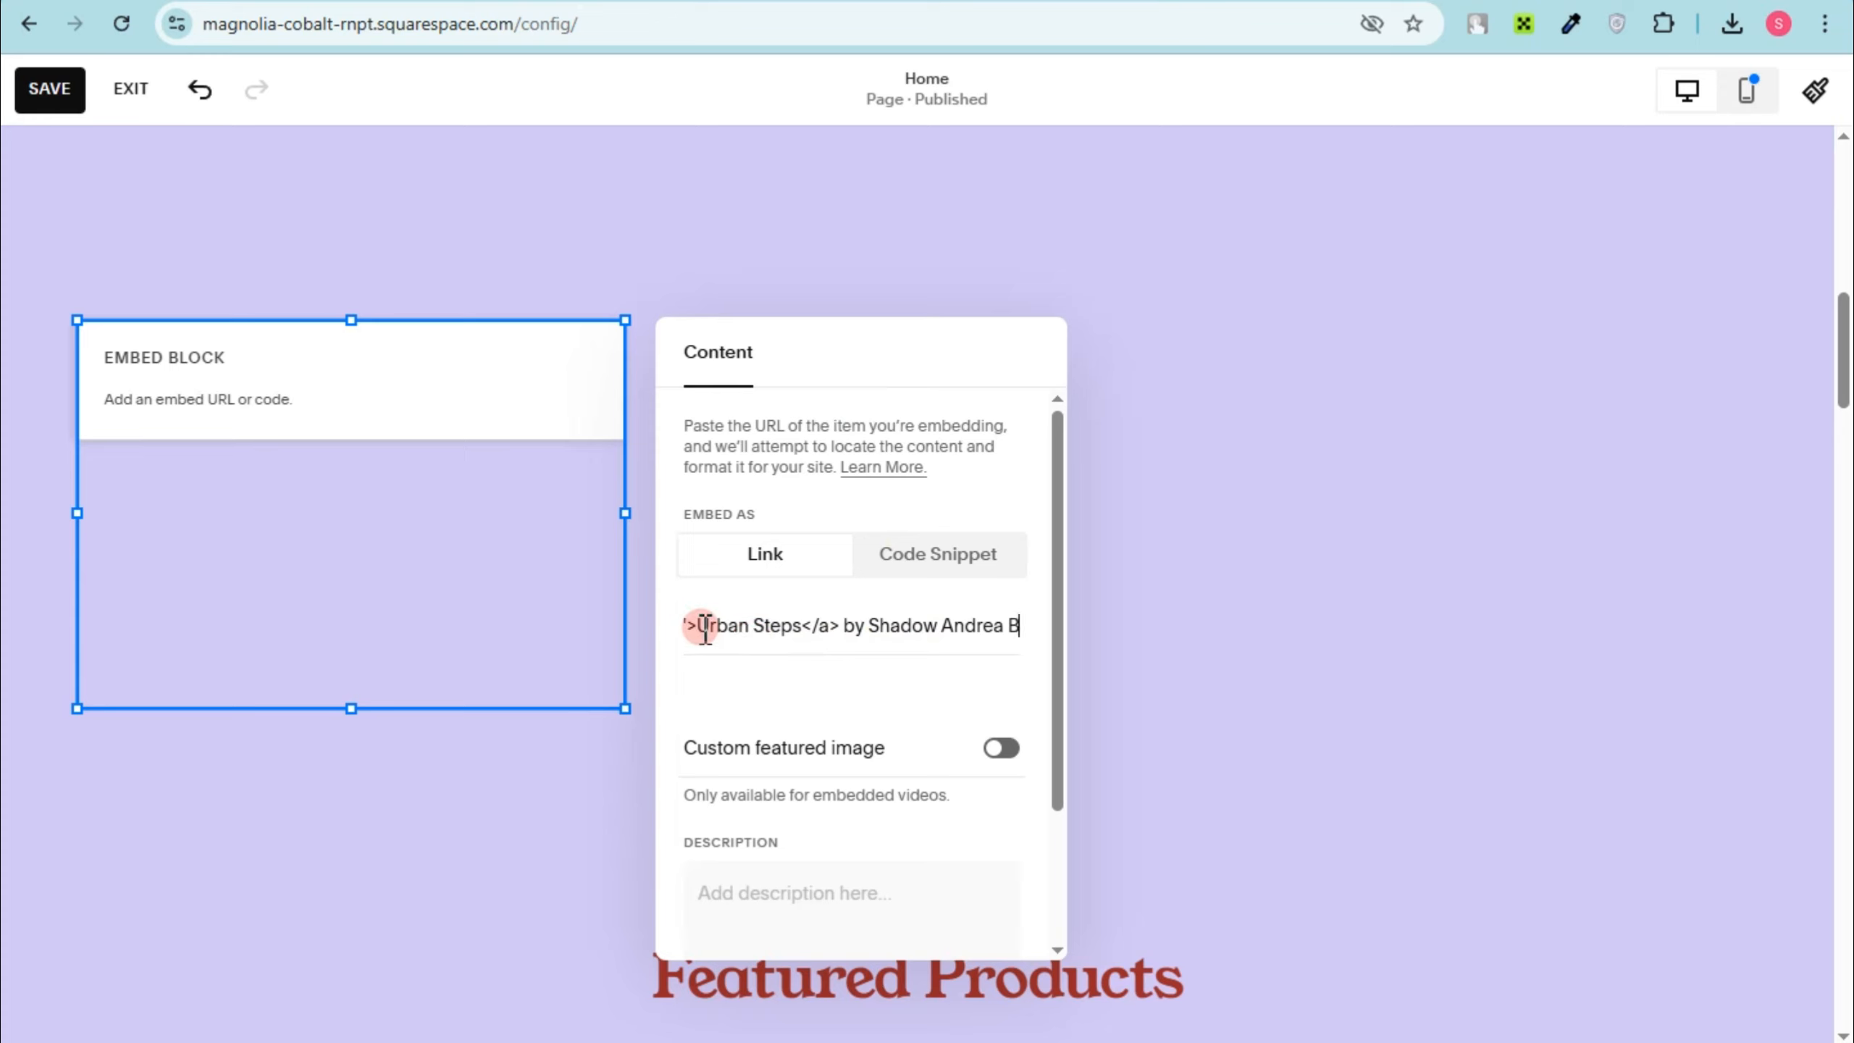
left_click_drag(702, 627, 1089, 624)
key("BackSpace")
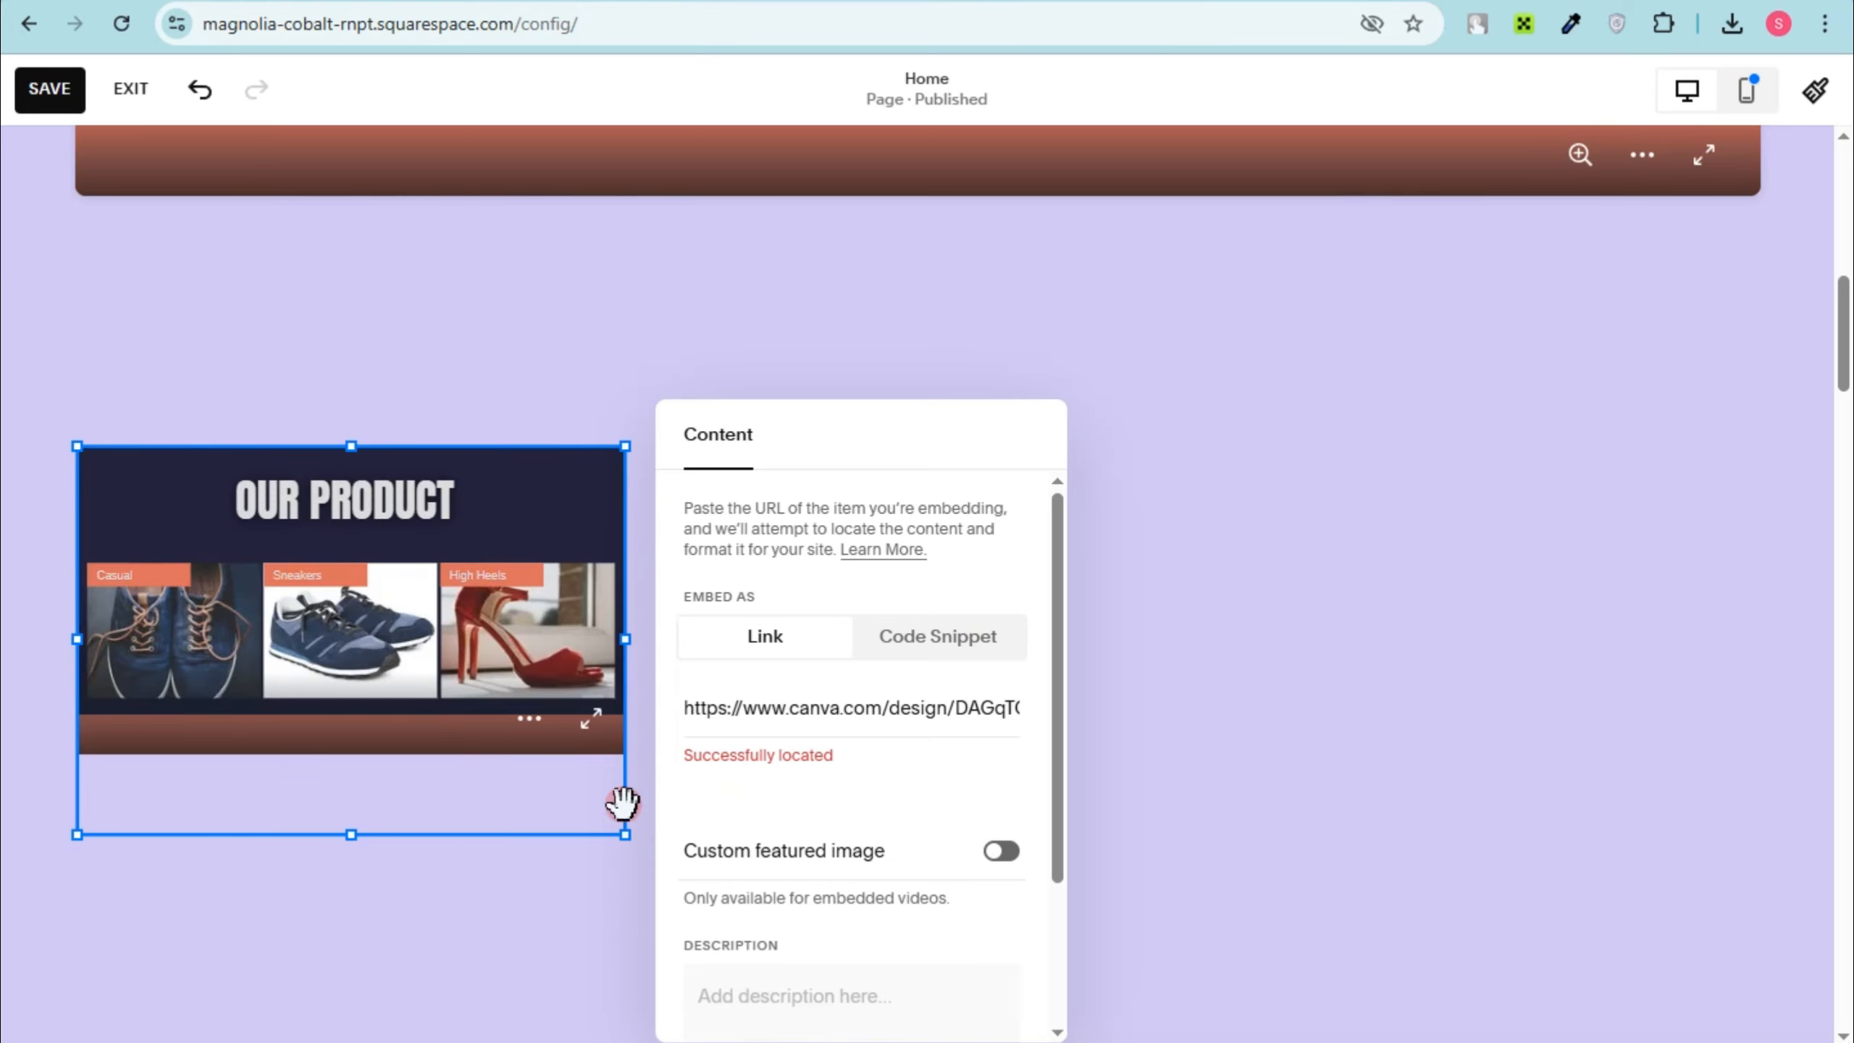
left_click(592, 538)
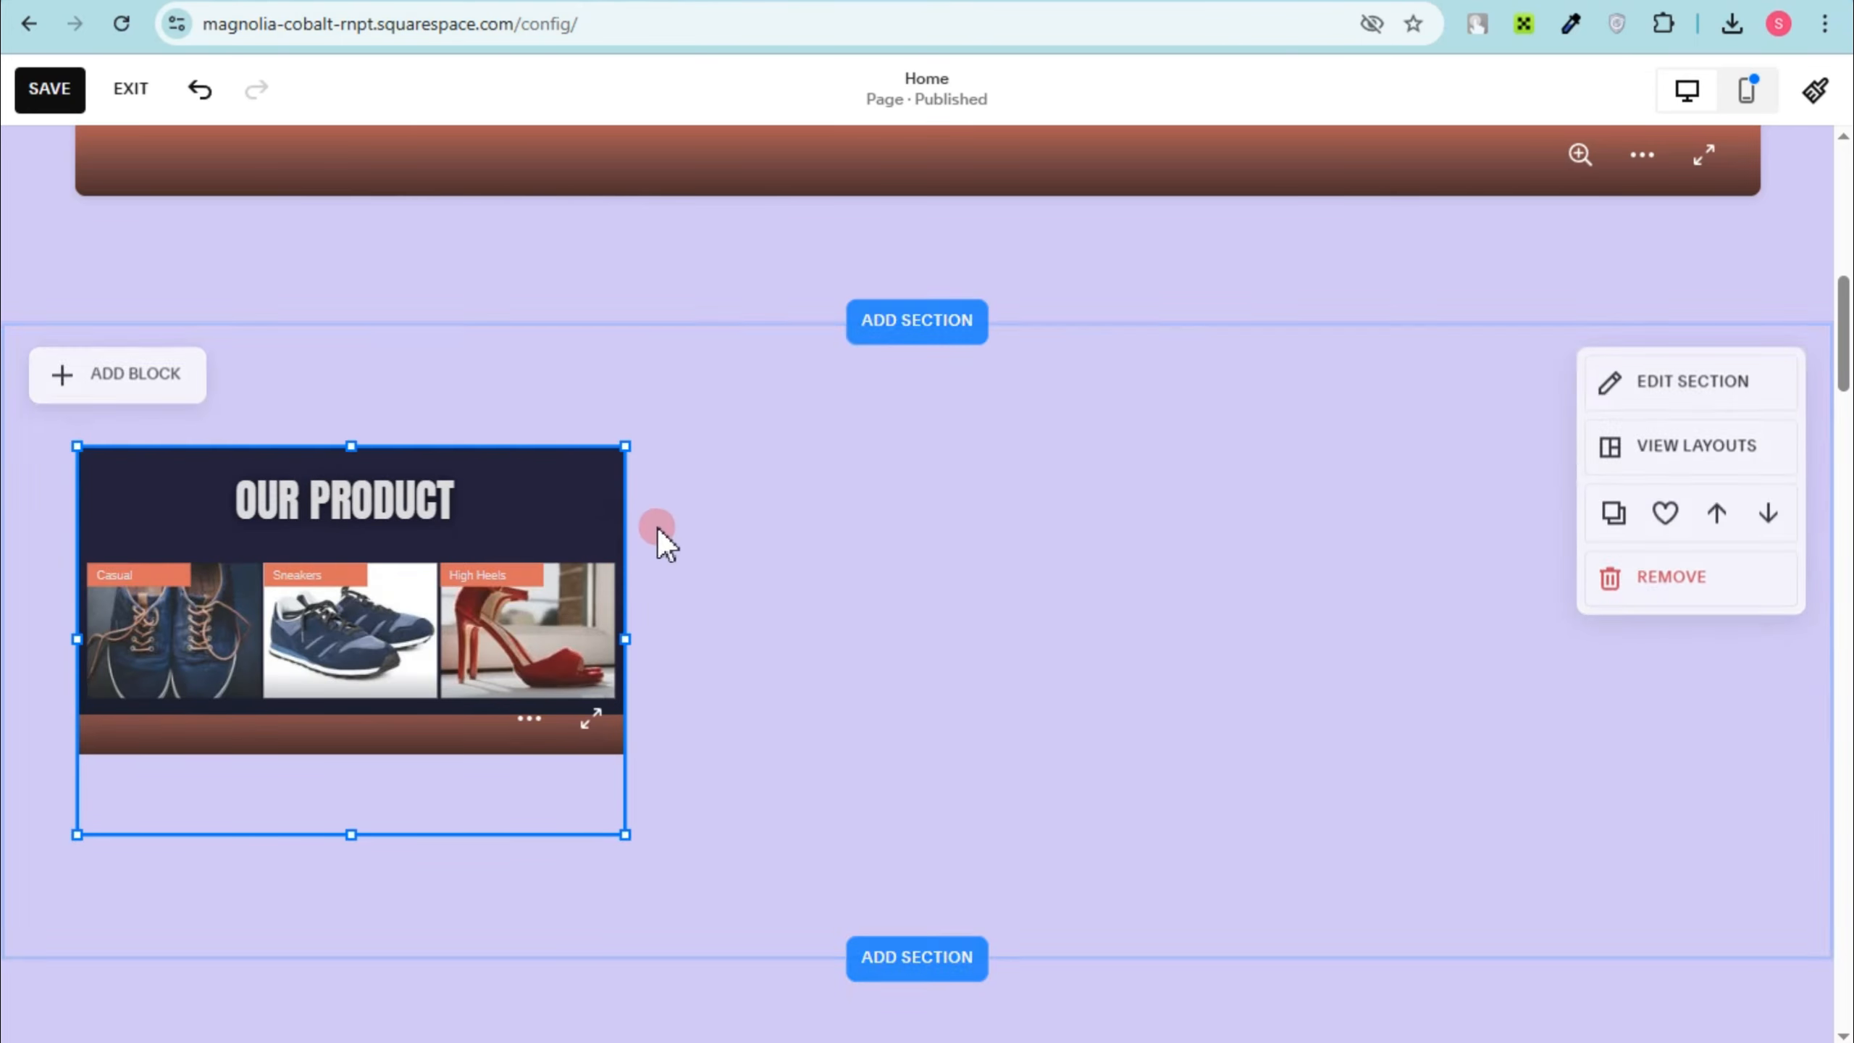
Step: Enlarge the OUR PRODUCT embed and move it to the centre of its section
left_click_drag(626, 649, 908, 690)
left_click_drag(501, 451, 520, 330)
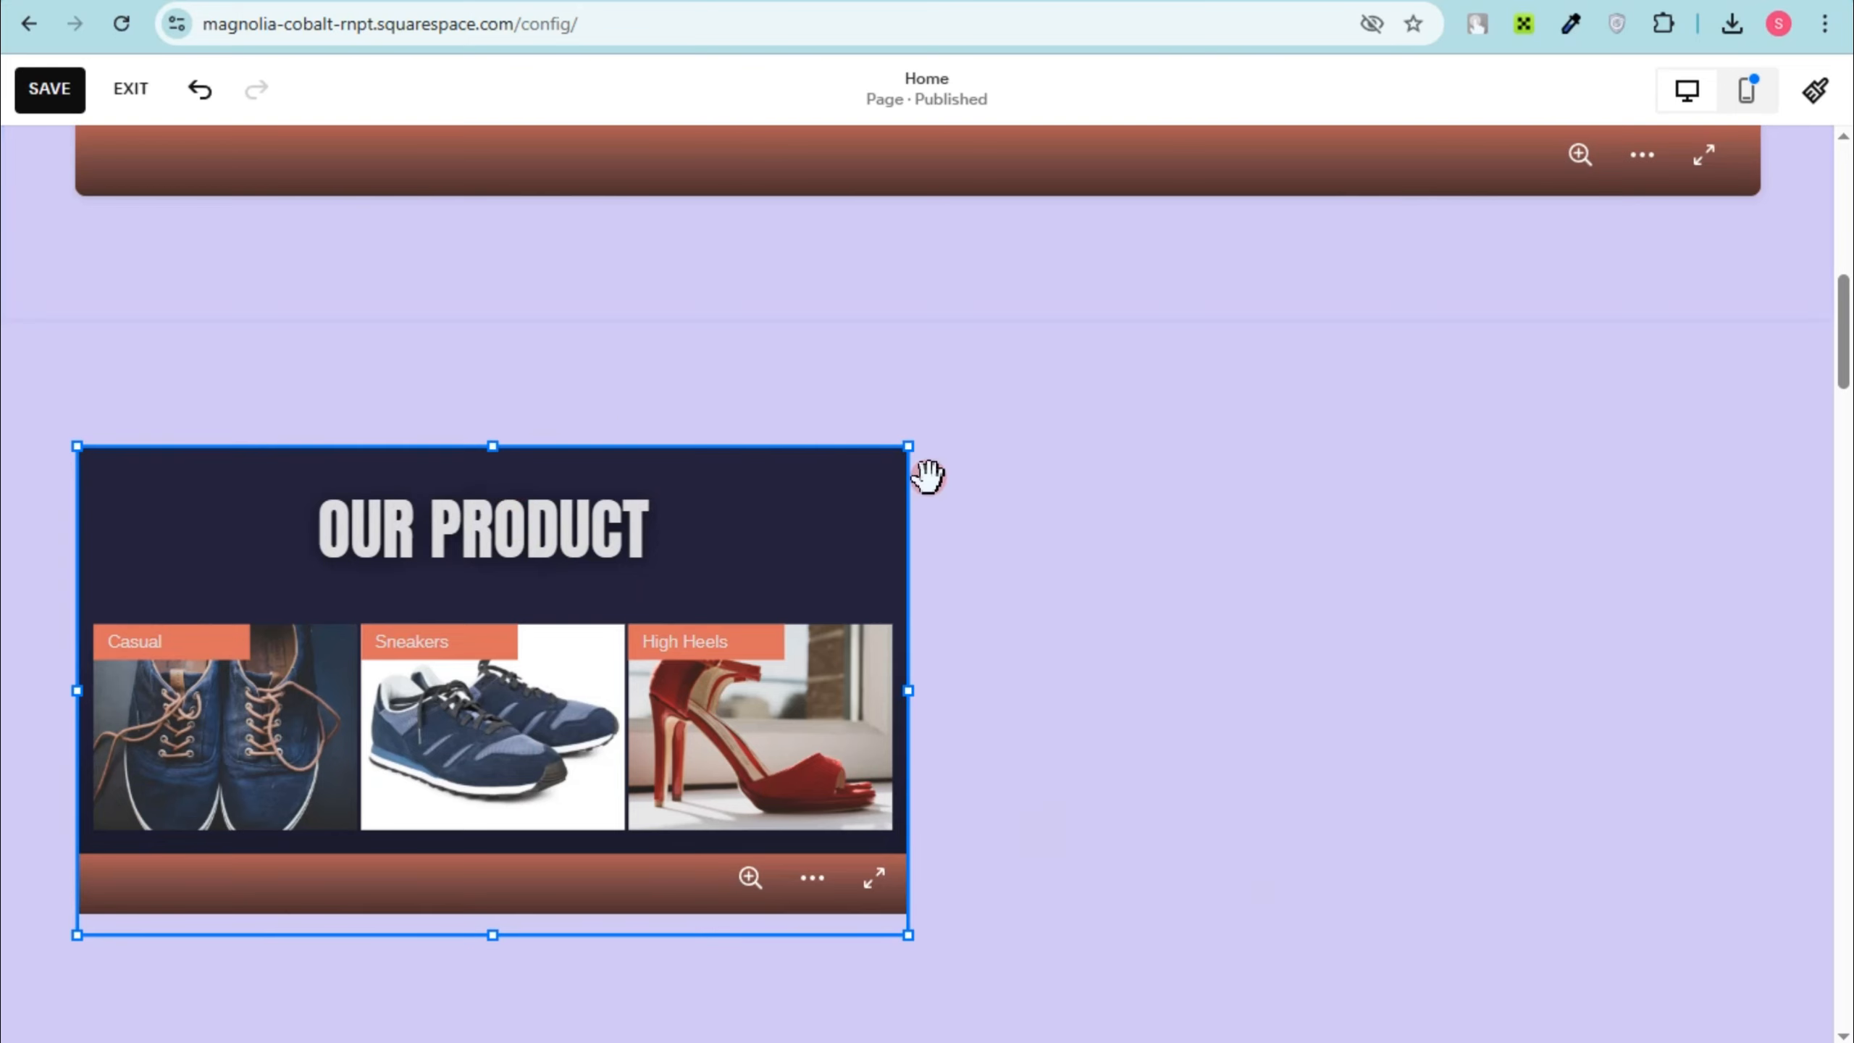
left_click_drag(935, 684, 1545, 690)
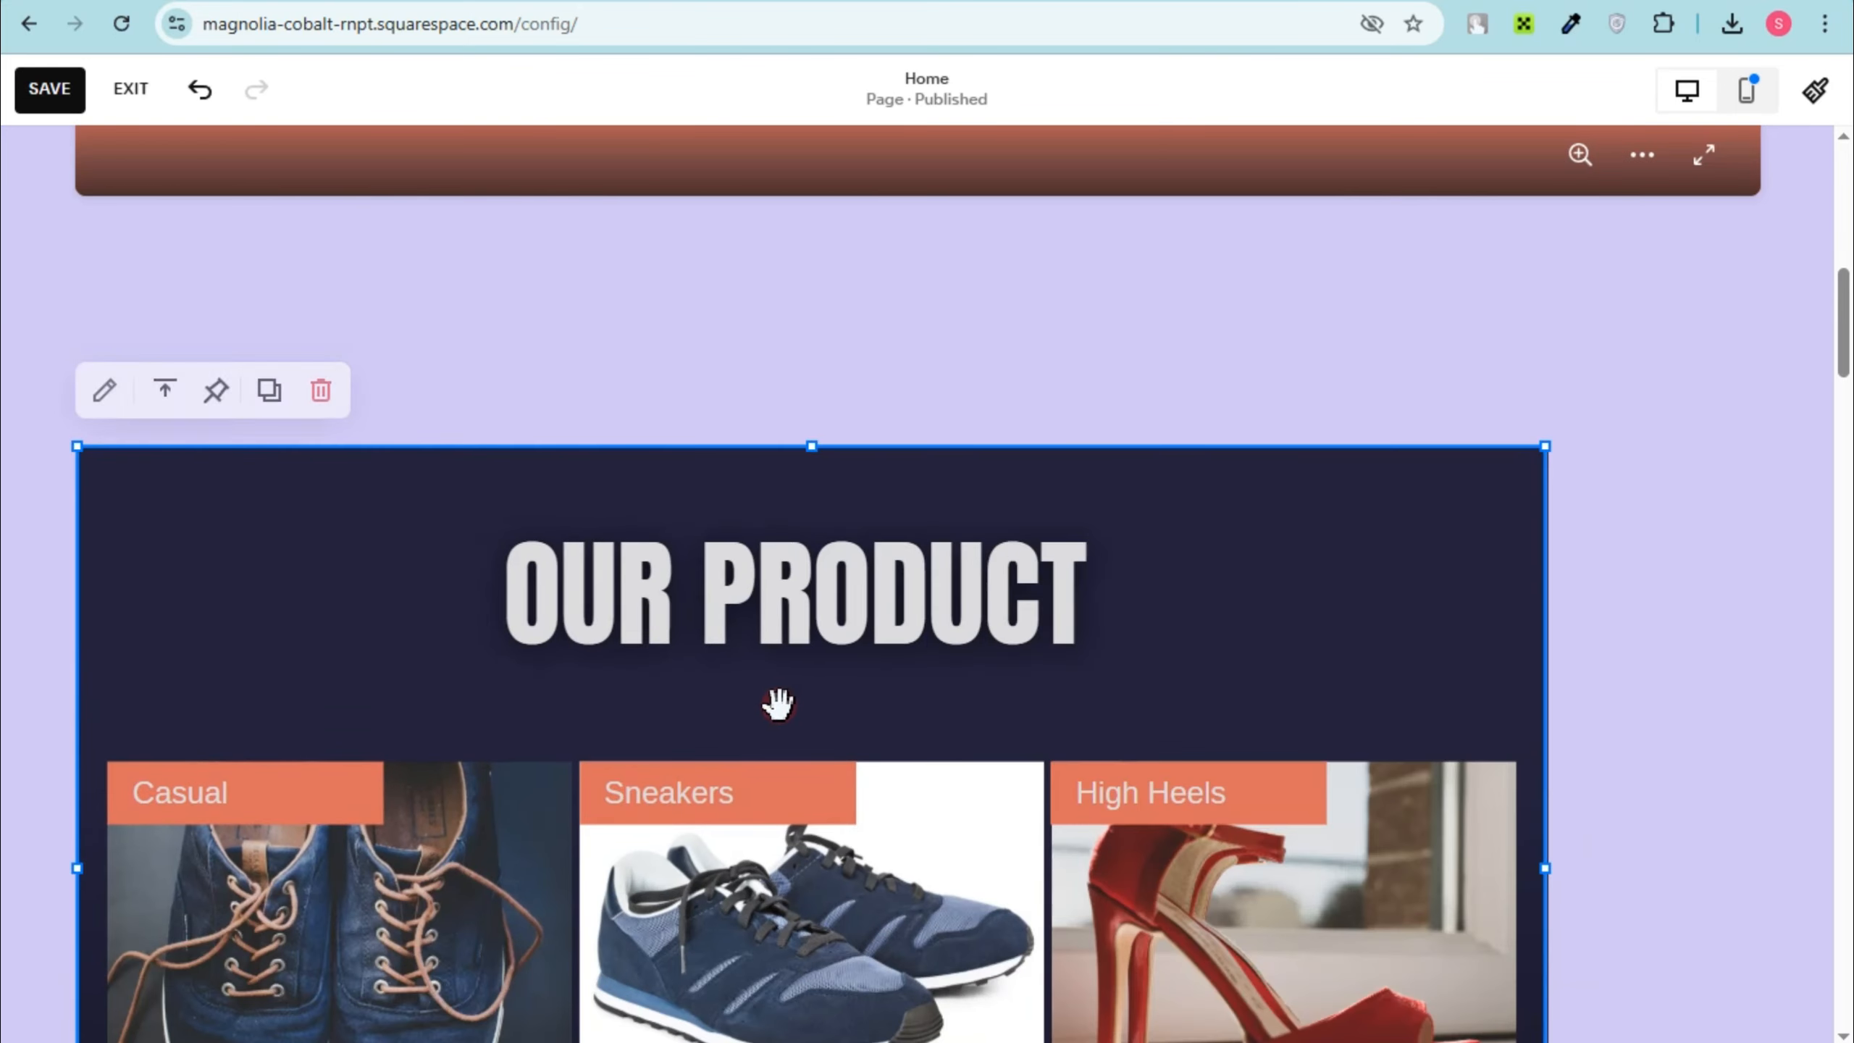
left_click_drag(778, 703, 910, 592)
Step: Widen the OUR PRODUCT embed on both sides until it spans the same width as the Urban Steps banner
scroll(679, 1003, "down", 3)
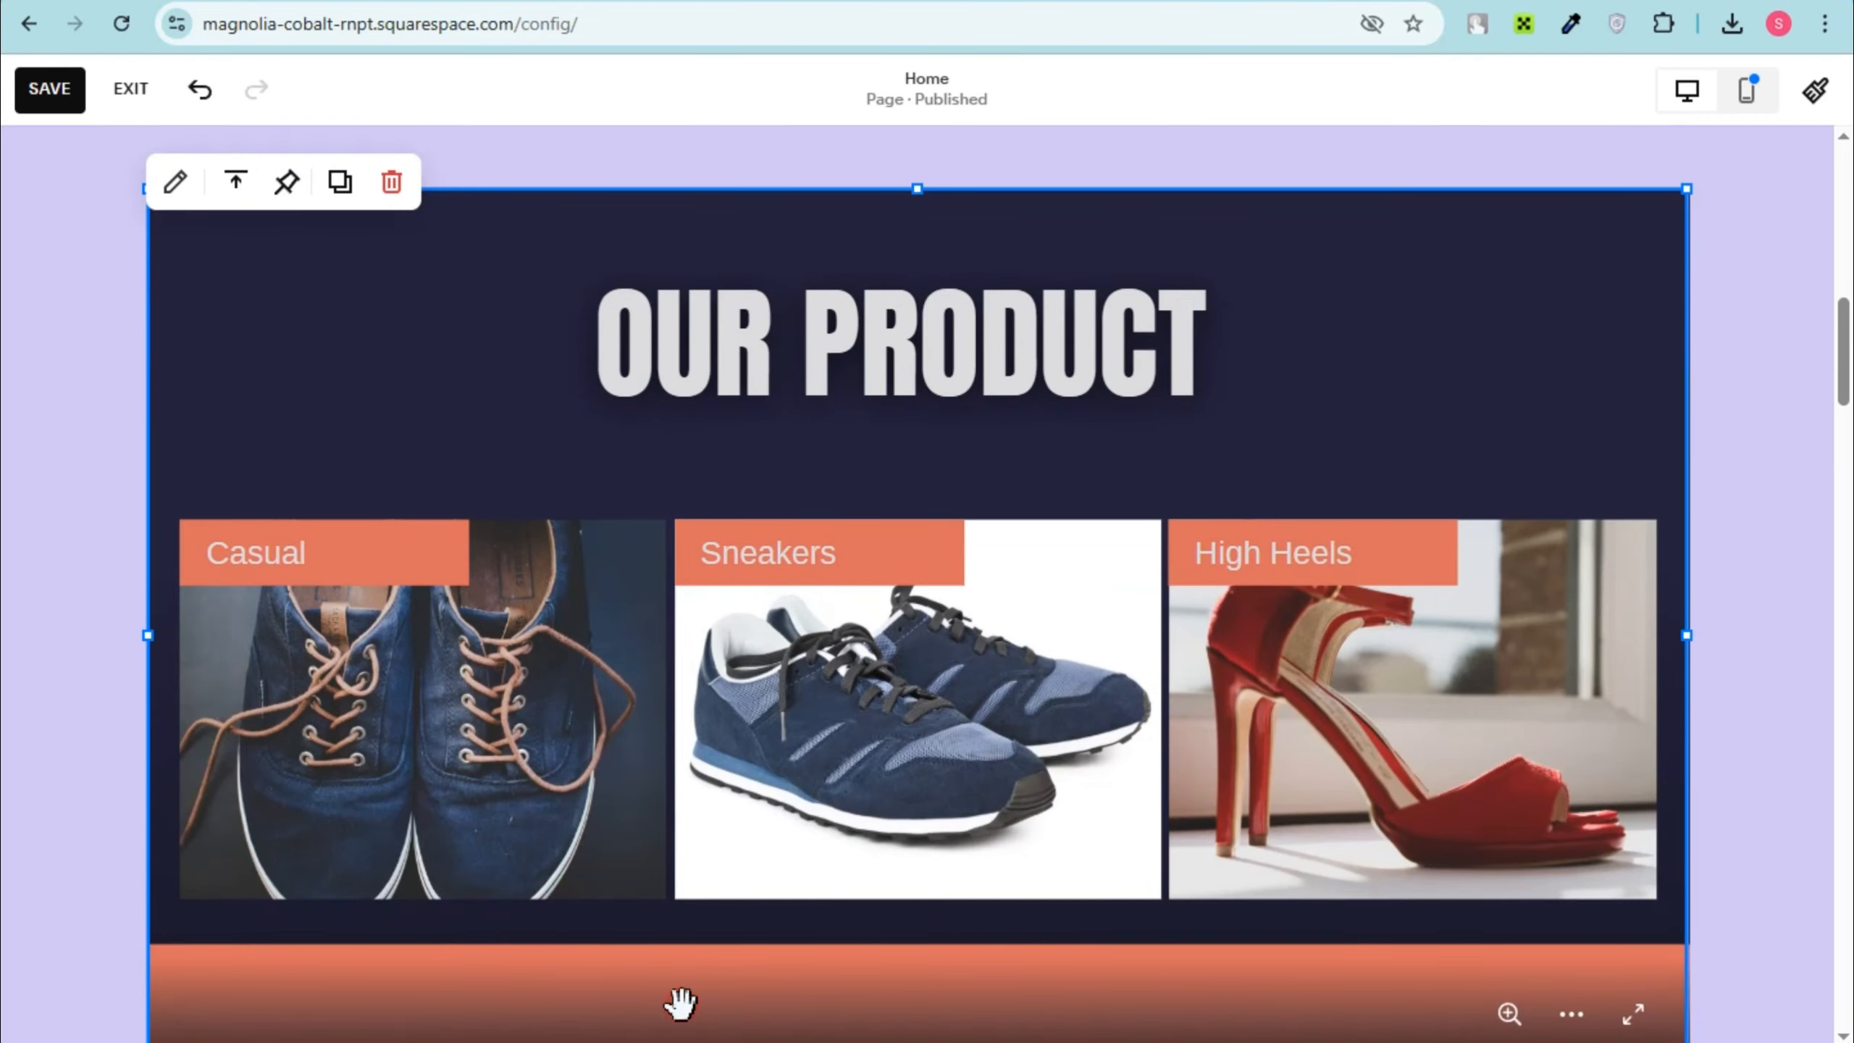
scroll(1744, 391, "up", 7)
left_click_drag(1692, 670, 1709, 560)
left_click_drag(1316, 811, 1310, 657)
scroll(1075, 726, "down", 7)
left_click_drag(149, 649, 76, 654)
left_click_drag(1684, 662, 1781, 666)
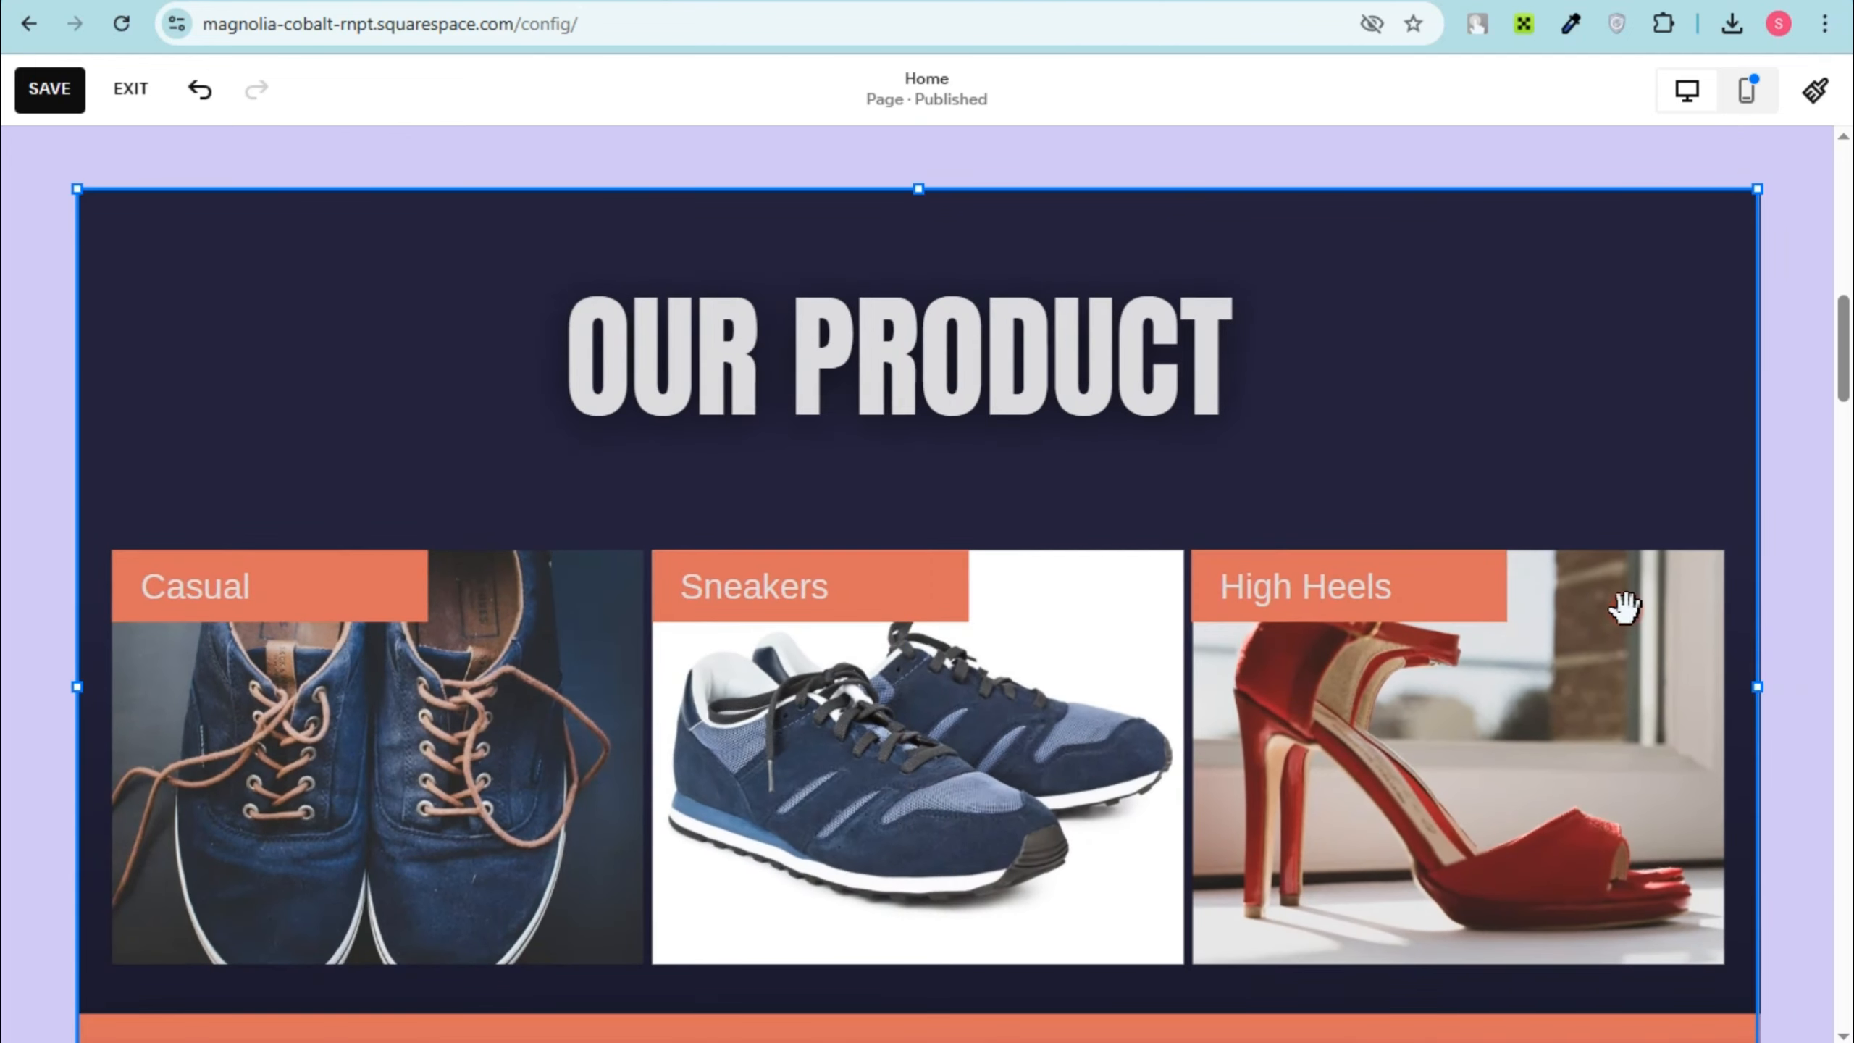
Step: Remove the Featured Products section below the OUR PRODUCT embed
scroll(1440, 753, "up", 15)
left_click(1443, 745)
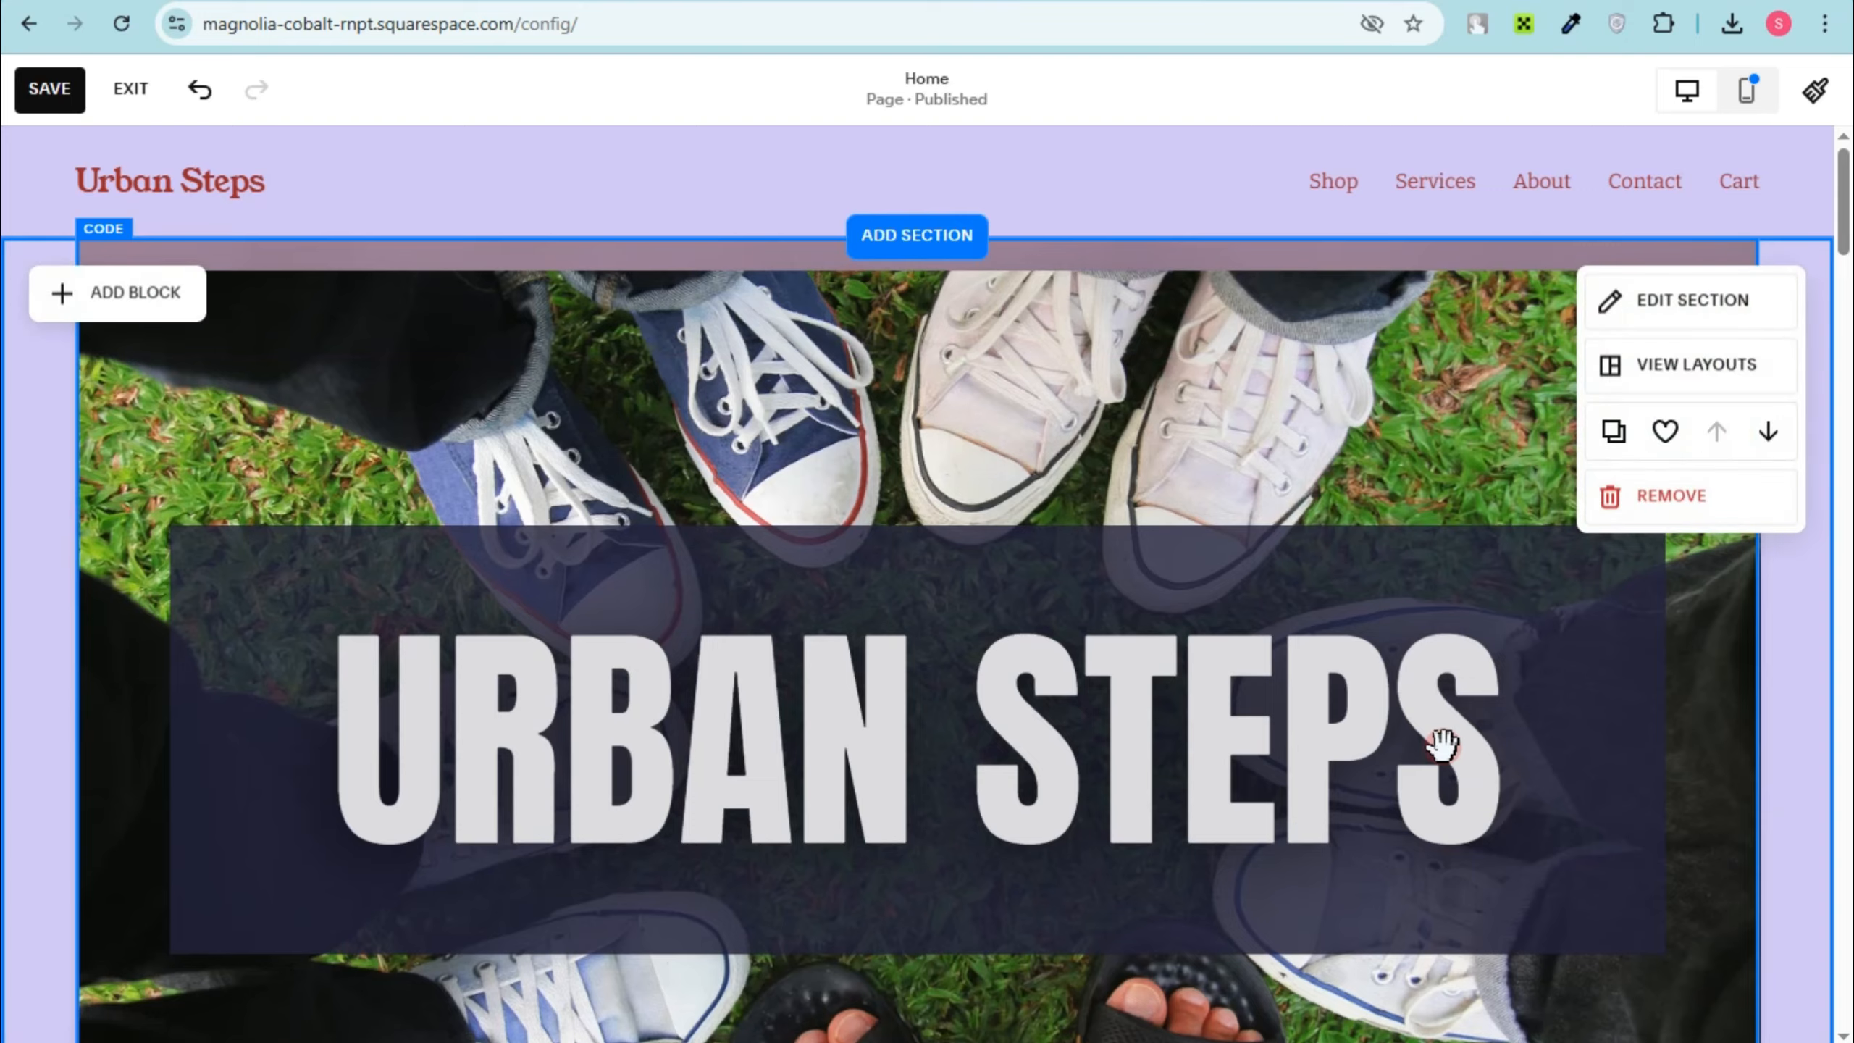
scroll(1442, 747, "down", 15)
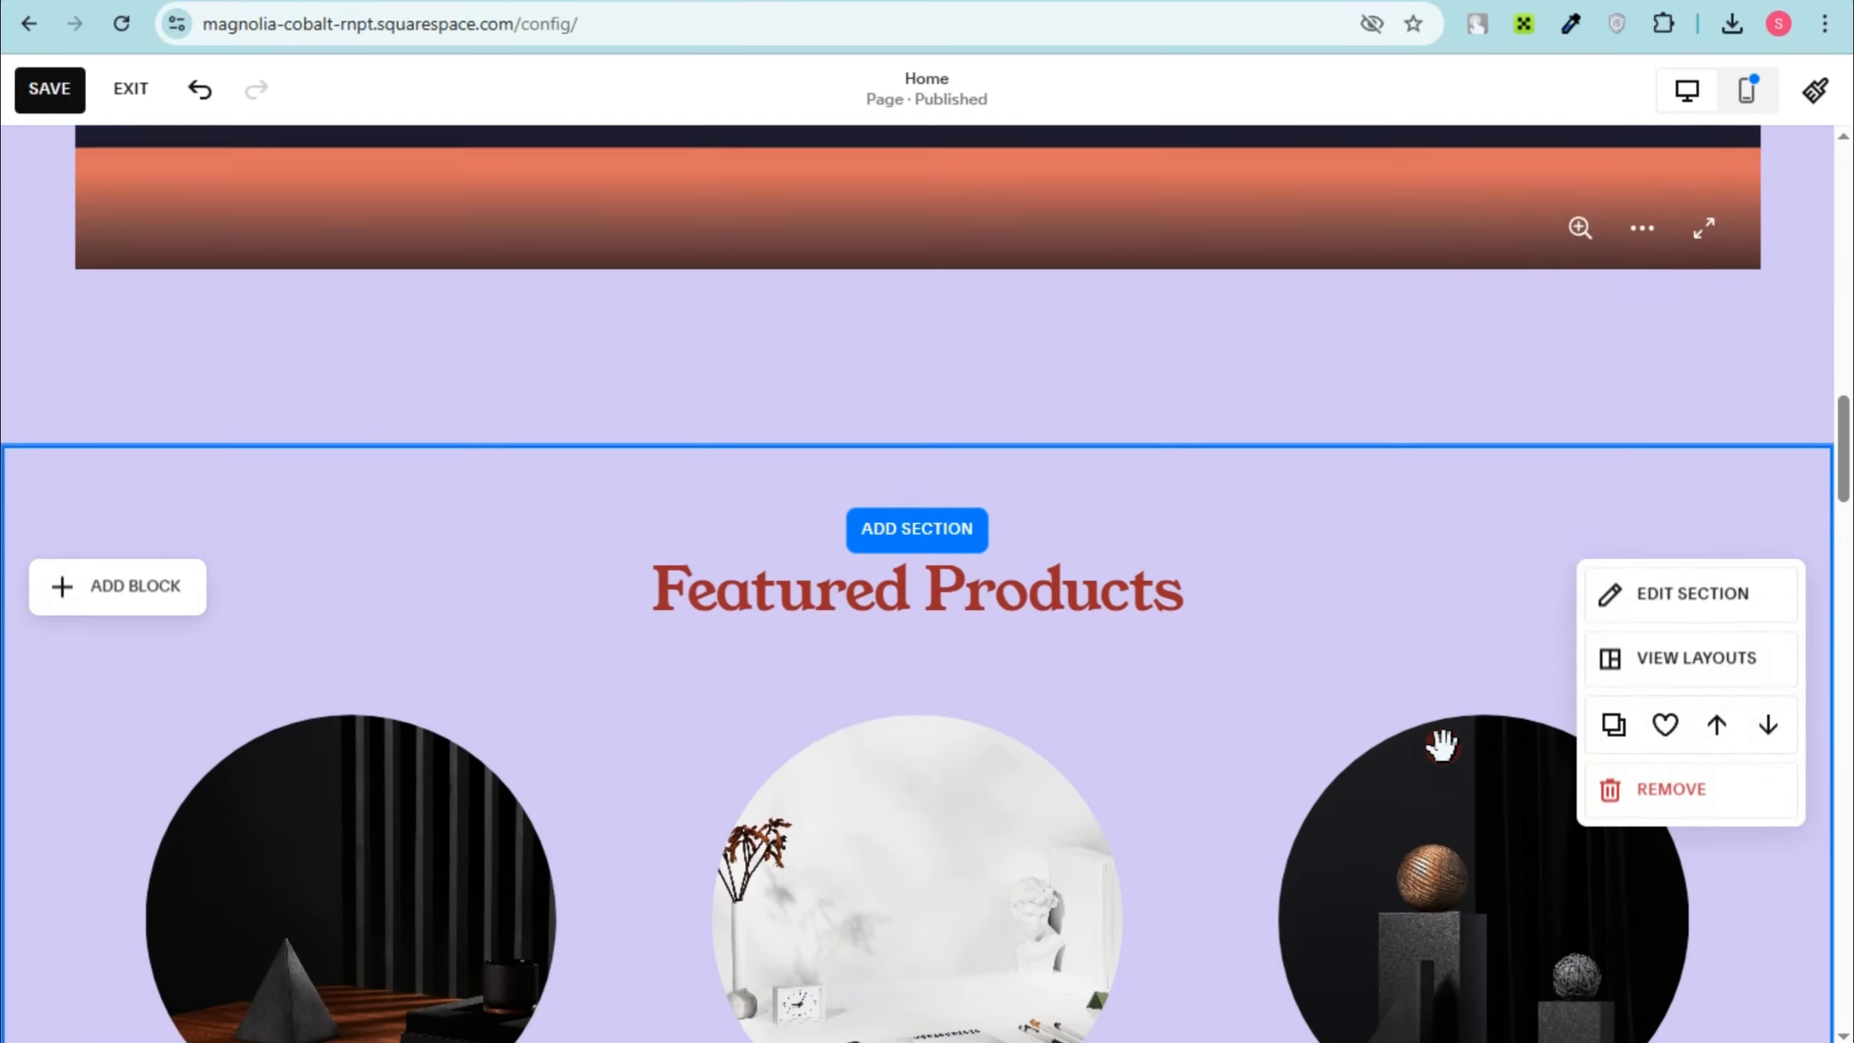
scroll(1456, 738, "up", 15)
scroll(1457, 749, "down", 2)
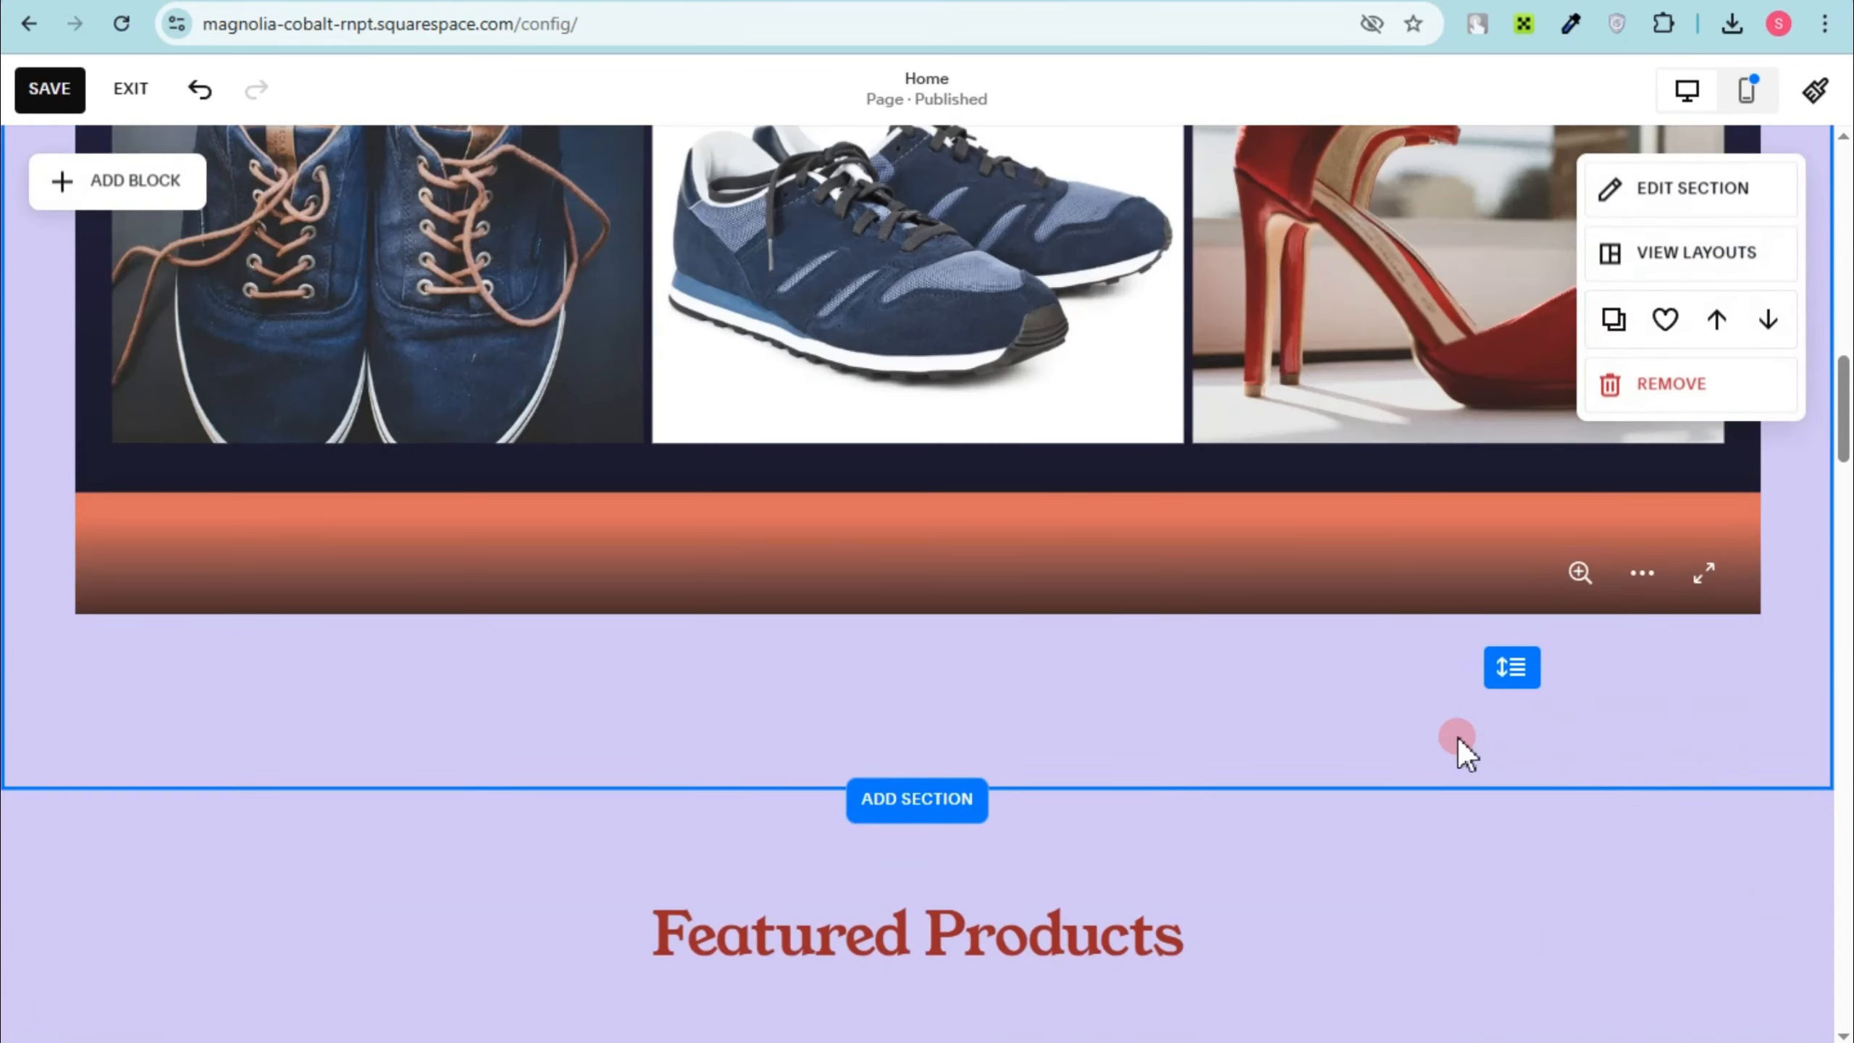
scroll(1175, 770, "down", 6)
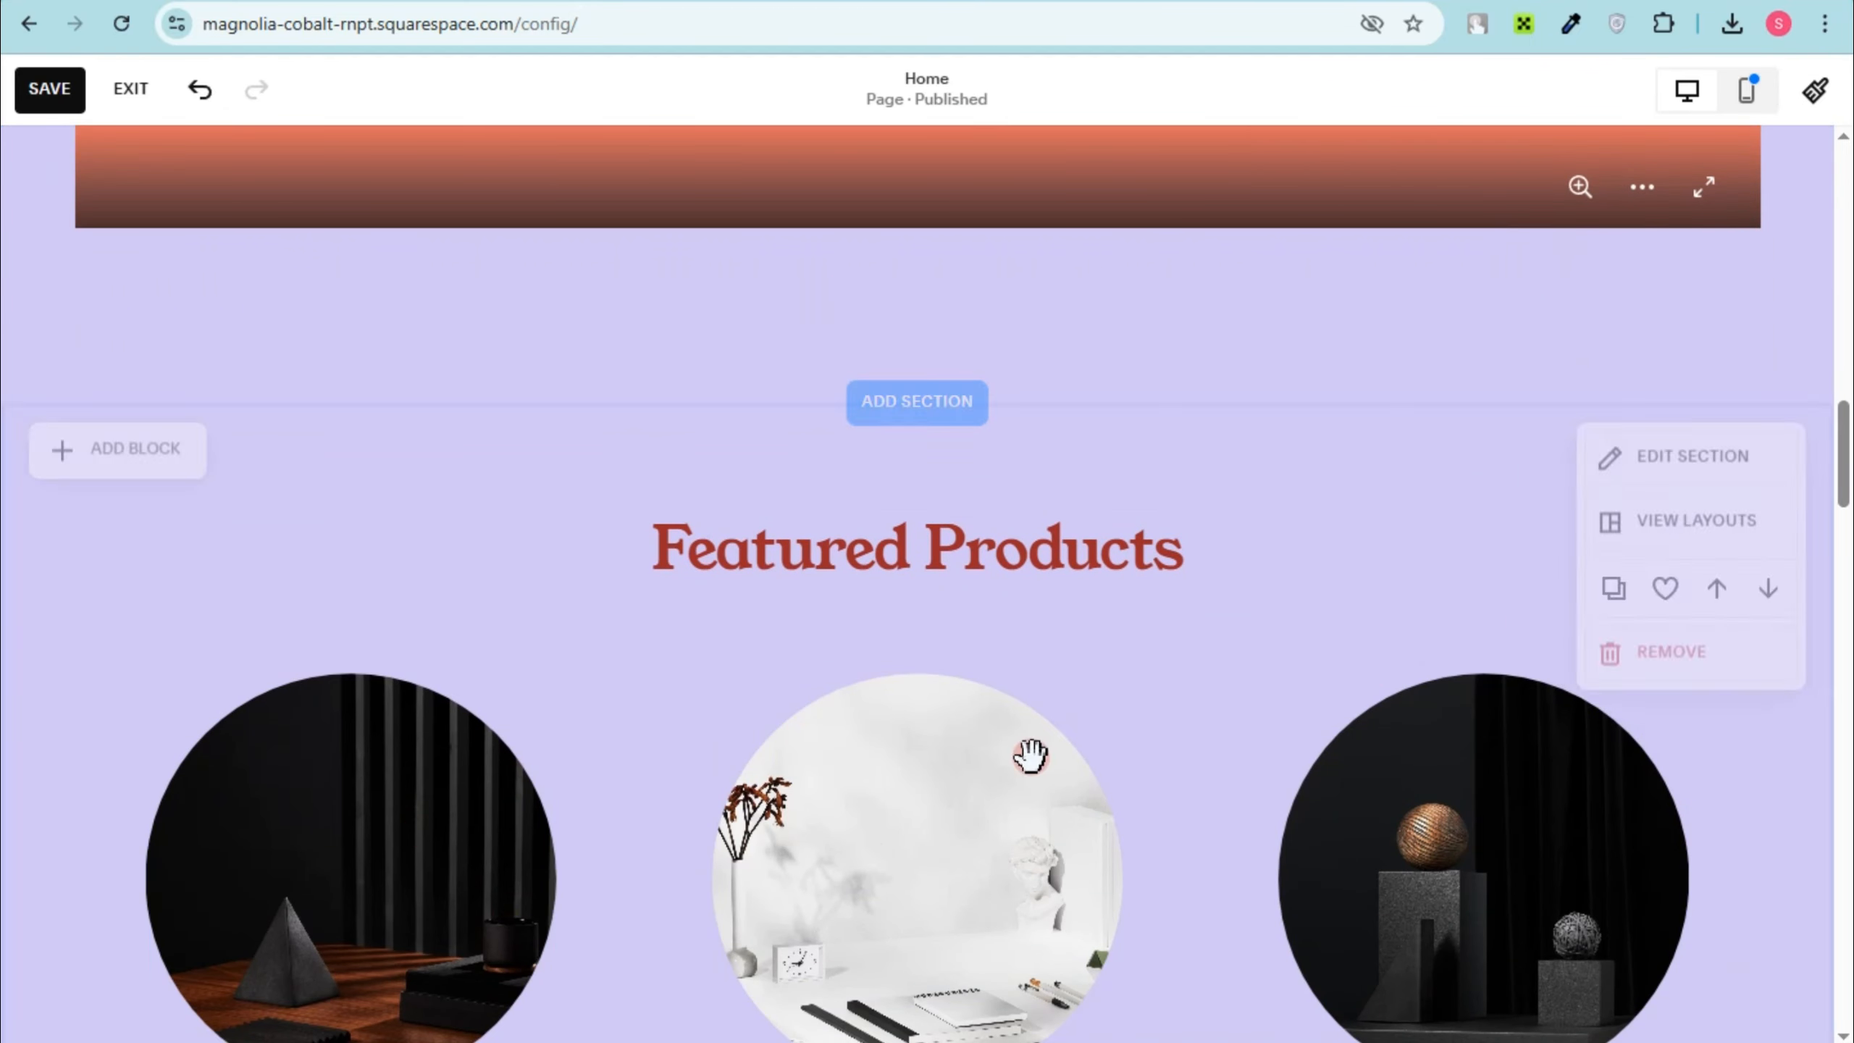
left_click(1675, 661)
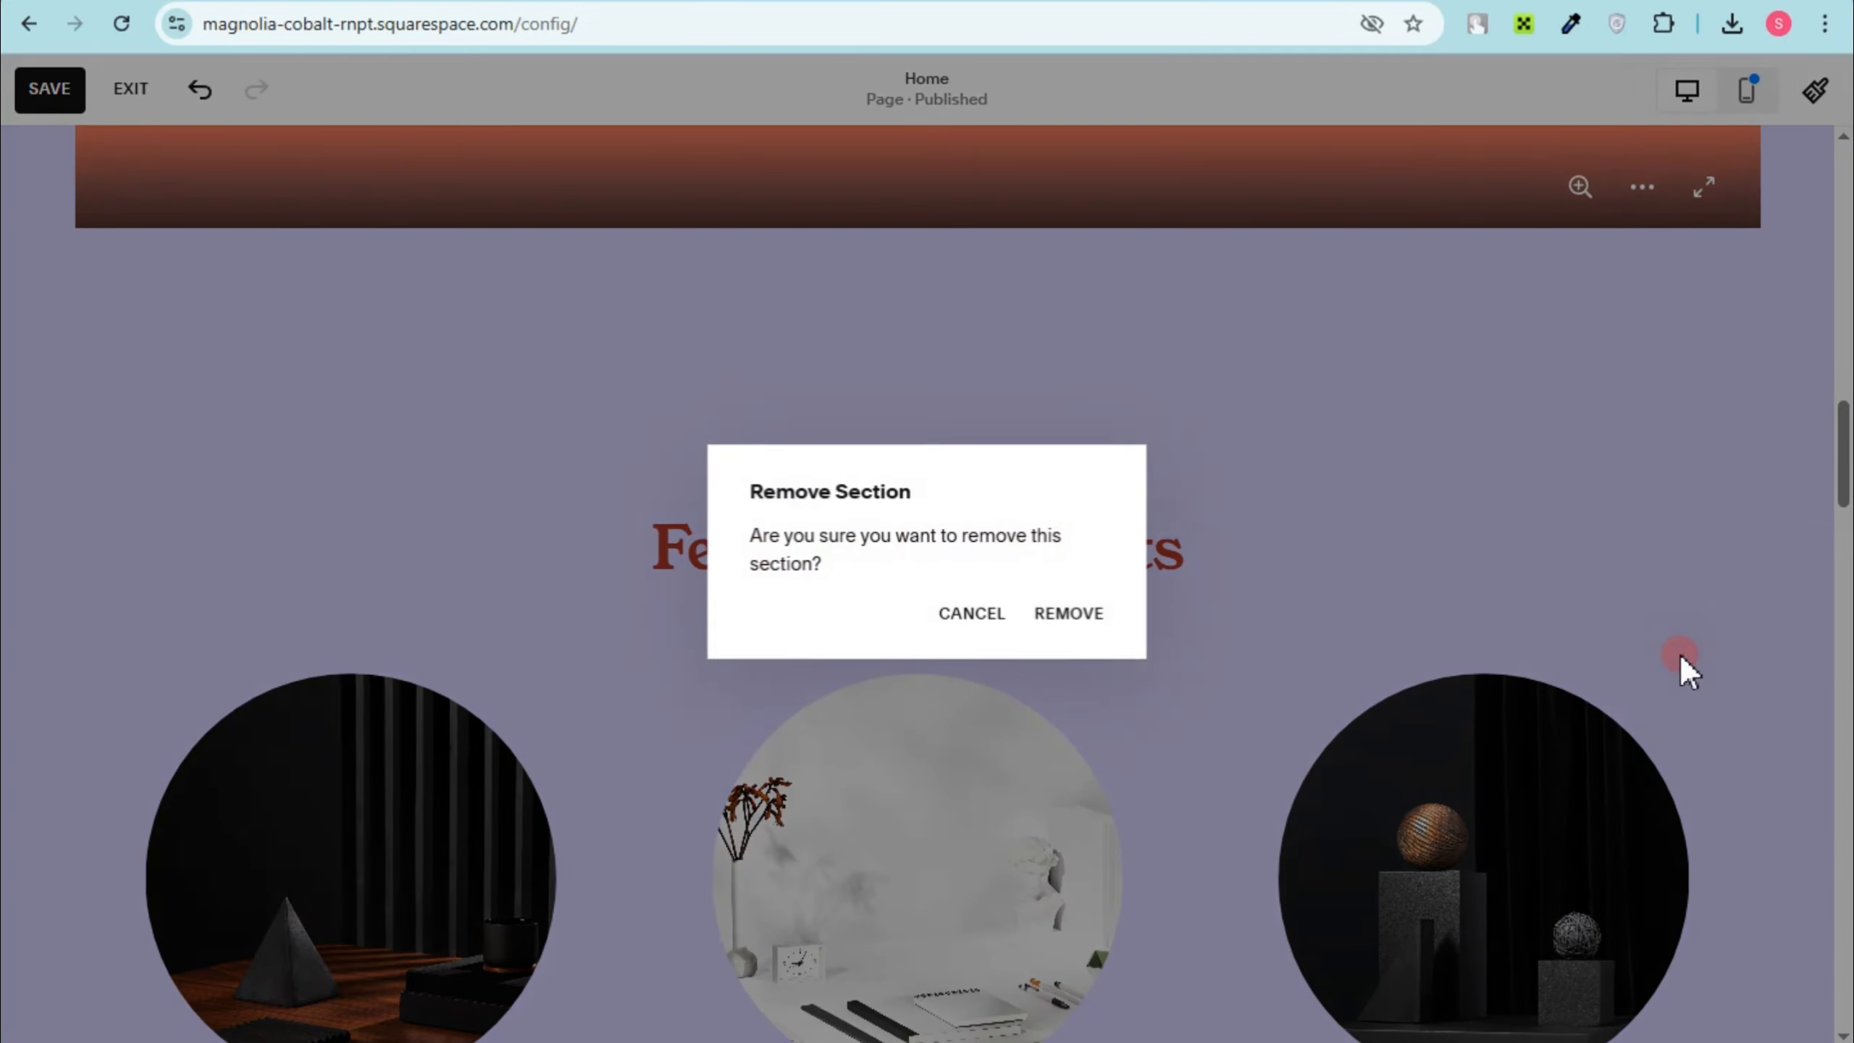
left_click(1068, 613)
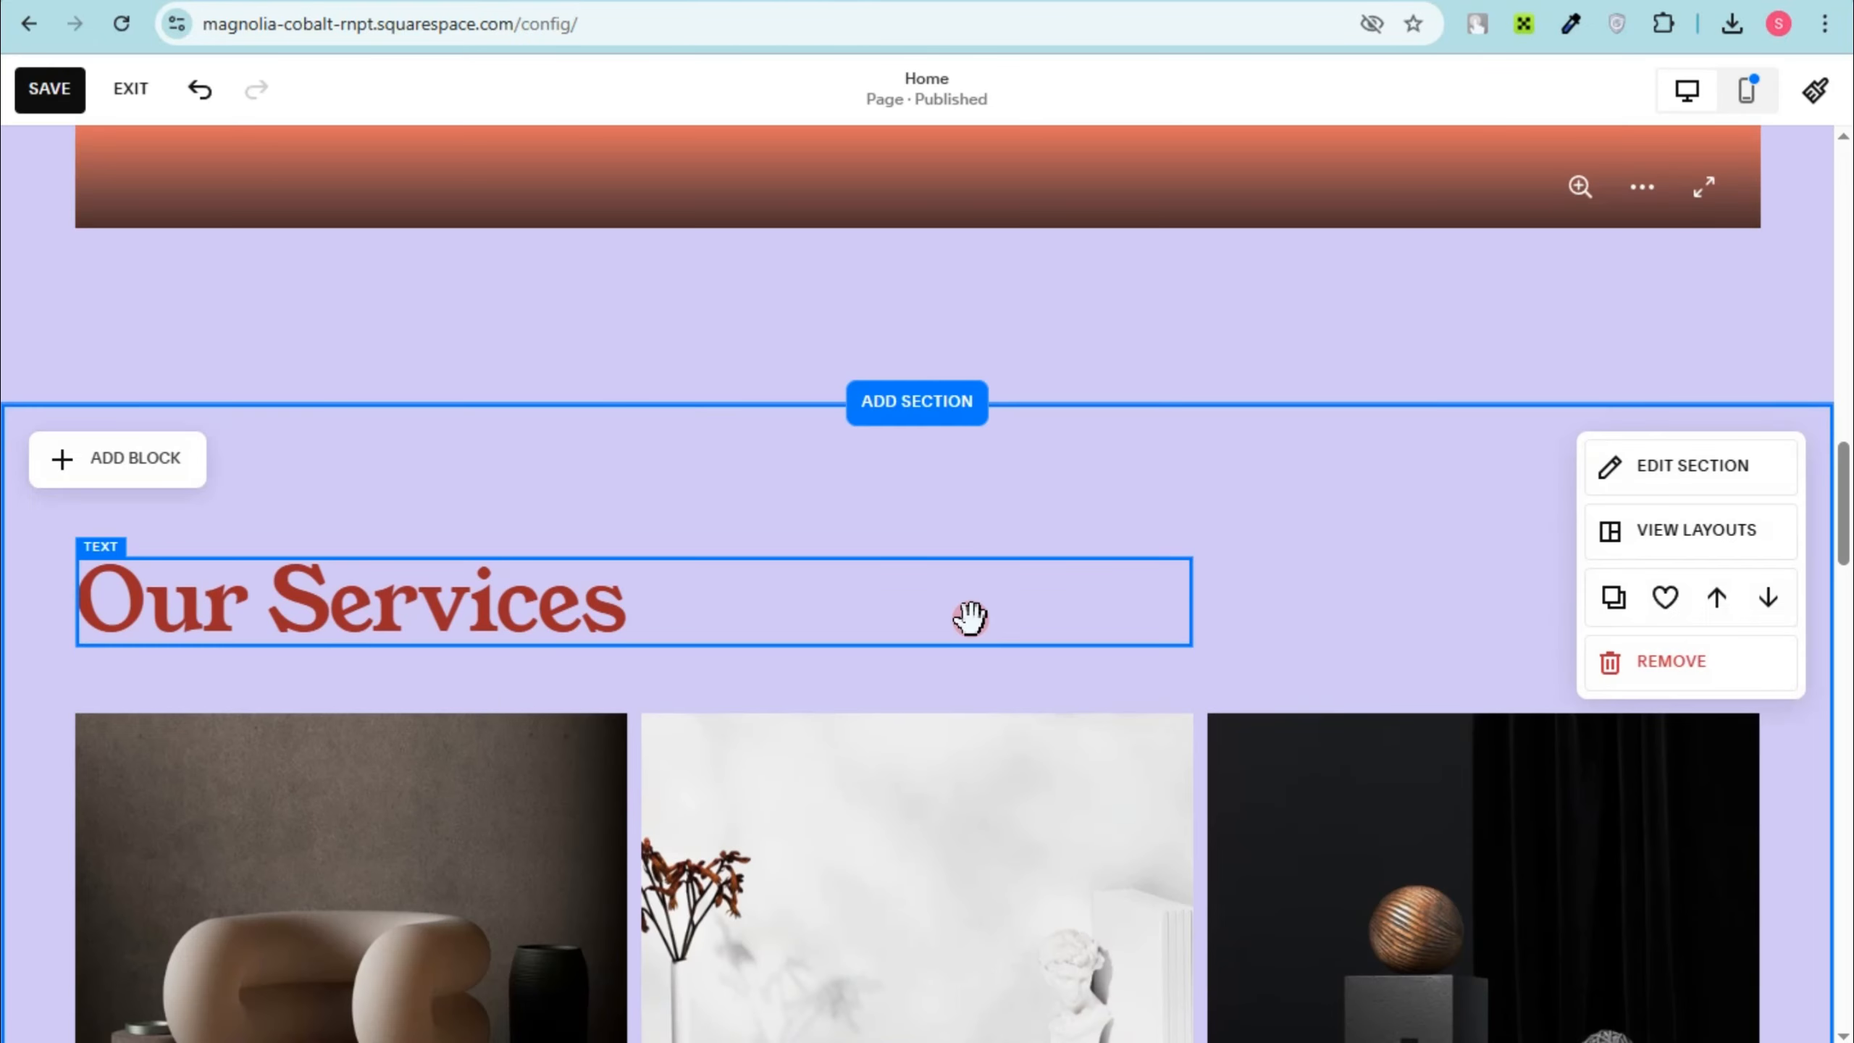
scroll(1086, 649, "up", 4)
scroll(1086, 649, "down", 10)
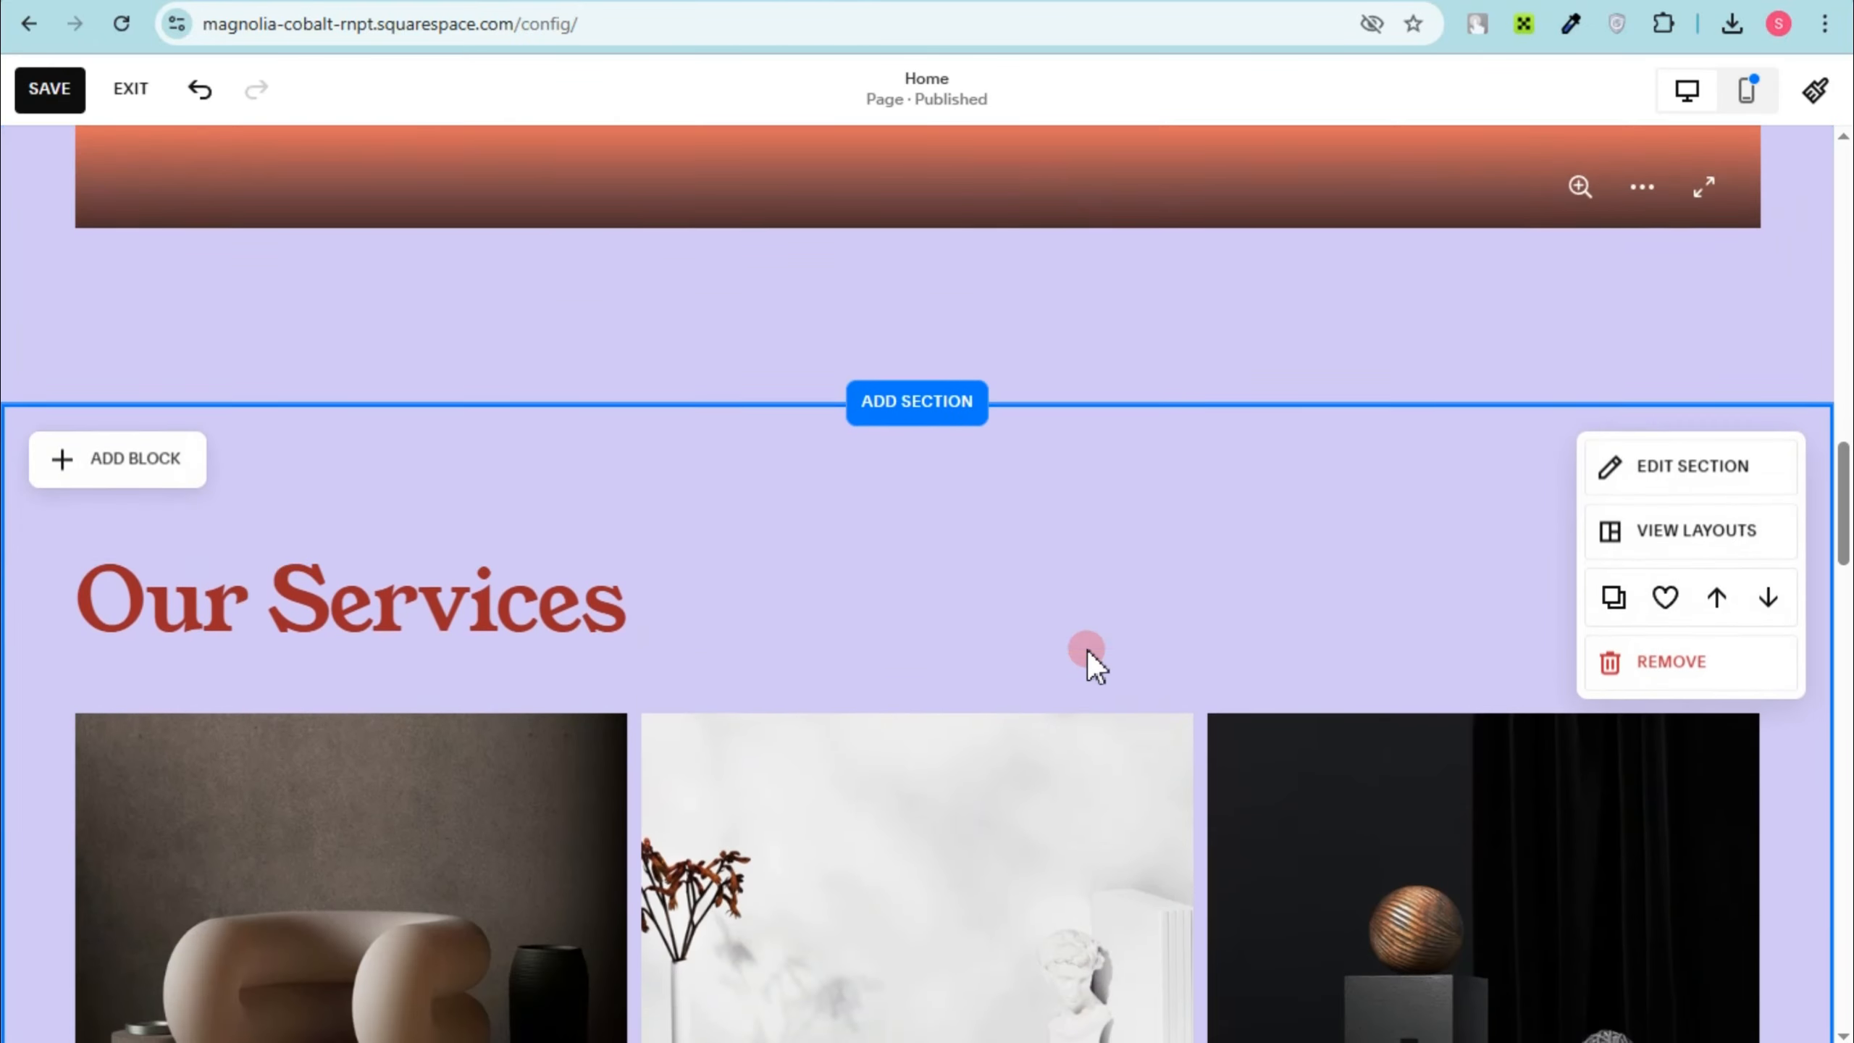
scroll(674, 641, "down", 1)
scroll(669, 633, "up", 7)
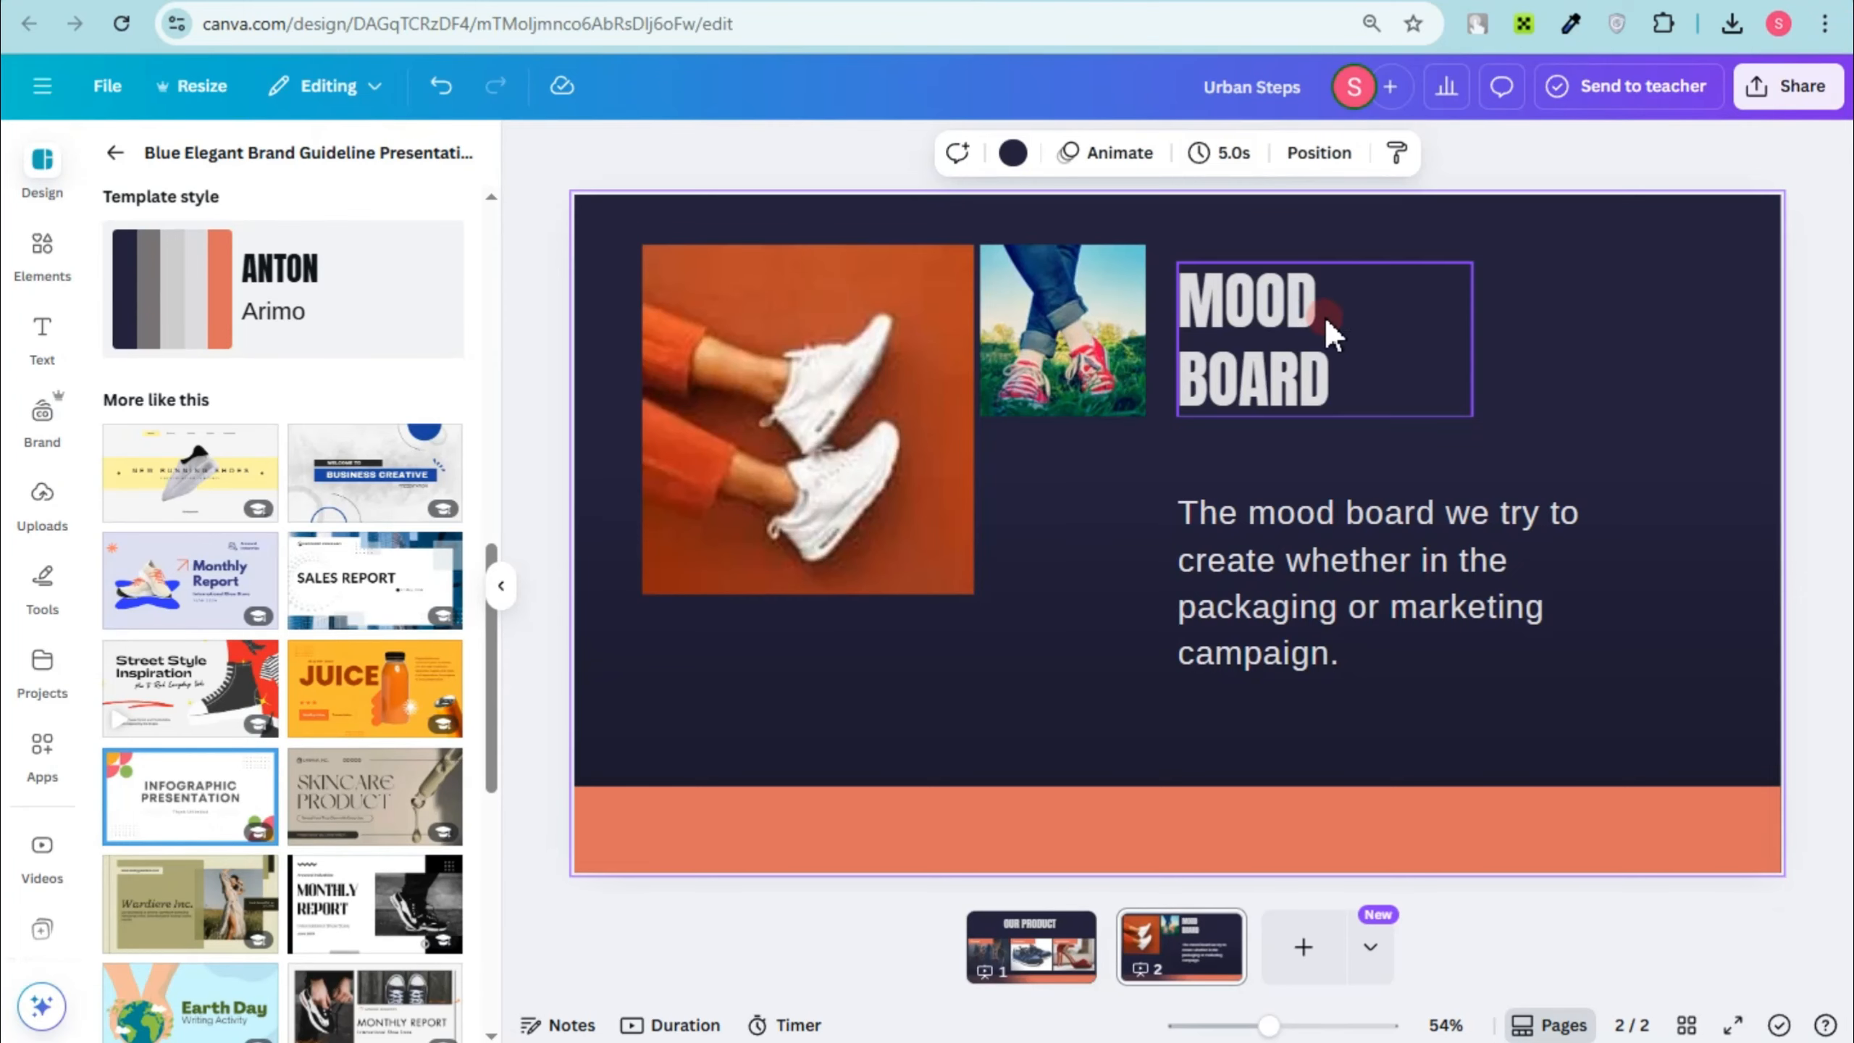
Step: In Canva, replace the MOOD BOARD heading on page 2 with COLLECTION
left_click(1306, 299)
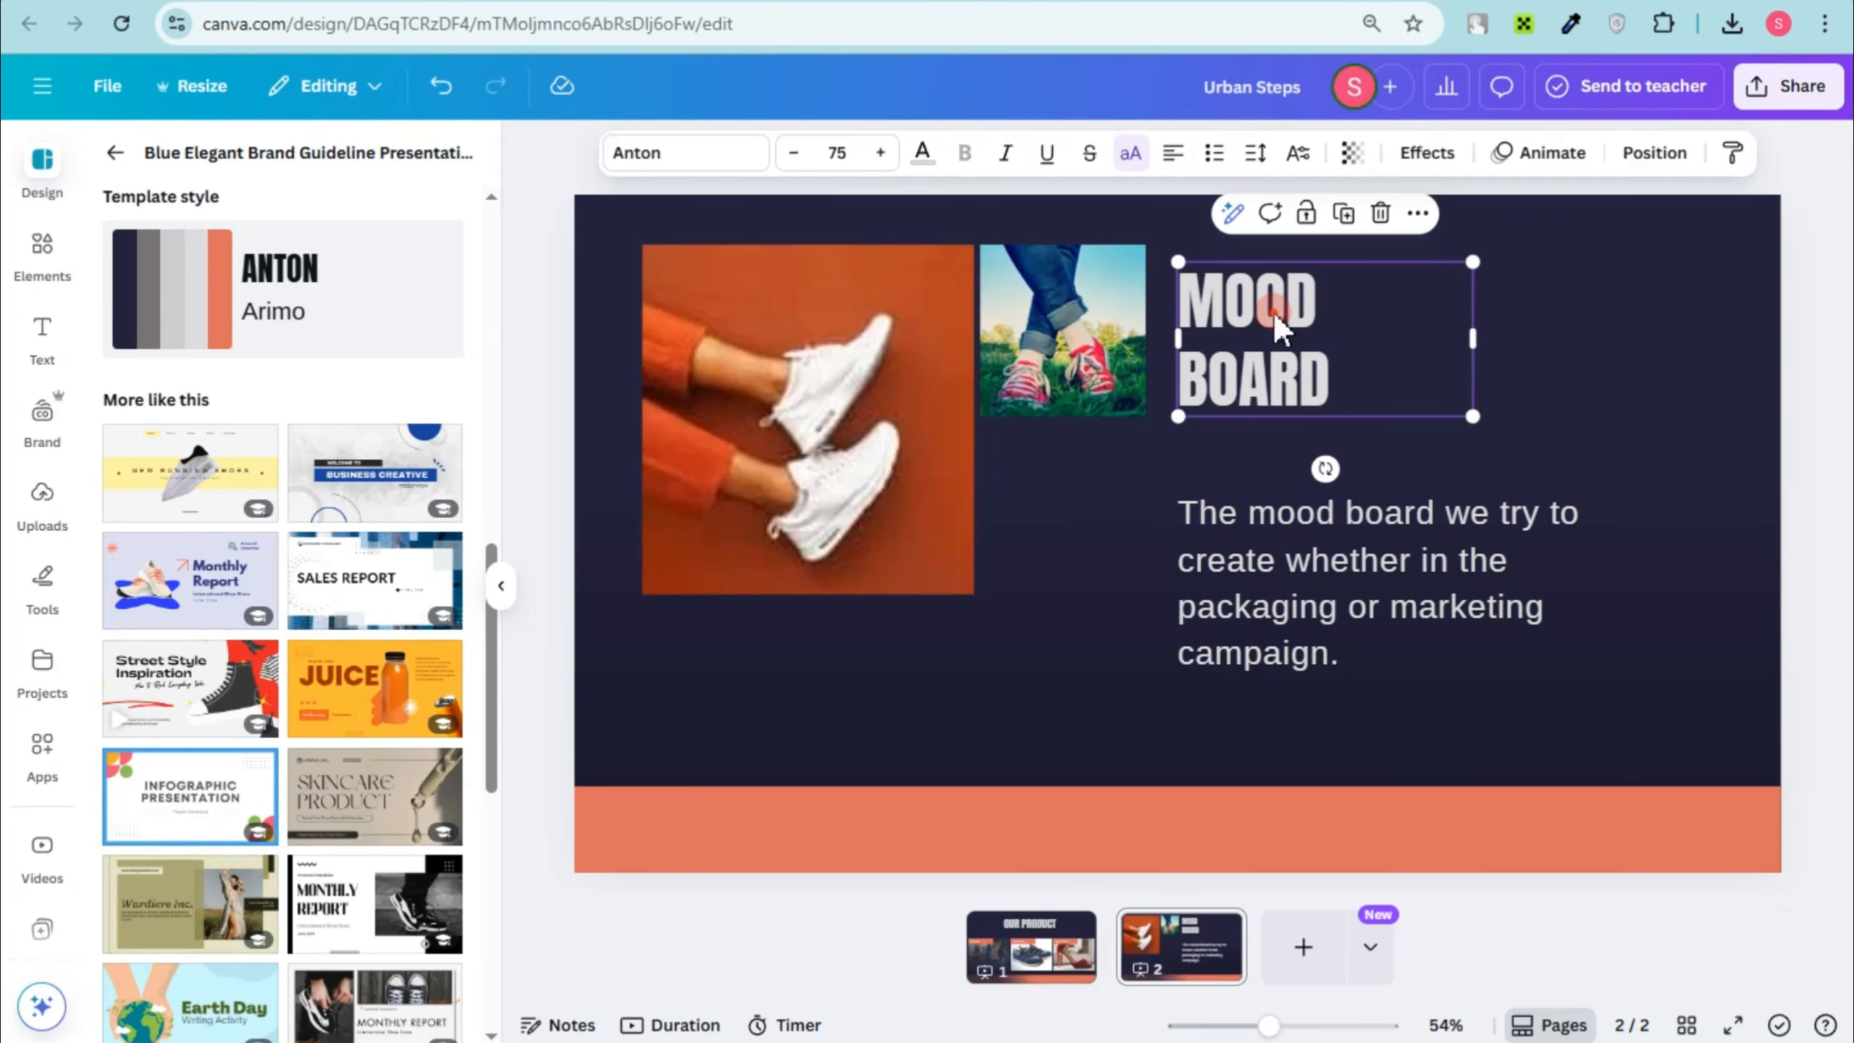
double_click(1277, 310)
type("C")
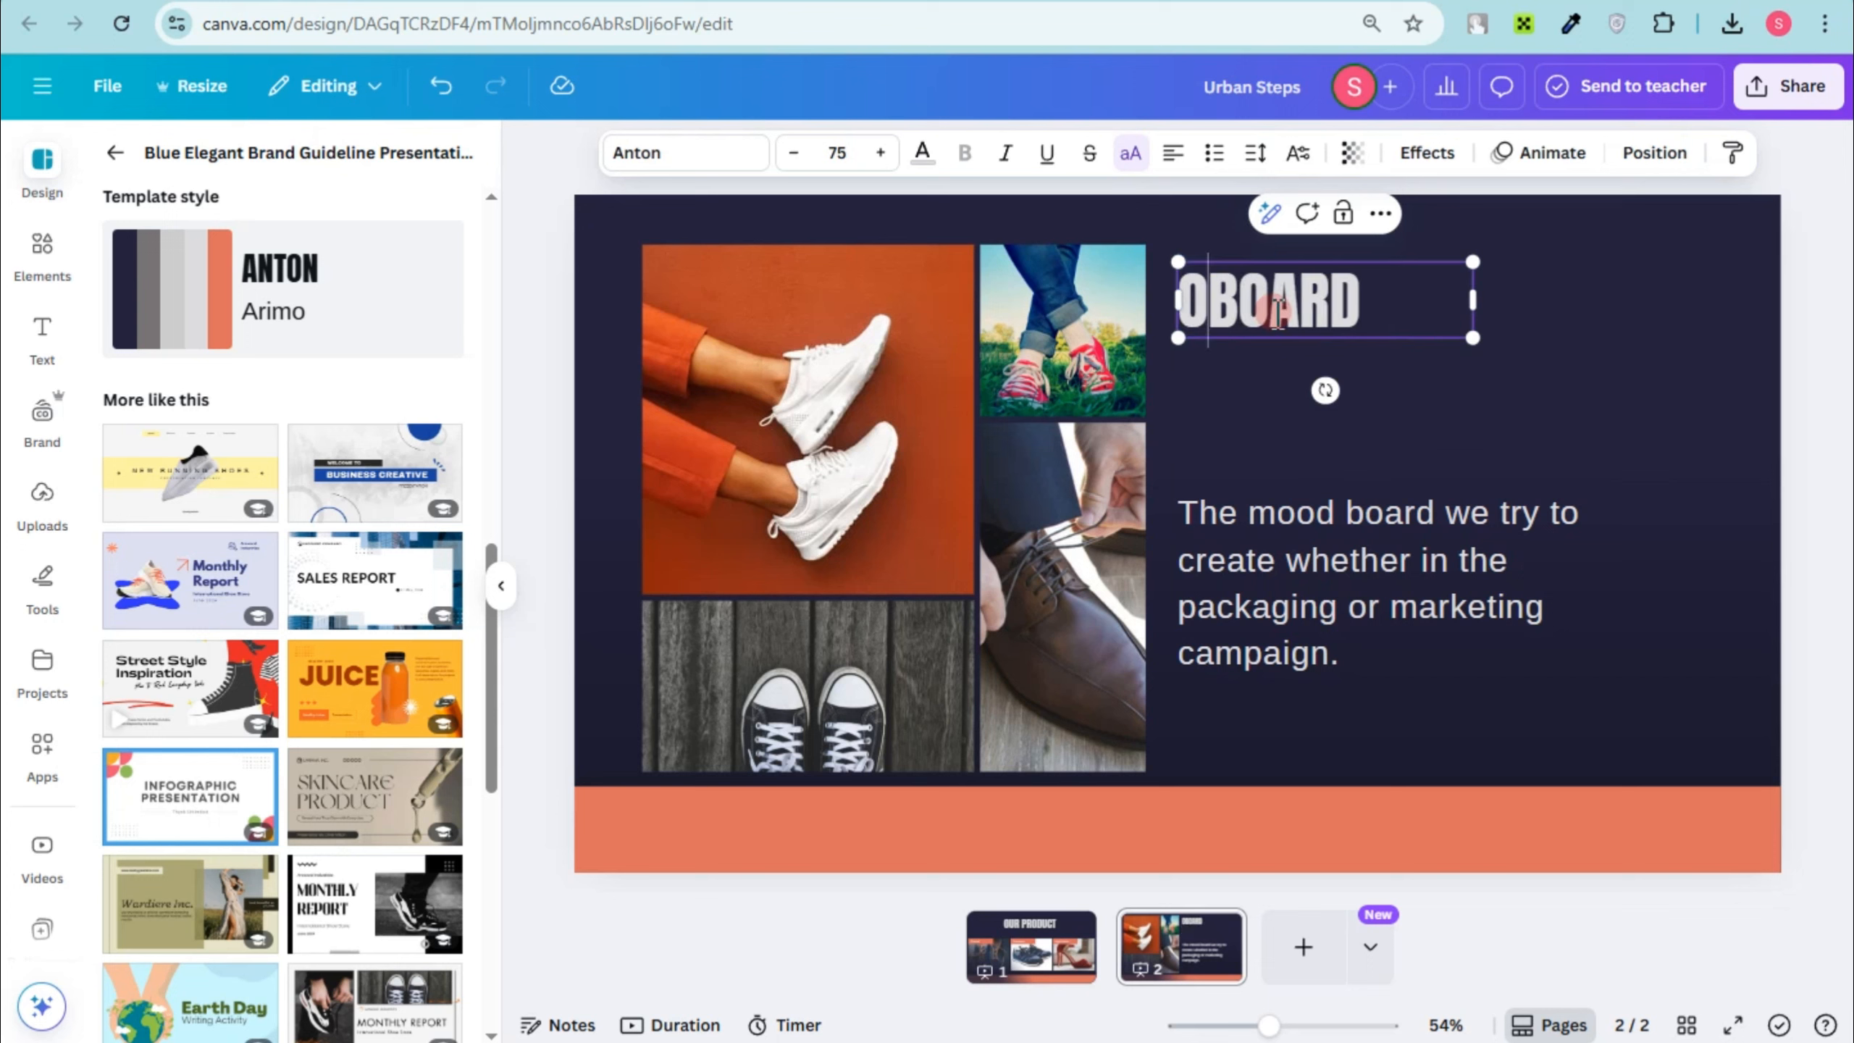
key("BackSpace")
type("COLLE")
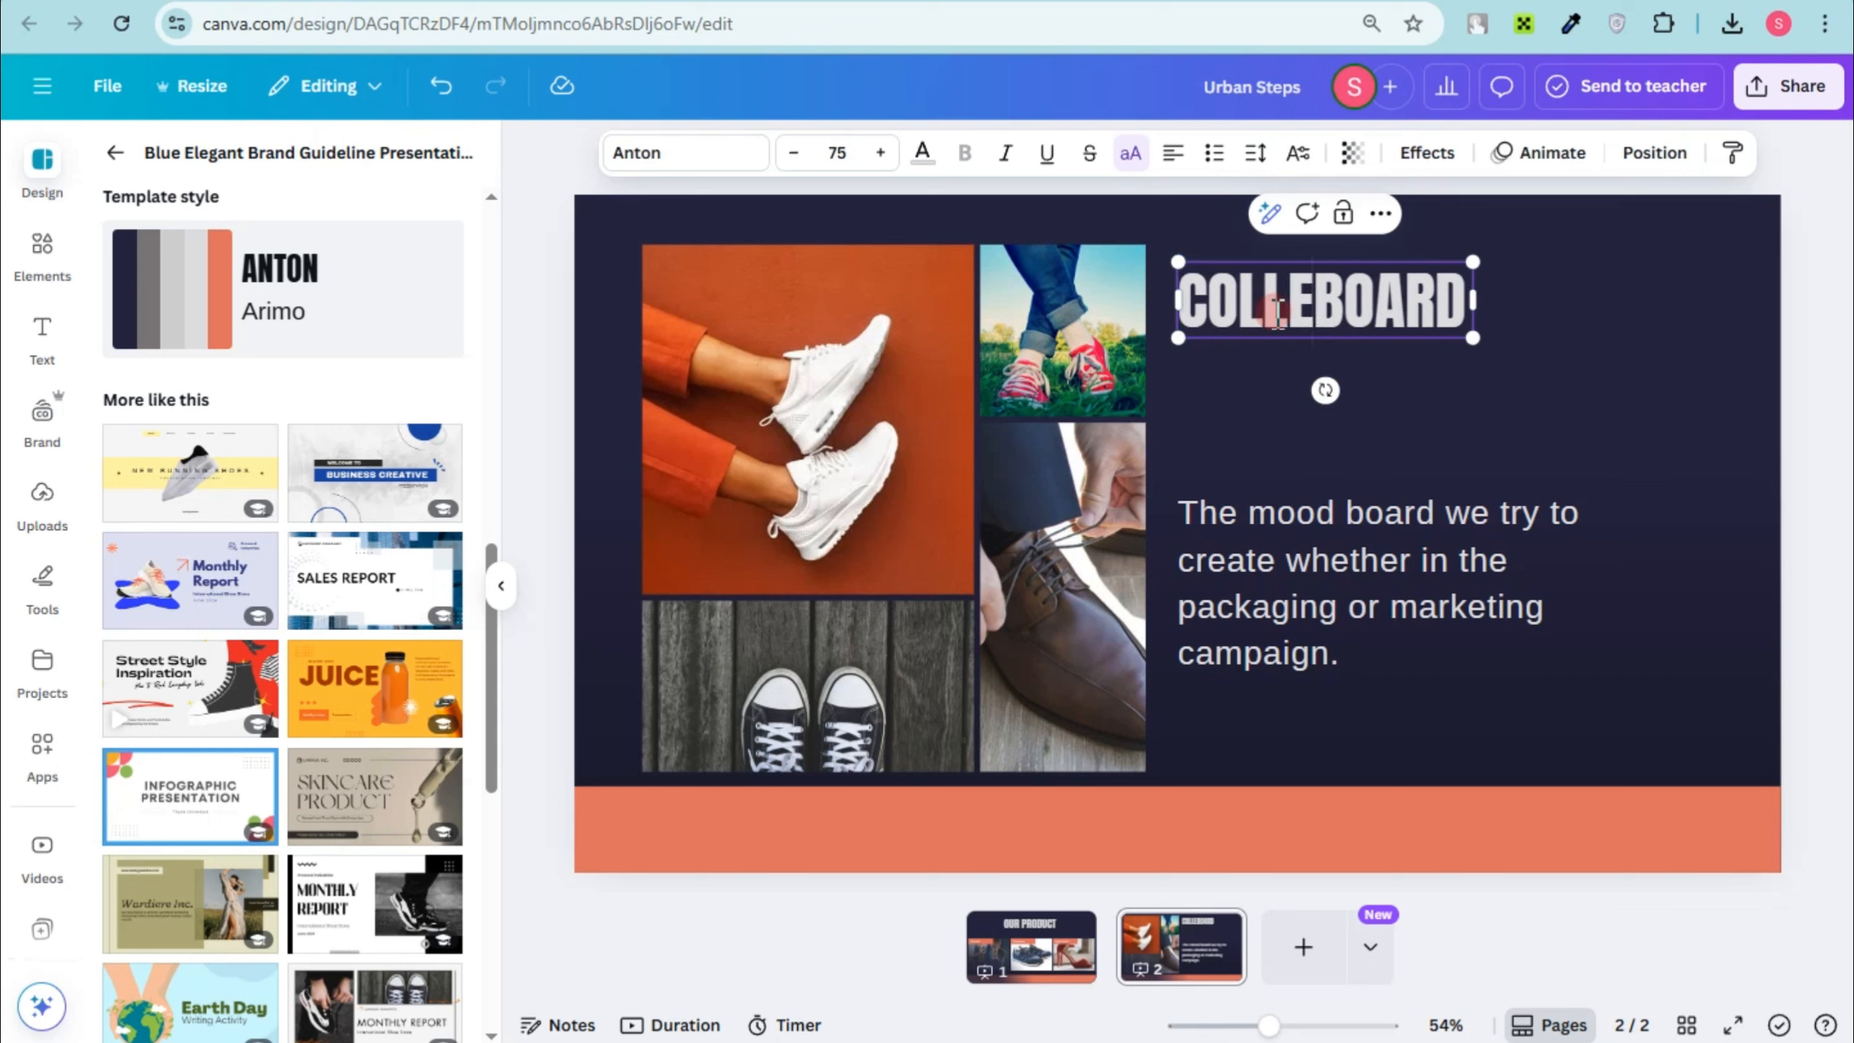
type("TIO")
key("BackSpace")
key("BackSpace")
key("BackSpace")
key("BackSpace")
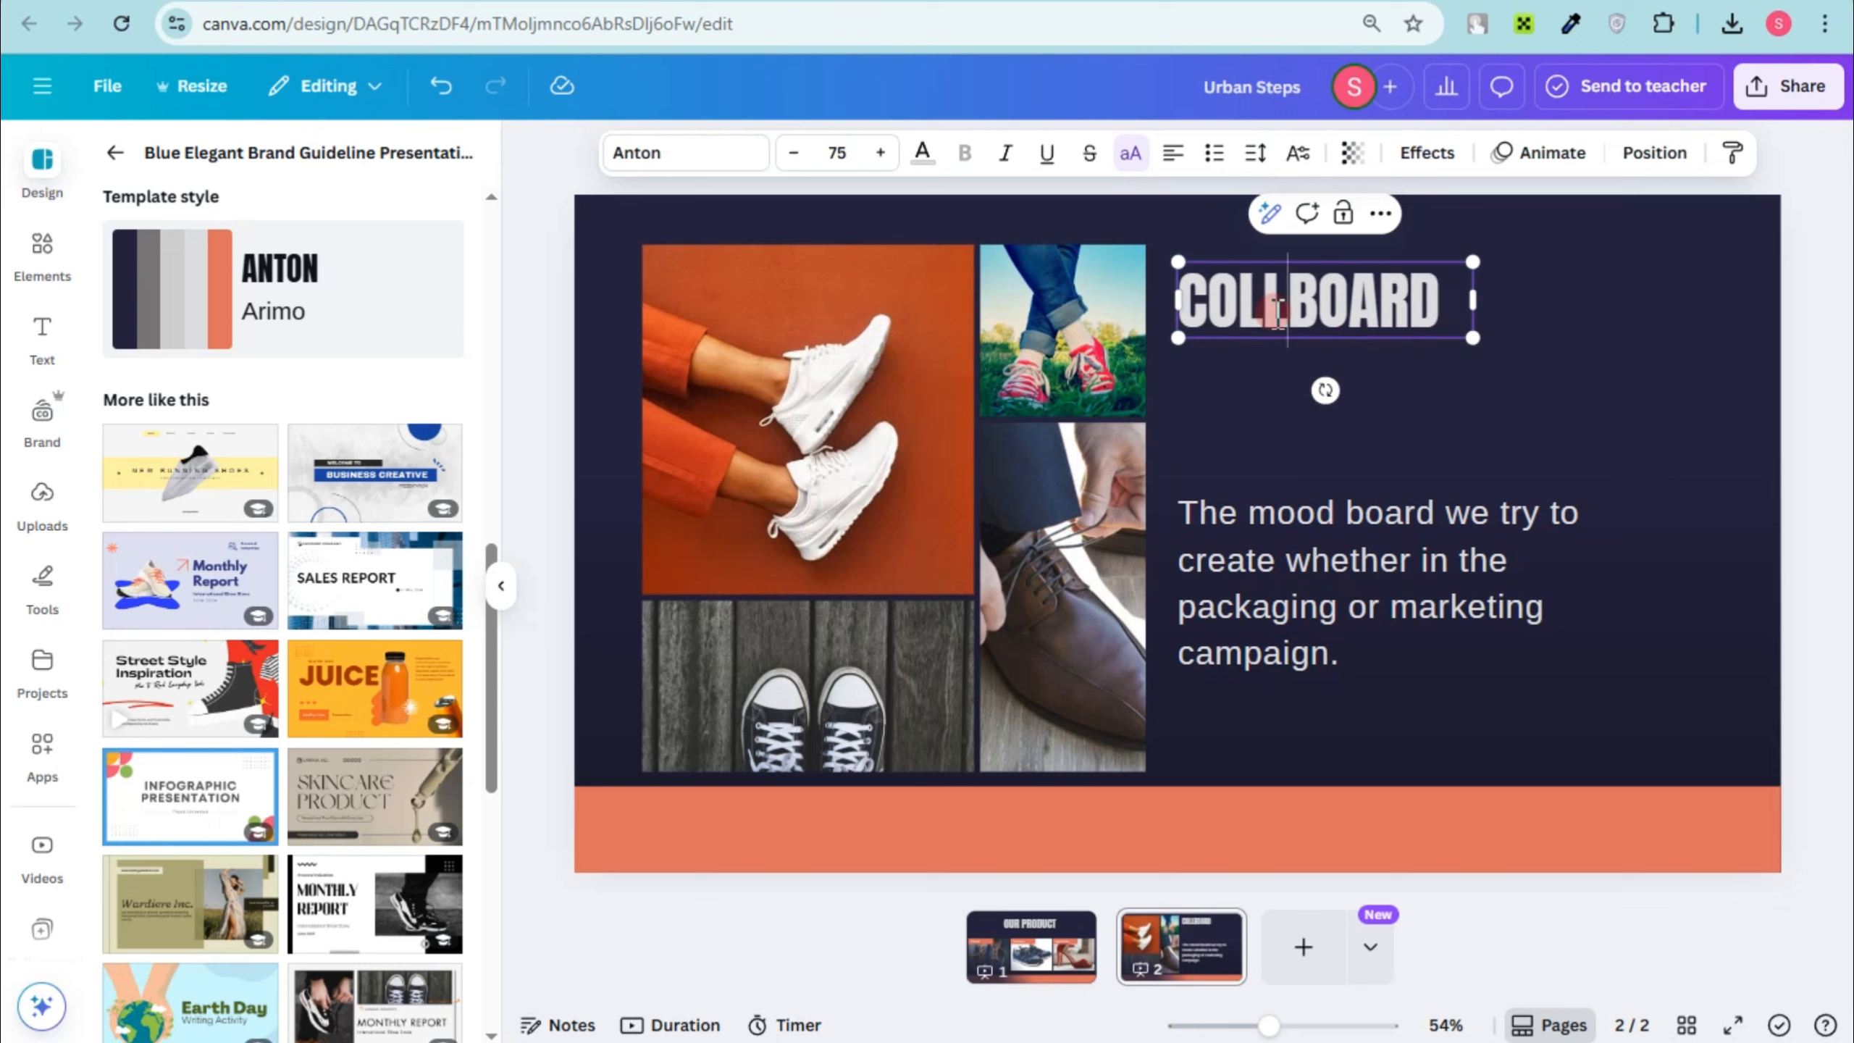
type("ECTION")
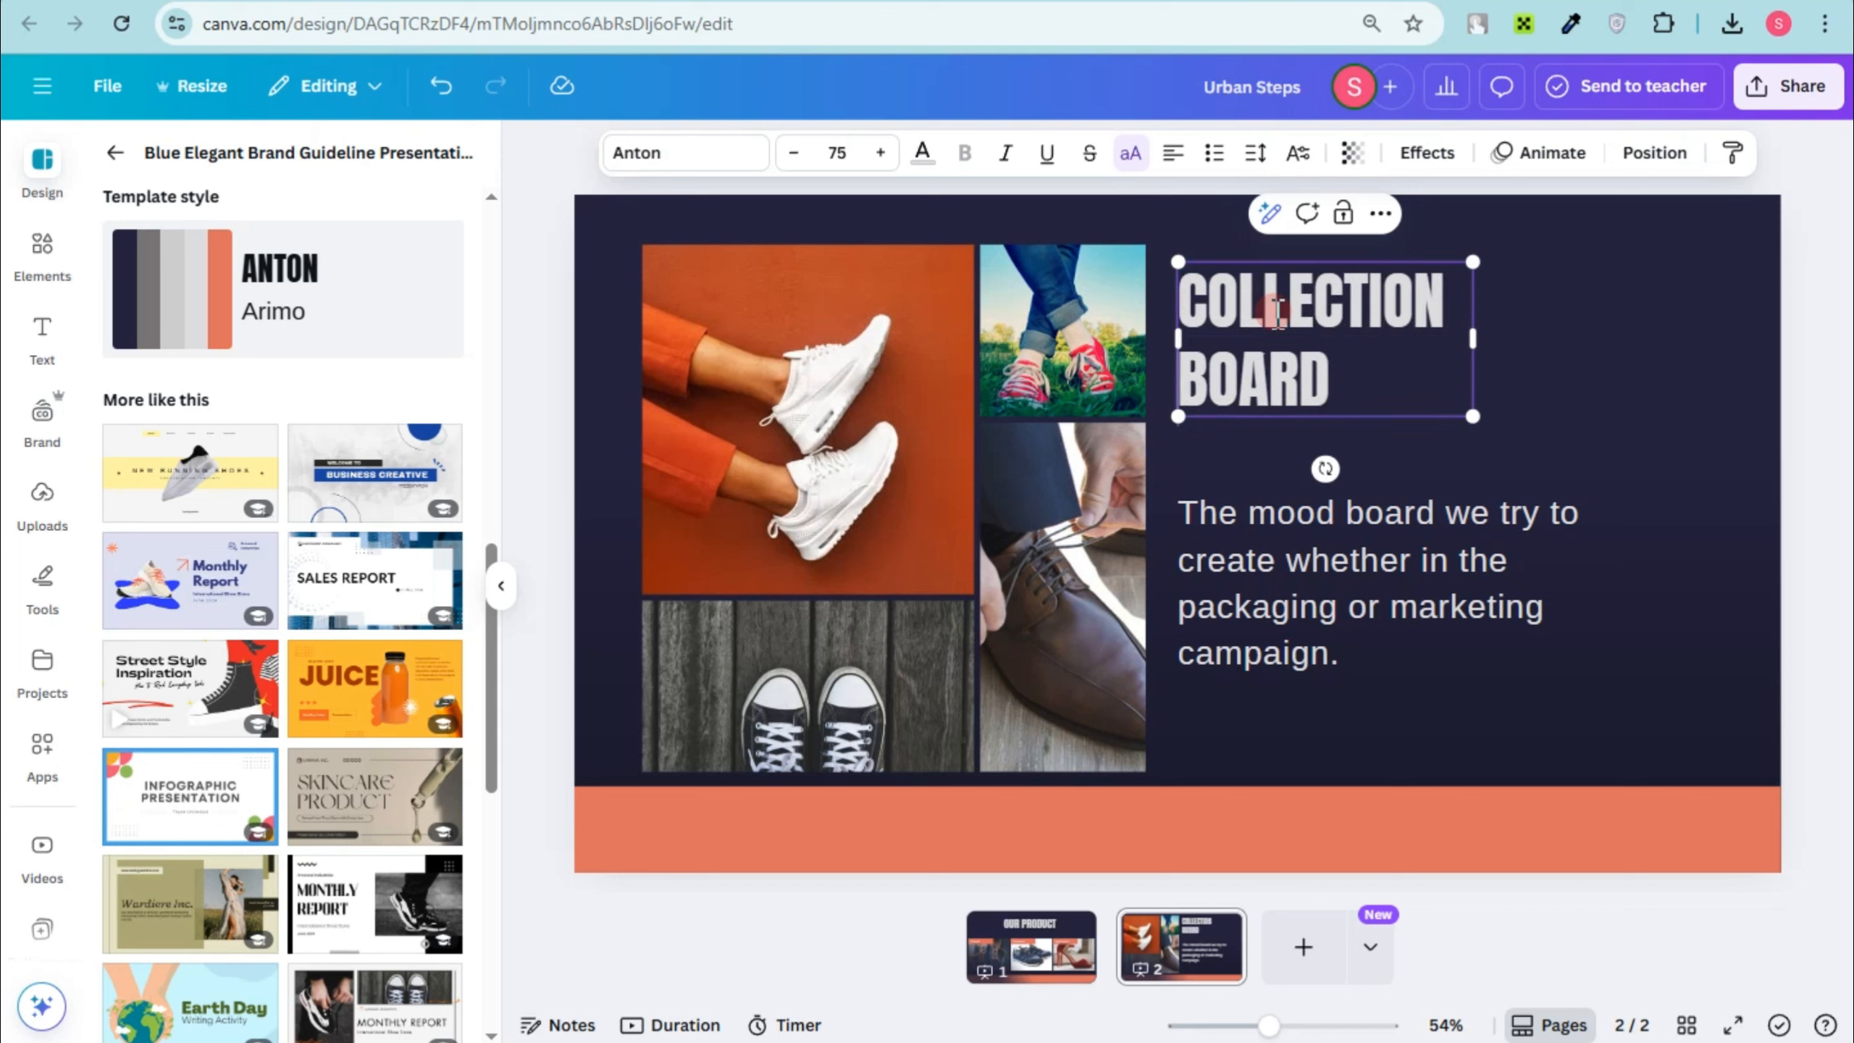
left_click_drag(1419, 295, 1454, 359)
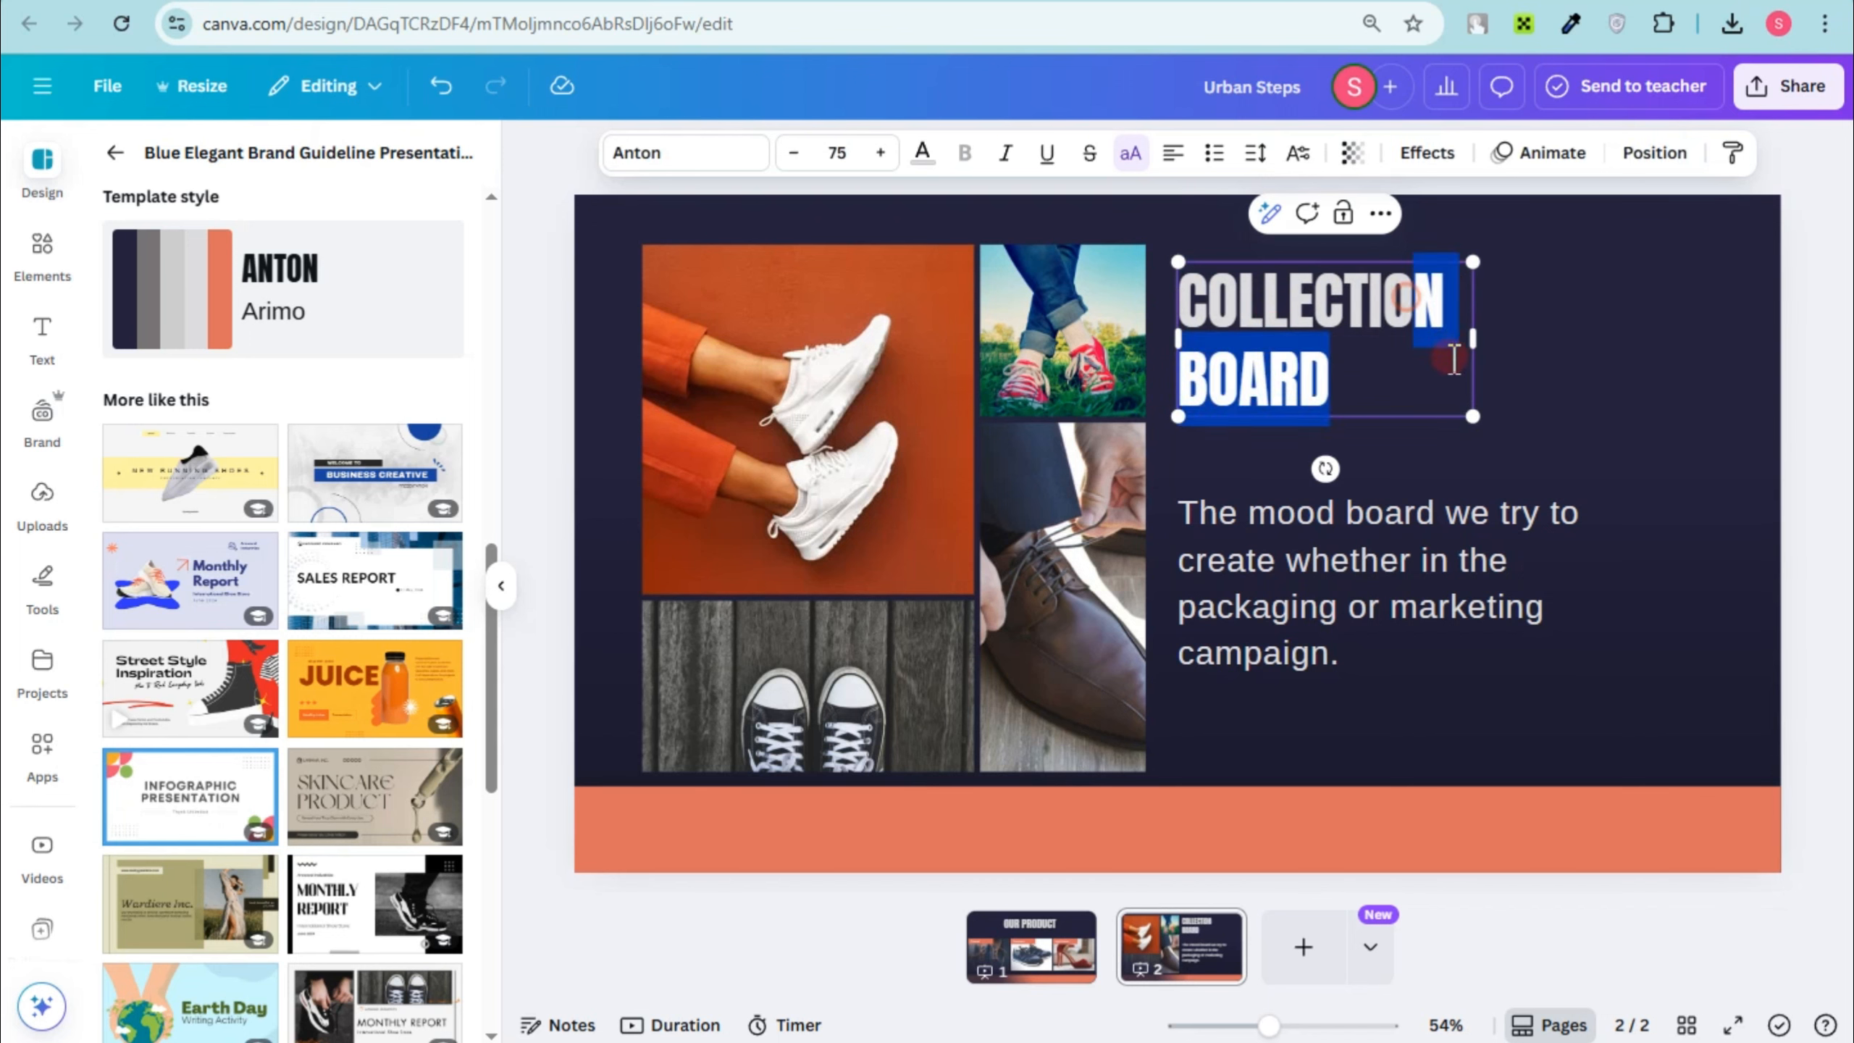
key("BackSpace")
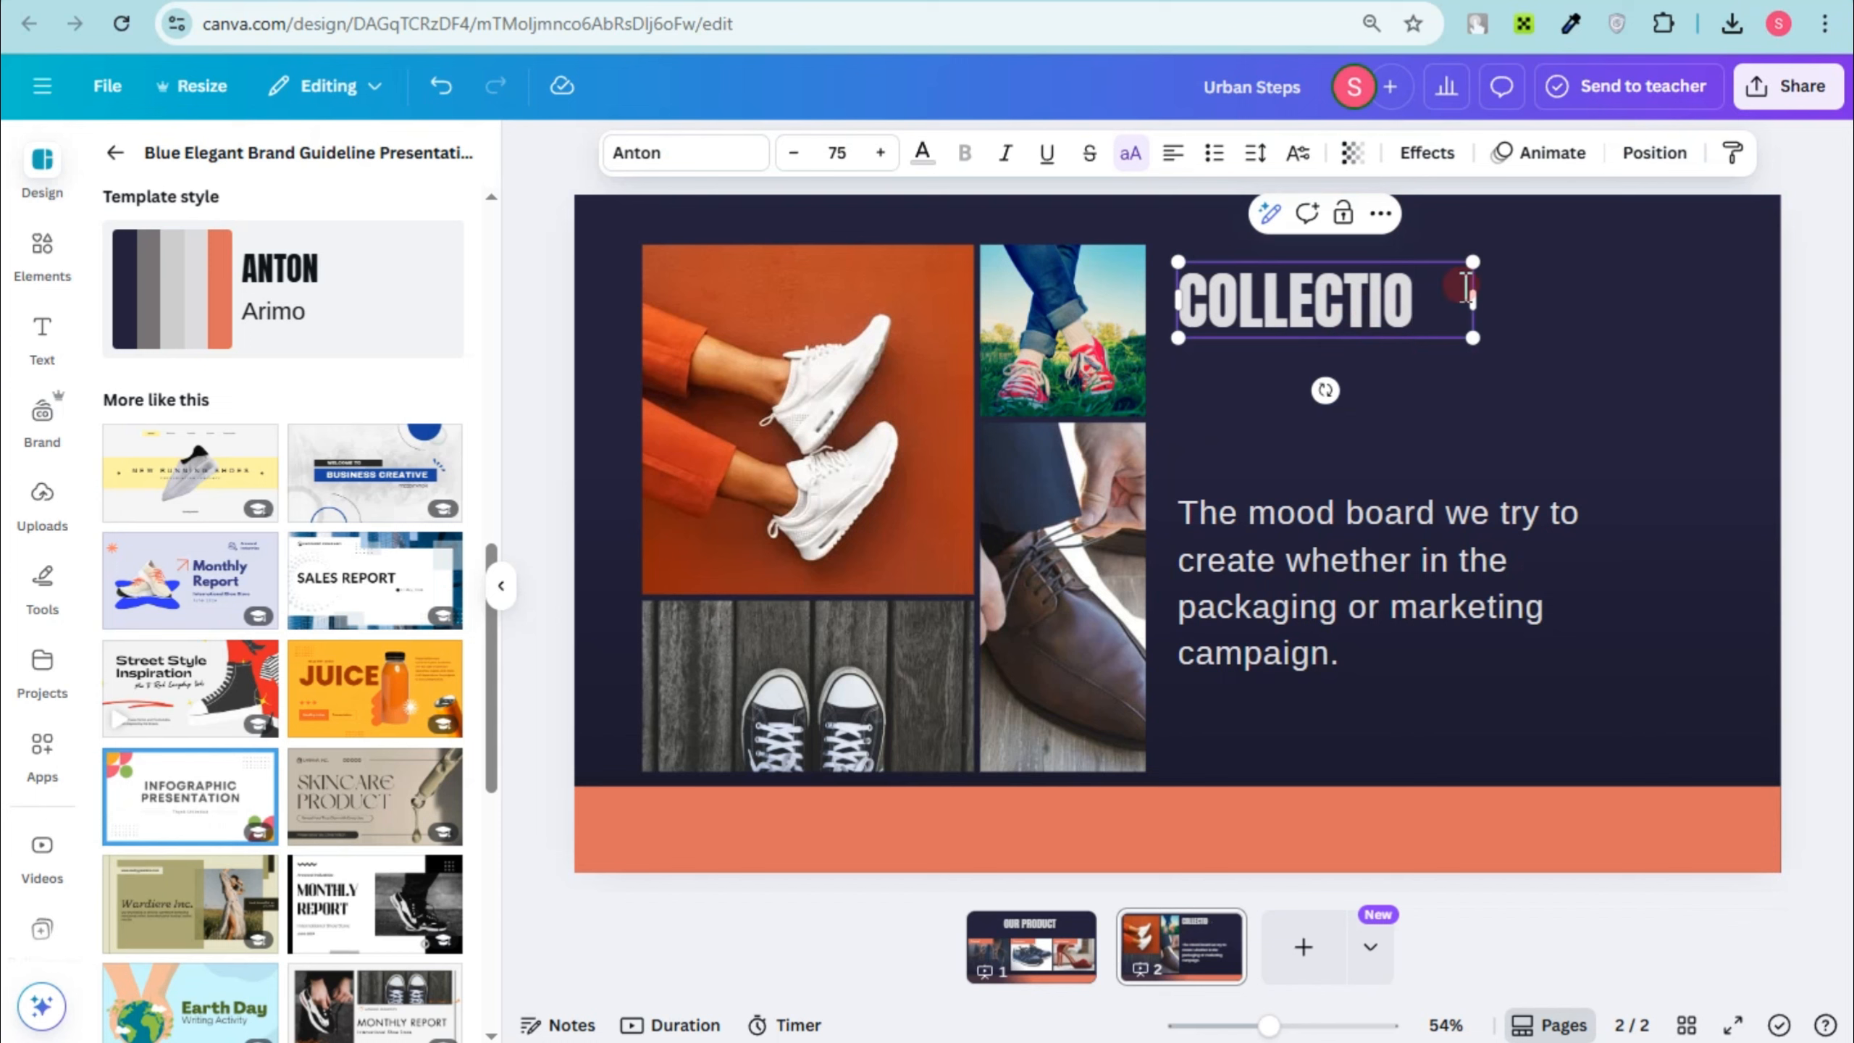
Step: Widen the COLLECTION text box to about 663, centre its text, and move the mood board paragraph up beneath it
left_click_drag(1556, 315, 1598, 315)
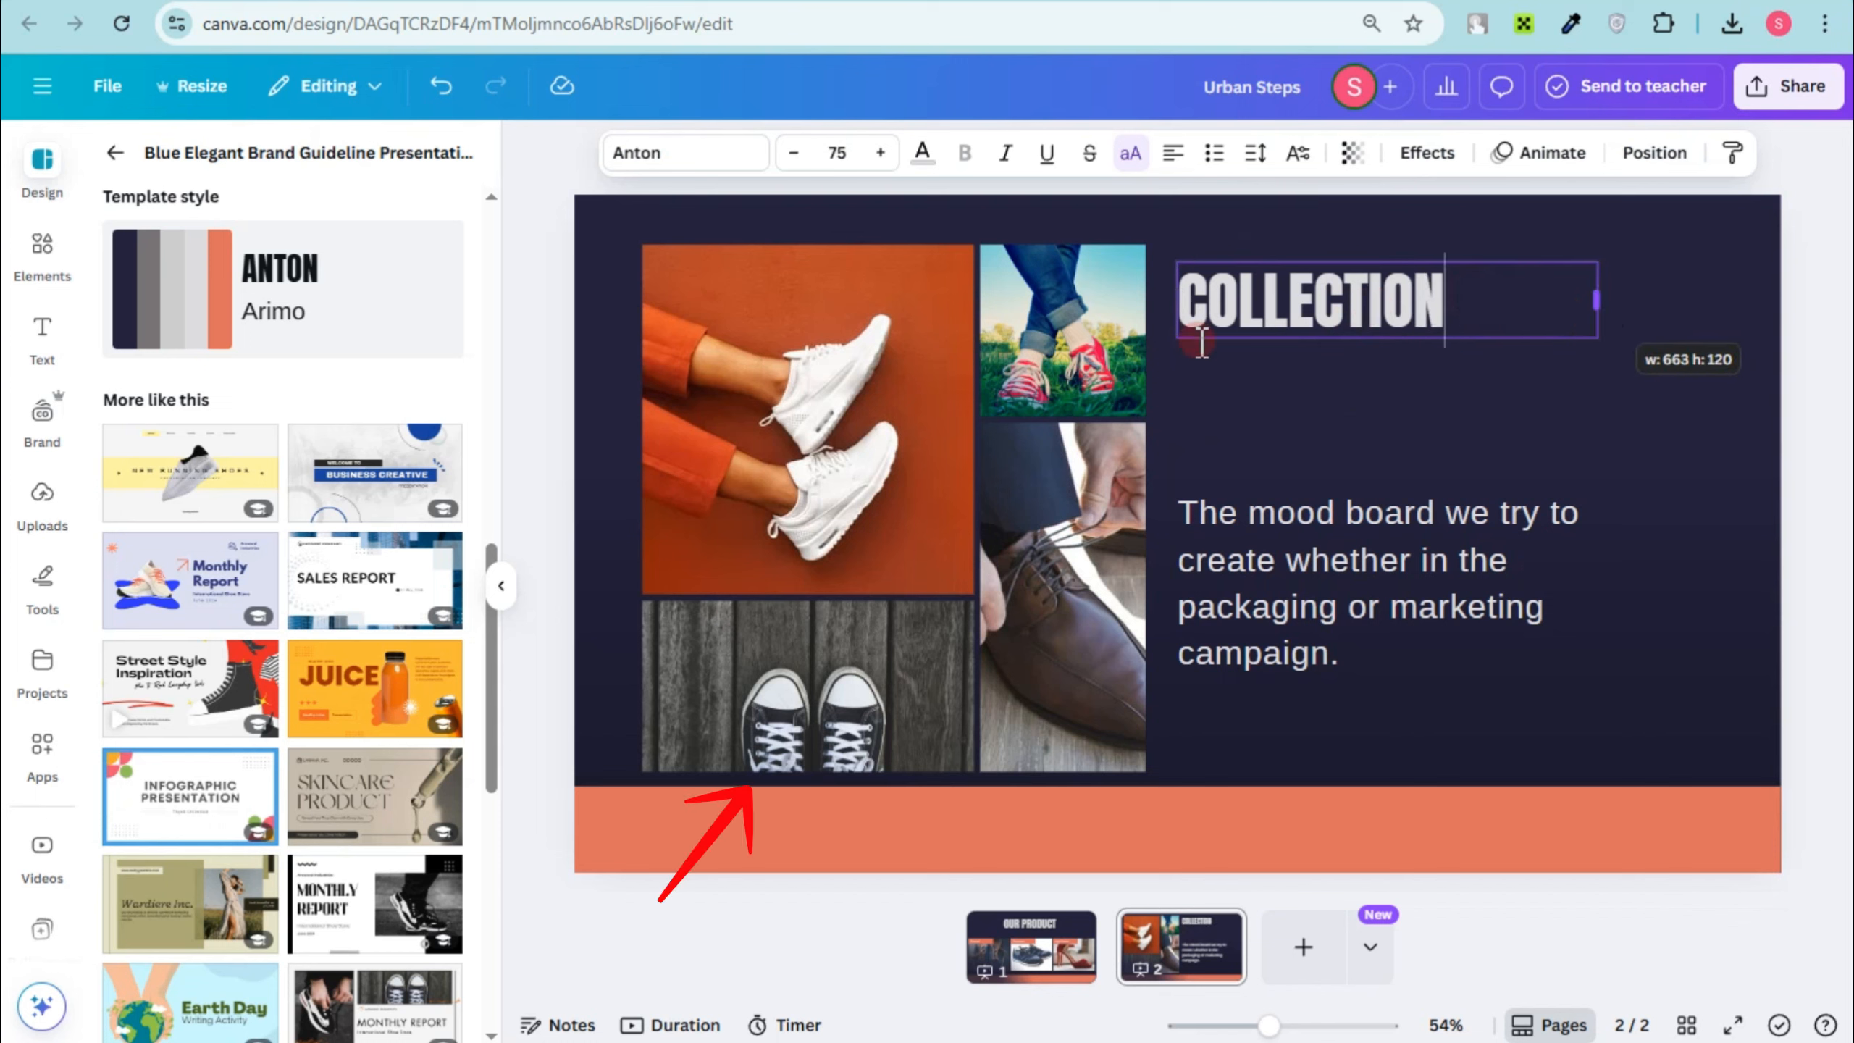
left_click(1175, 157)
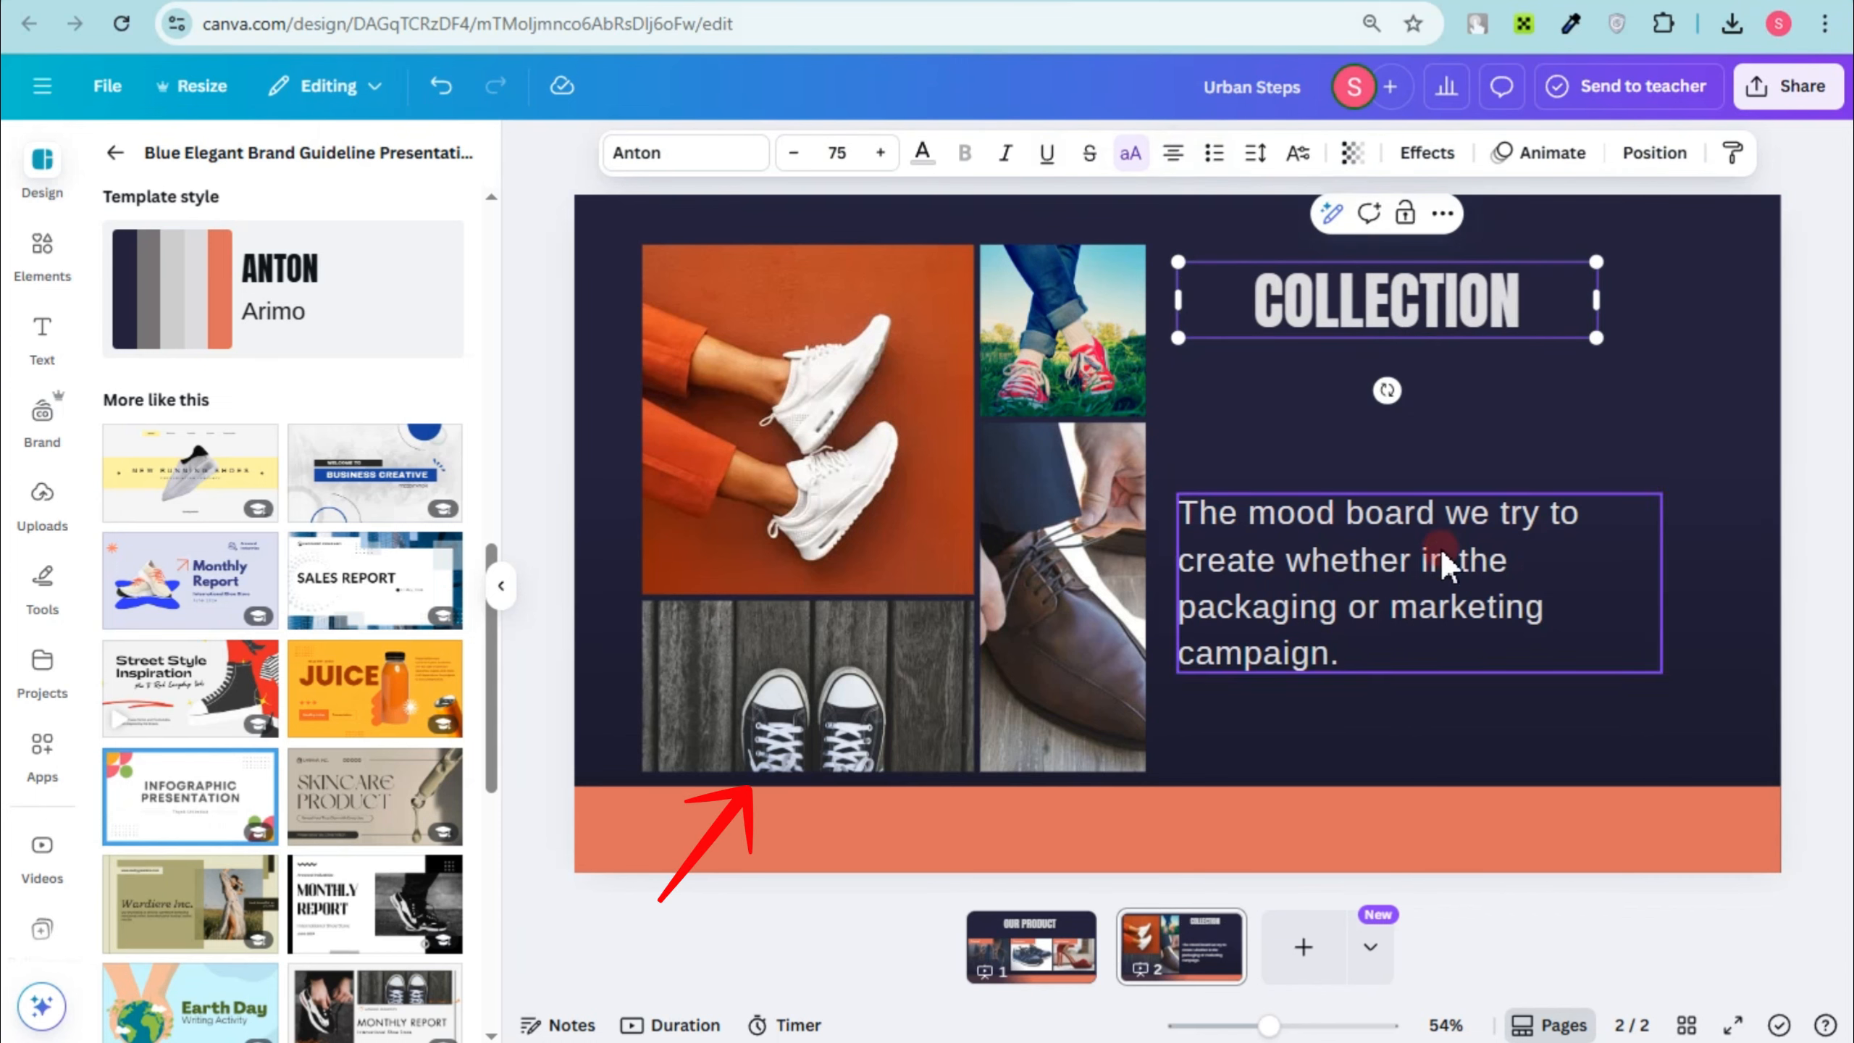
left_click_drag(1435, 551, 1430, 461)
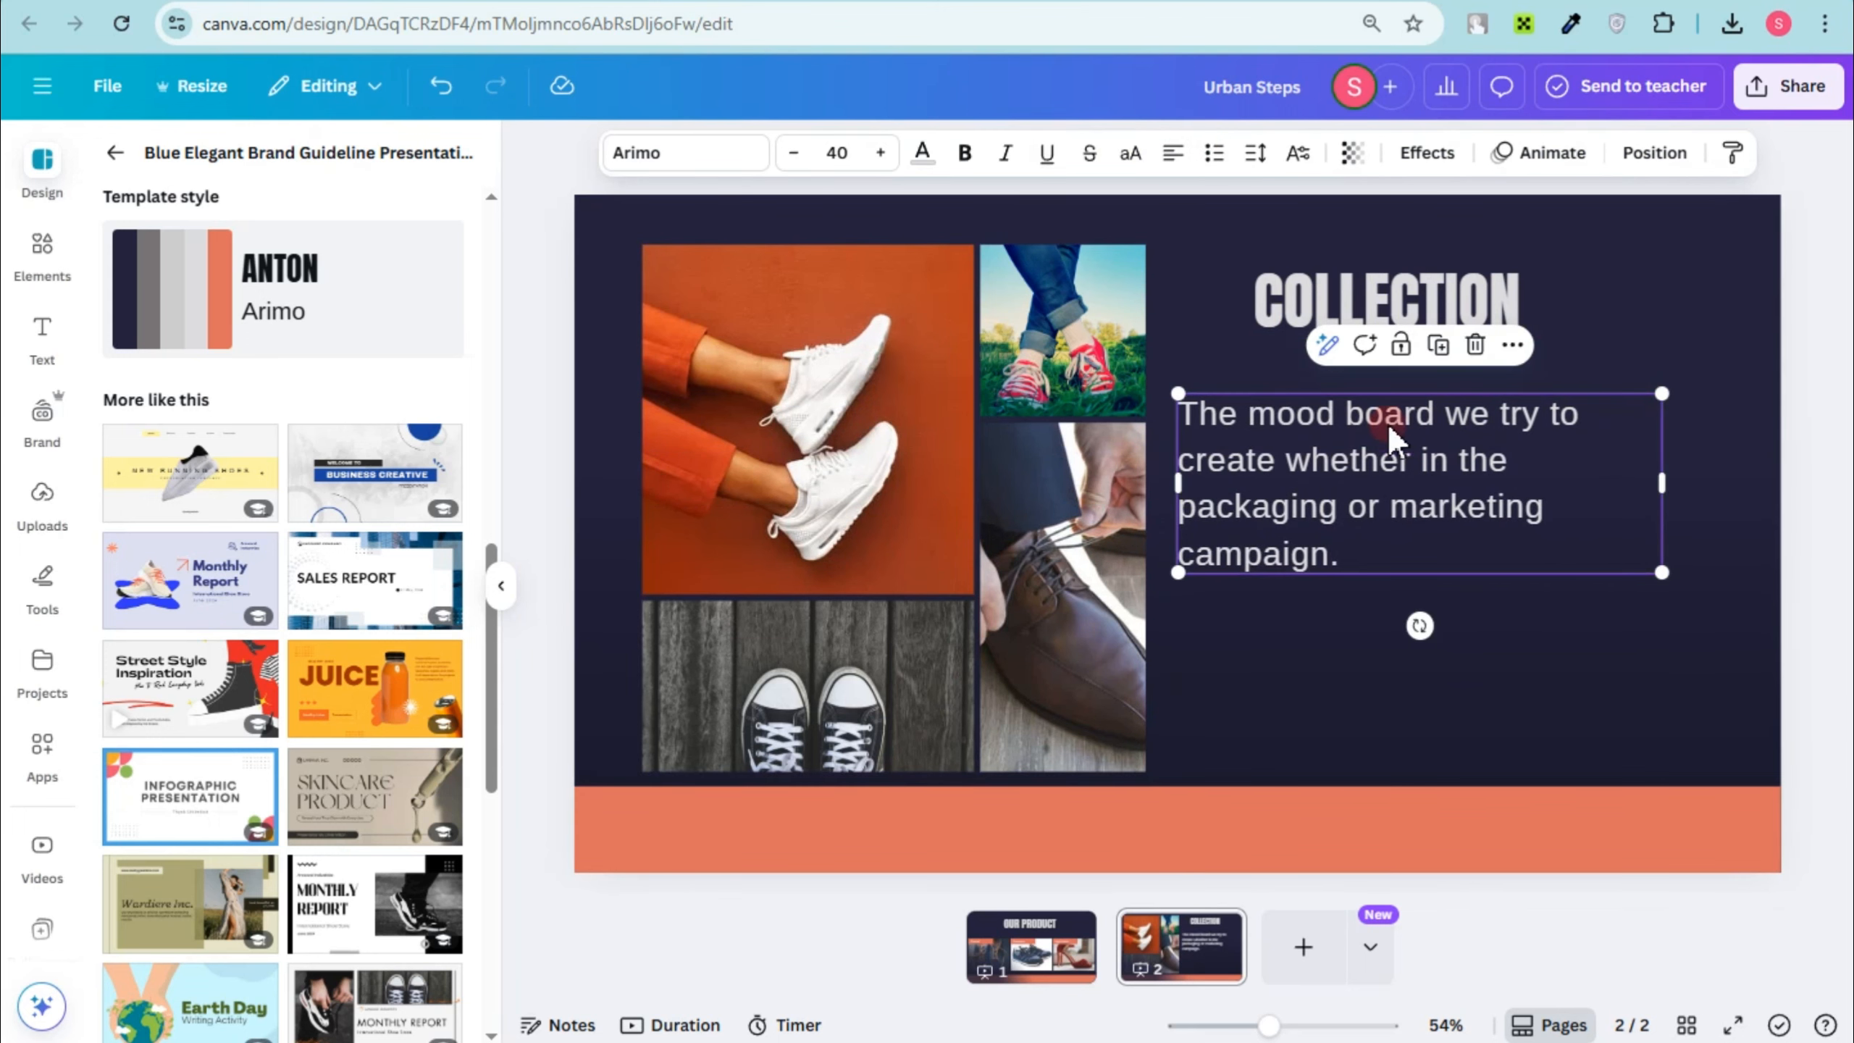
Step: Enlarge the COLLECTION heading and reposition it beside the shoe photos
left_click(1564, 319)
left_click_drag(1602, 264, 1802, 230)
left_click_drag(1653, 302, 1591, 315)
Step: Enlarge the mood board paragraph to about font size 49.3 and position it under the COLLECTION heading
left_click_drag(1504, 454, 1551, 467)
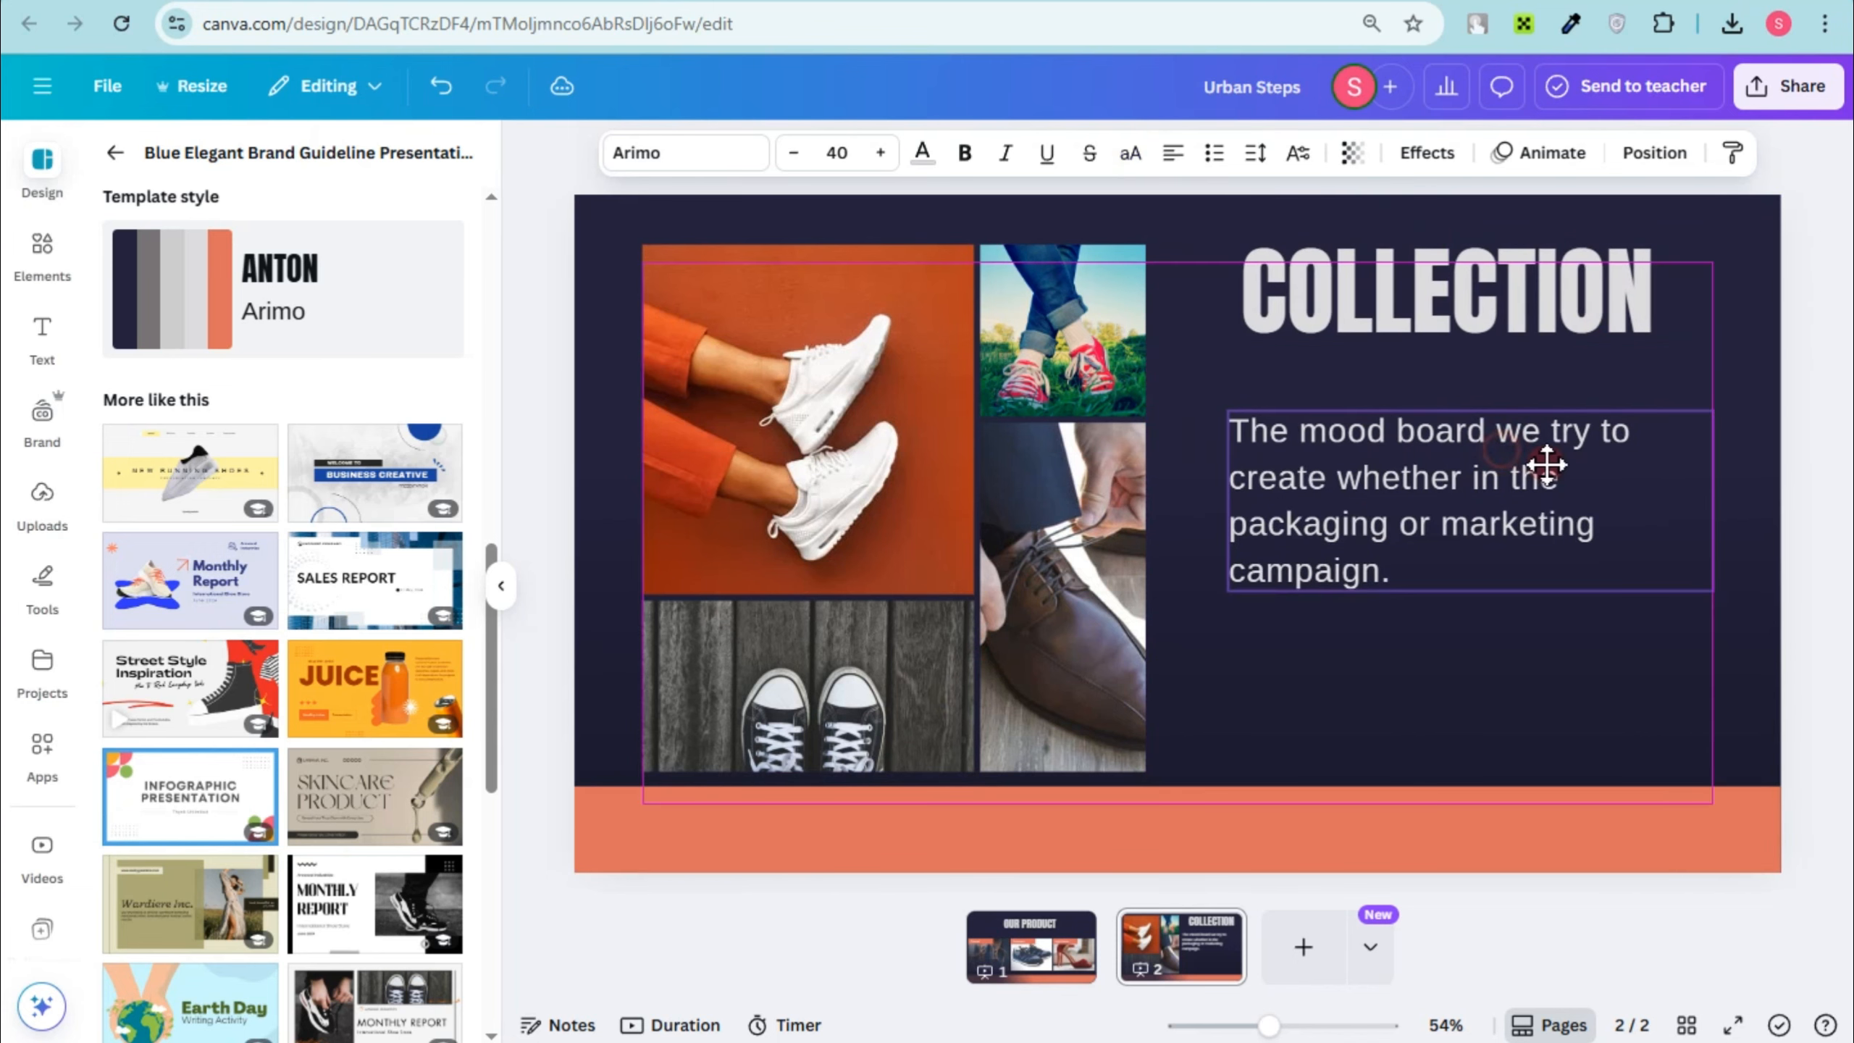
left_click_drag(1708, 410, 1833, 327)
left_click_drag(1573, 468, 1539, 496)
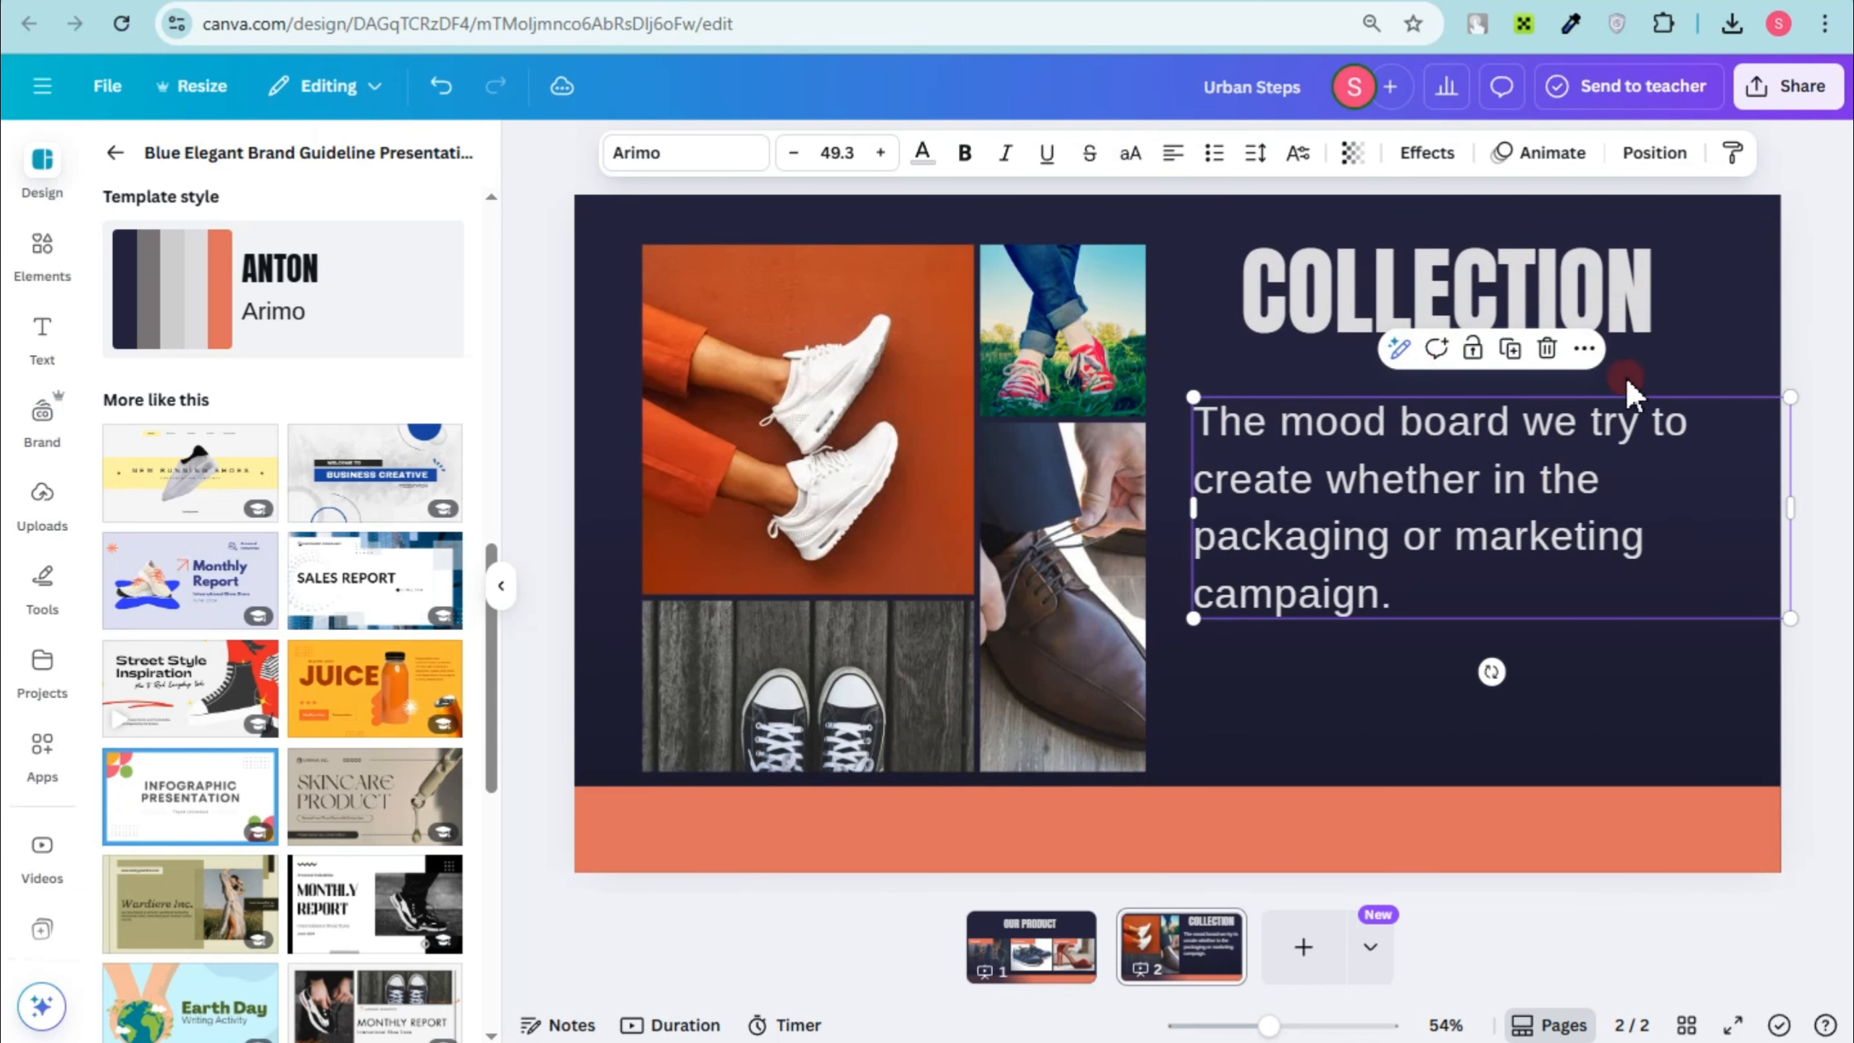
Step: Try the Fat font on the mood board paragraph and settle on Elika Gorica
left_click(725, 165)
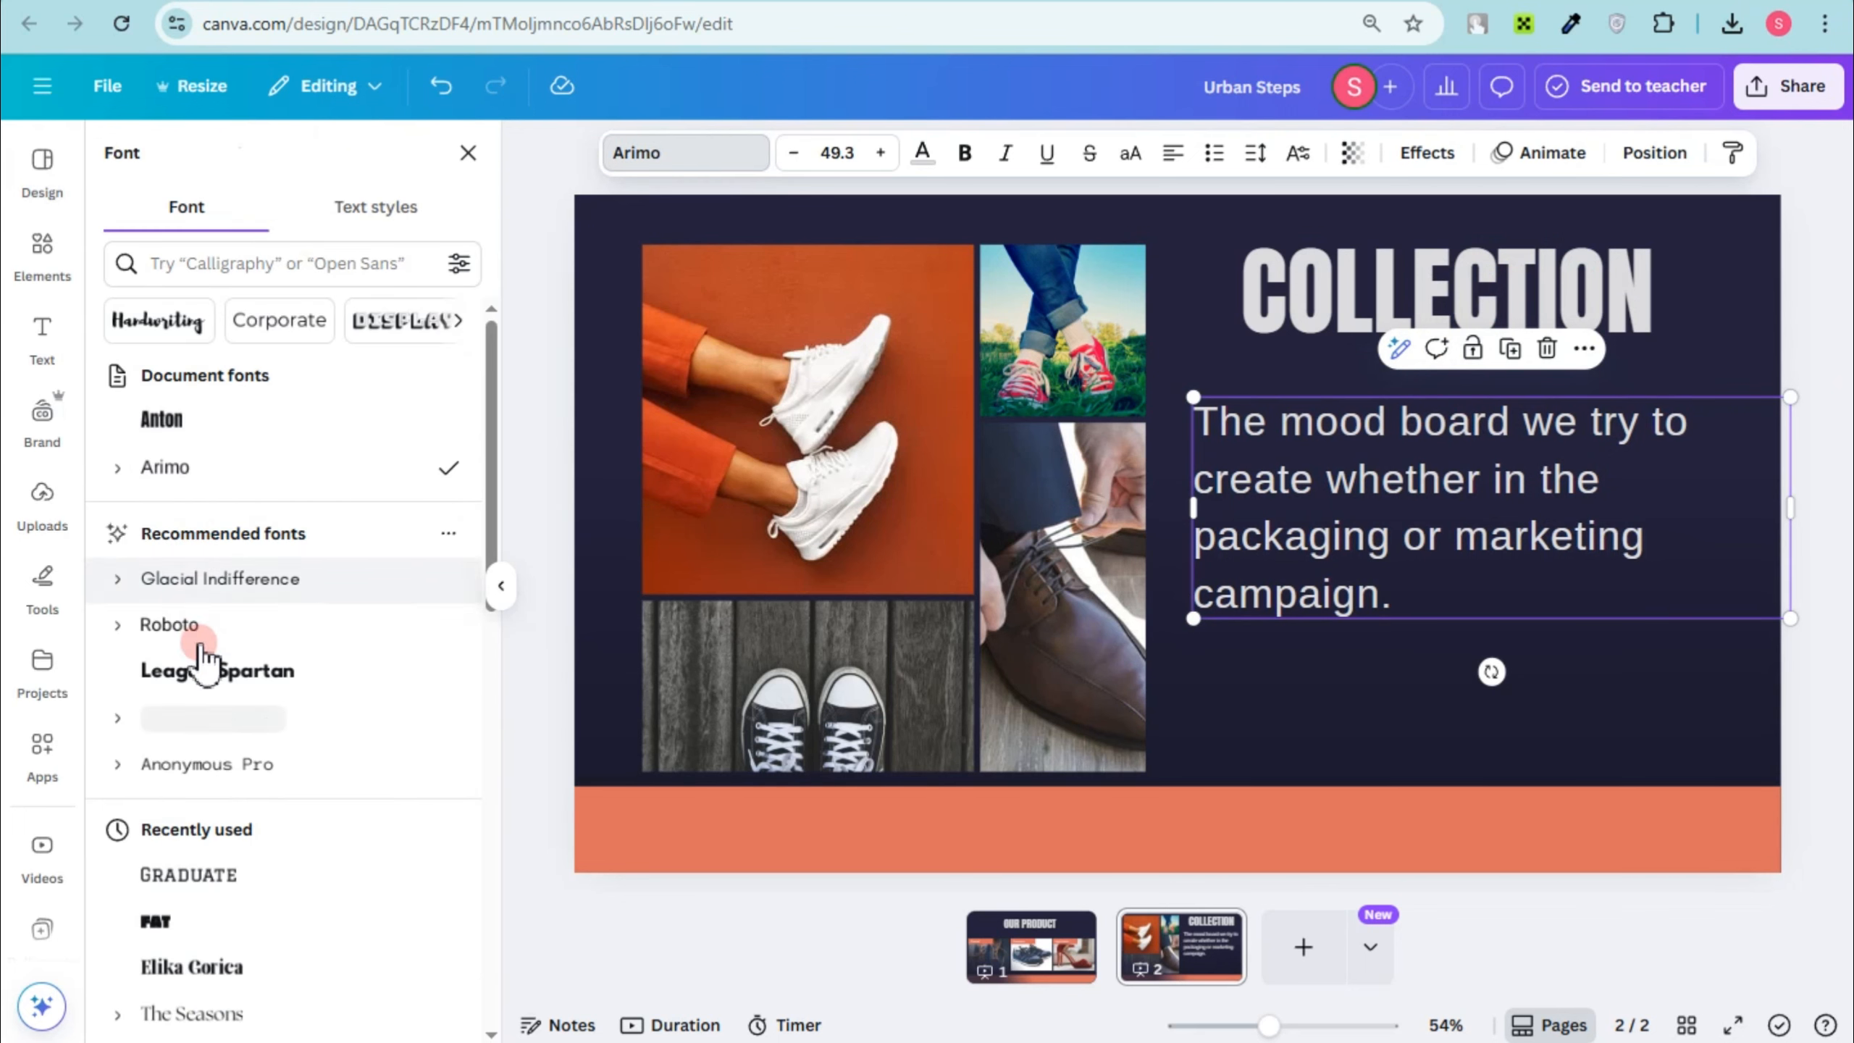
left_click(156, 924)
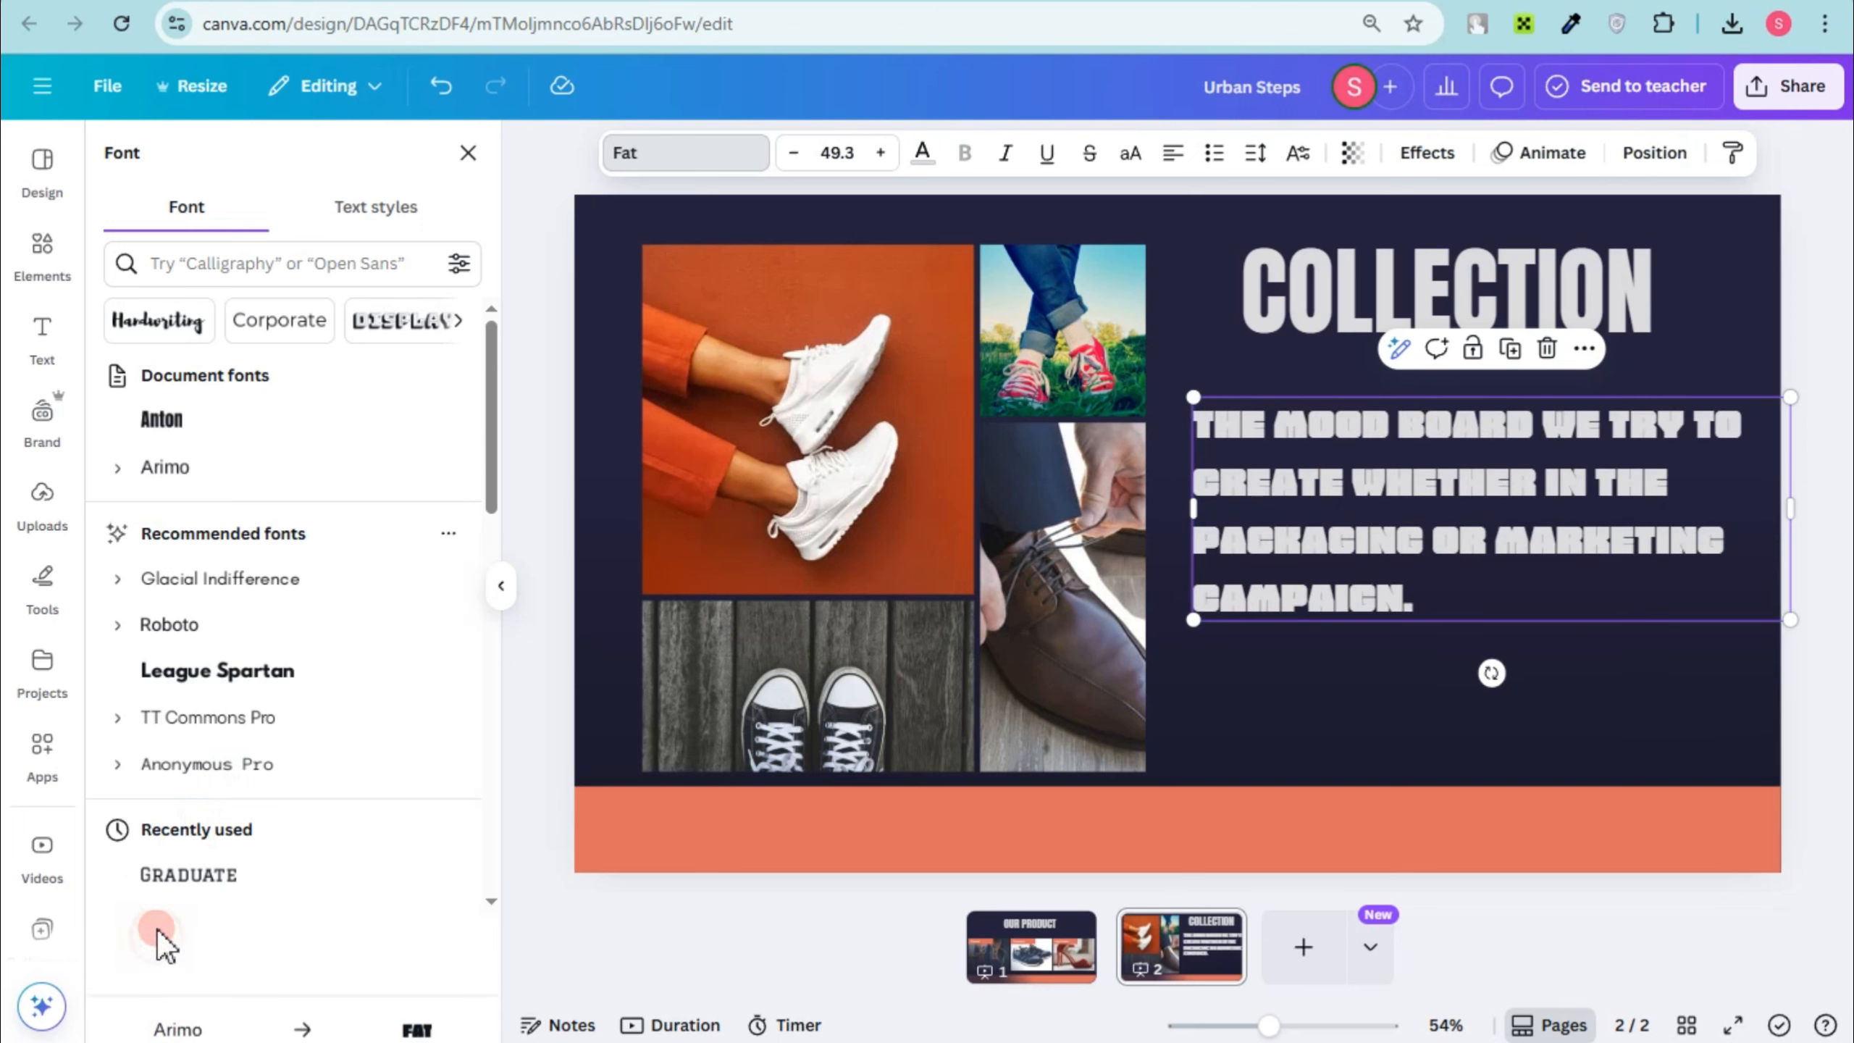
scroll(263, 803, "down", 2)
scroll(259, 816, "down", 3)
left_click(222, 603)
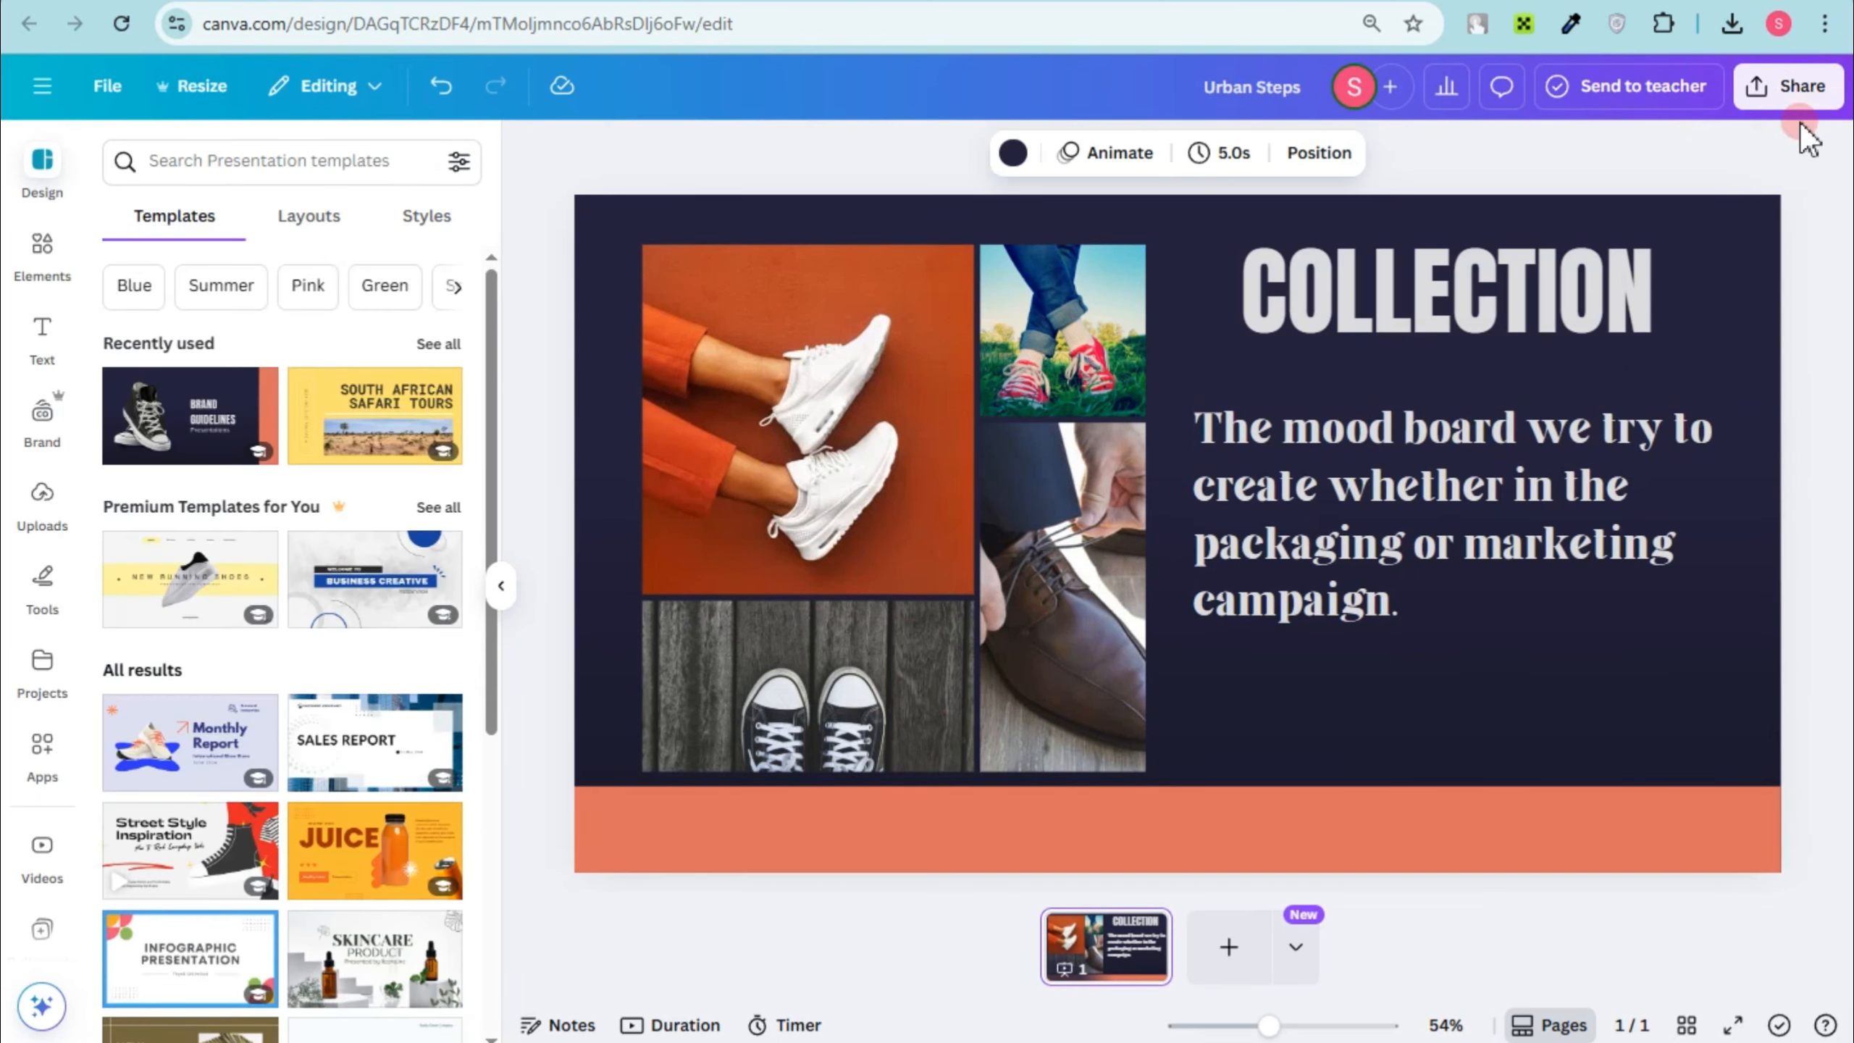
Step: Copy the smart embed link of the COLLECTION design
left_click(1793, 89)
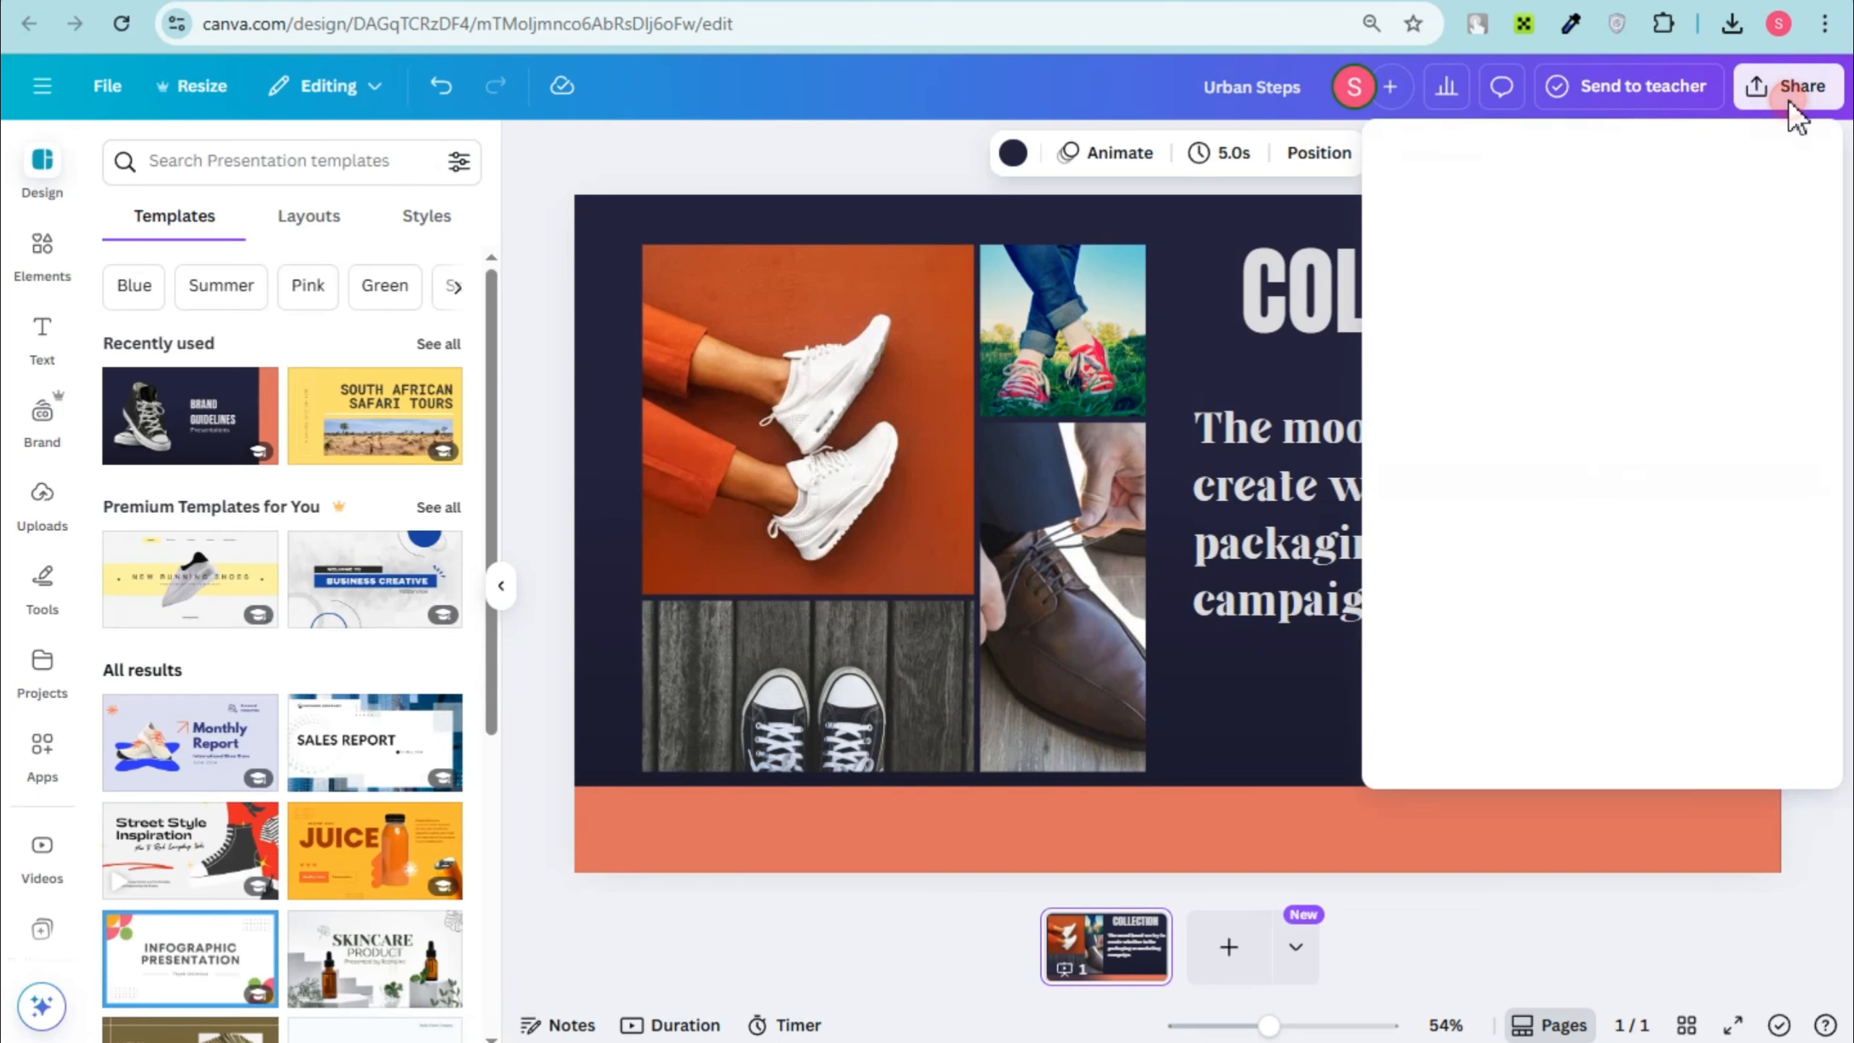
left_click(1772, 700)
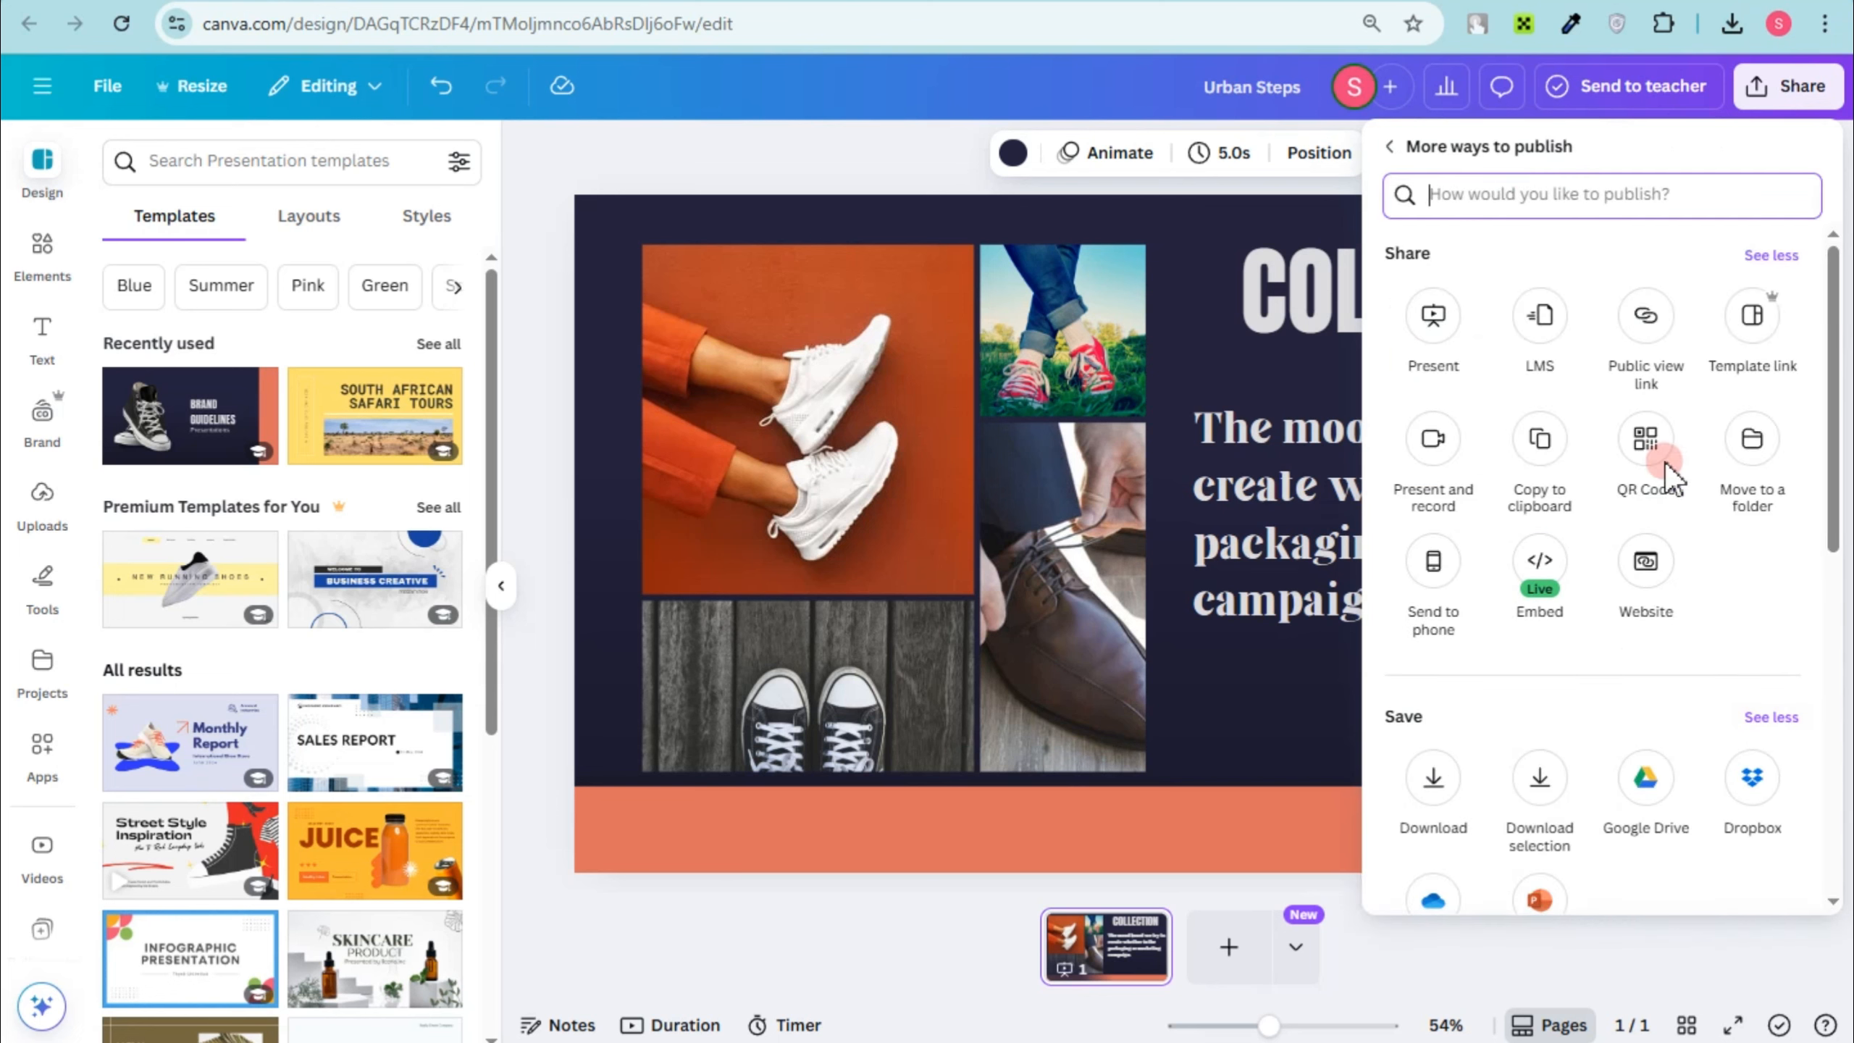
left_click(1542, 583)
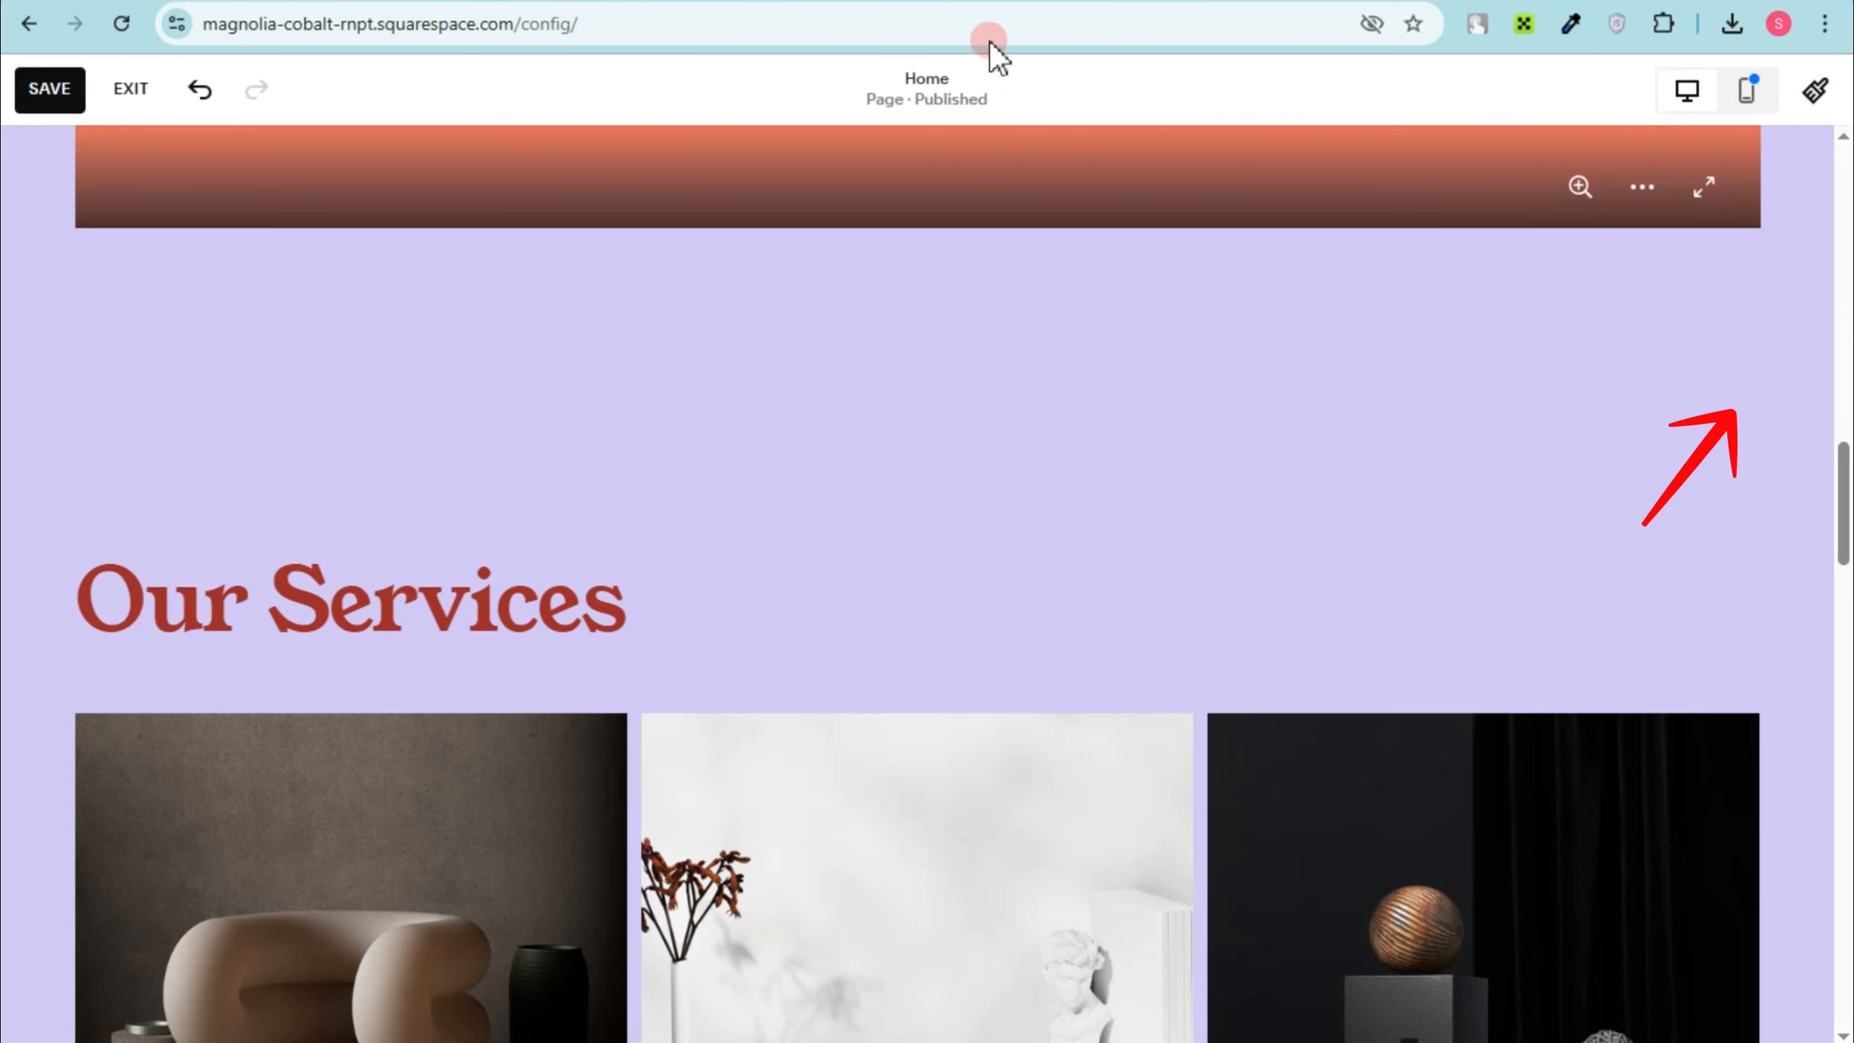
Step: Switch to the Squarespace home page and add a blank section above Our Services
scroll(1009, 487, "down", 3)
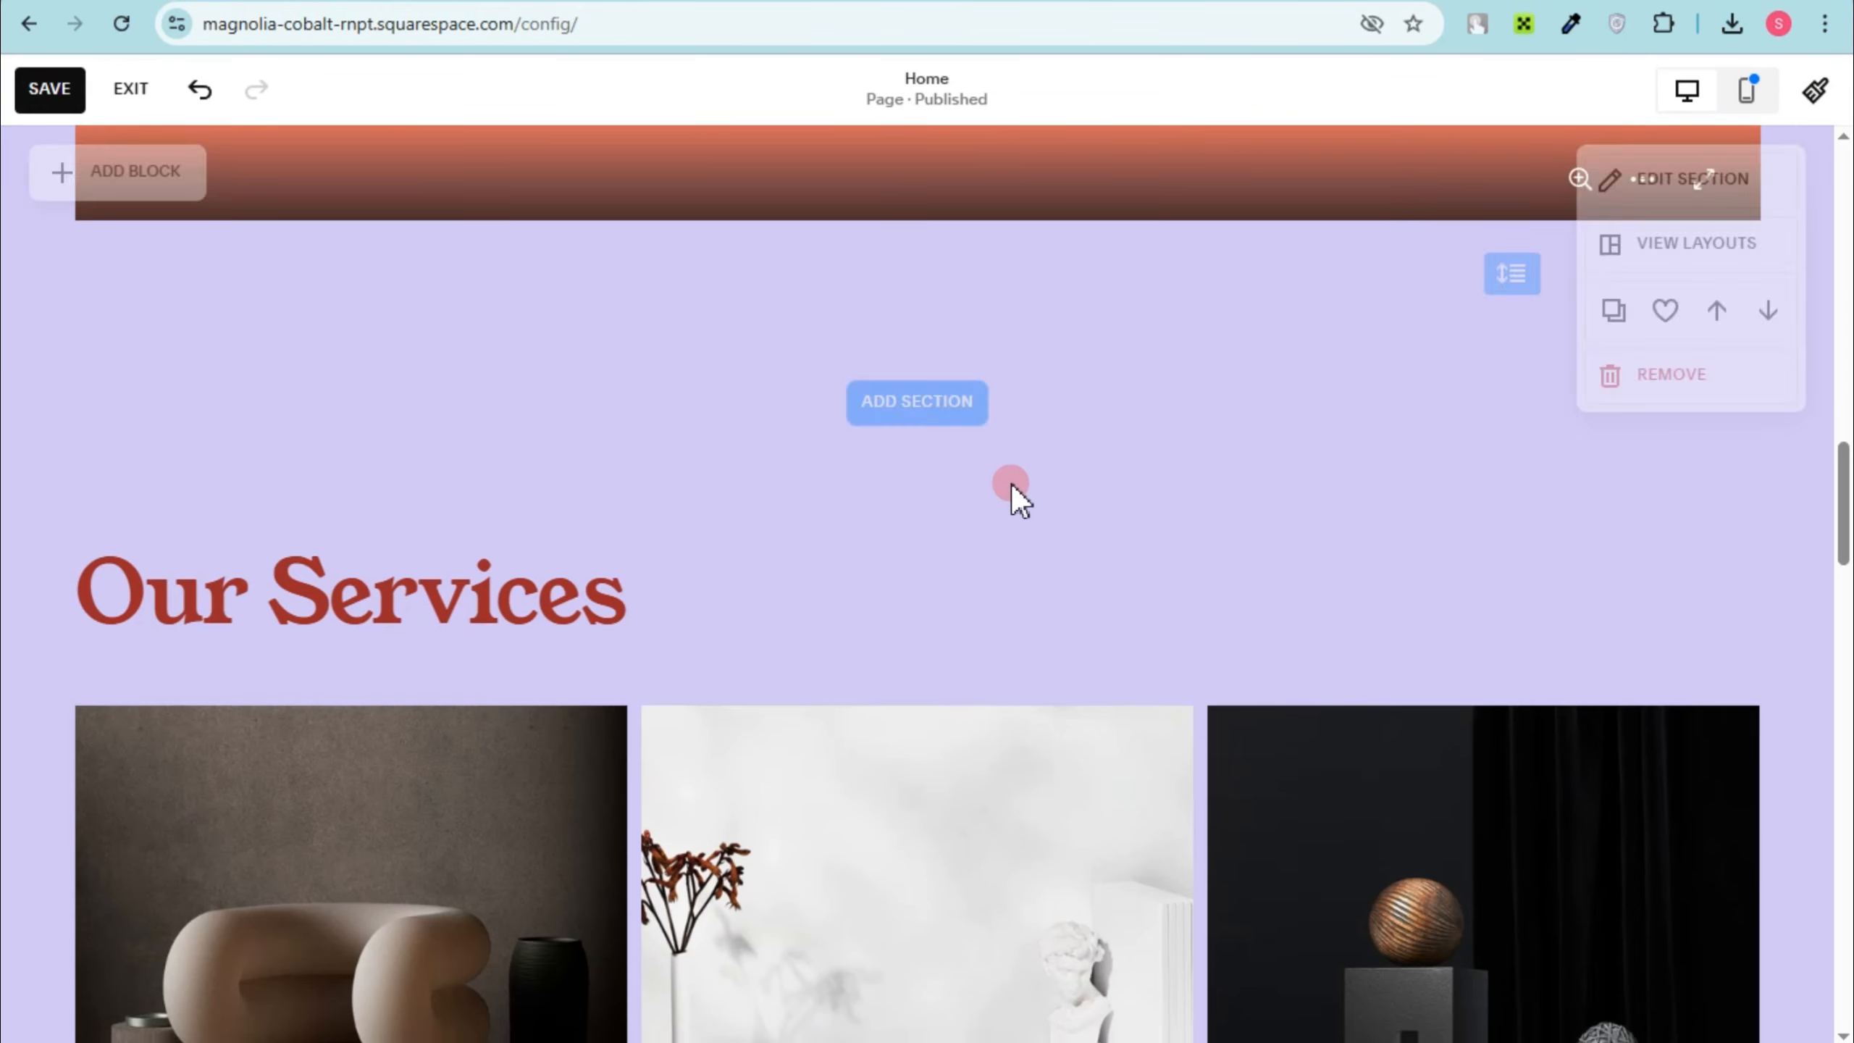
scroll(1167, 482, "up", 1)
left_click(918, 148)
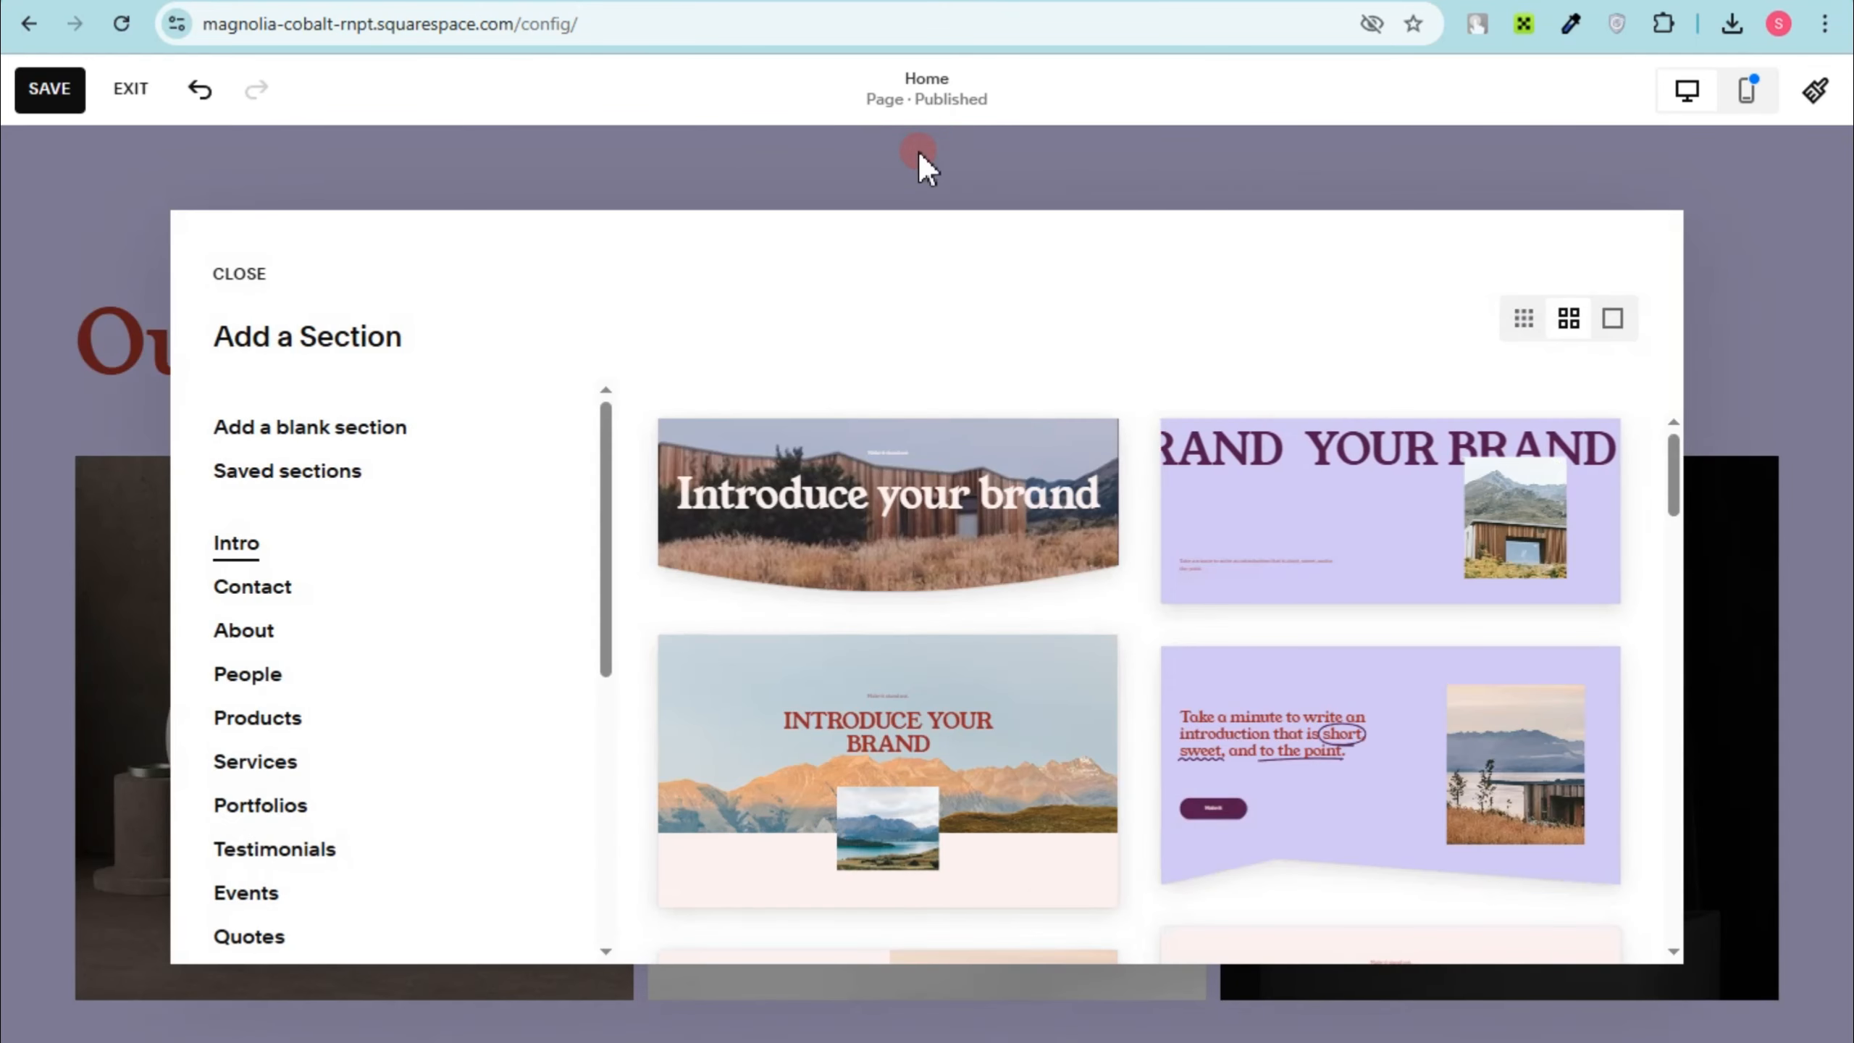
scroll(1452, 504, "down", 2)
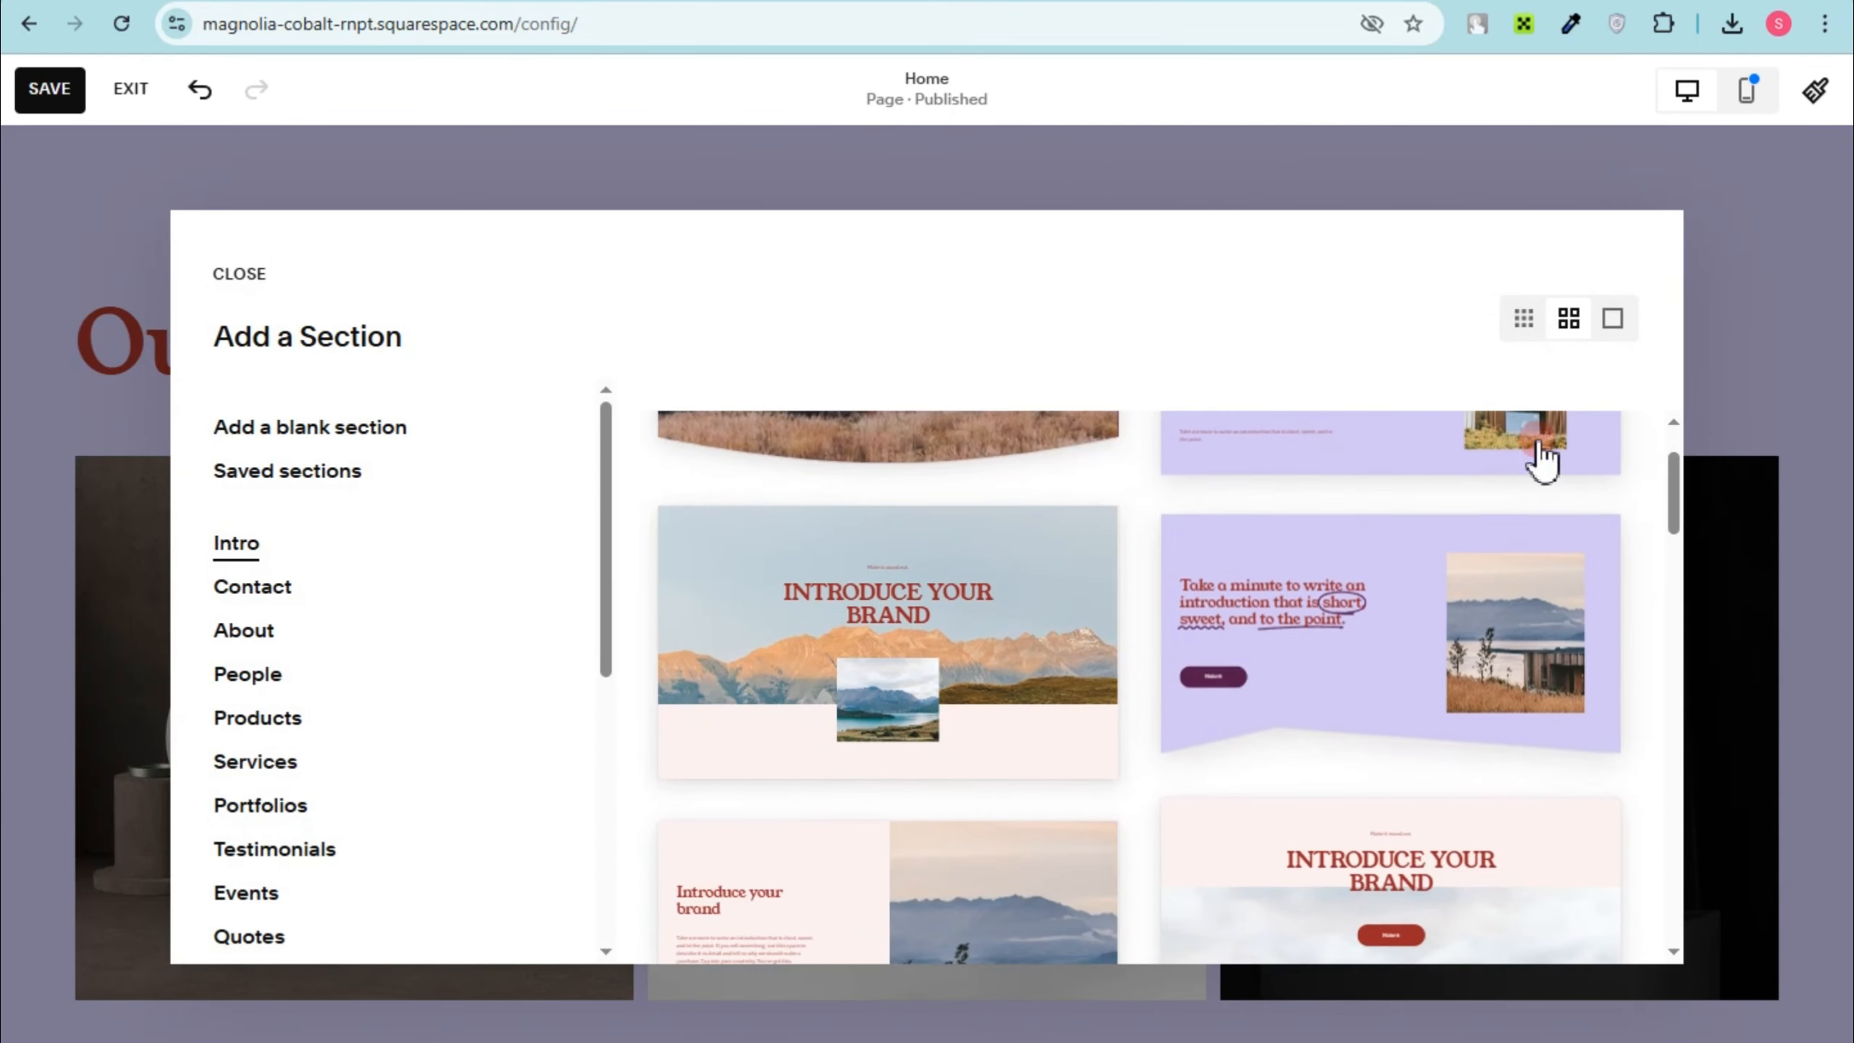
scroll(1449, 613, "down", 2)
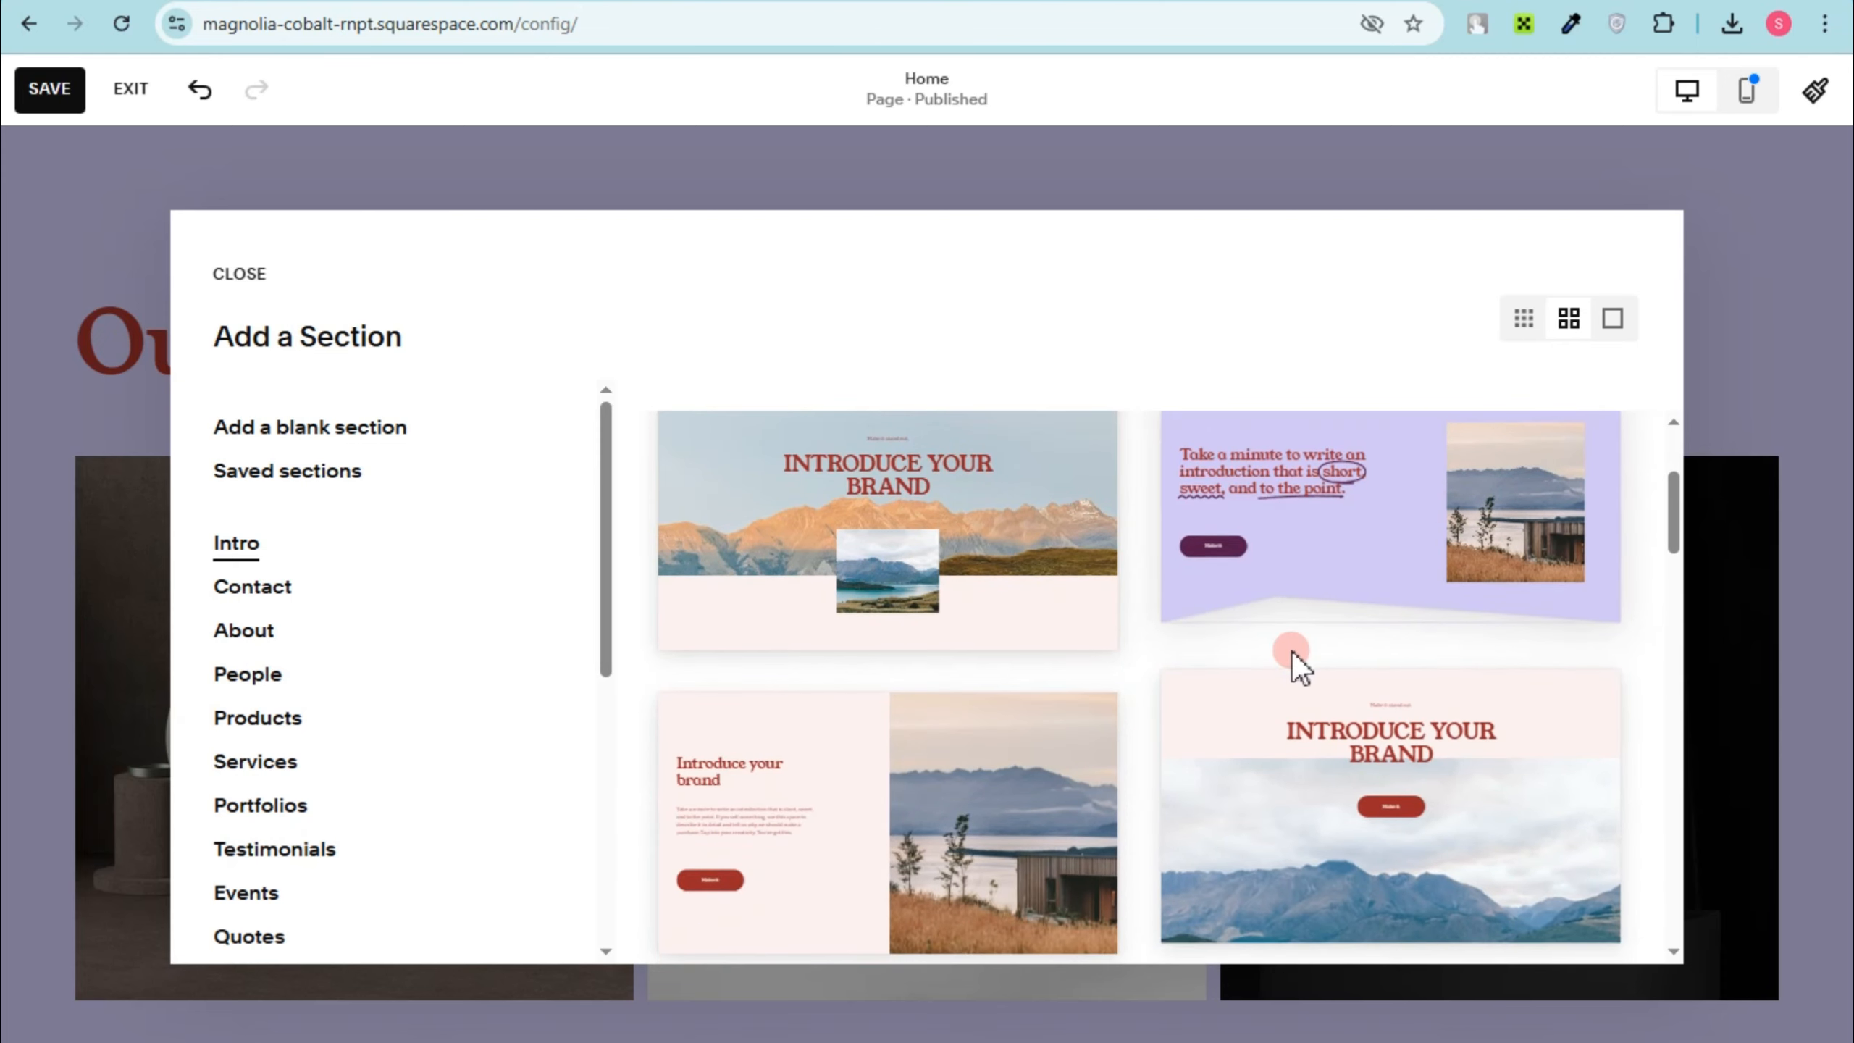
scroll(1307, 655, "down", 6)
scroll(1311, 627, "up", 8)
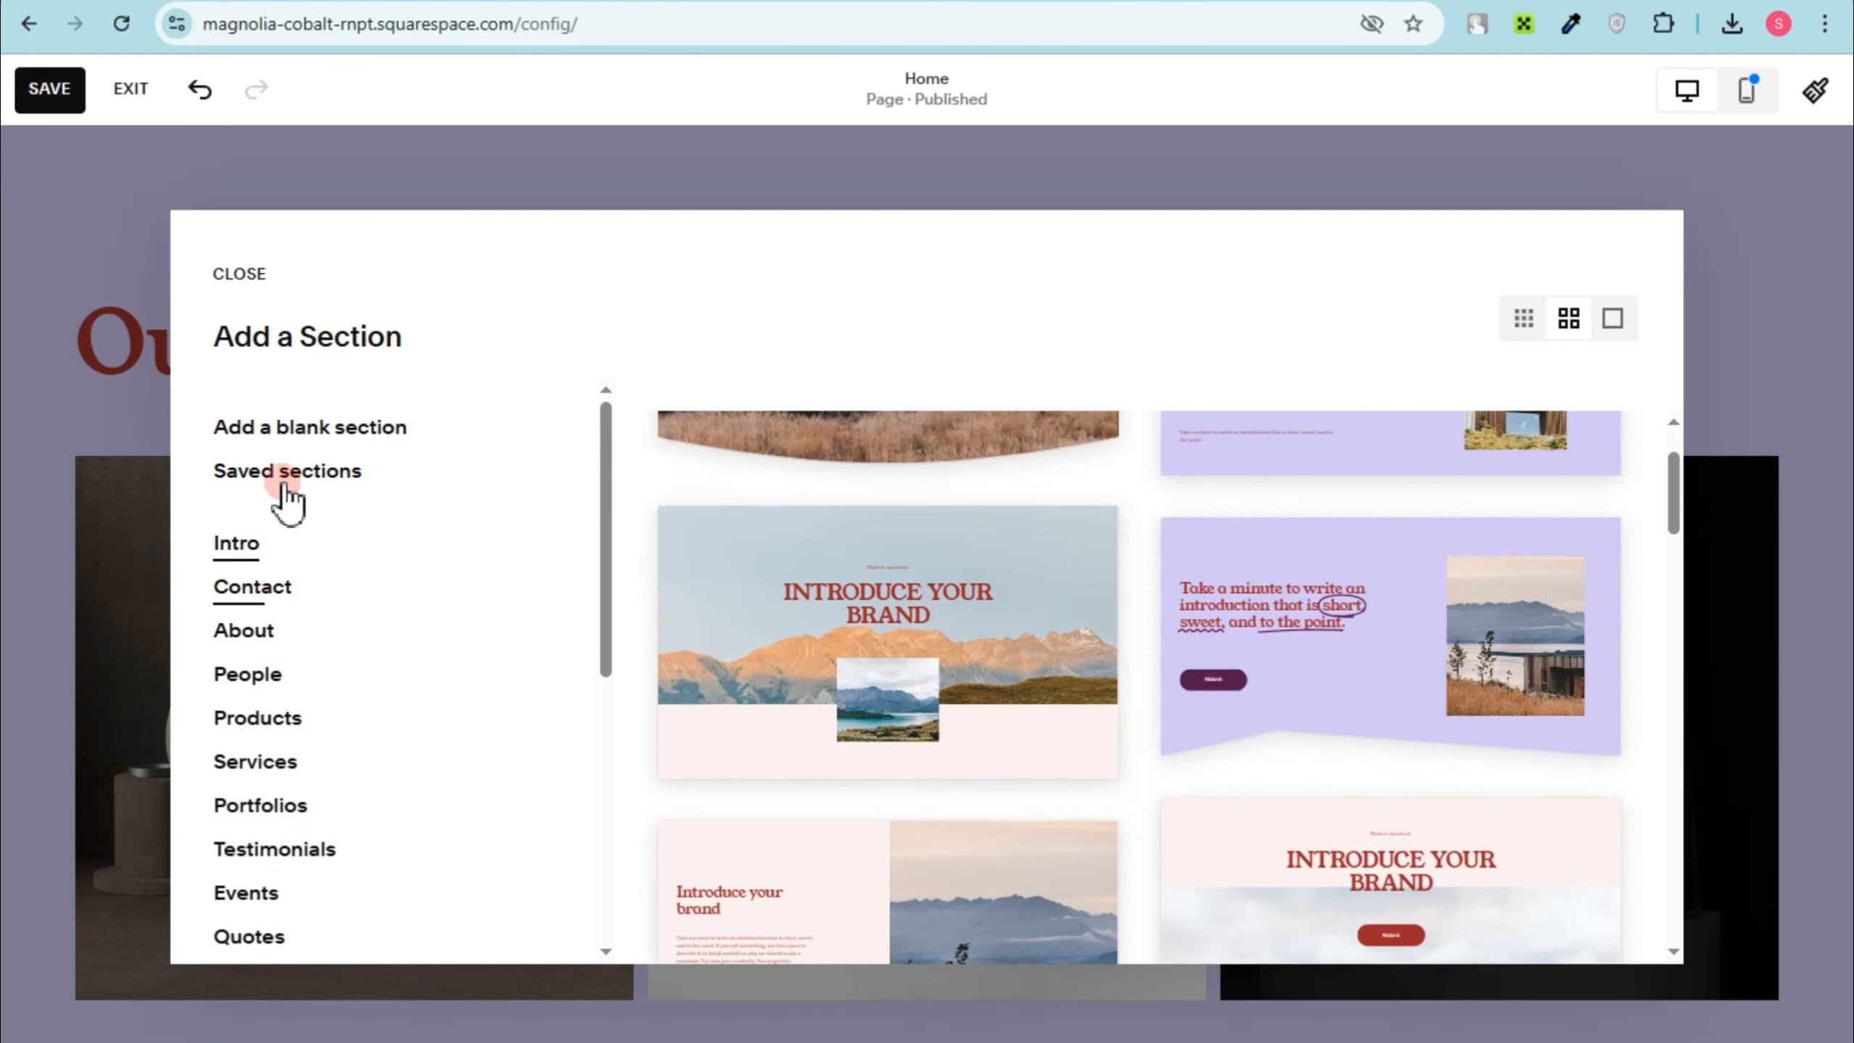
left_click(285, 430)
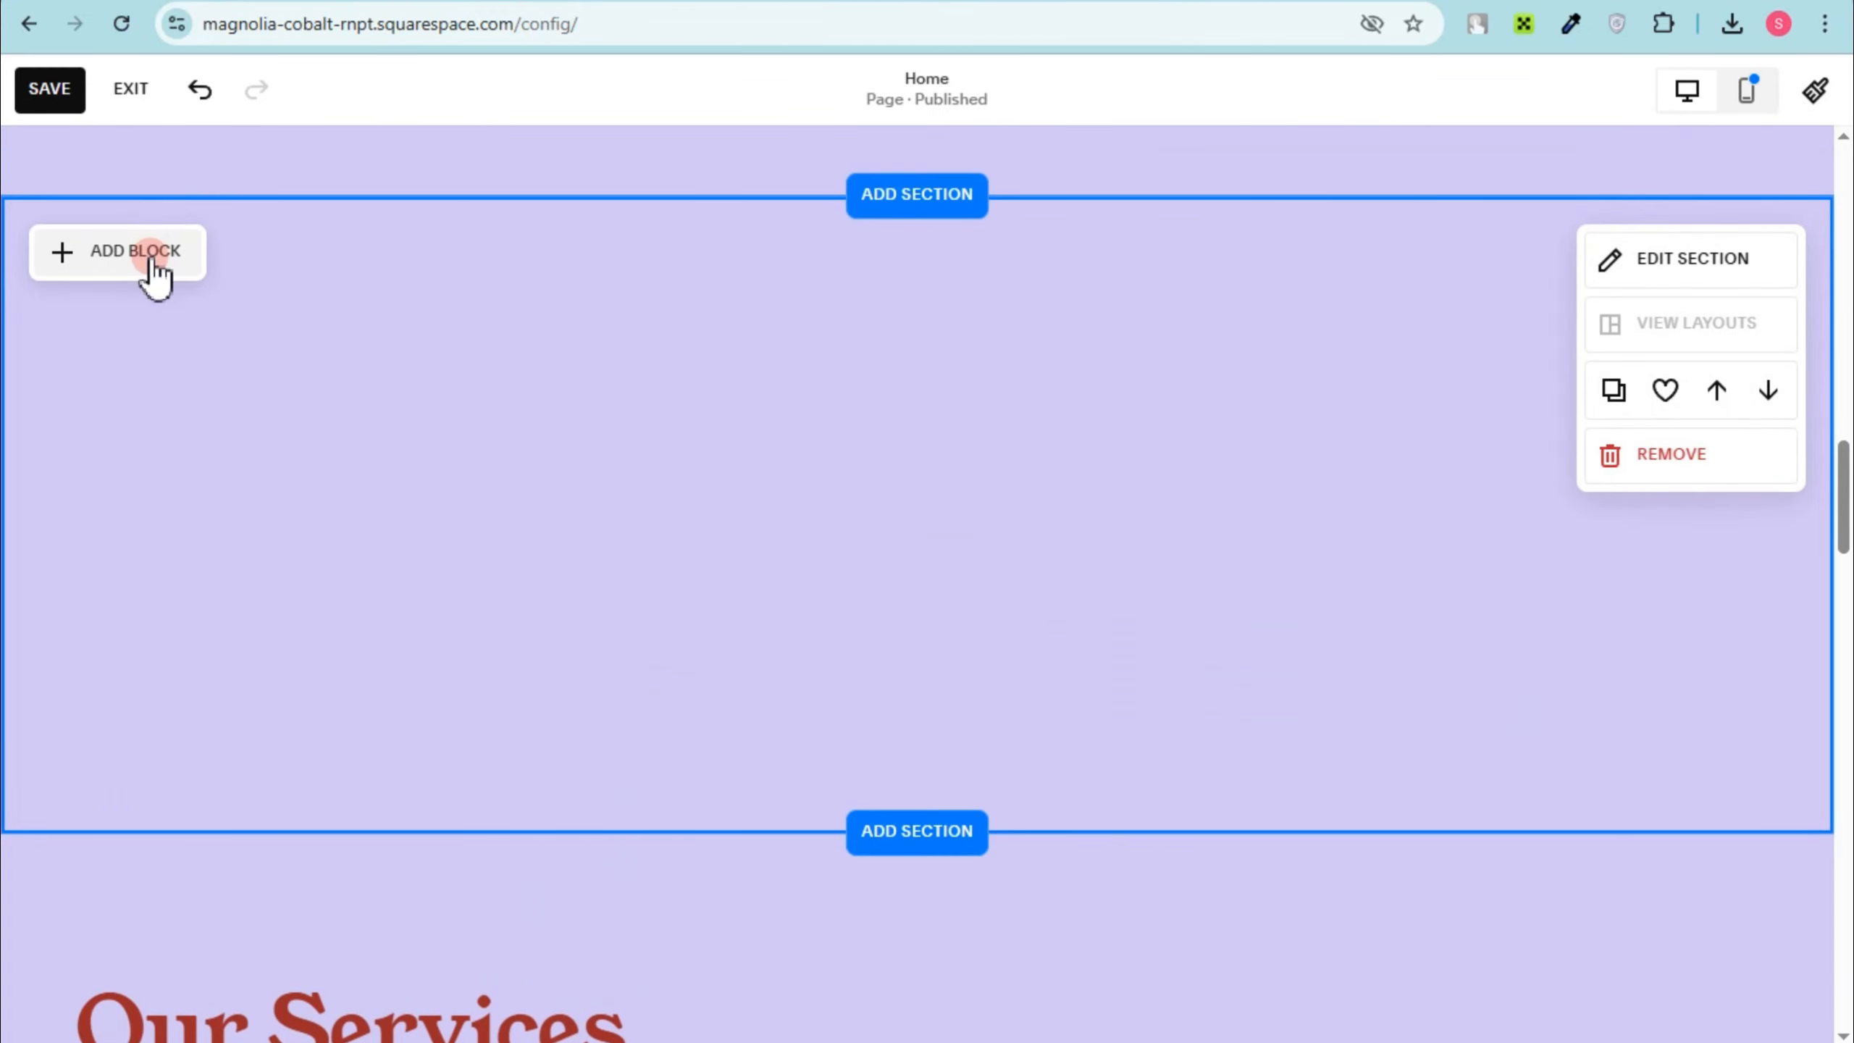
Step: Add an Embed block to the blank section and paste the copied Canva link as its source
left_click(150, 257)
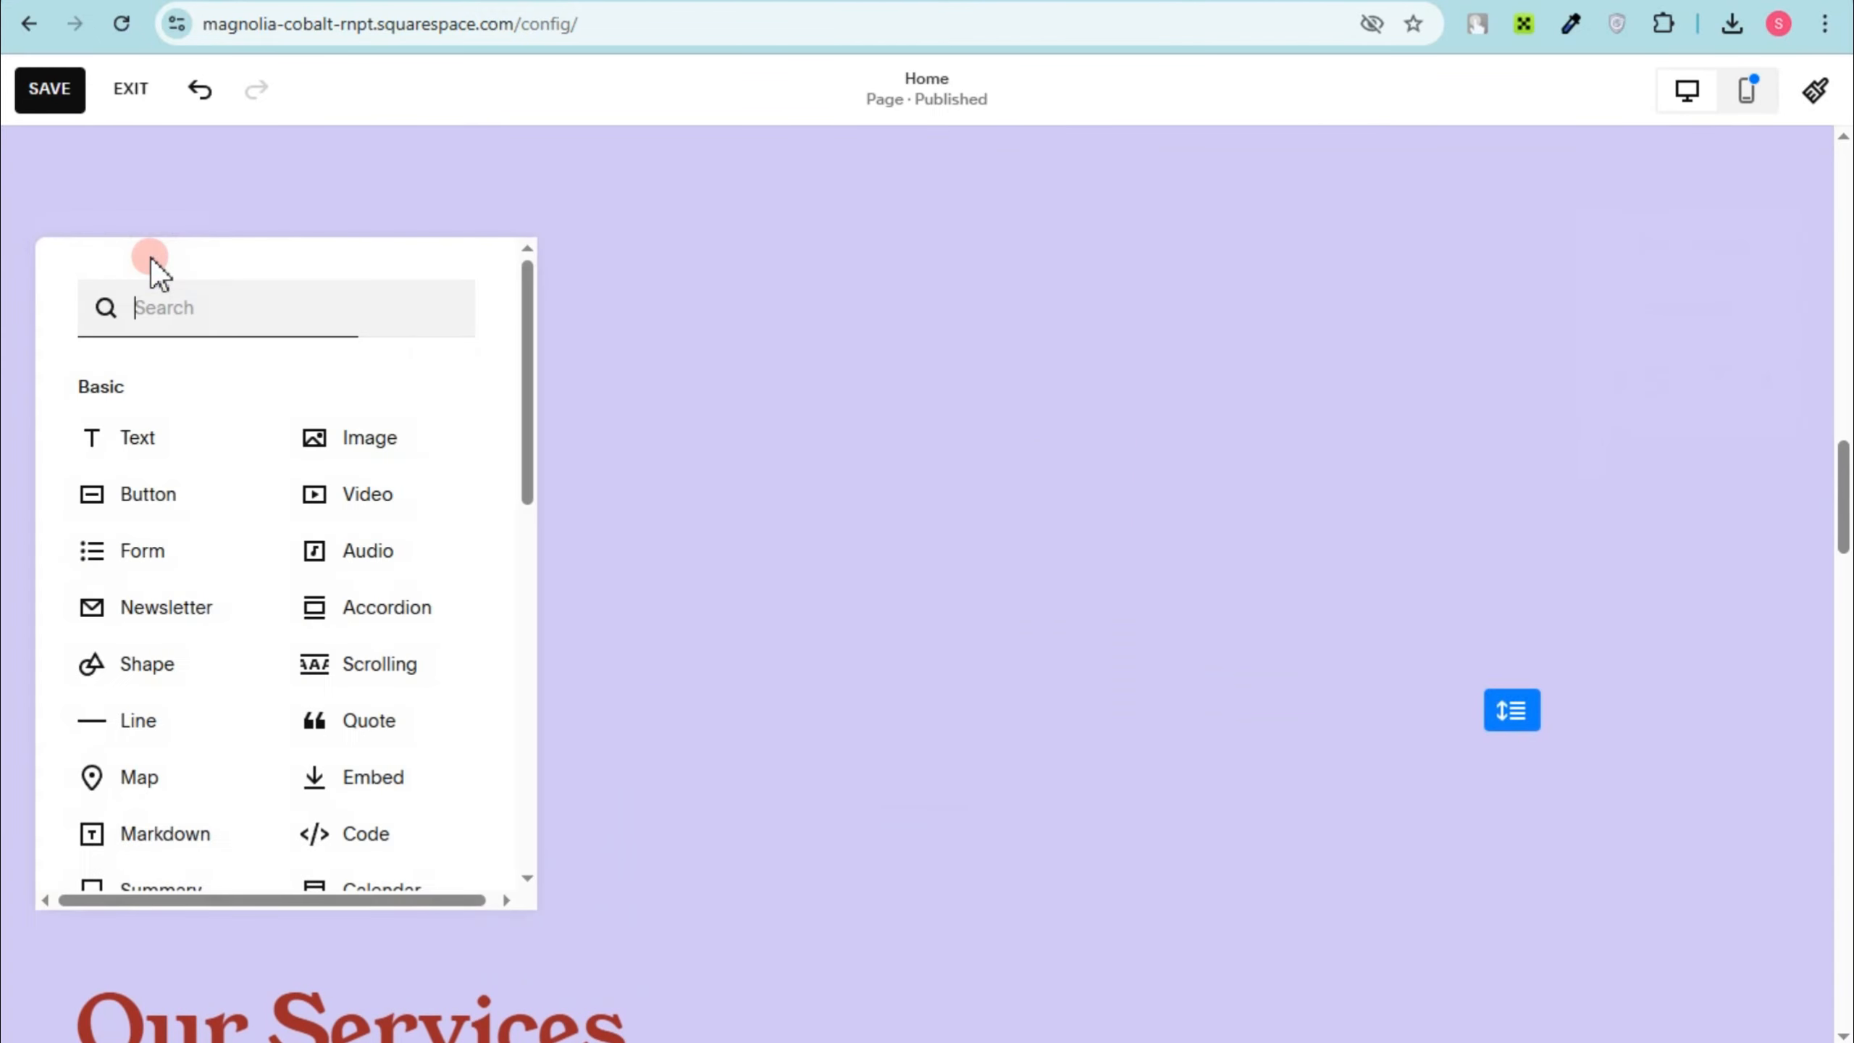
left_click(375, 777)
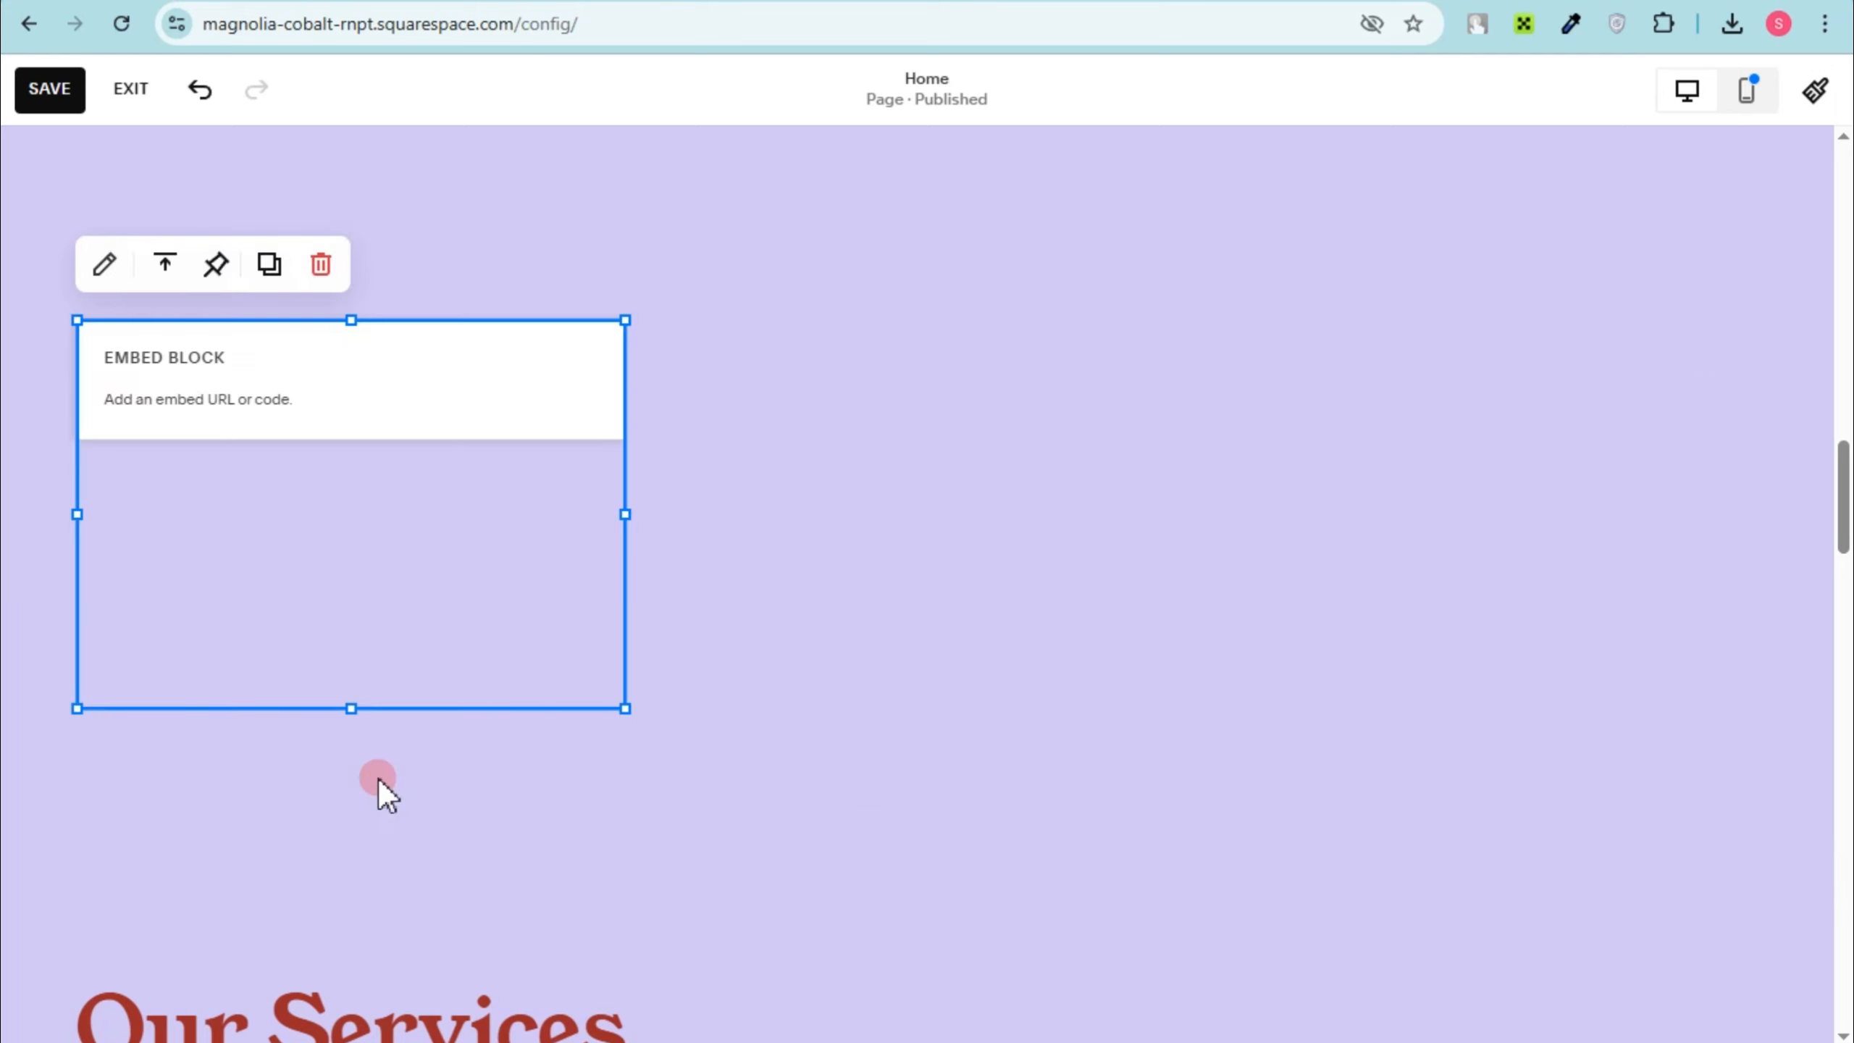
double_click(251, 382)
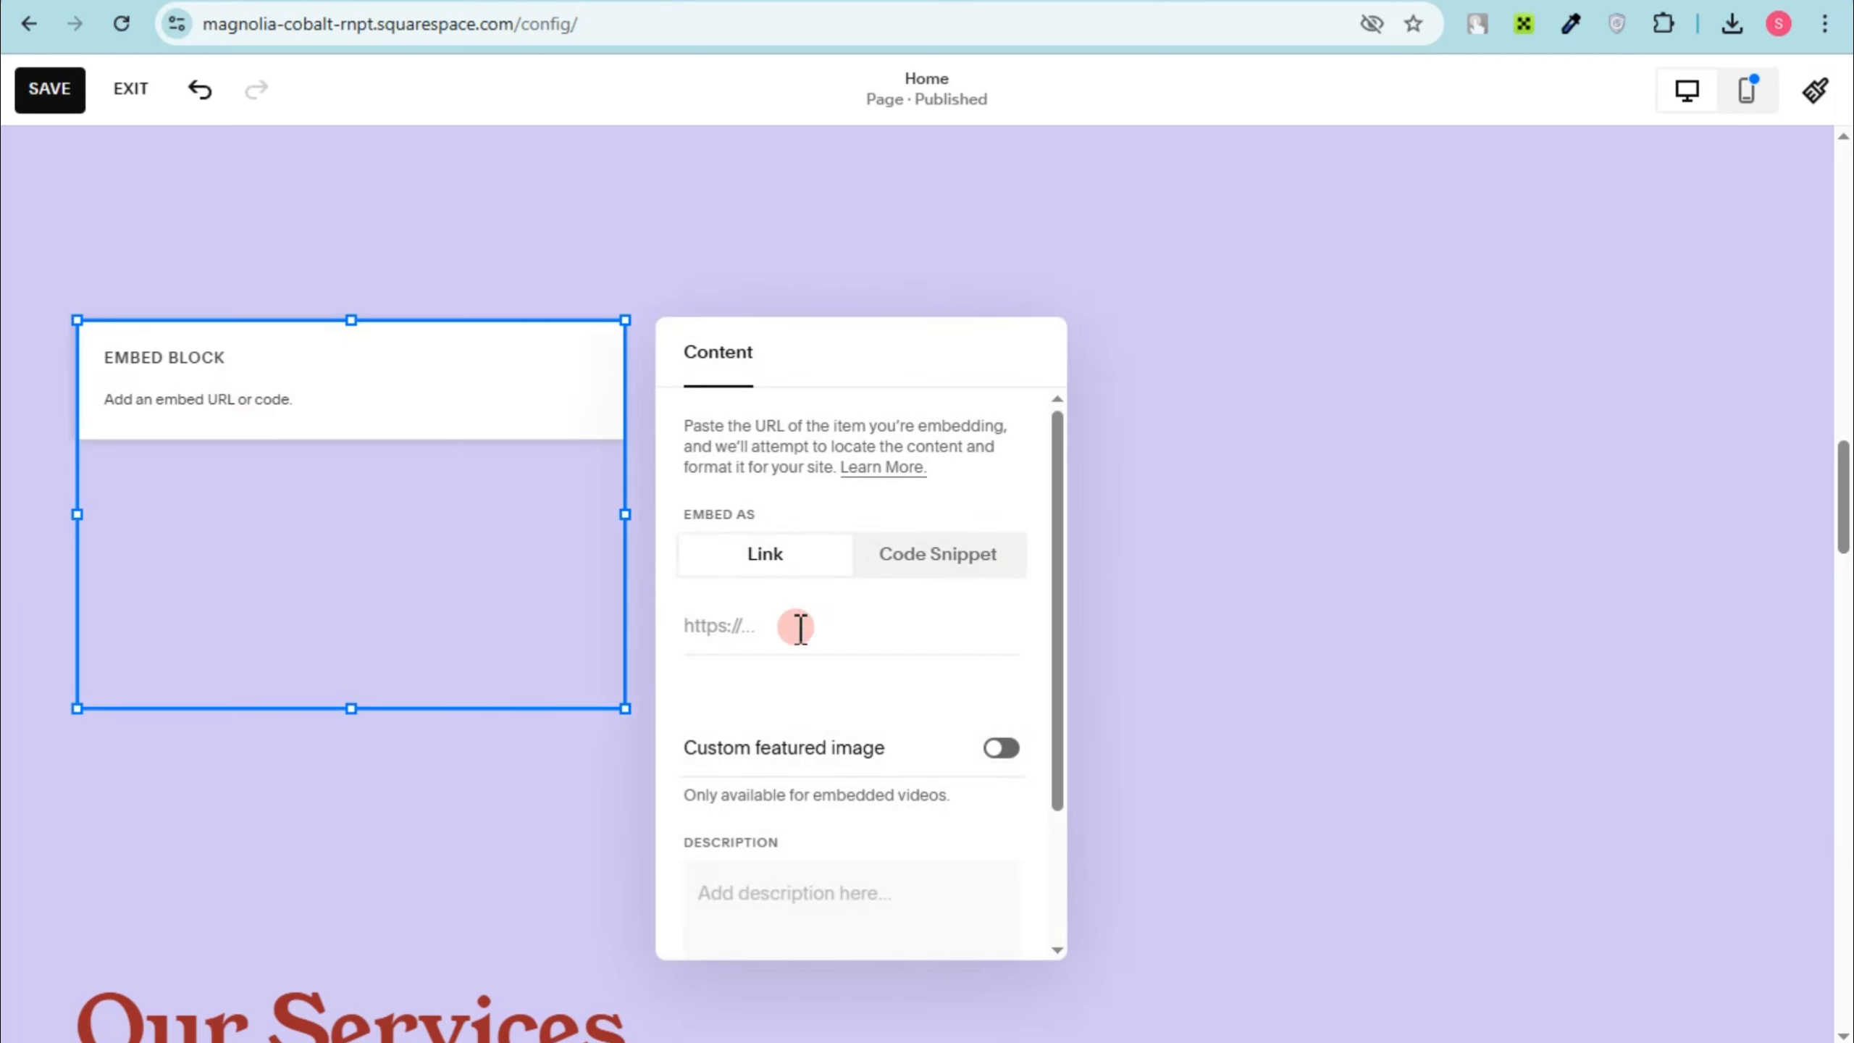
key("ctrl+v")
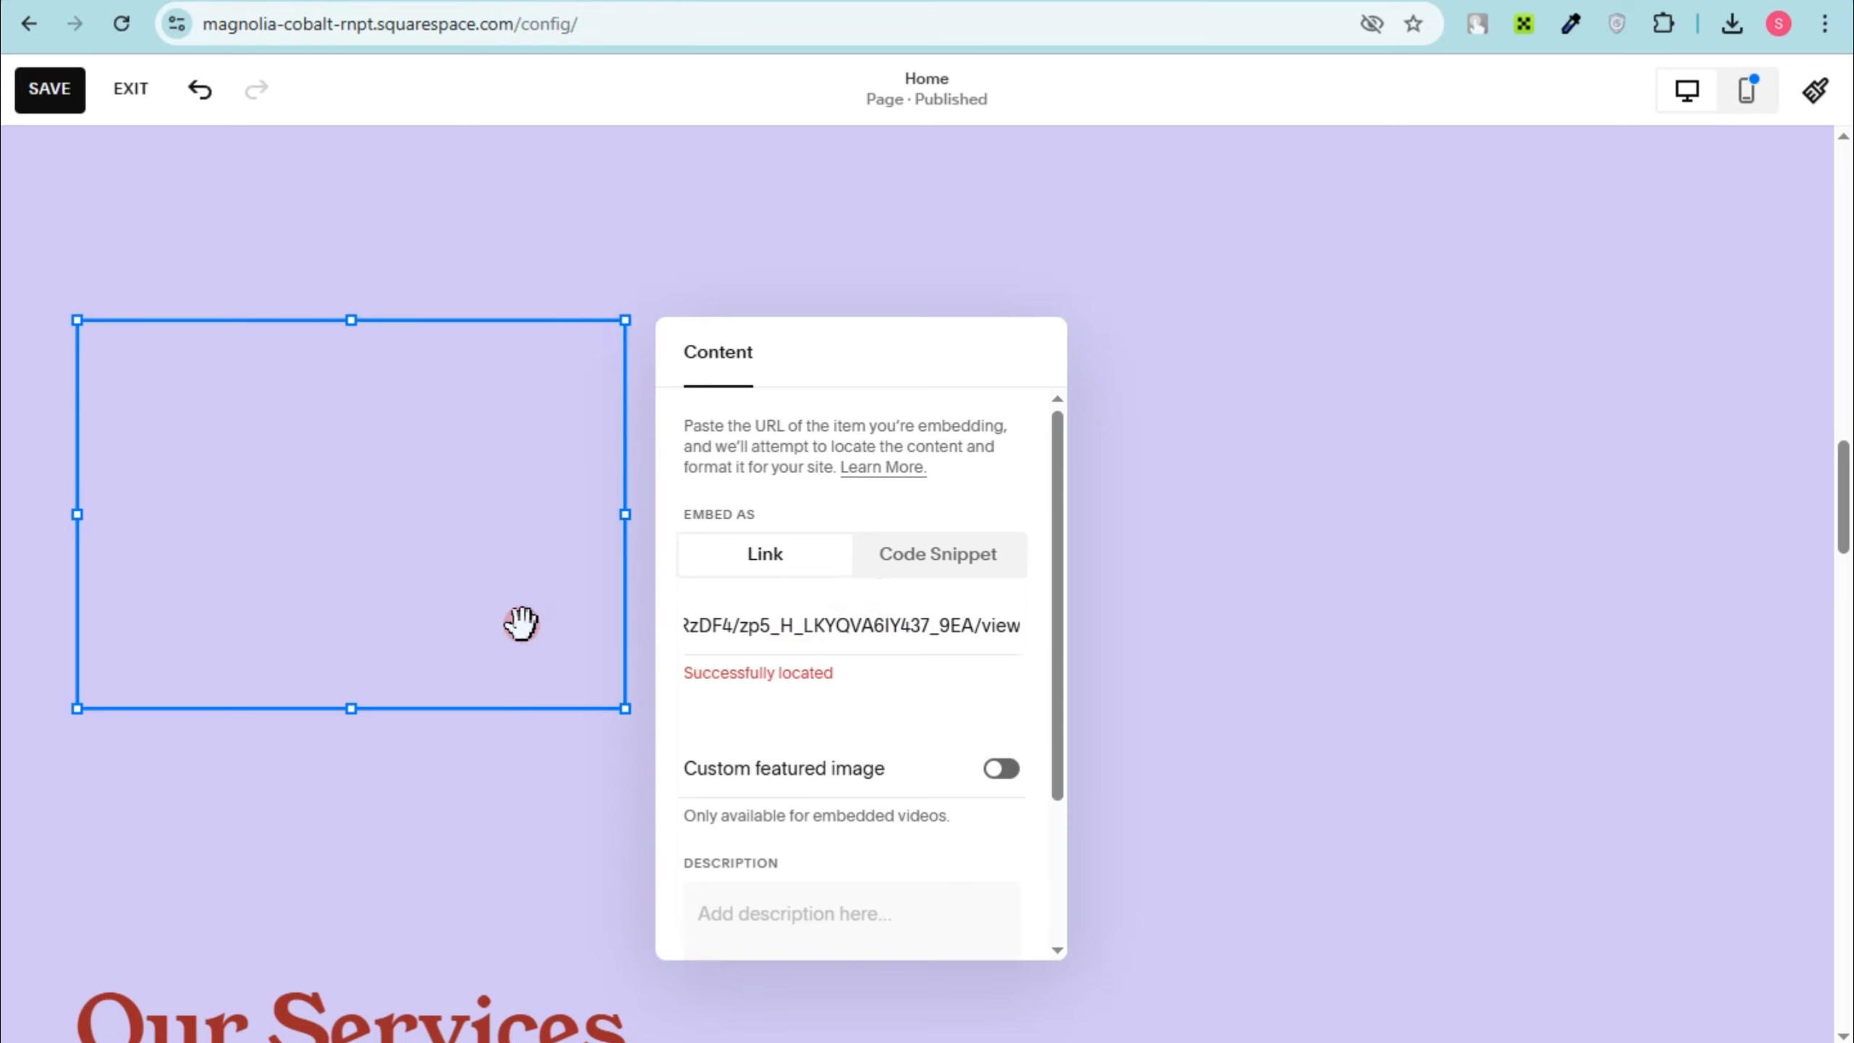
Step: Enlarge the COLLECTION embed block until it spans the full content width of its section
left_click(626, 712)
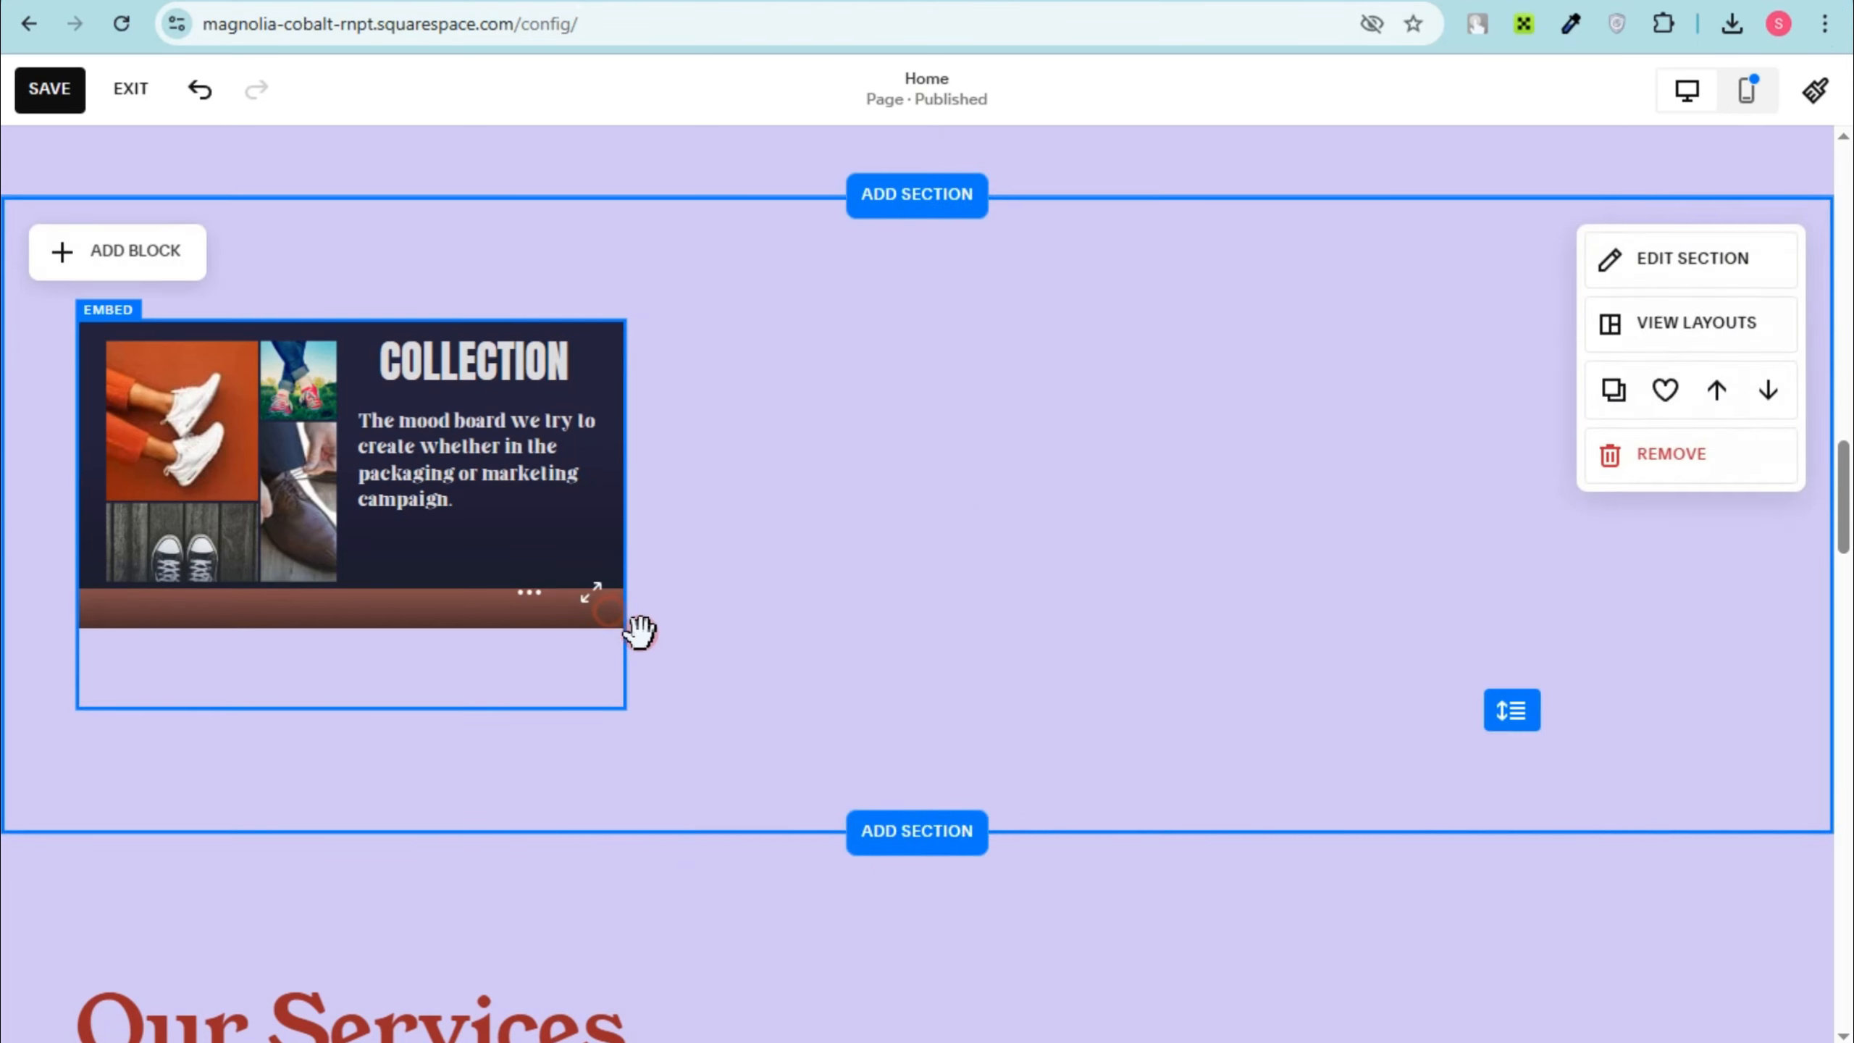
left_click(613, 562)
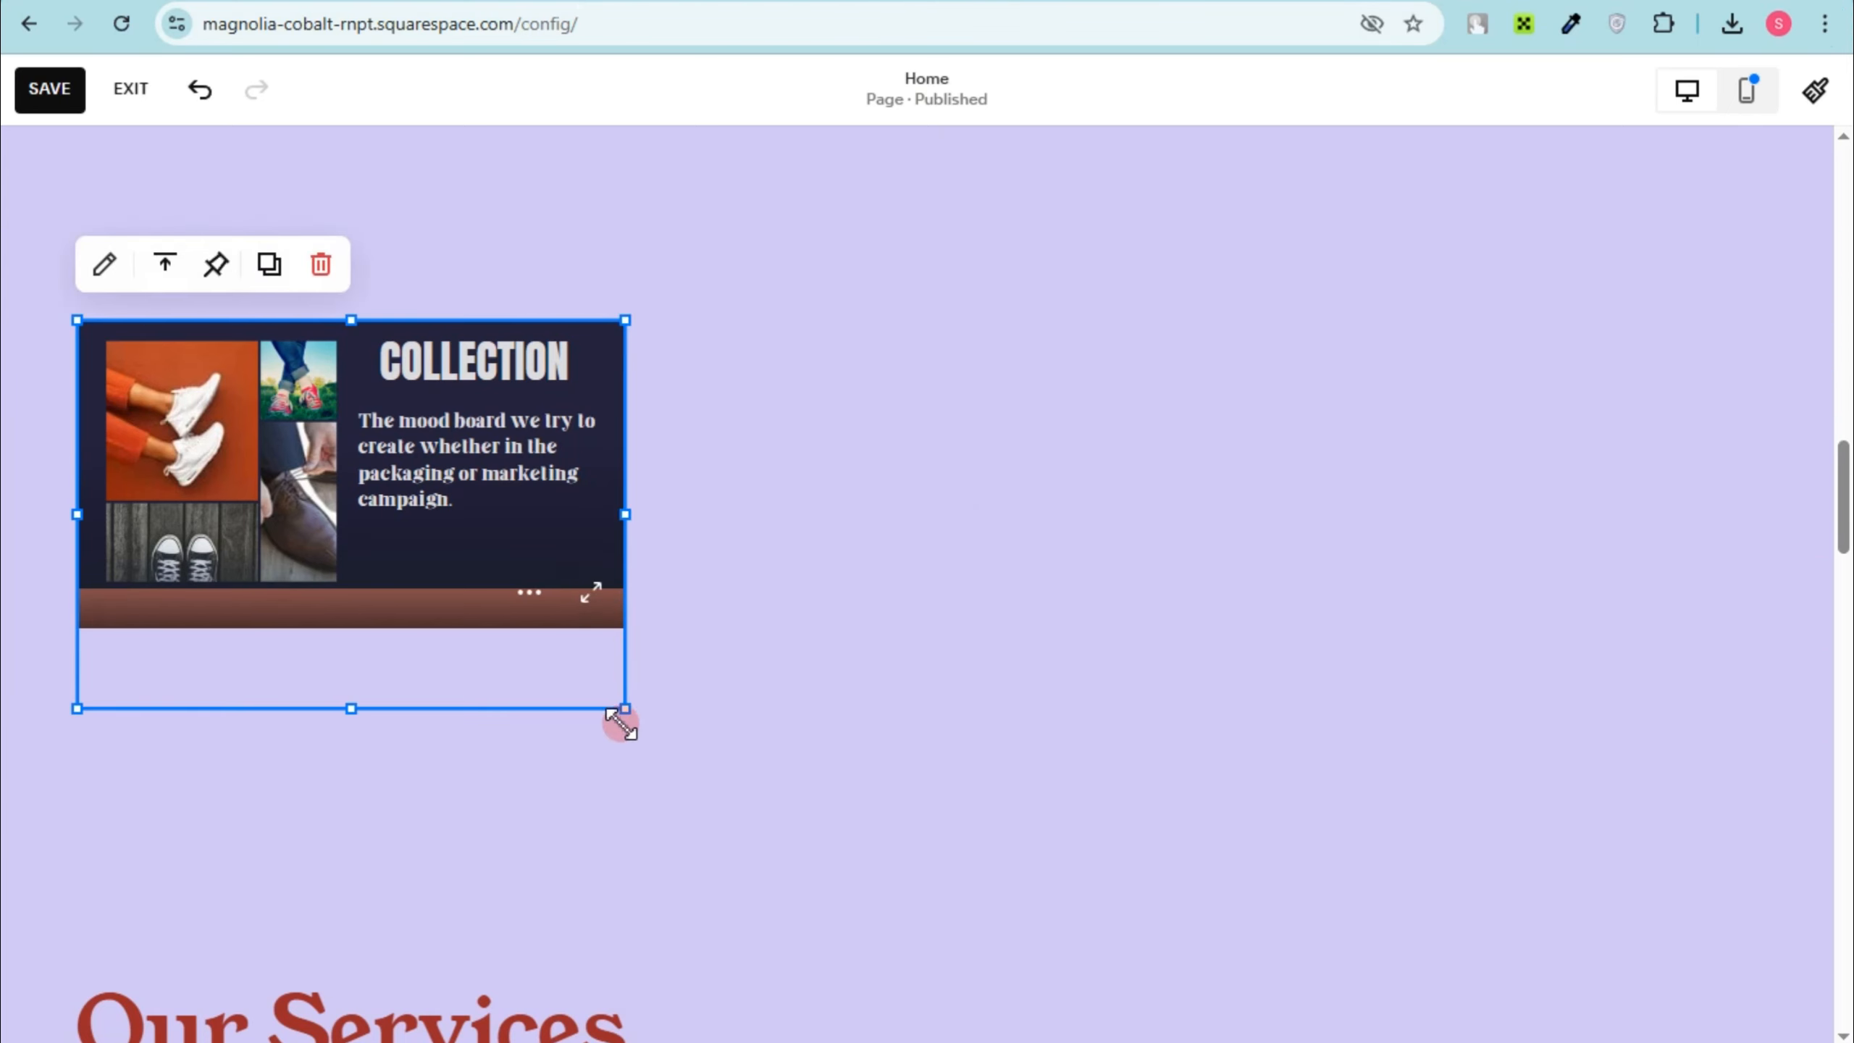
left_click_drag(620, 723, 1701, 635)
scroll(615, 665, "down", 5)
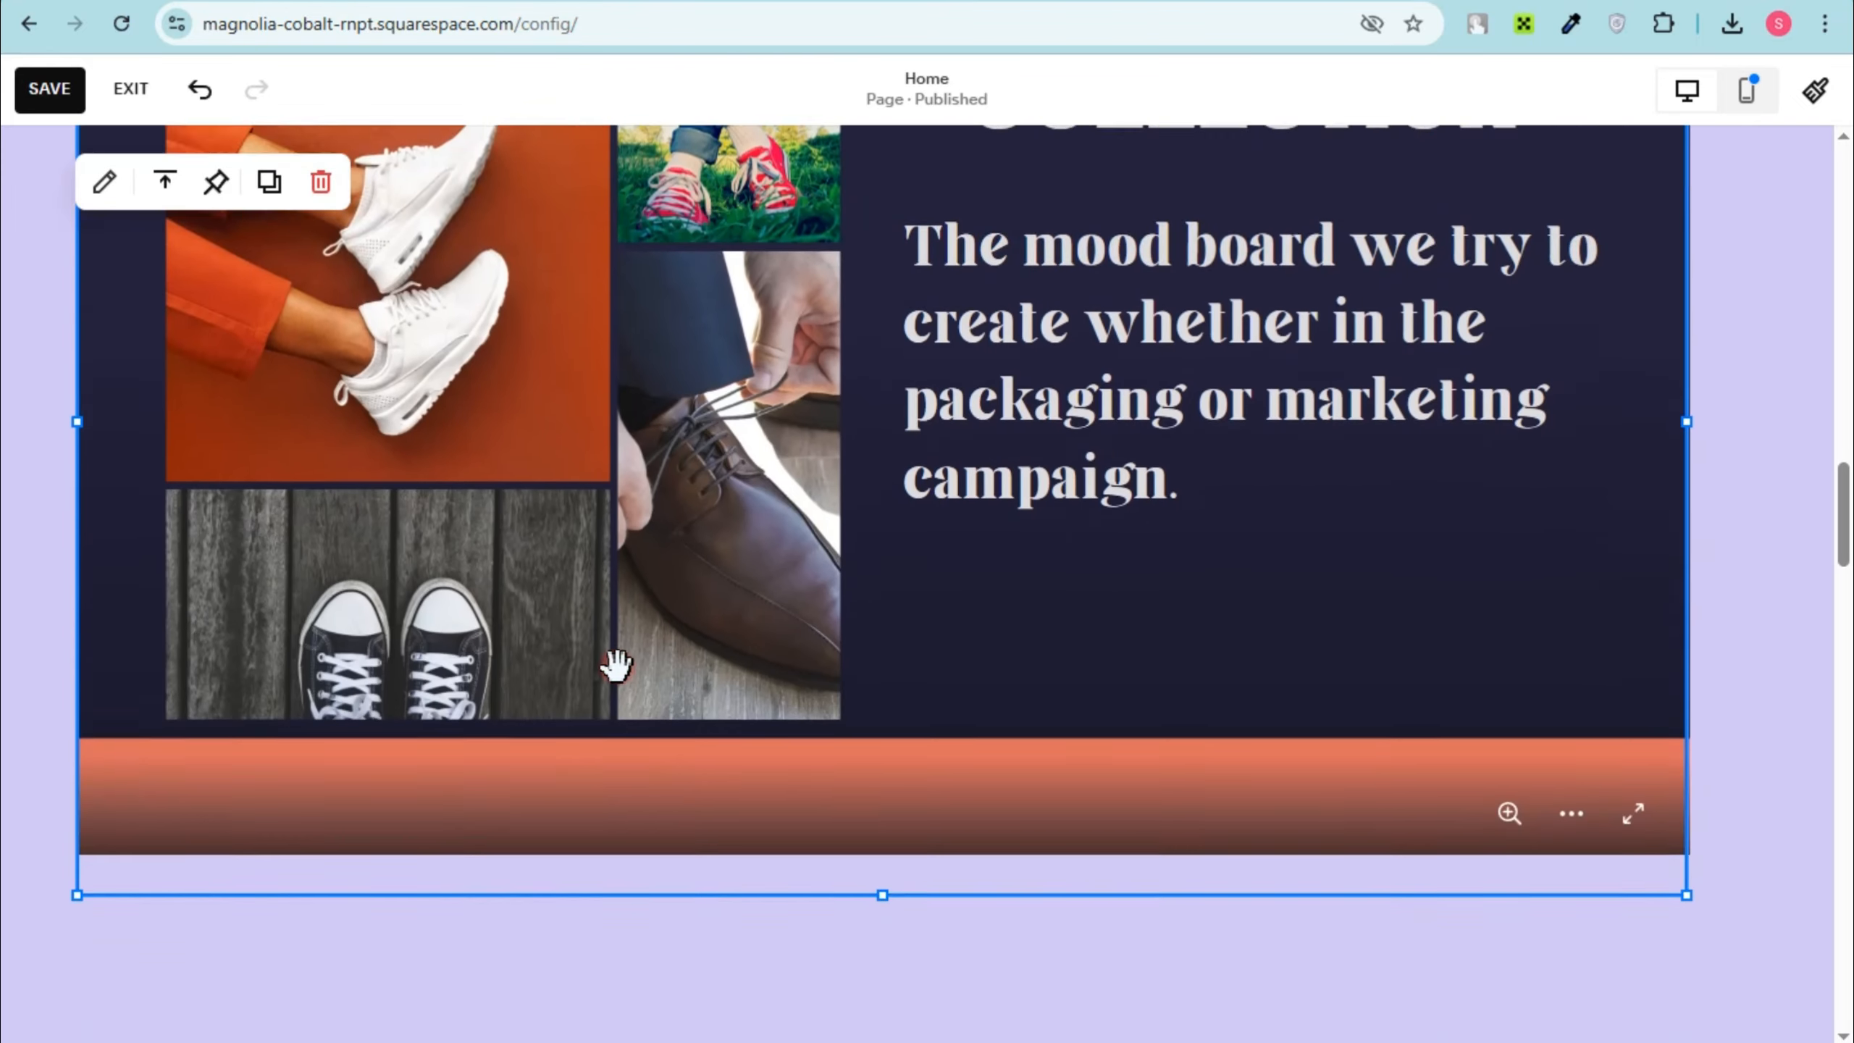
scroll(617, 665, "down", 2)
left_click(708, 583)
scroll(1676, 551, "up", 2)
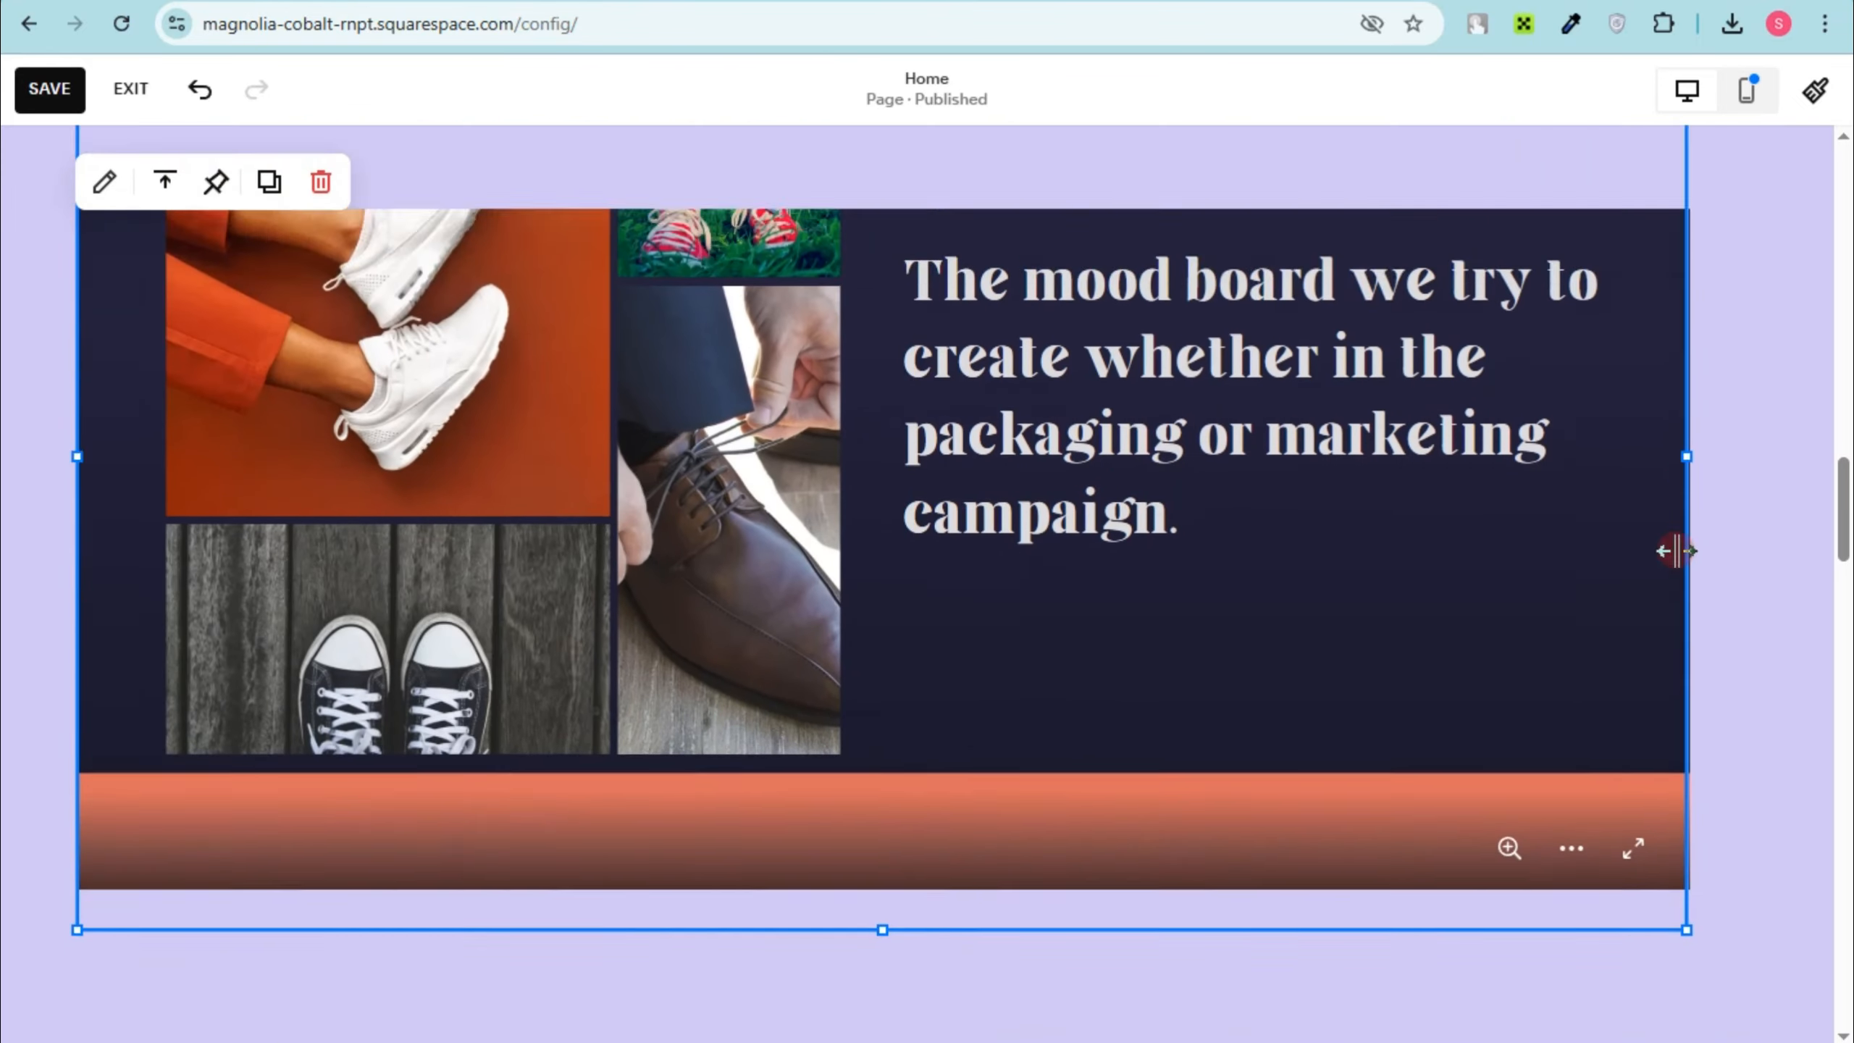
scroll(1676, 550, "up", 4)
left_click_drag(1679, 785, 1746, 769)
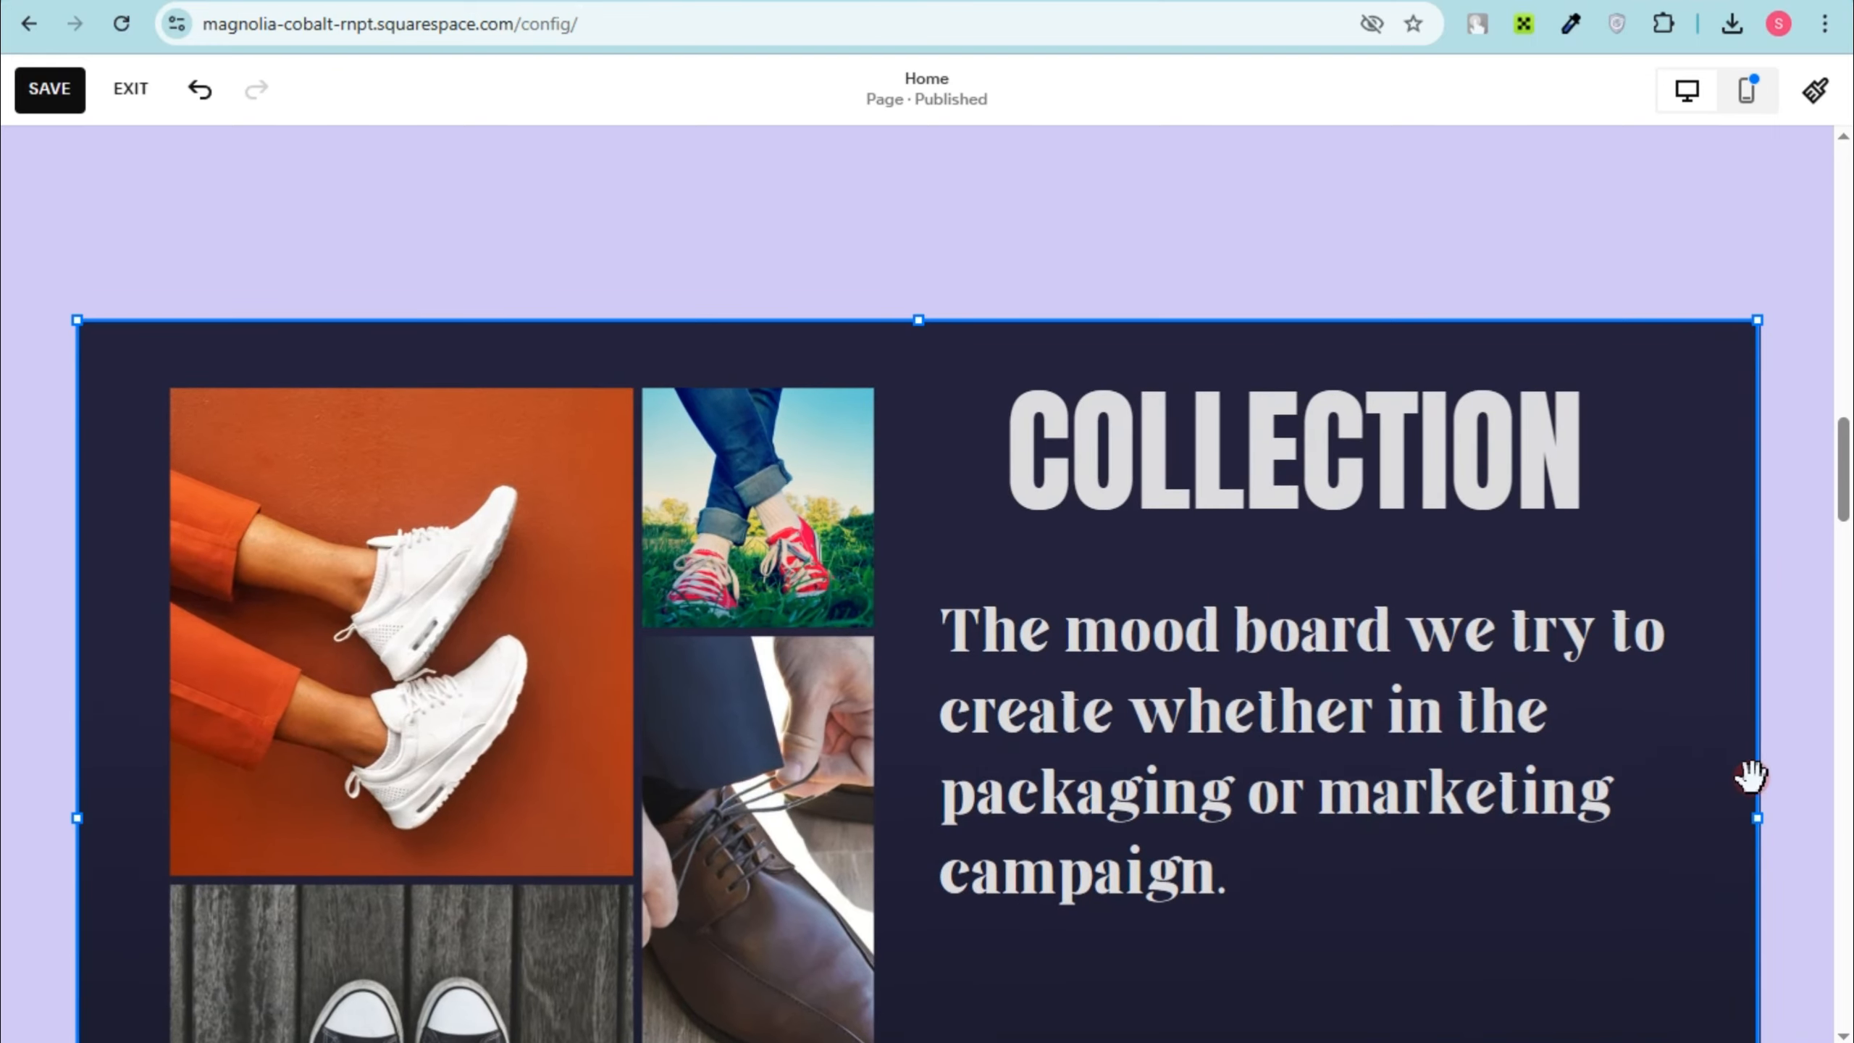
Step: Review the embedded sections and remove the Book an appointment section below the services
scroll(1326, 639, "down", 10)
scroll(1327, 638, "up", 10)
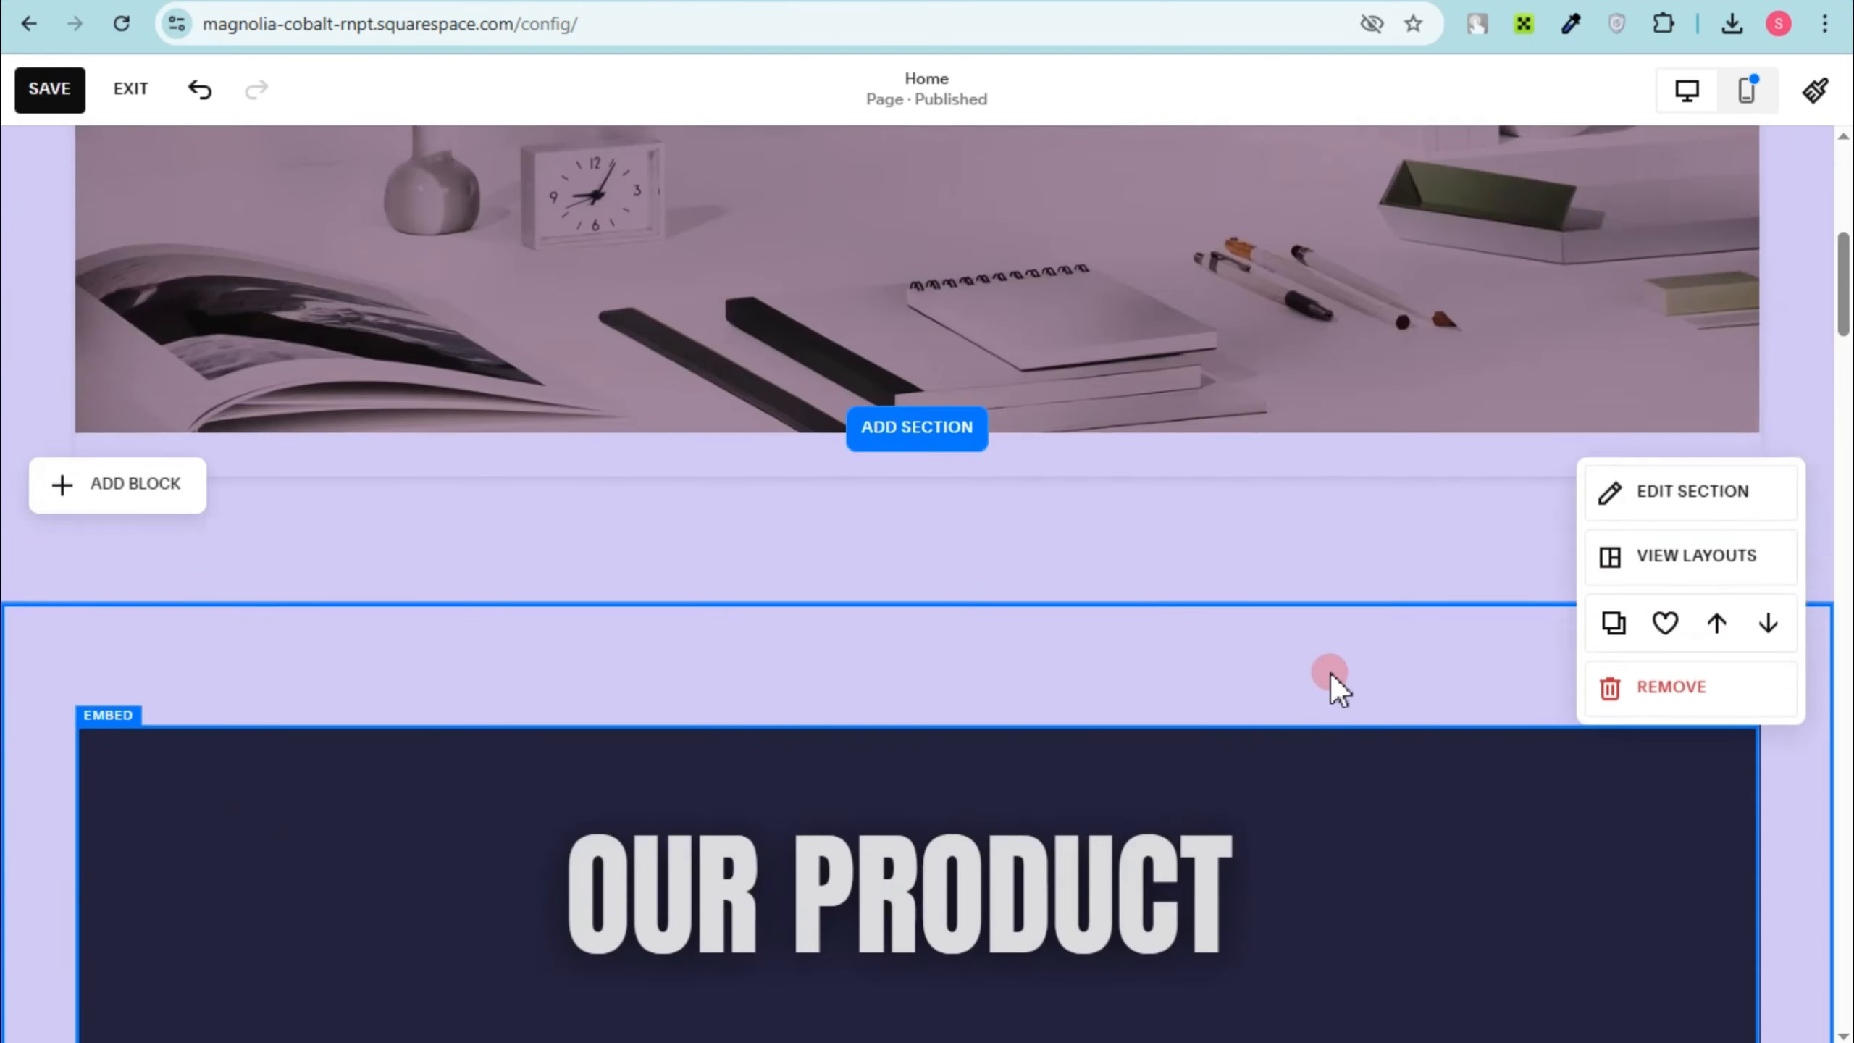
scroll(1330, 680, "down", 15)
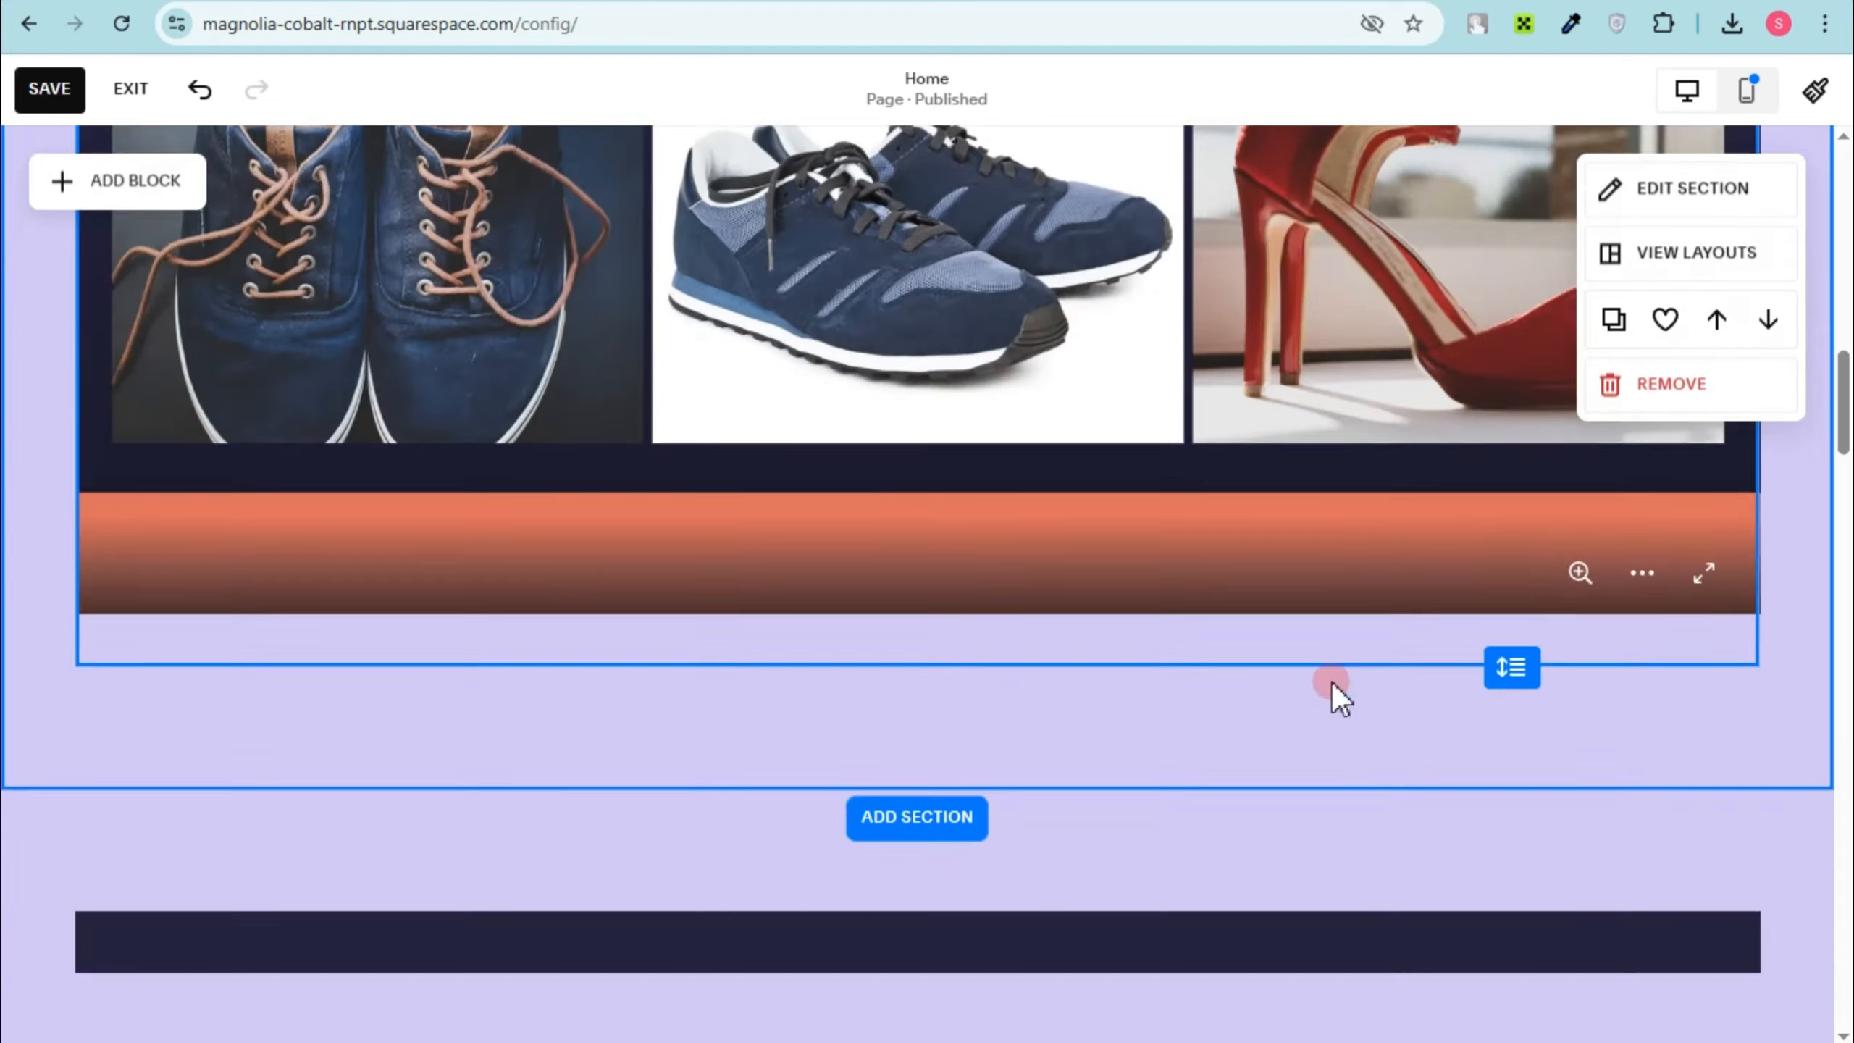
scroll(1329, 680, "down", 8)
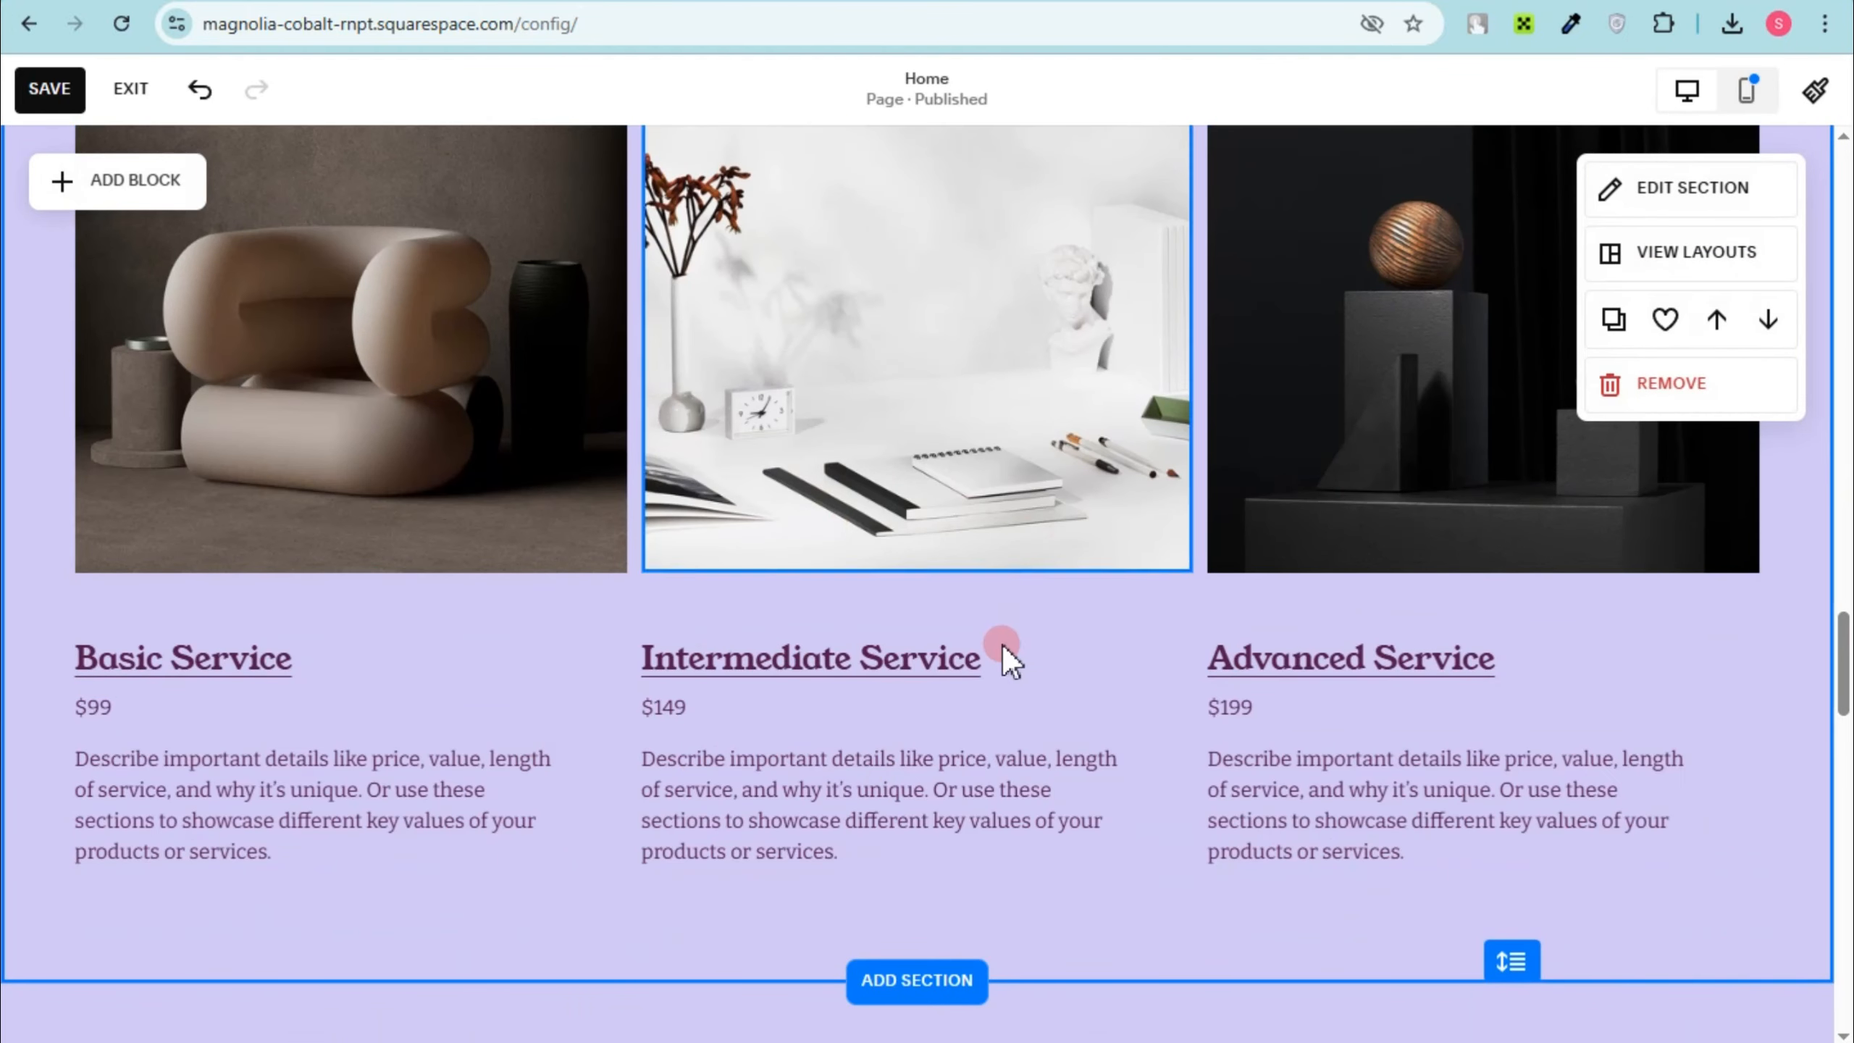
scroll(1002, 650, "down", 5)
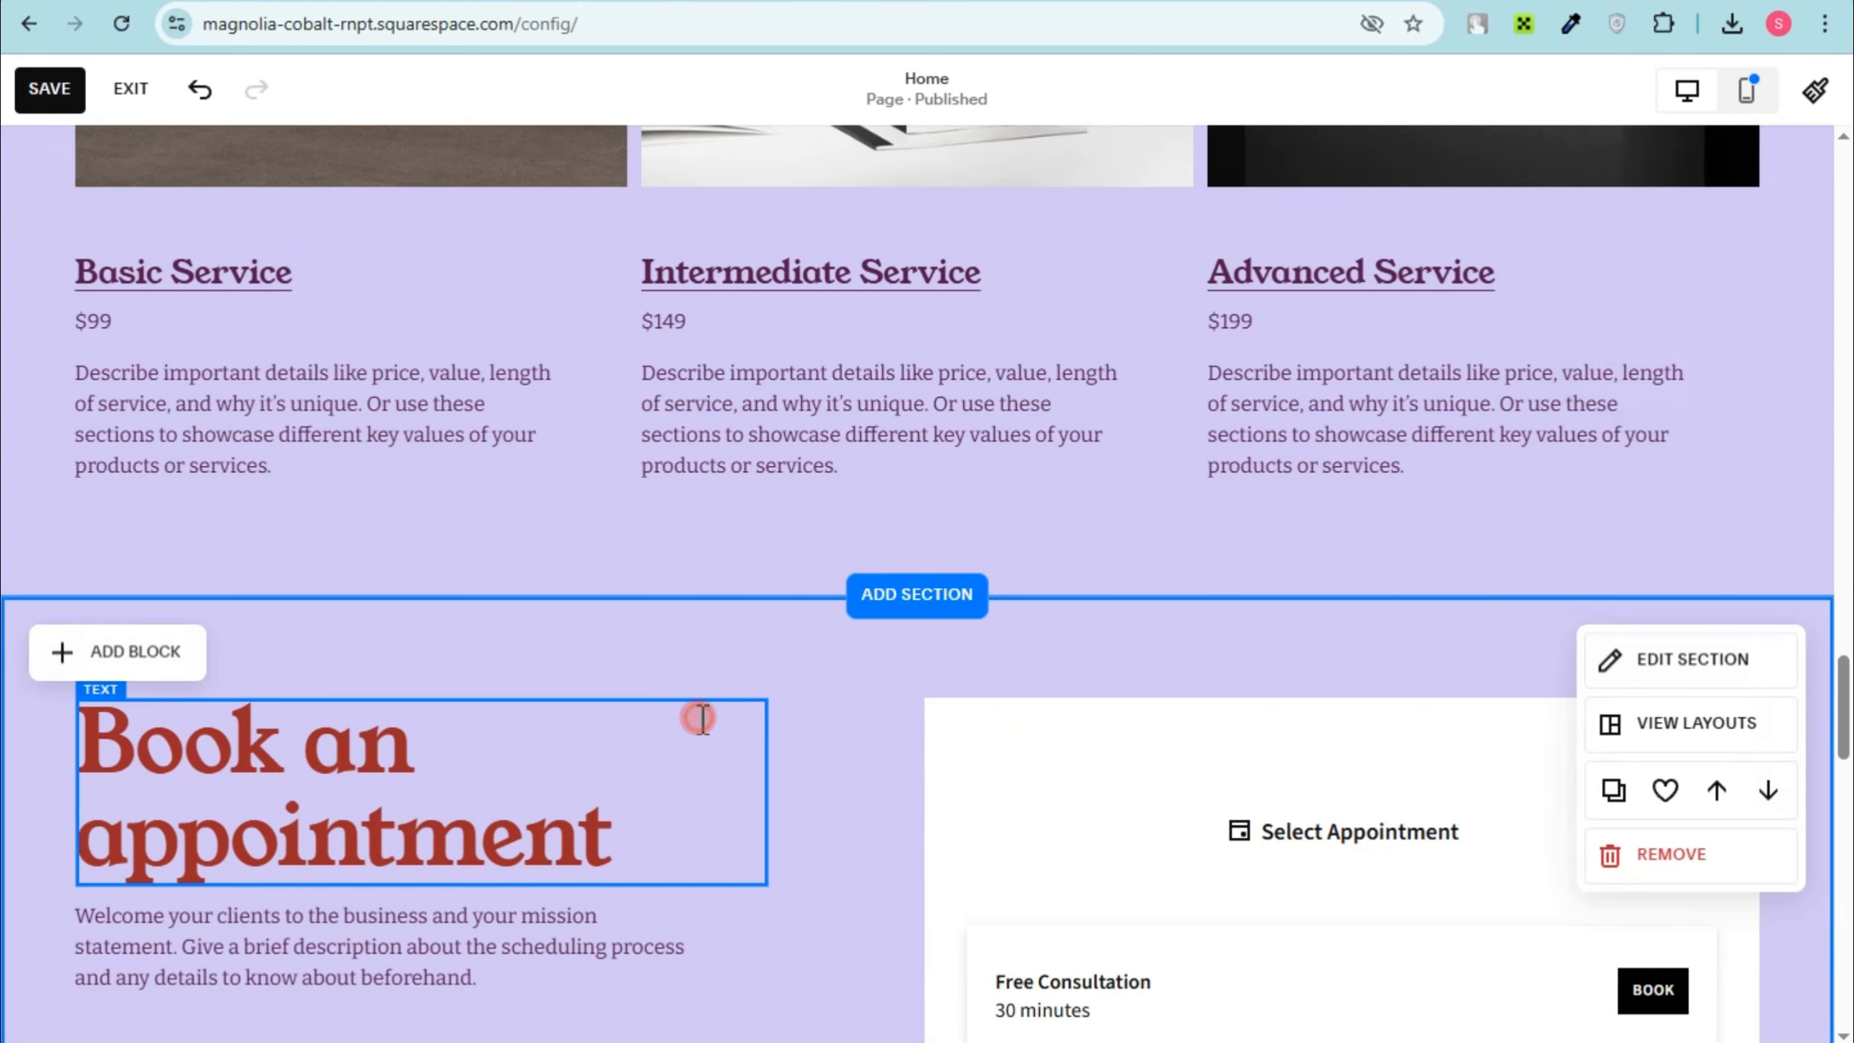
left_click(701, 719)
left_click(892, 687)
left_click(1741, 849)
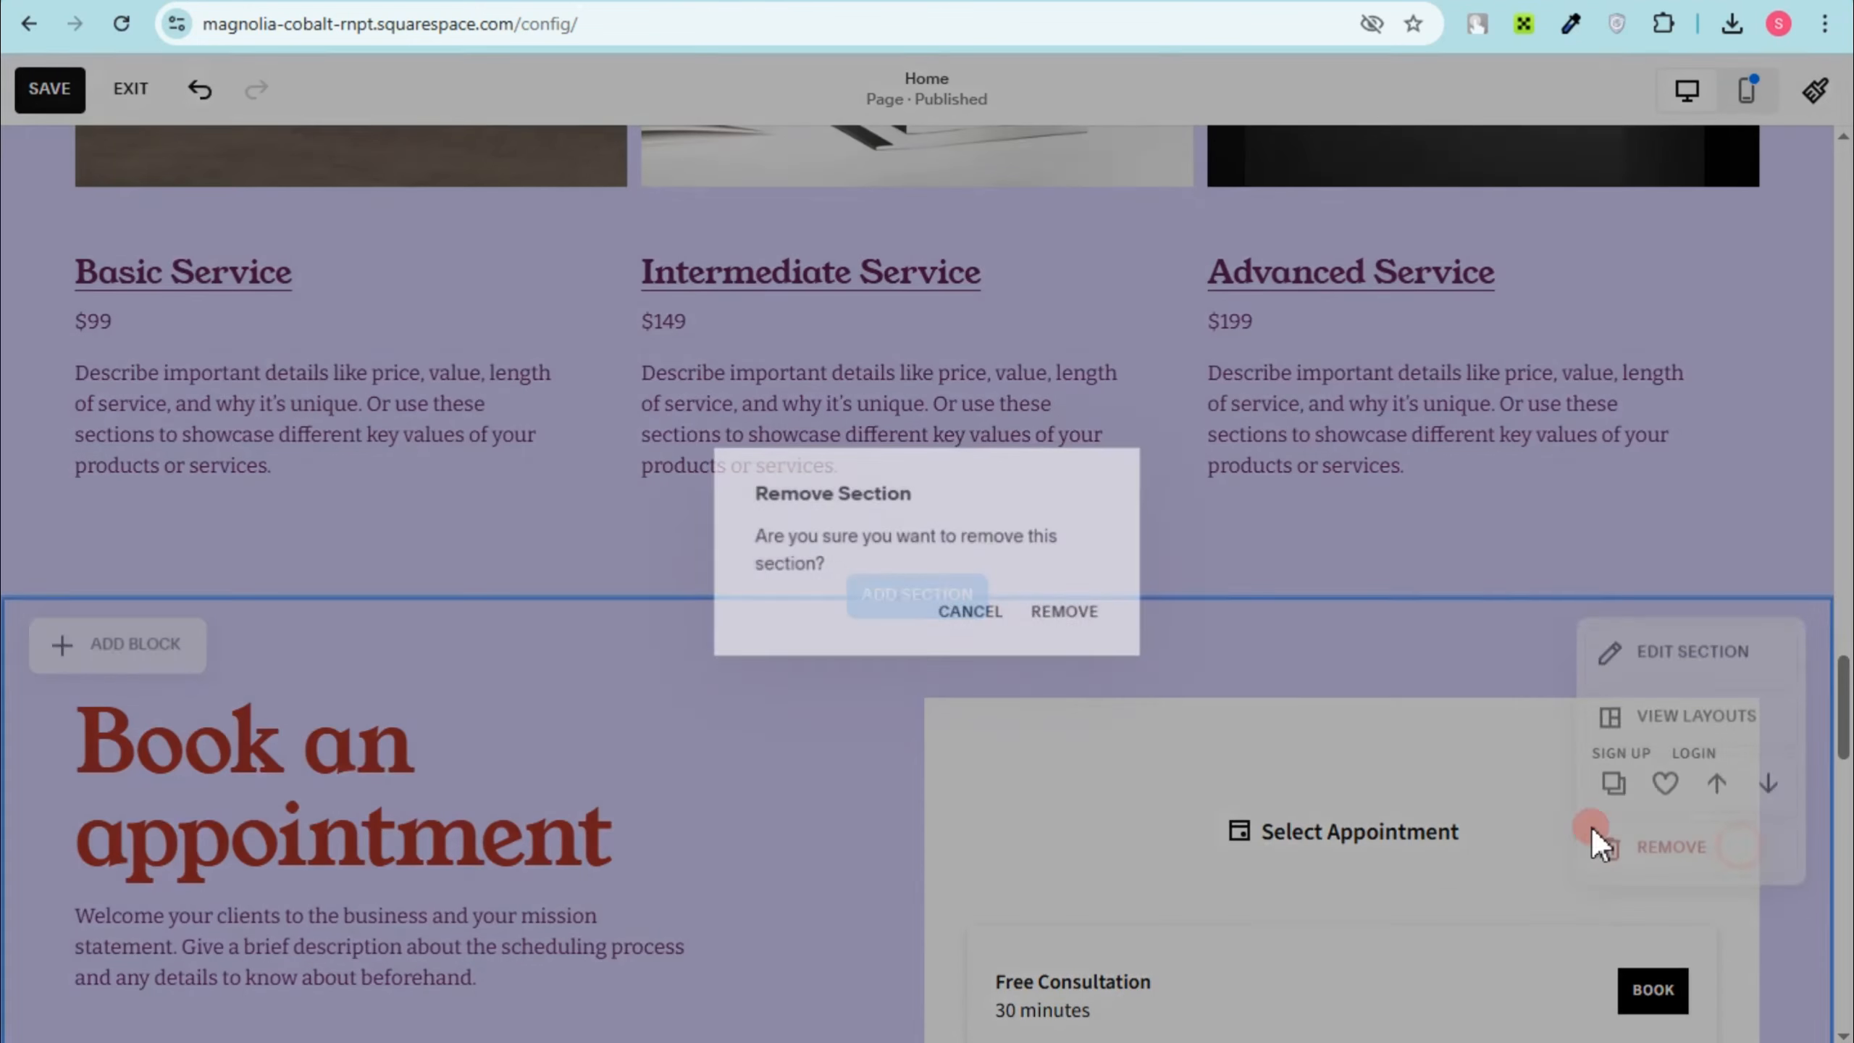
left_click(1084, 615)
left_click(1035, 670)
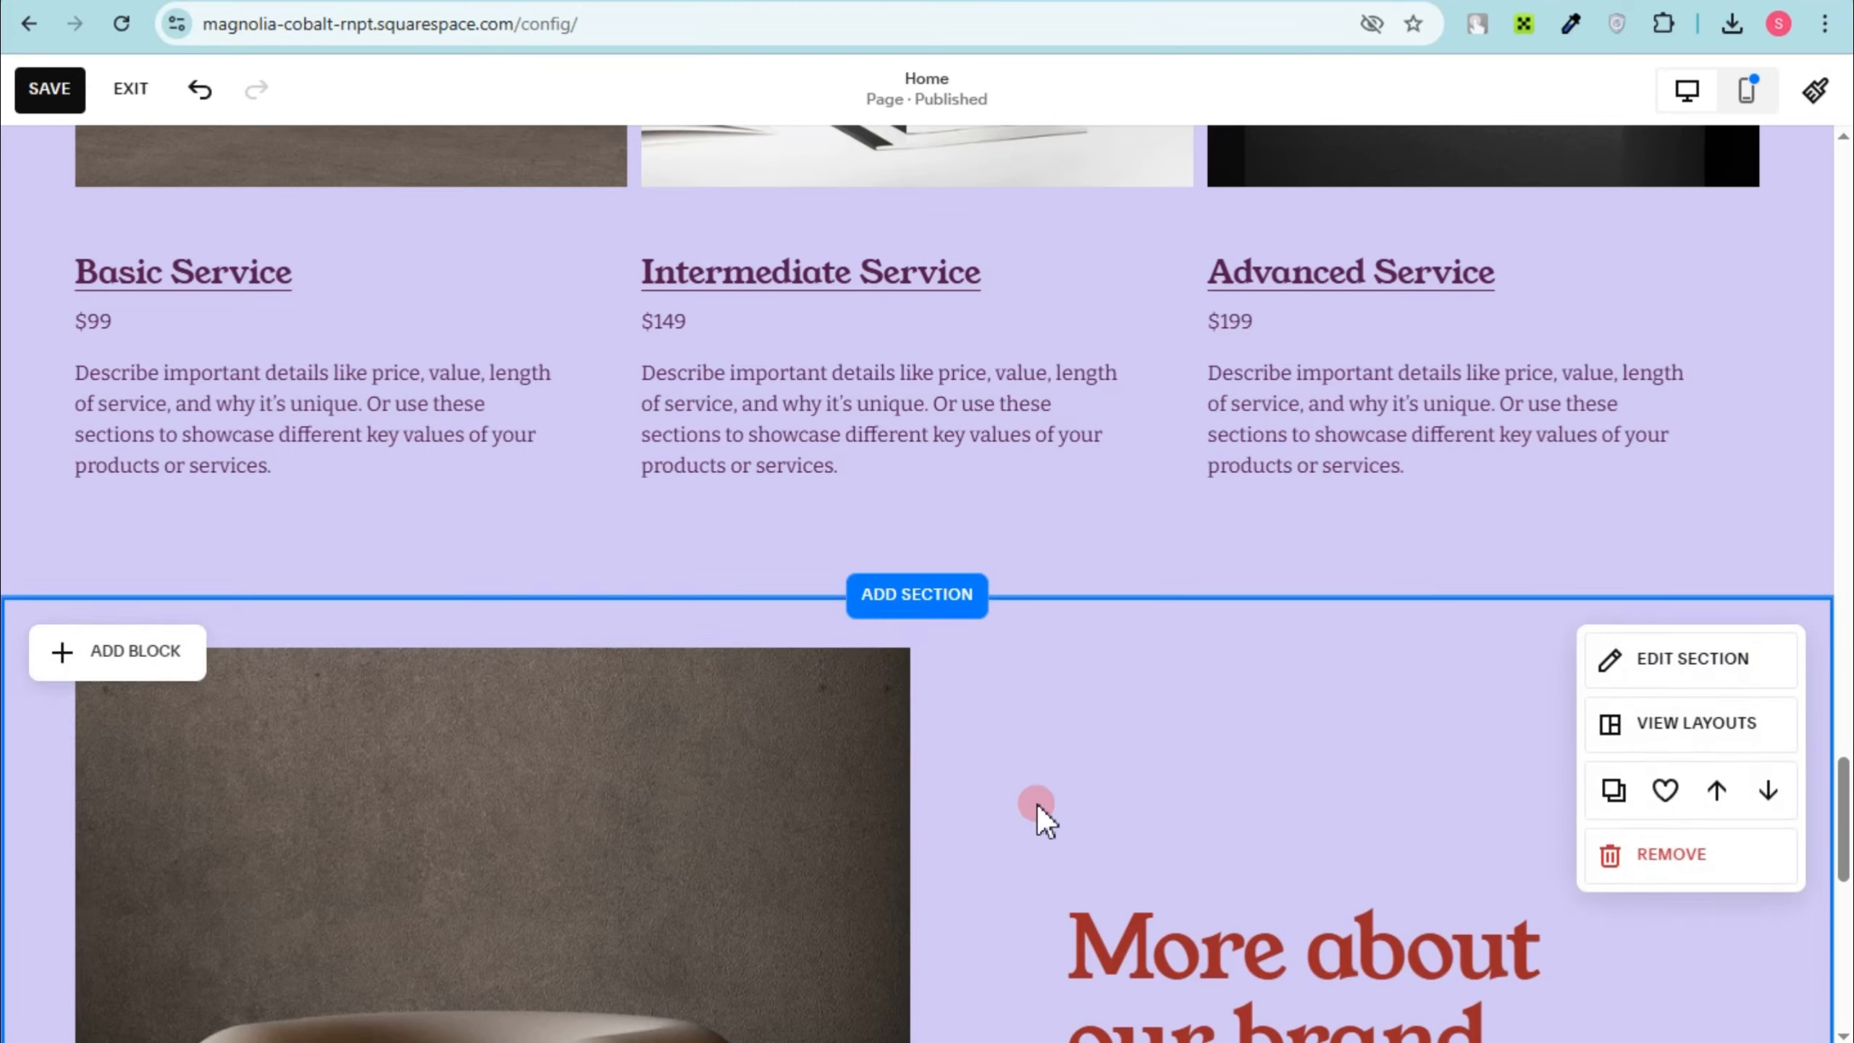
Step: Remove the More about our brand section from the home page
scroll(1671, 761, "down", 3)
left_click(1624, 597)
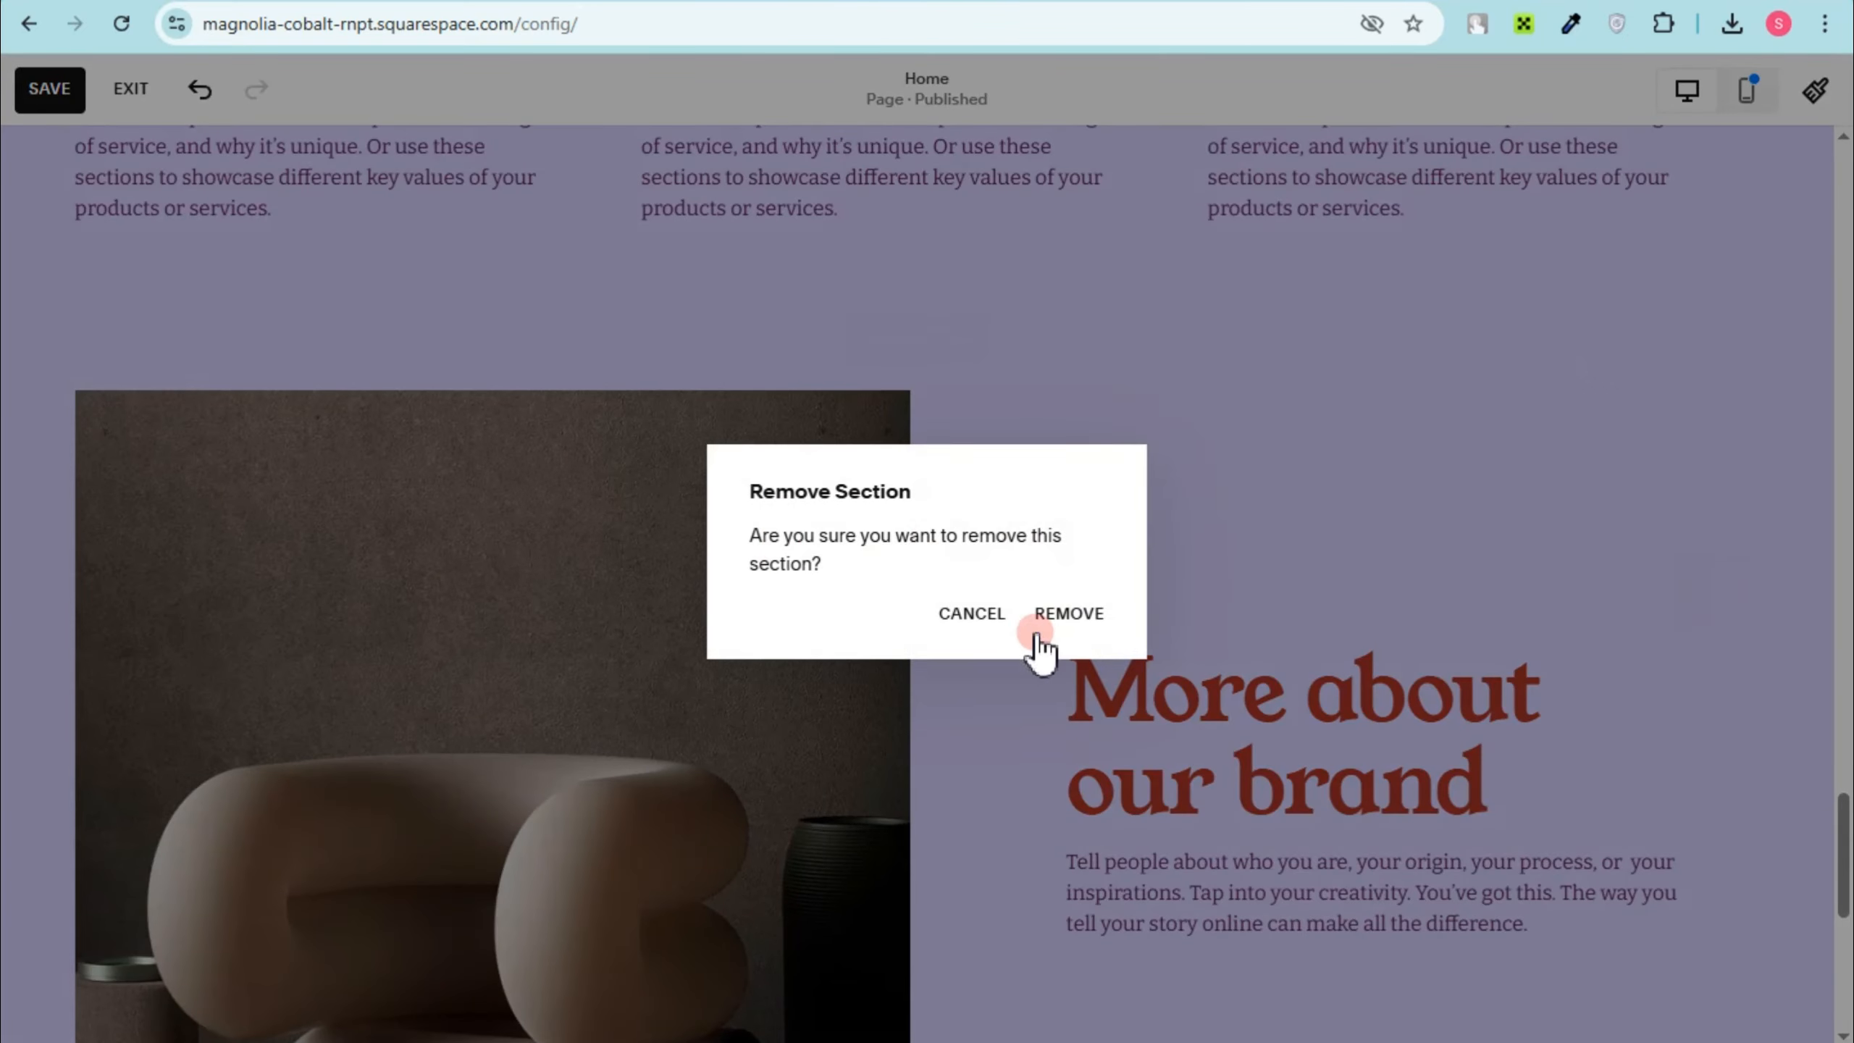
left_click(1069, 613)
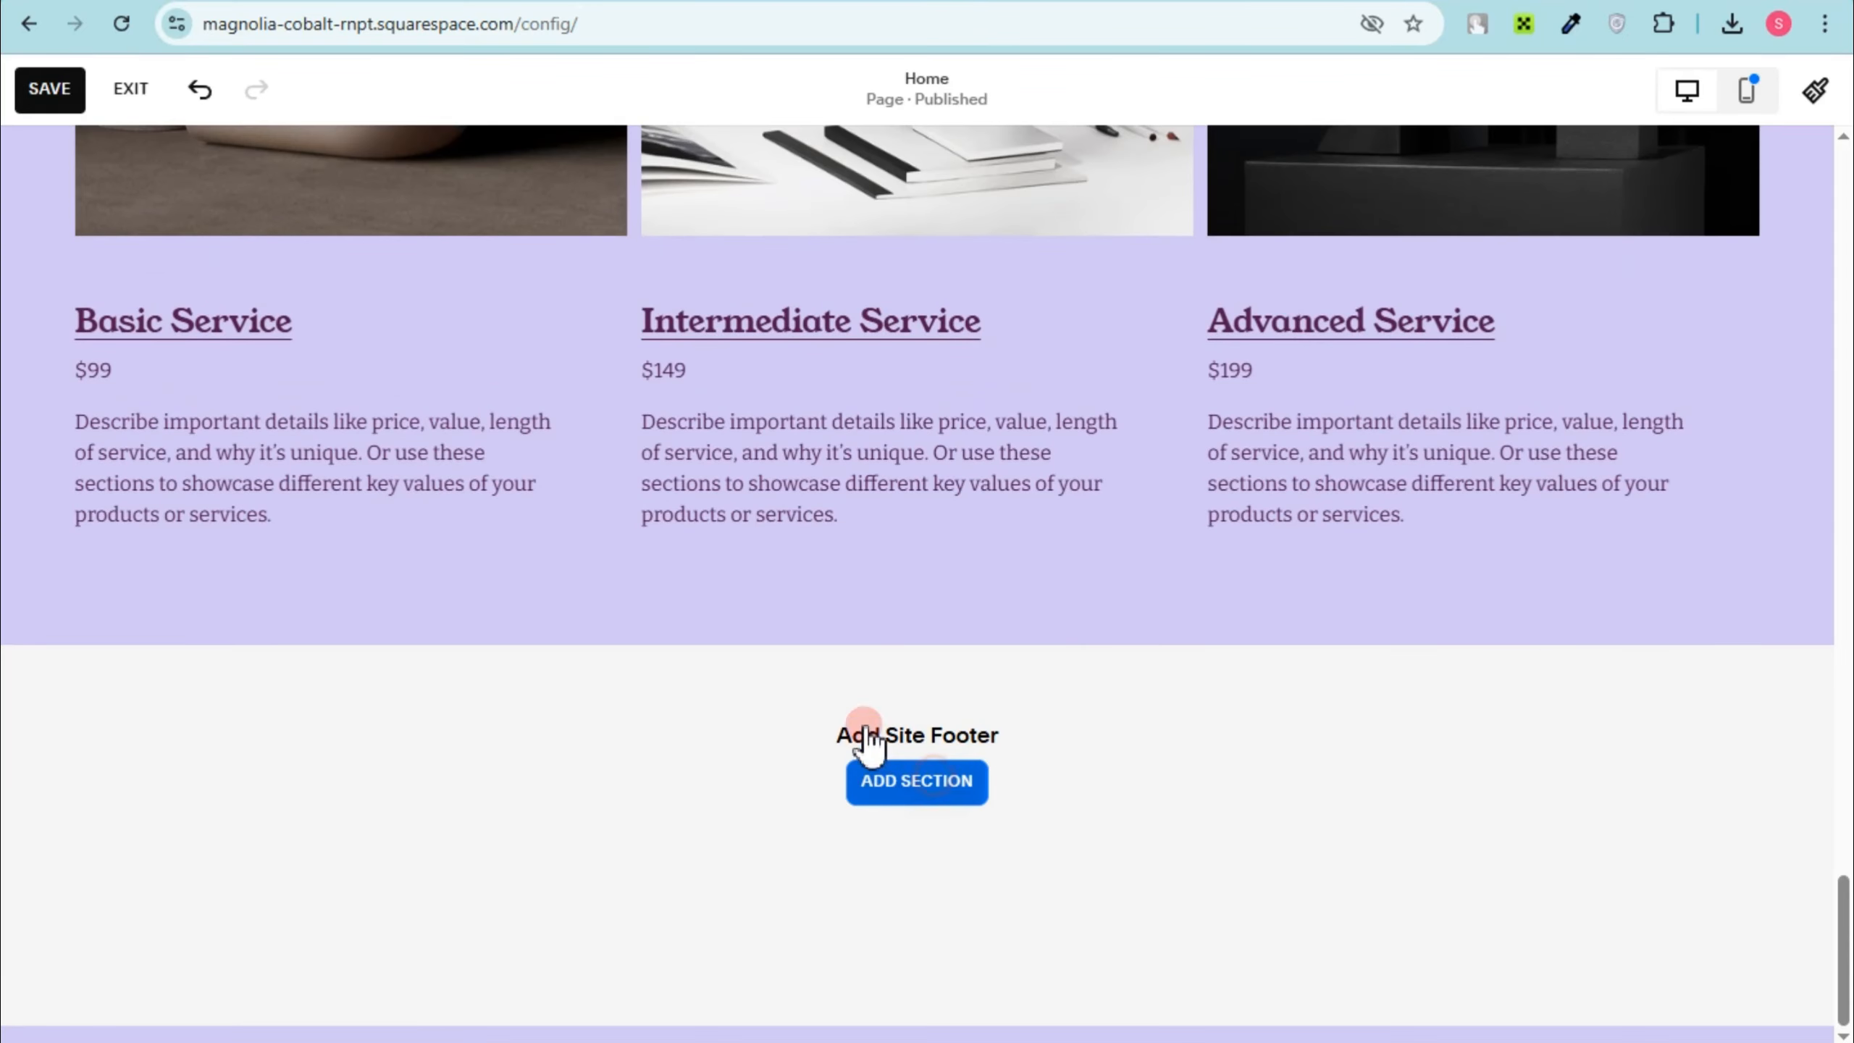
Step: Add a site footer using the three-column layout with Location, Hours and Contact
left_click(925, 779)
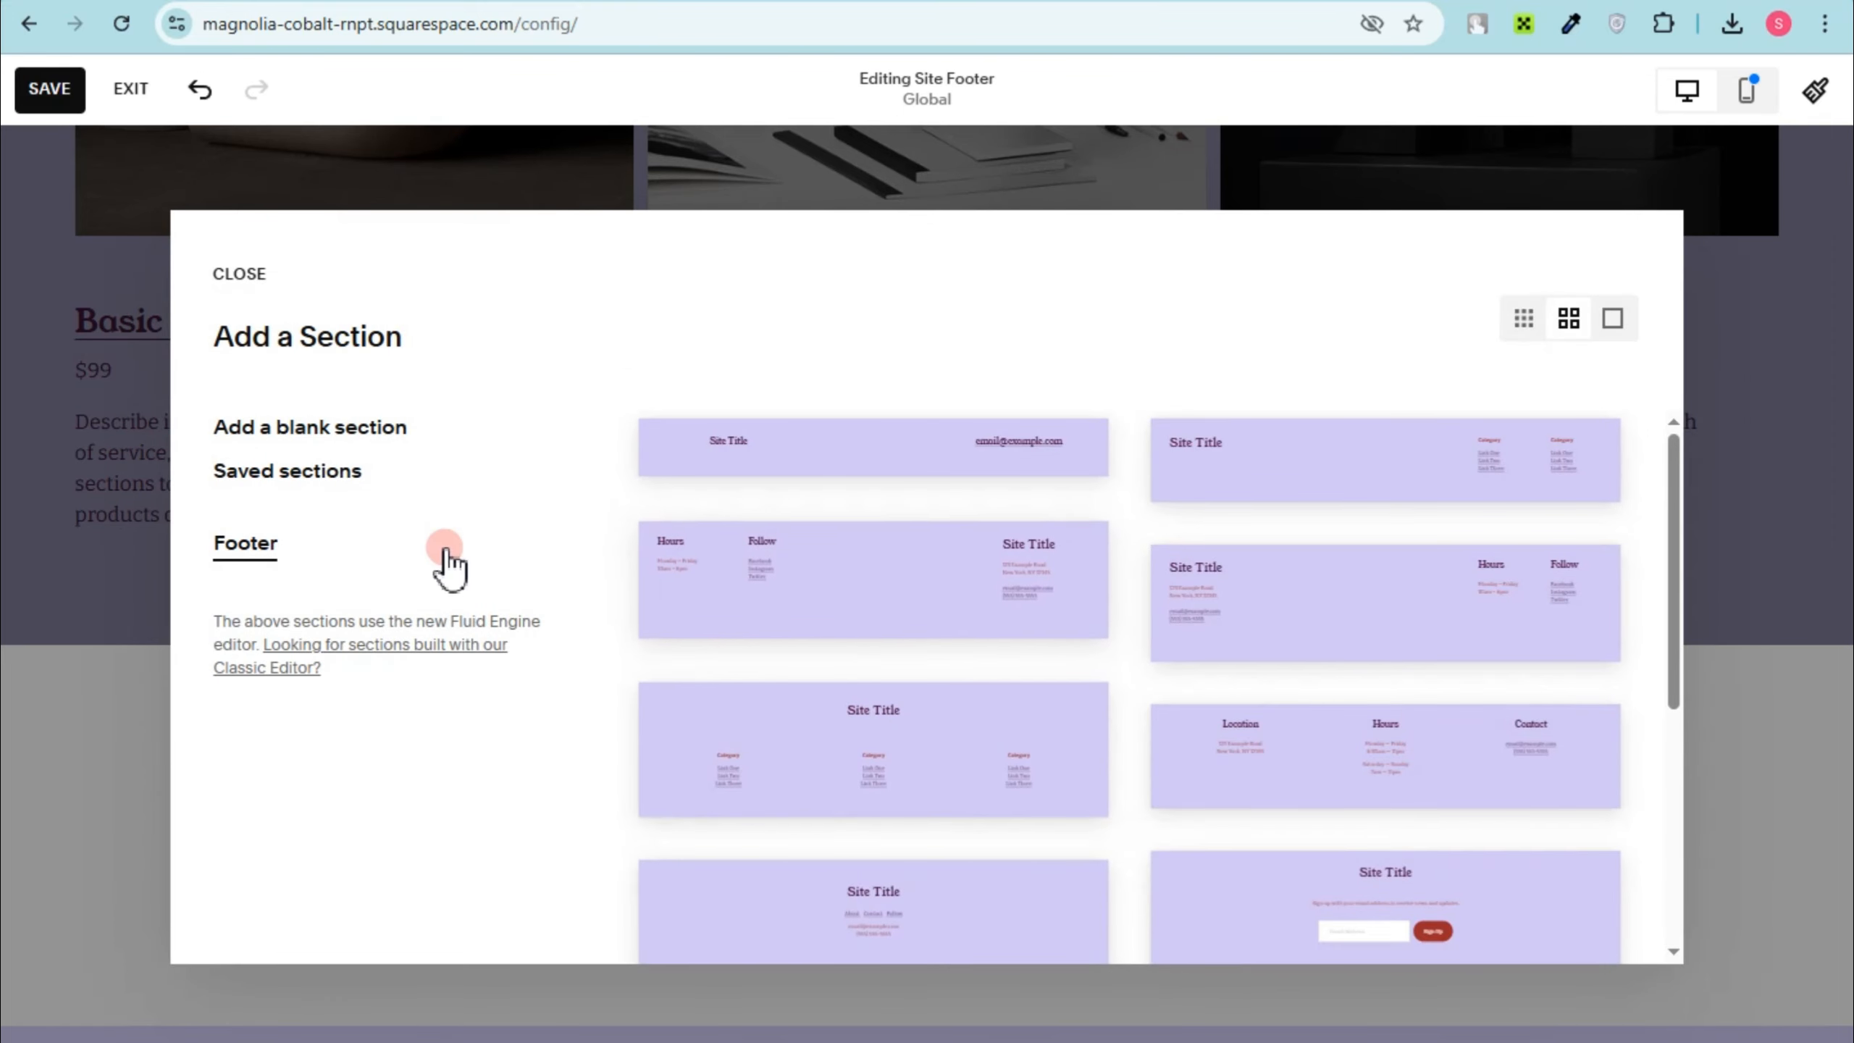
left_click(1434, 734)
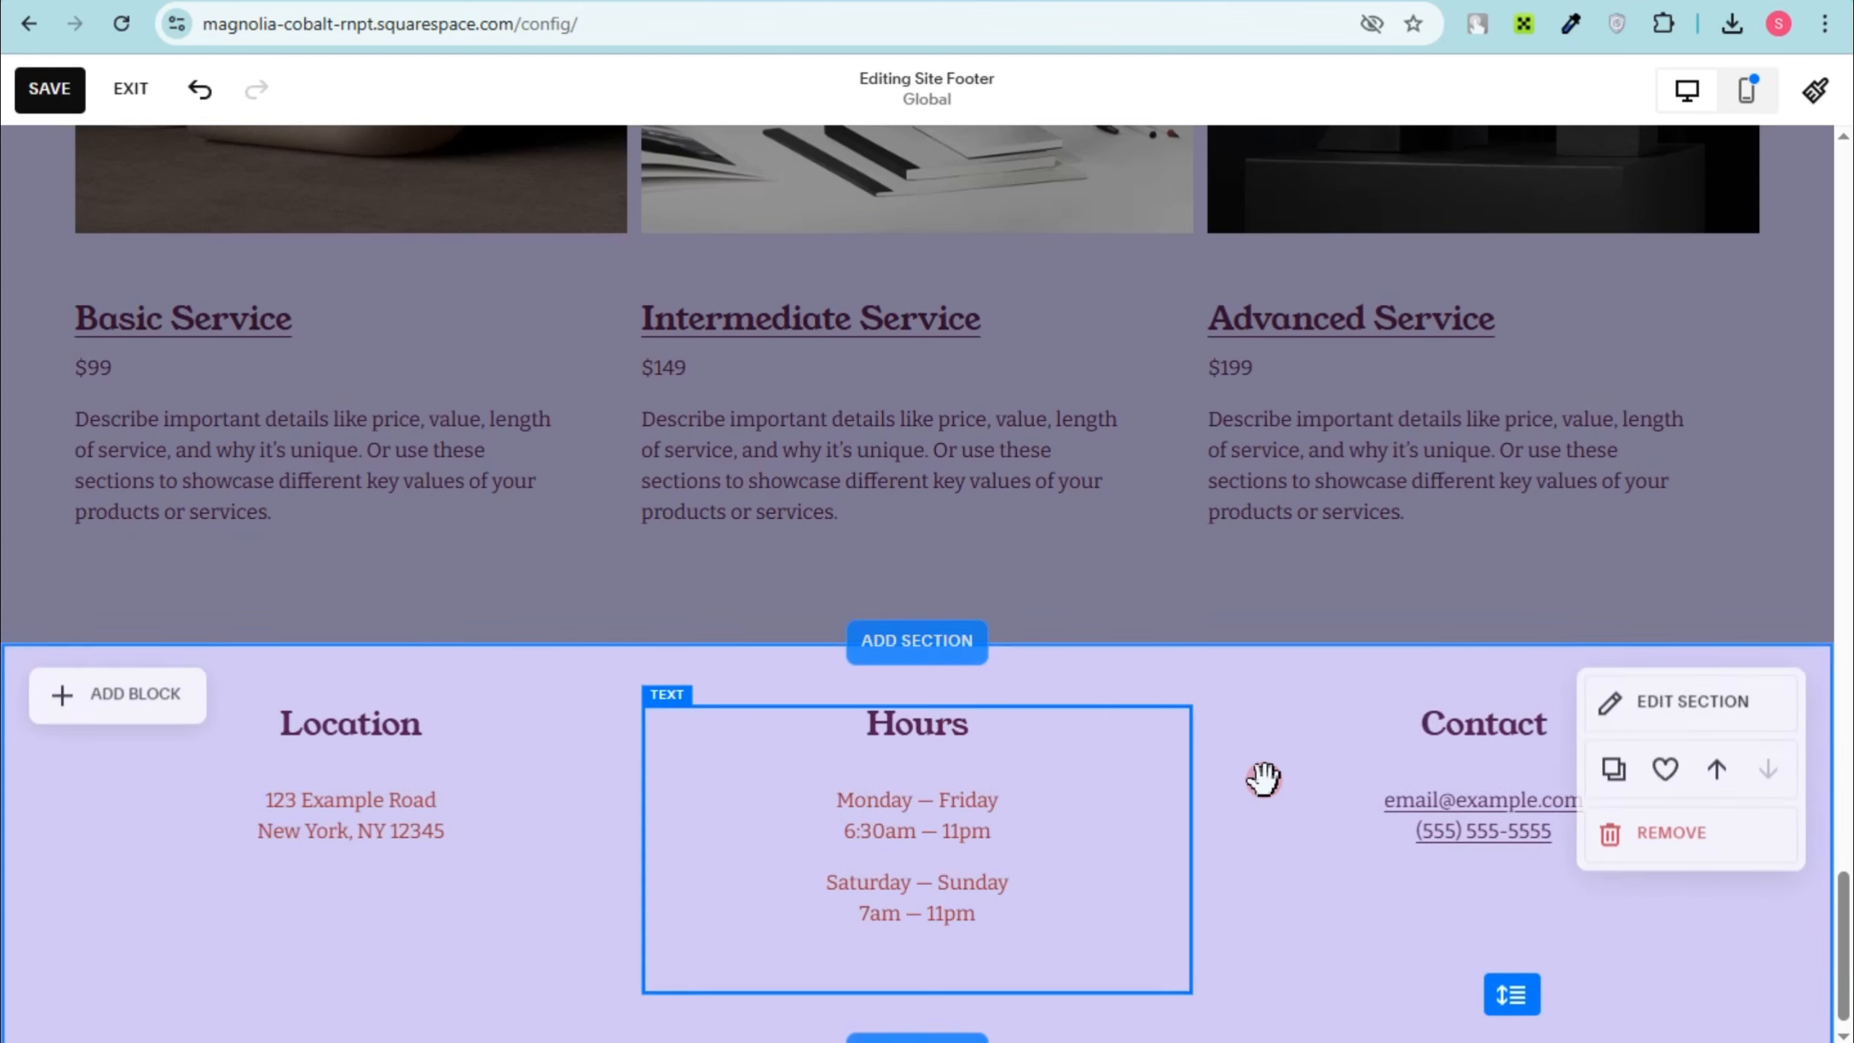
scroll(1255, 778, "up", 8)
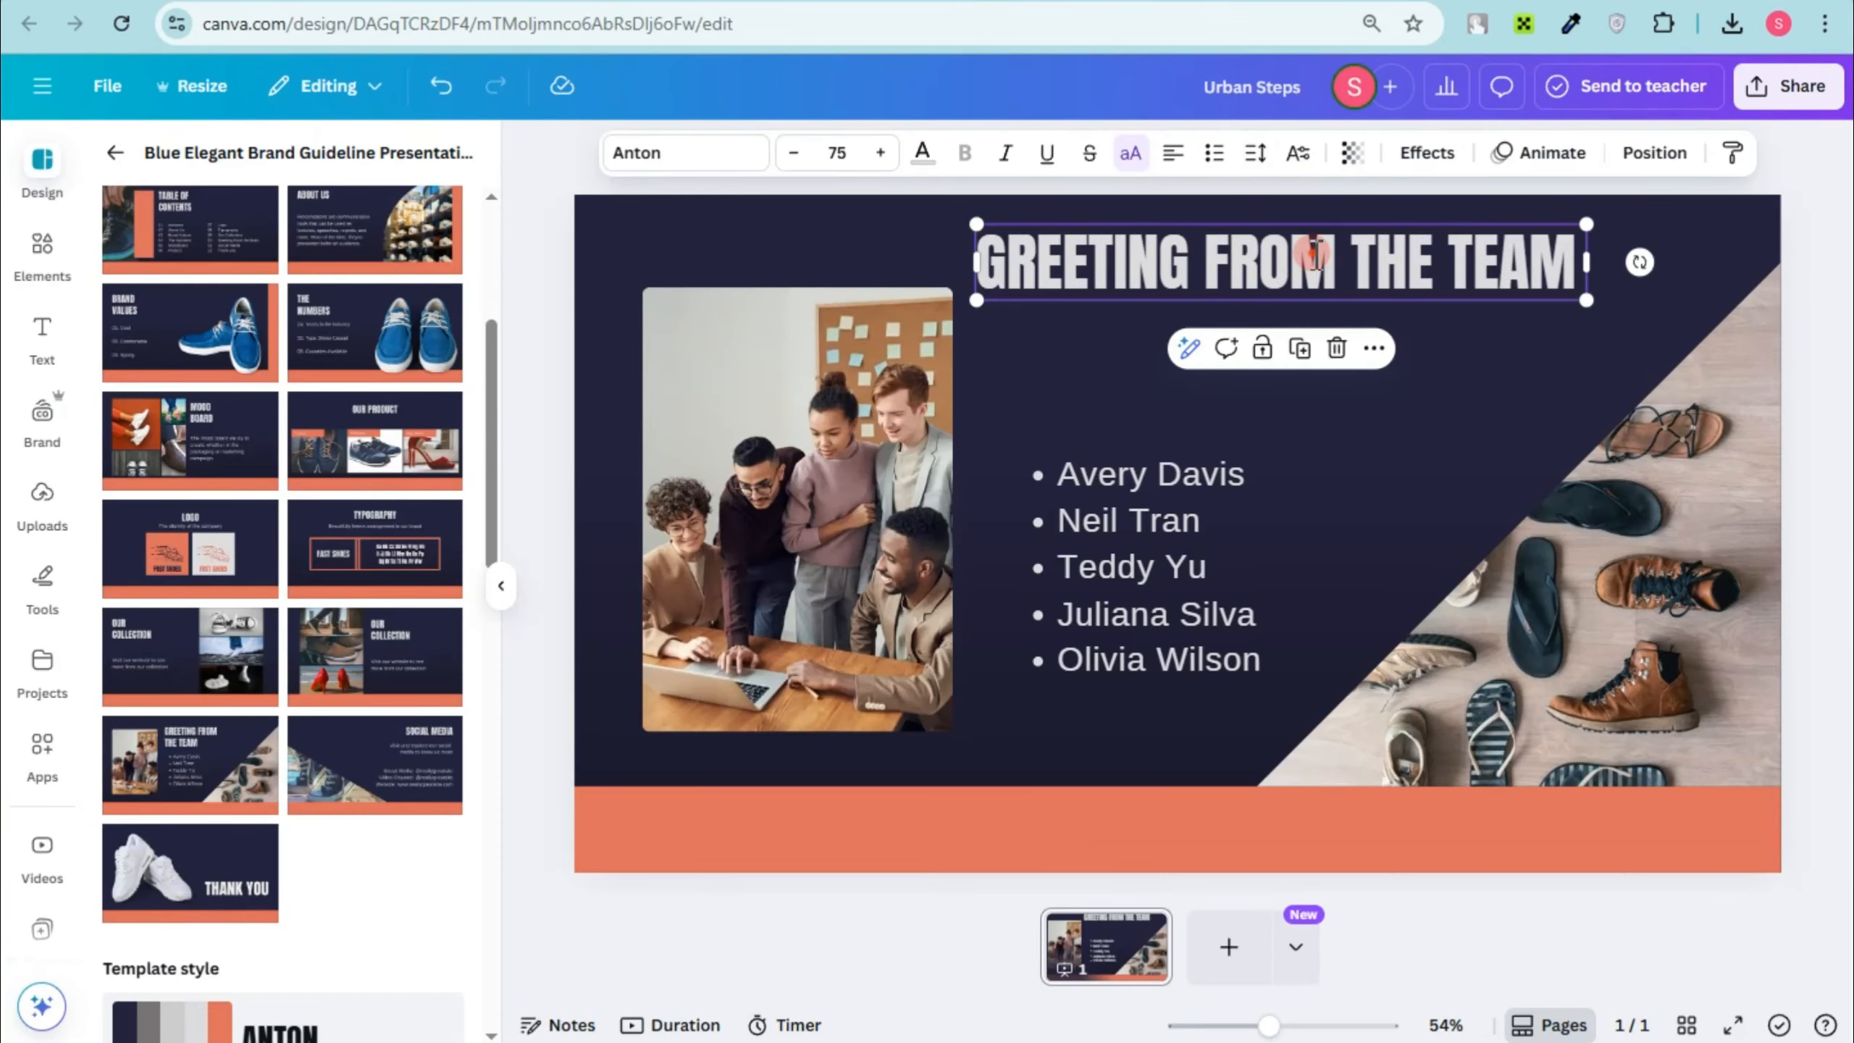
Step: Replace the GREETING FROM THE TEAM heading with FAQ and centre it
double_click(1315, 255)
type("FAQ")
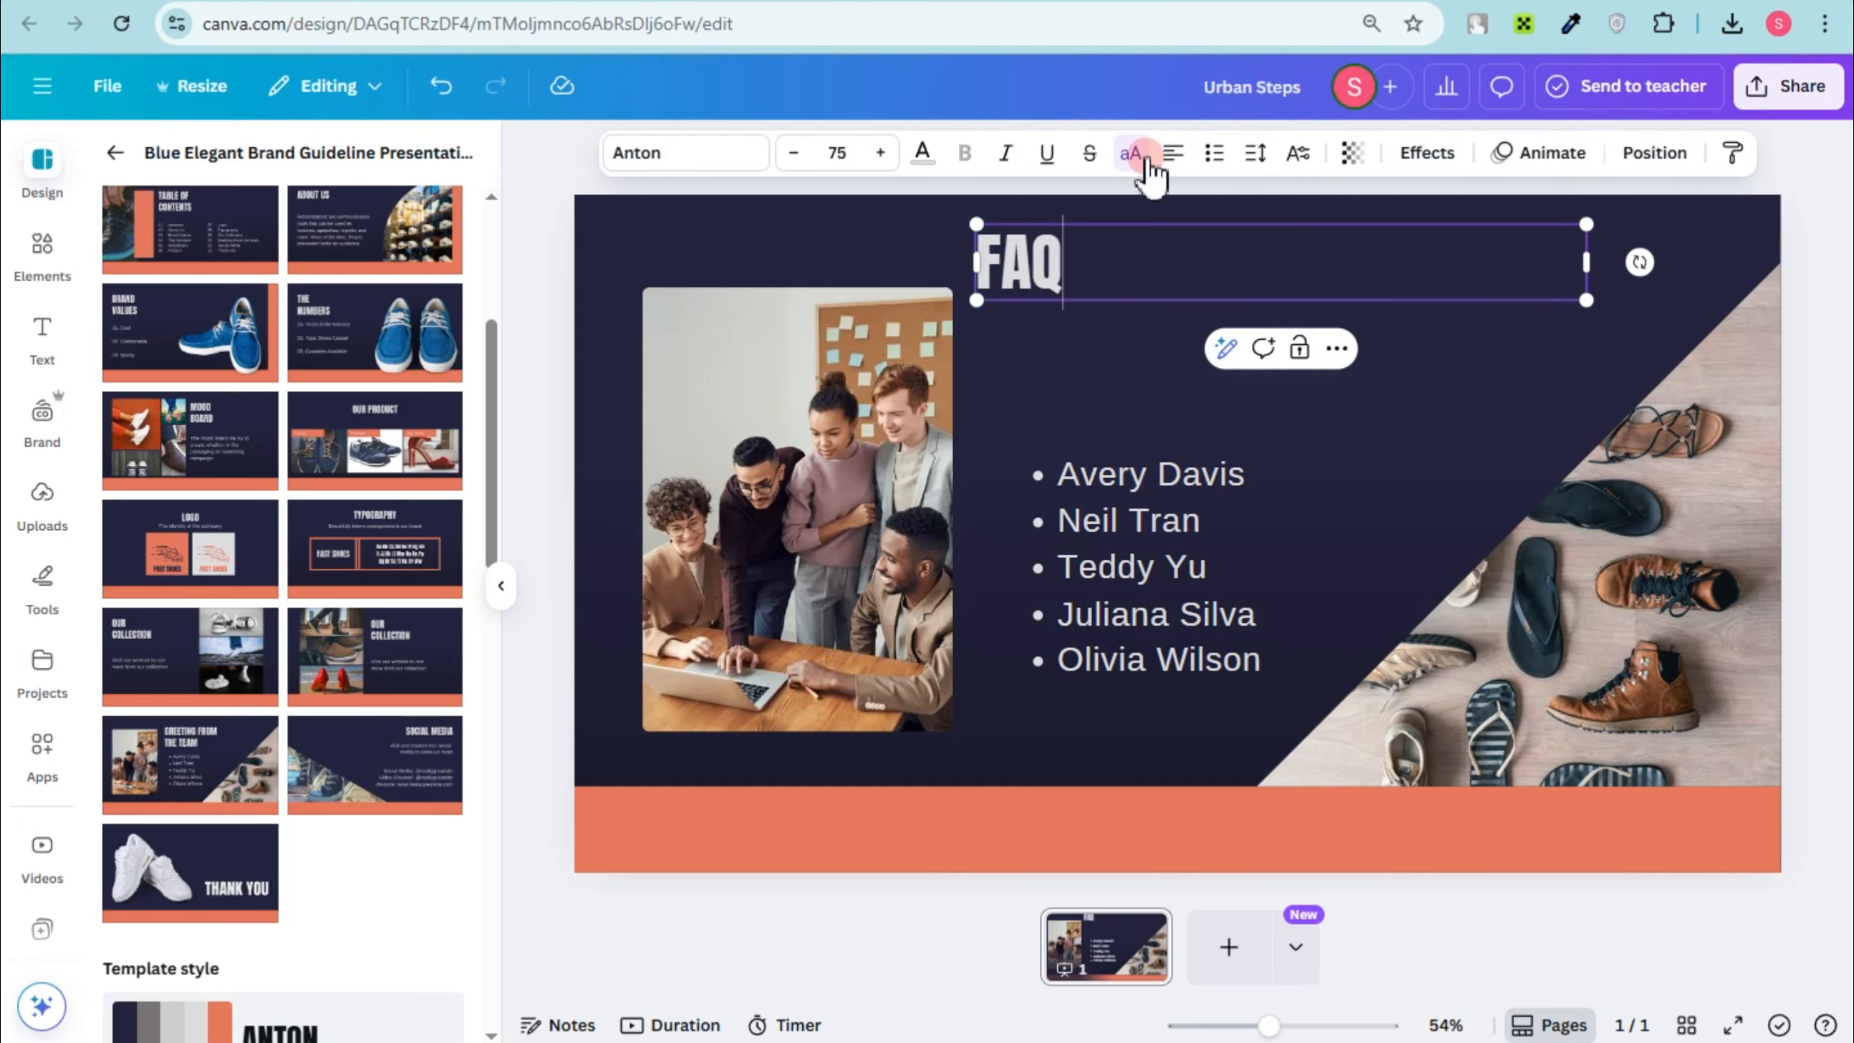
left_click(1173, 154)
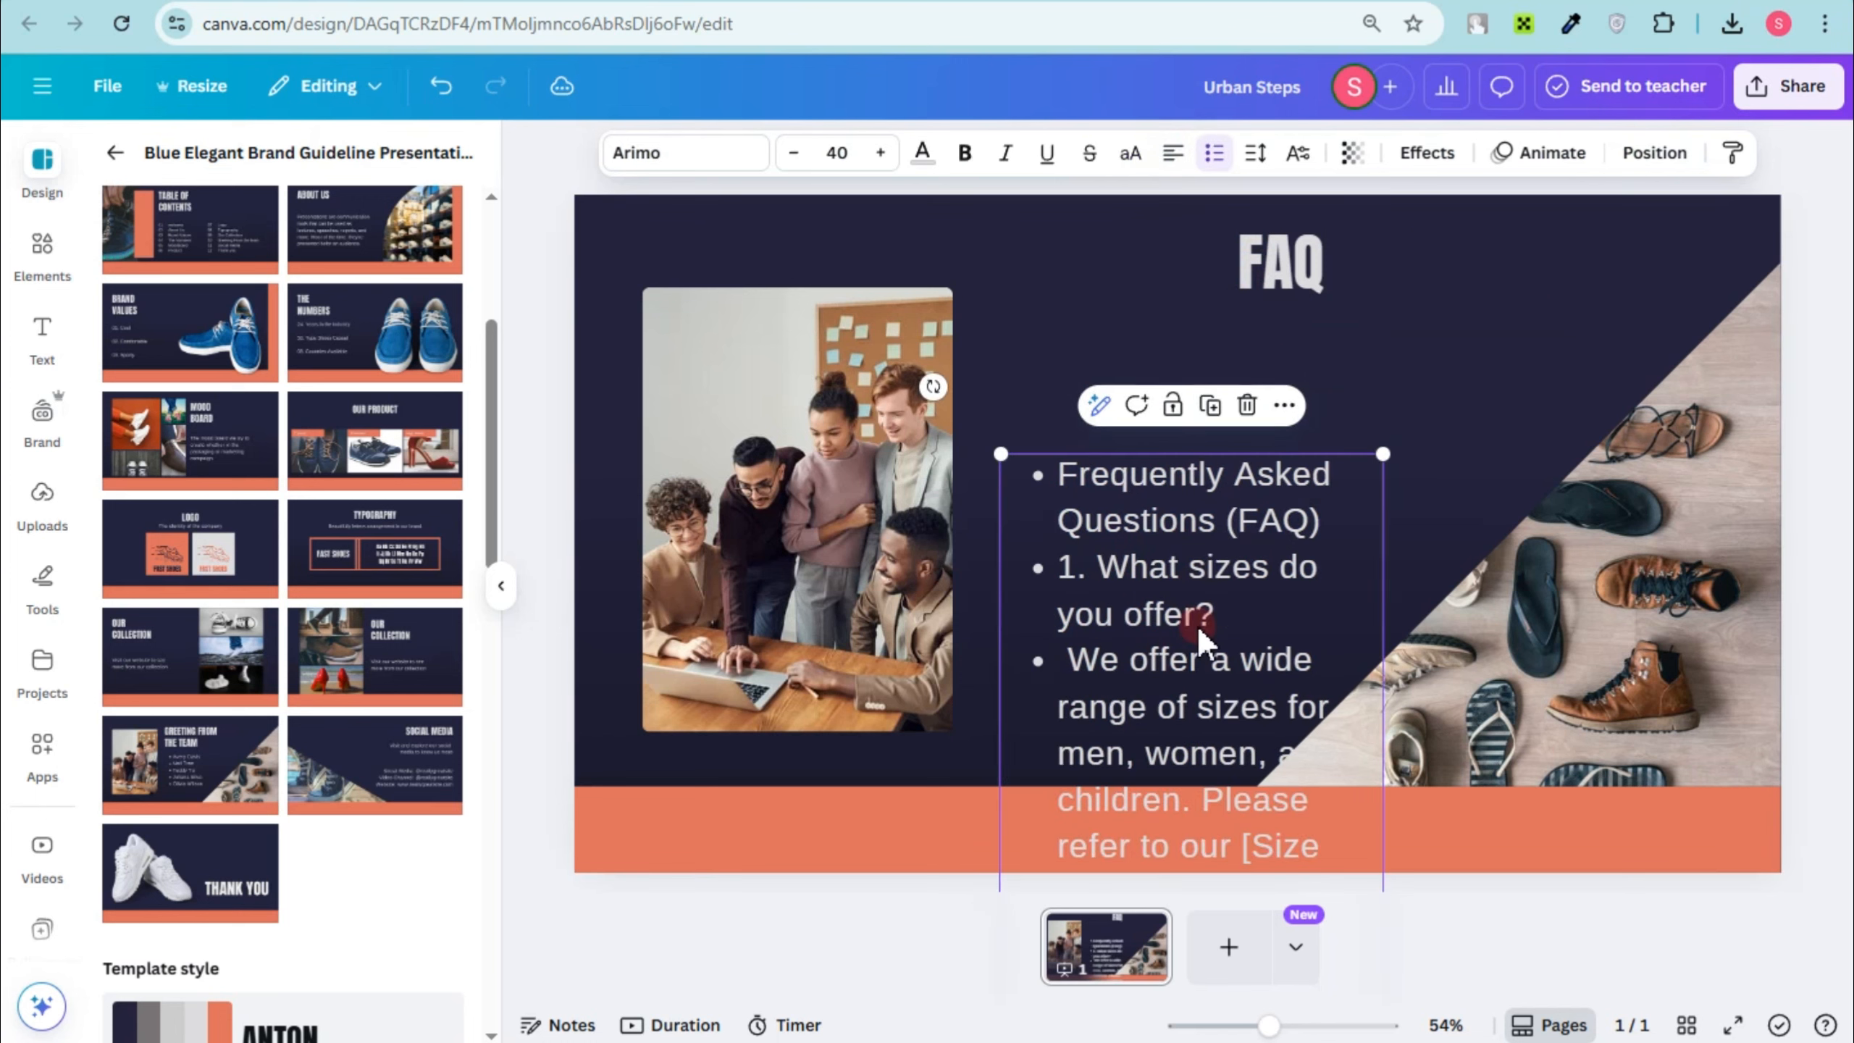
Step: Replace the team list with the shoe FAQ text, shrink it to about font size 19.1 and widen it beside the team photo
left_click_drag(1197, 633, 1183, 491)
left_click_drag(1378, 316, 1184, 526)
left_click_drag(1164, 655, 1183, 438)
left_click_drag(1385, 303, 1345, 491)
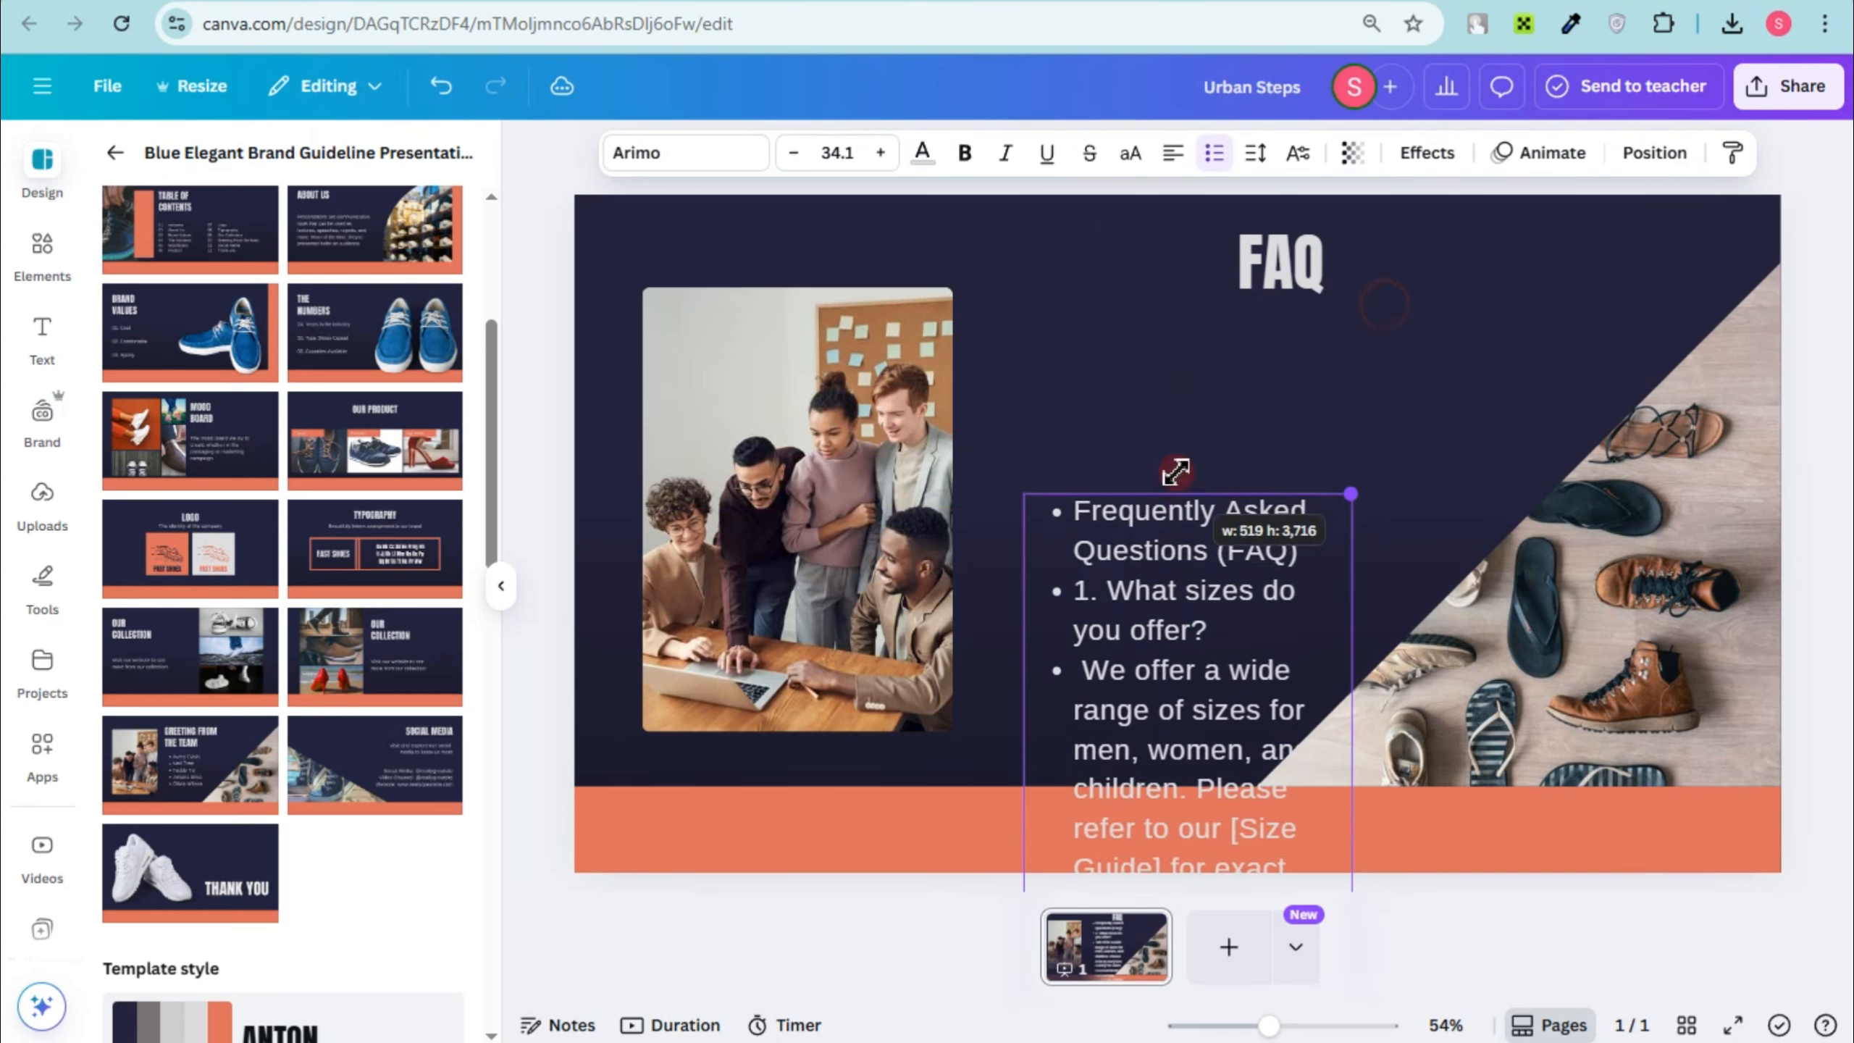
left_click_drag(1182, 555, 1159, 517)
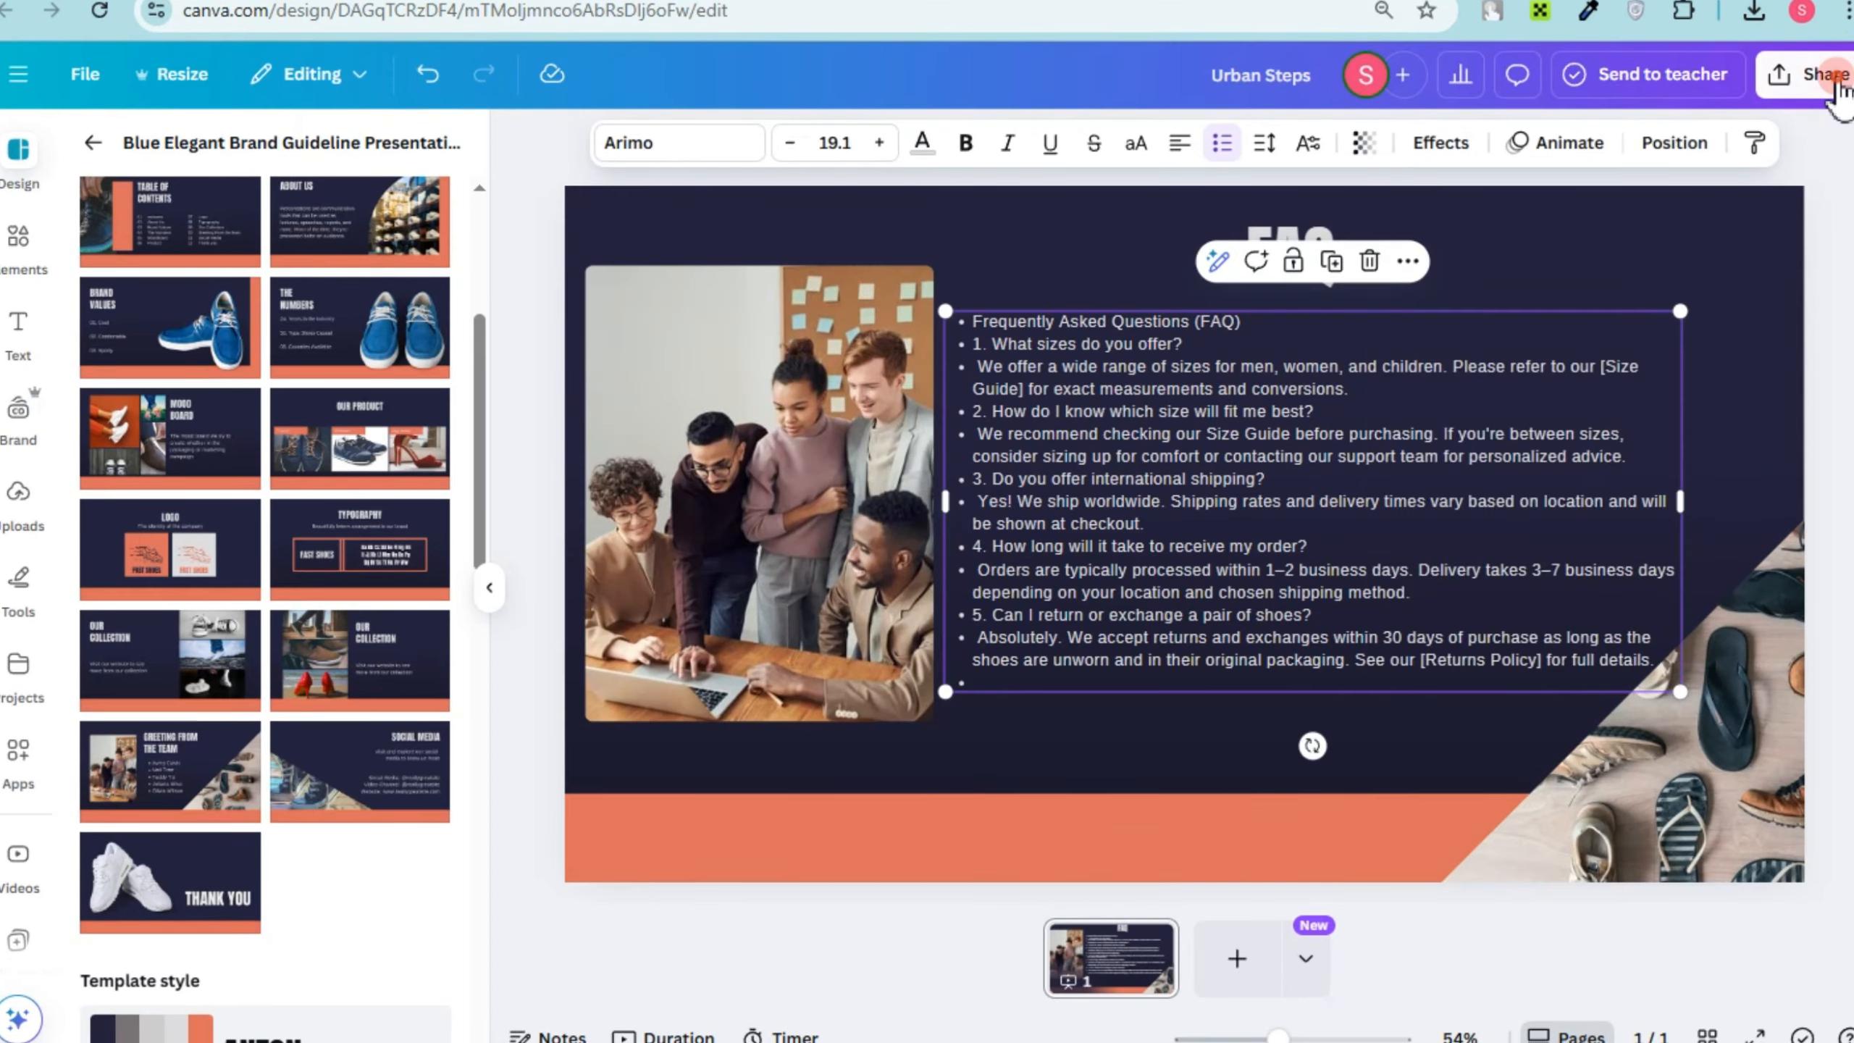
Step: Copy the smart embed link of the finished FAQ design from its sharing options
left_click(1817, 76)
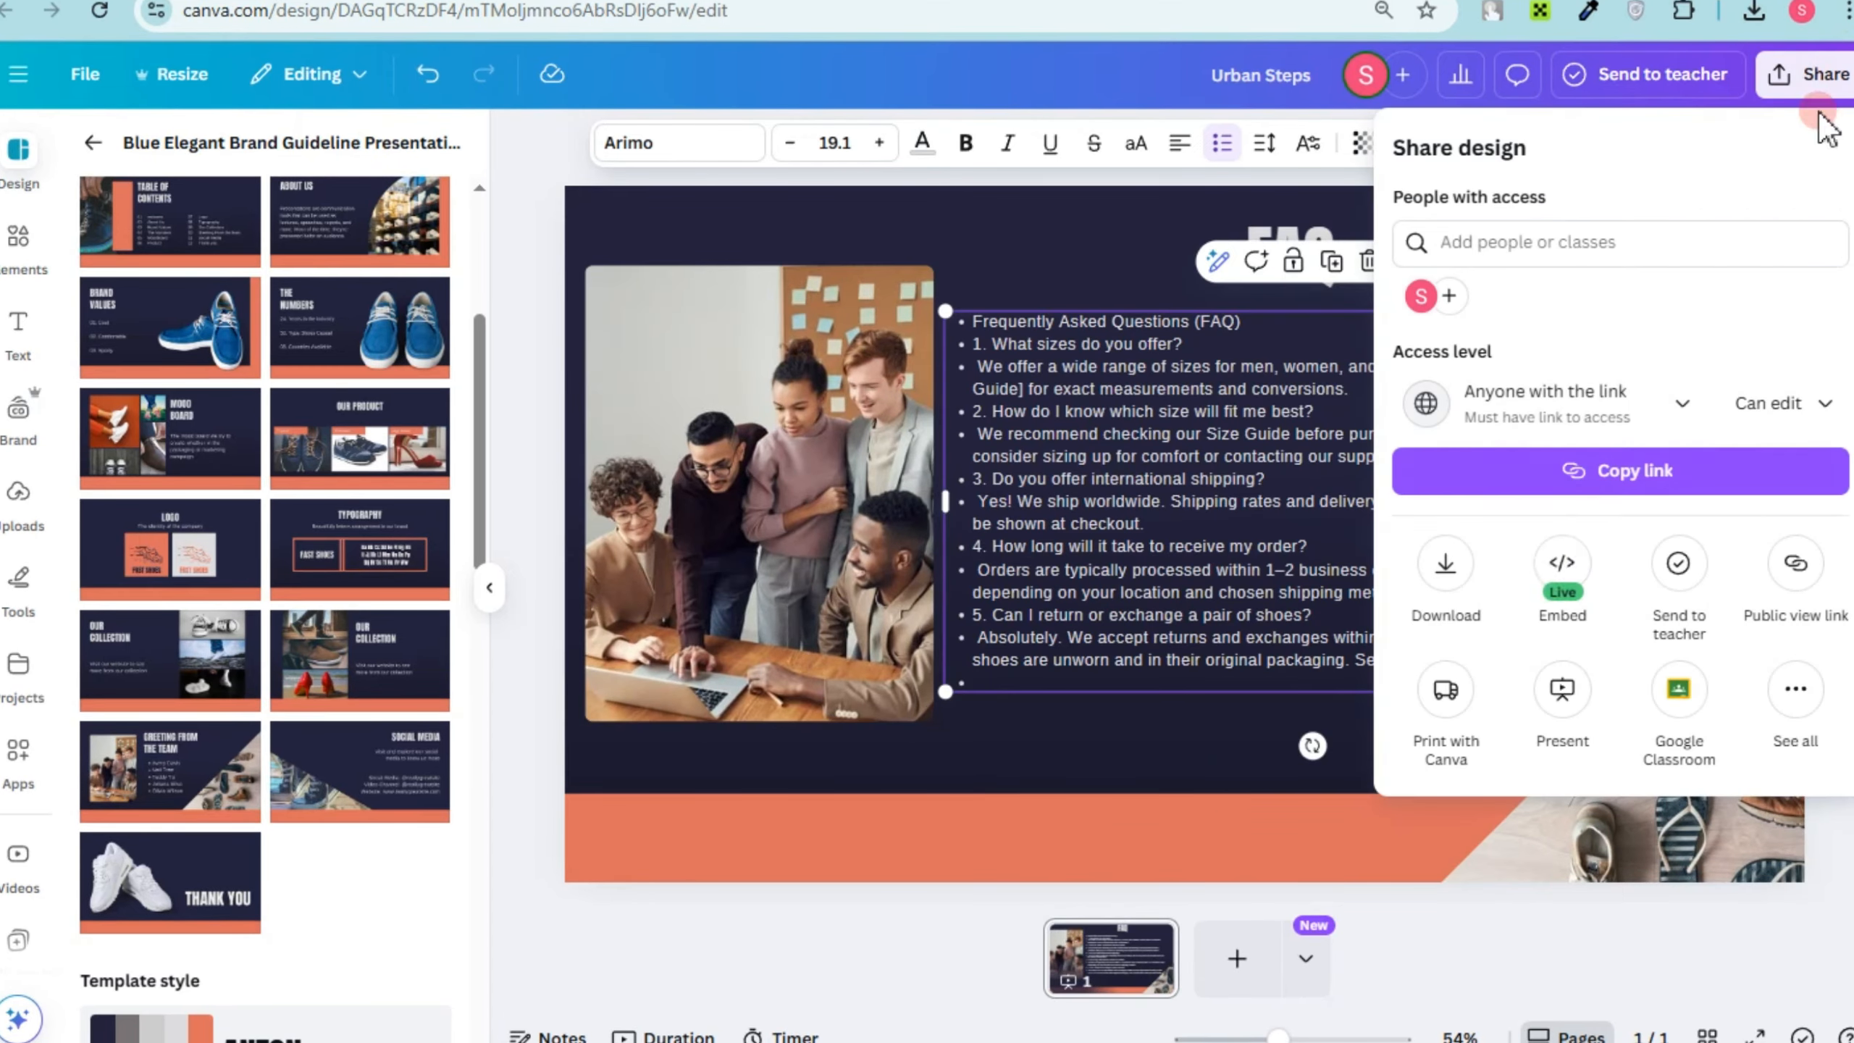
left_click(1801, 711)
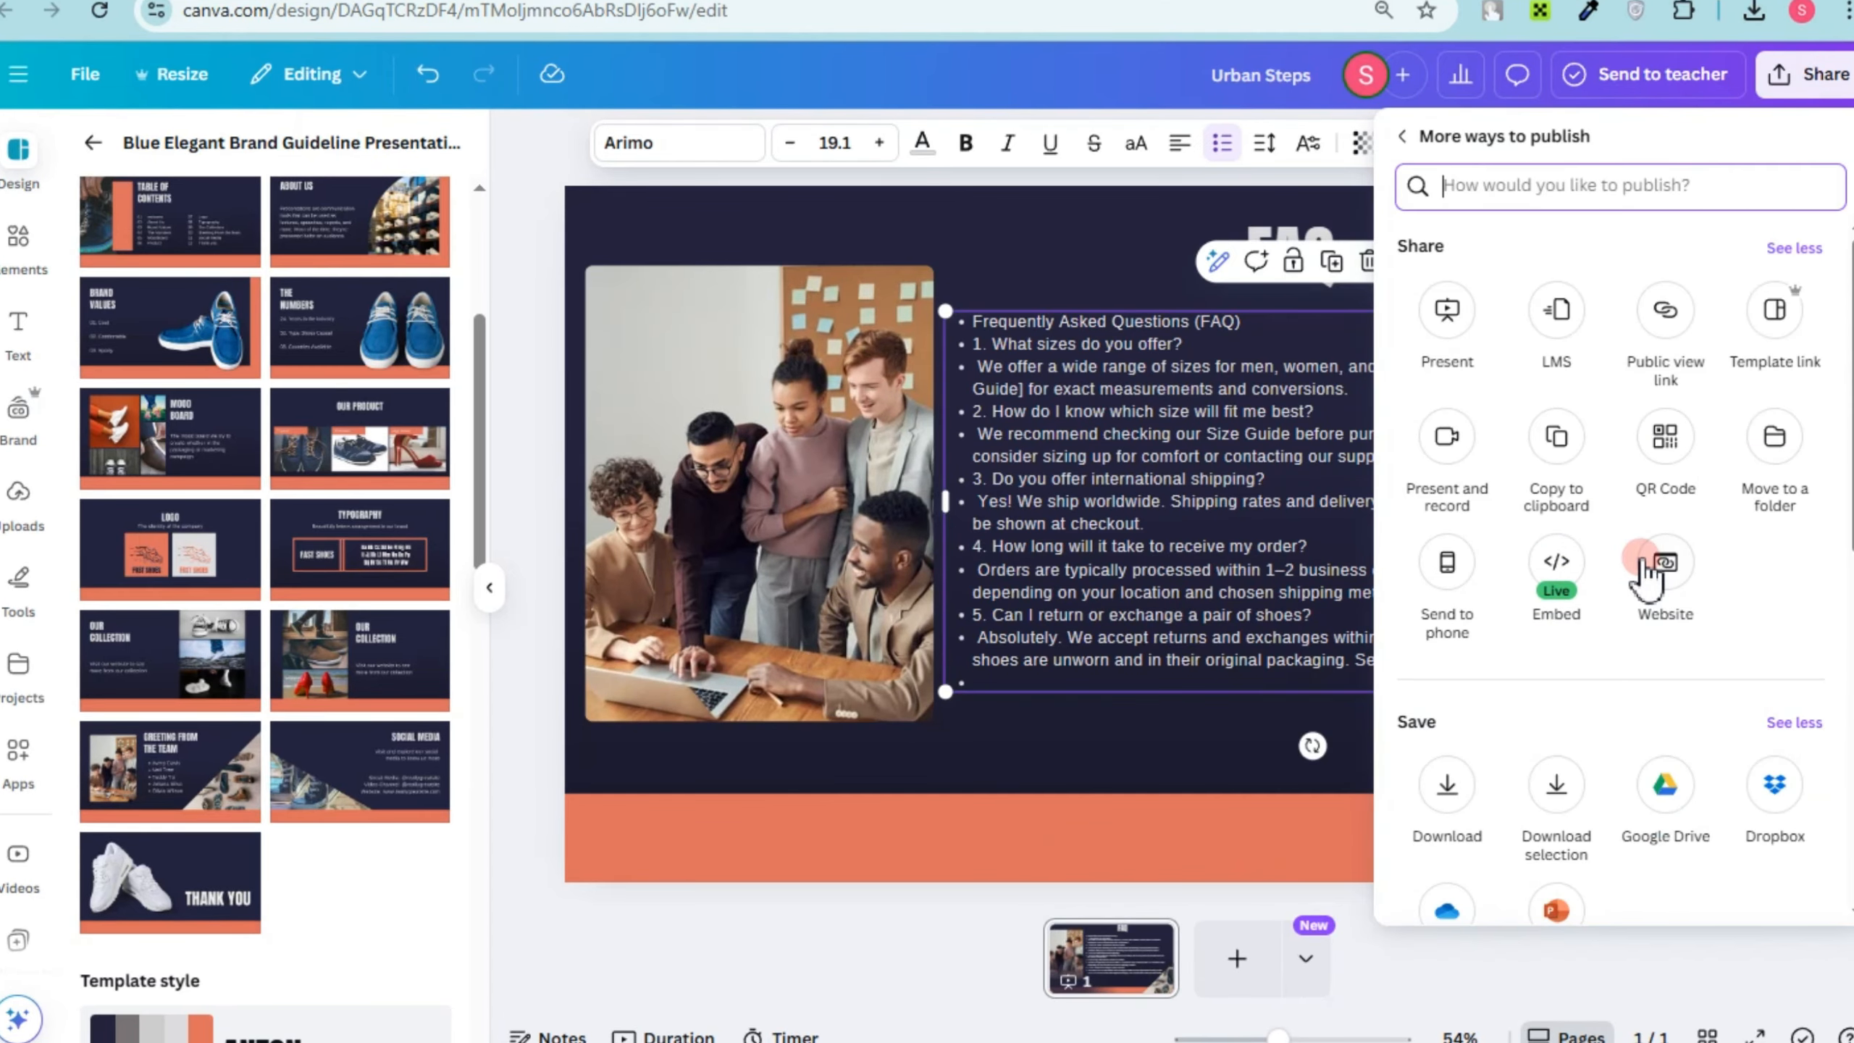
left_click(1558, 582)
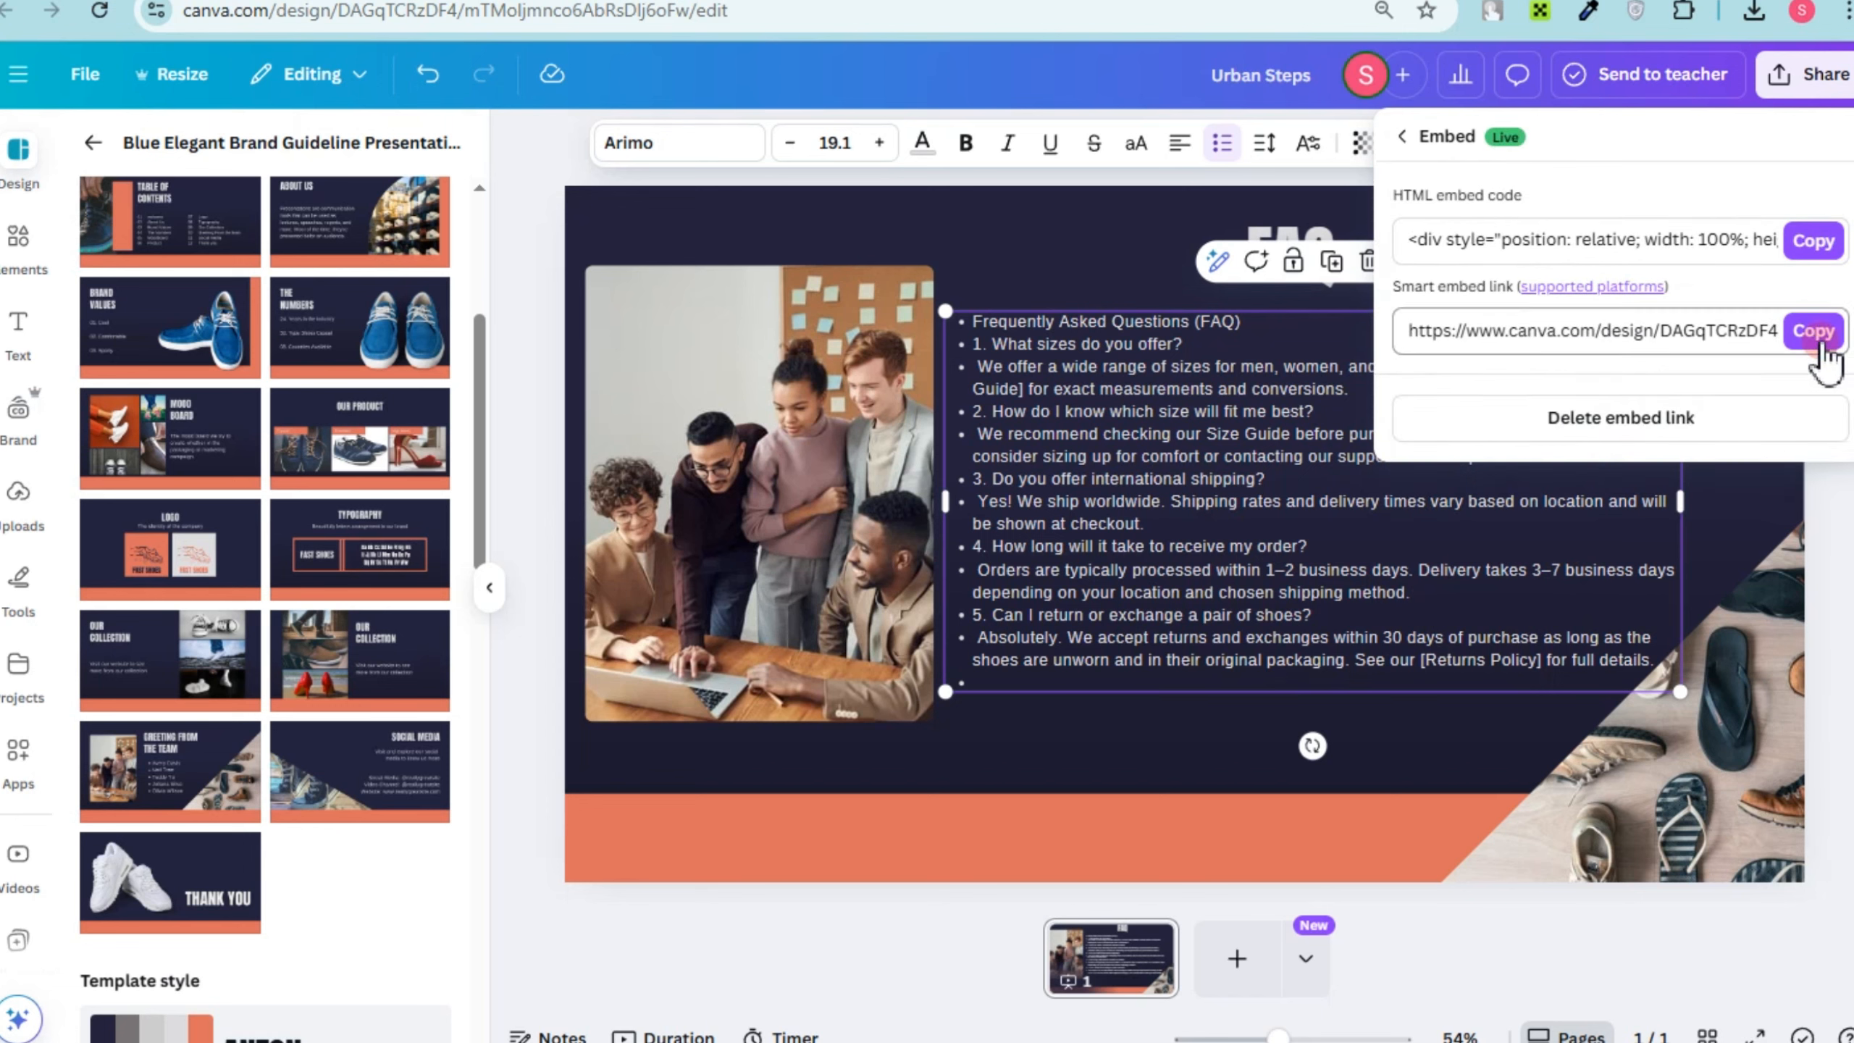
left_click(1813, 331)
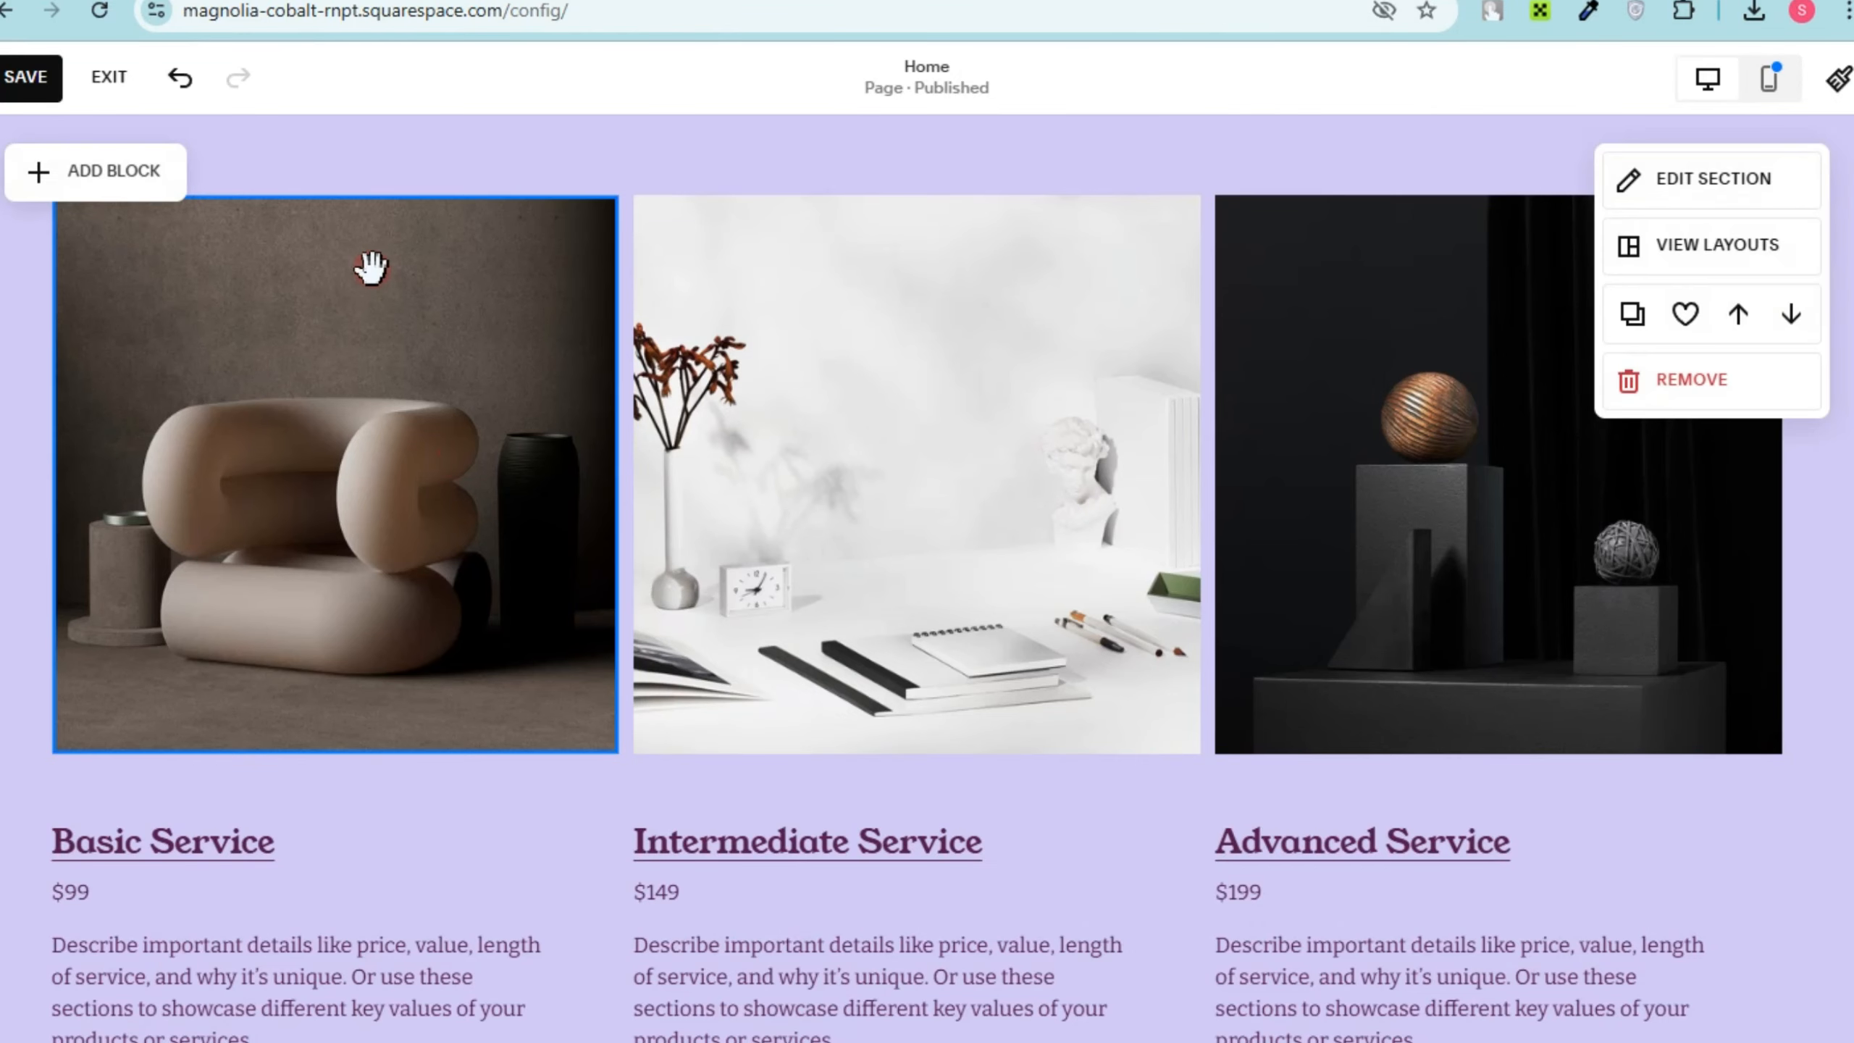
Step: Switch to the Squarespace home page editor, add an Embed block below the OUR PRODUCT design and paste the copied FAQ link into it
scroll(320, 336, "up", 3)
left_click(152, 197)
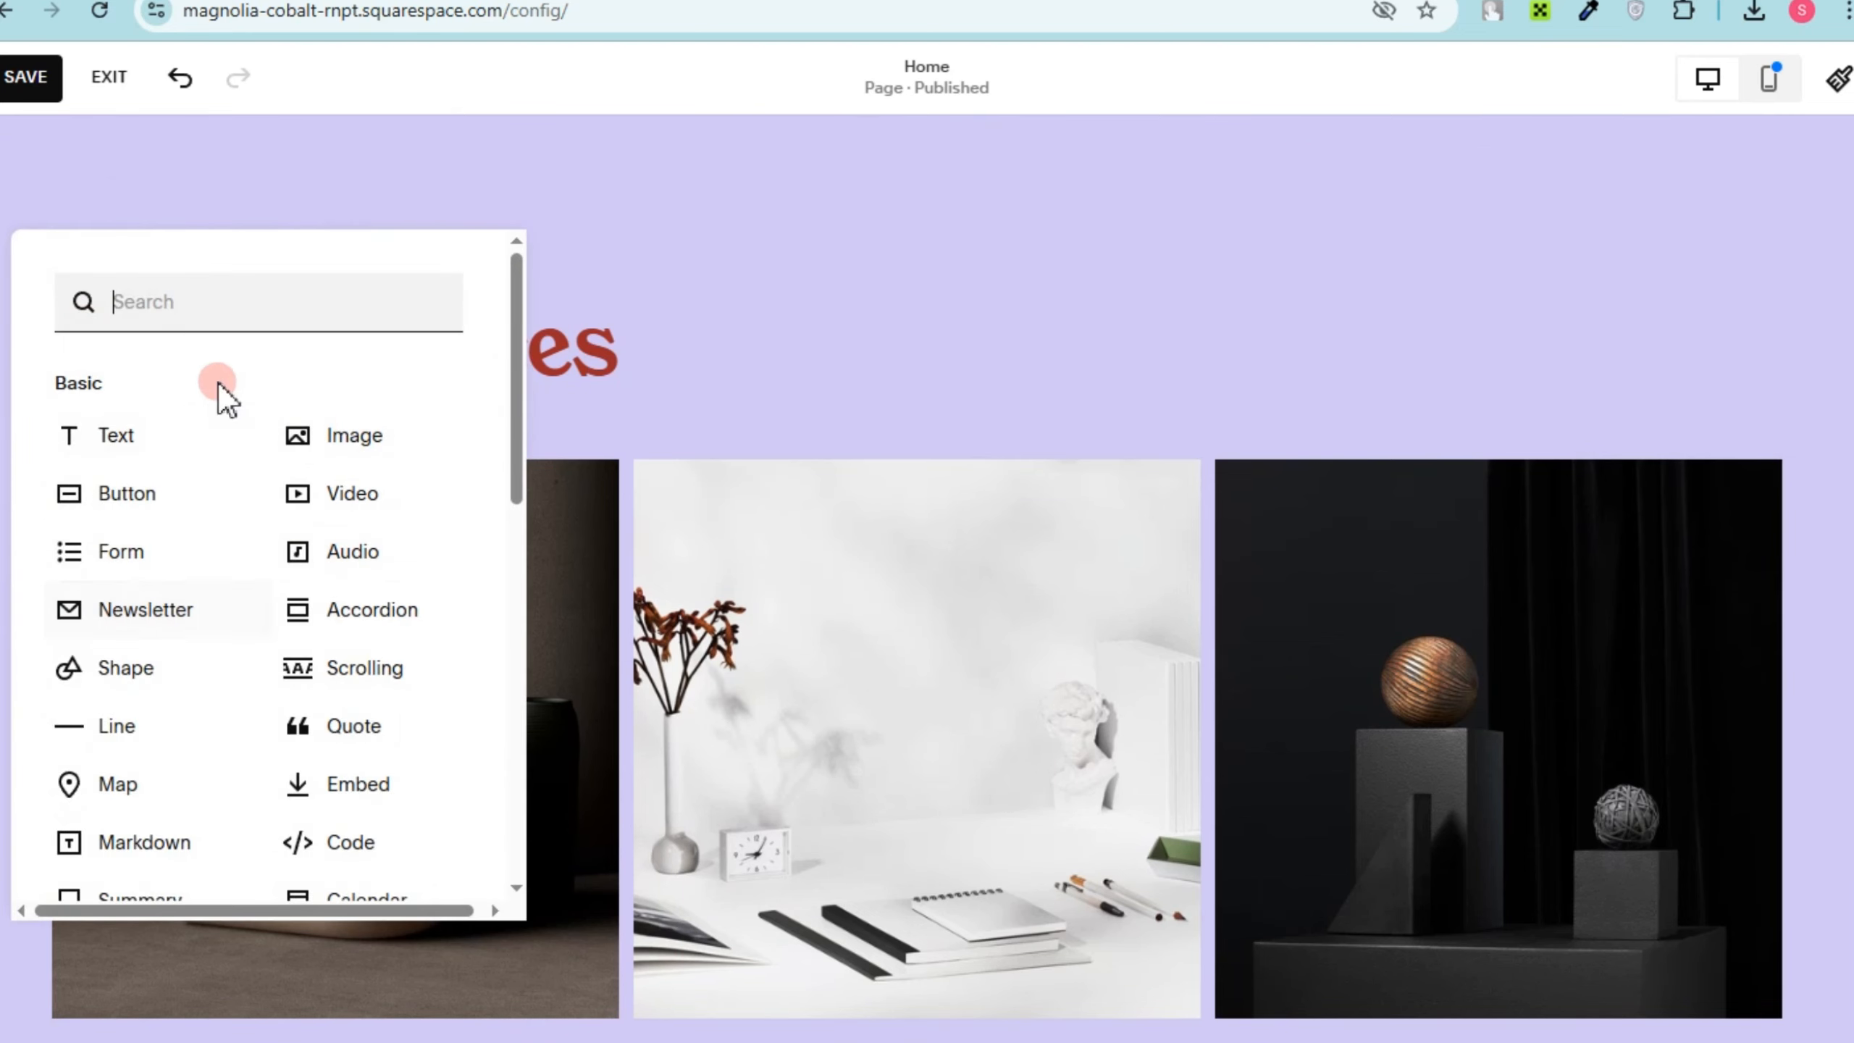
scroll(240, 823, "down", 3)
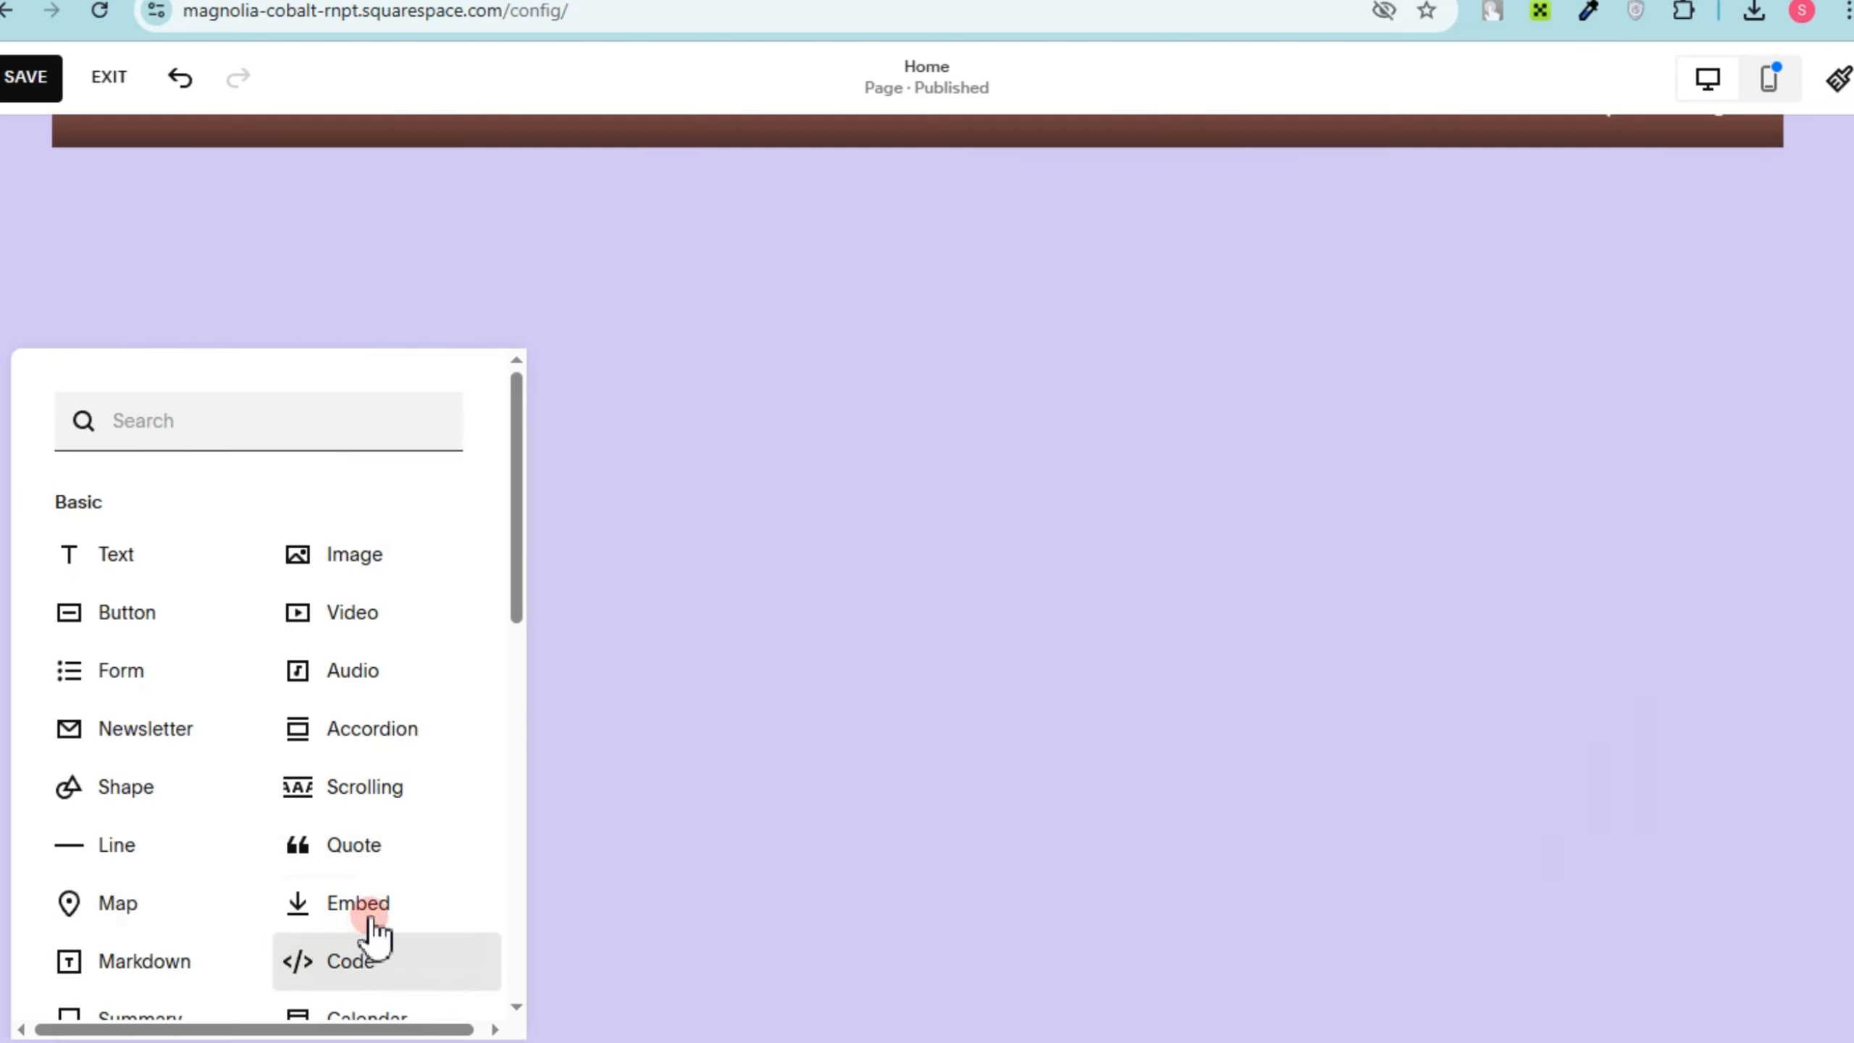
left_click(369, 936)
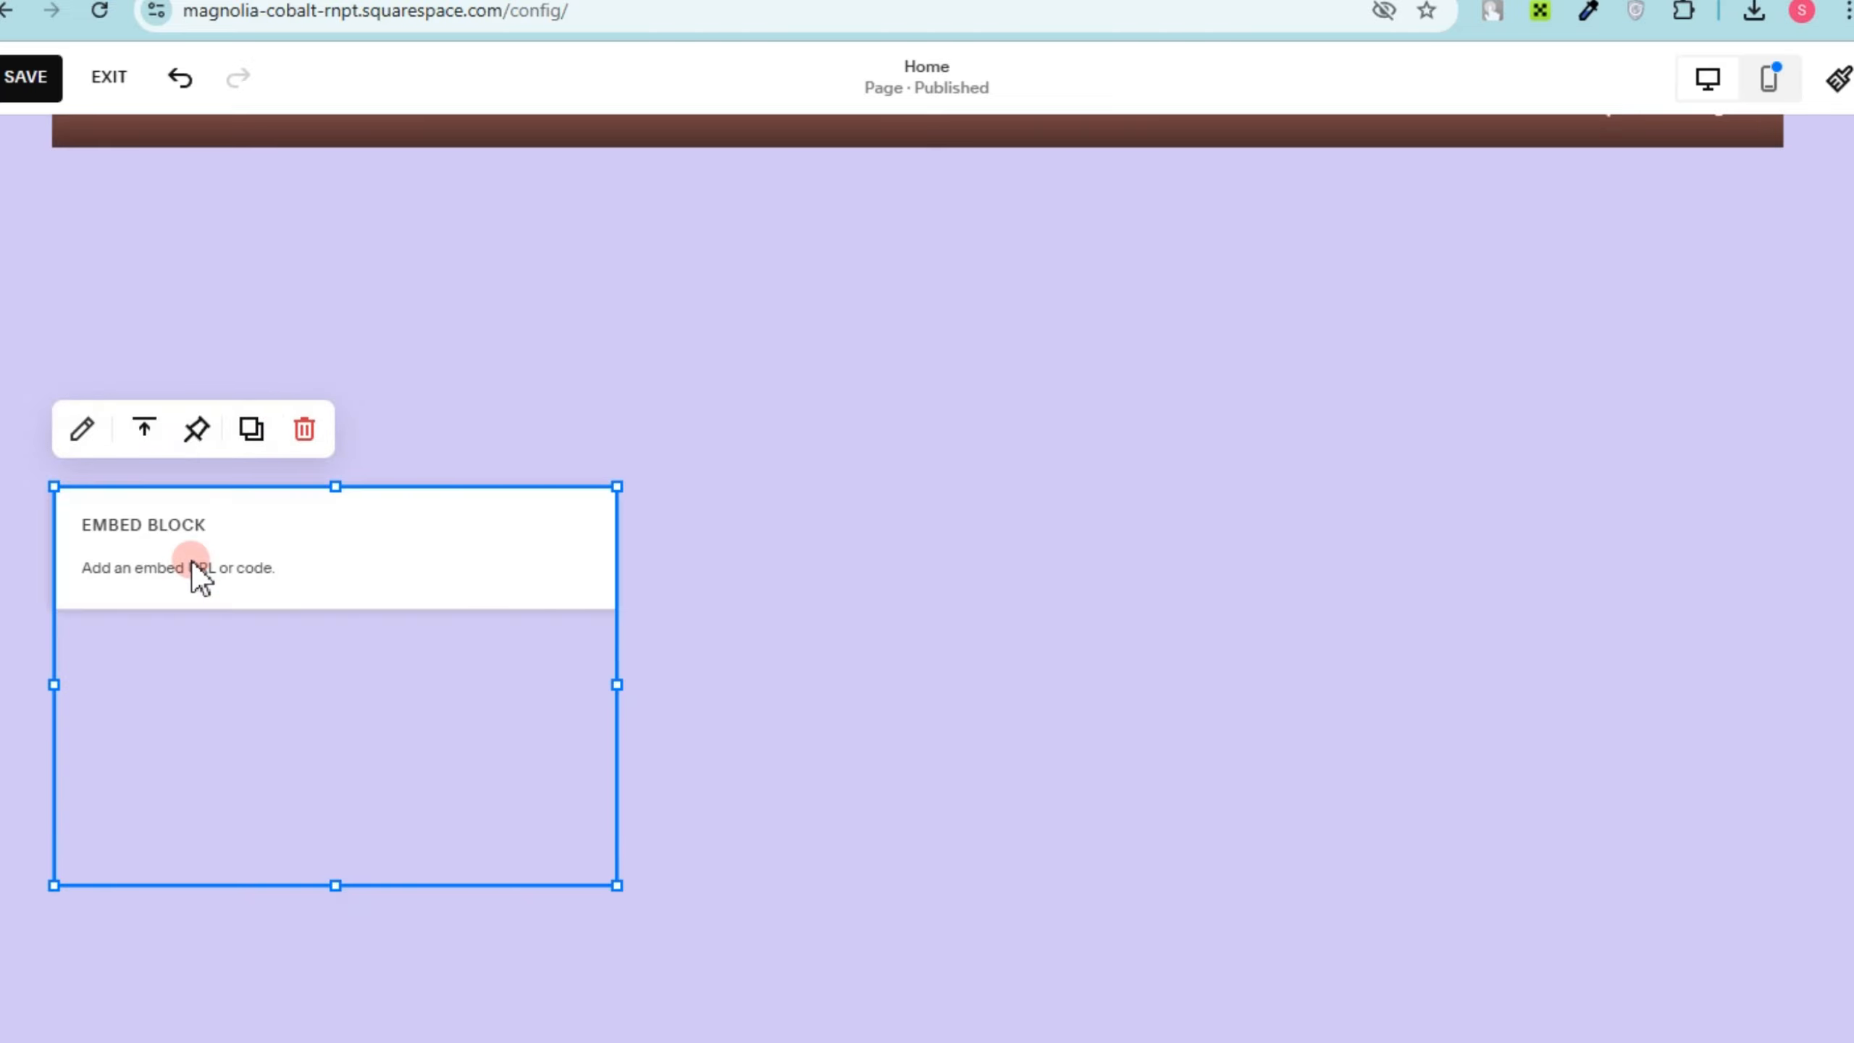
left_click(193, 559)
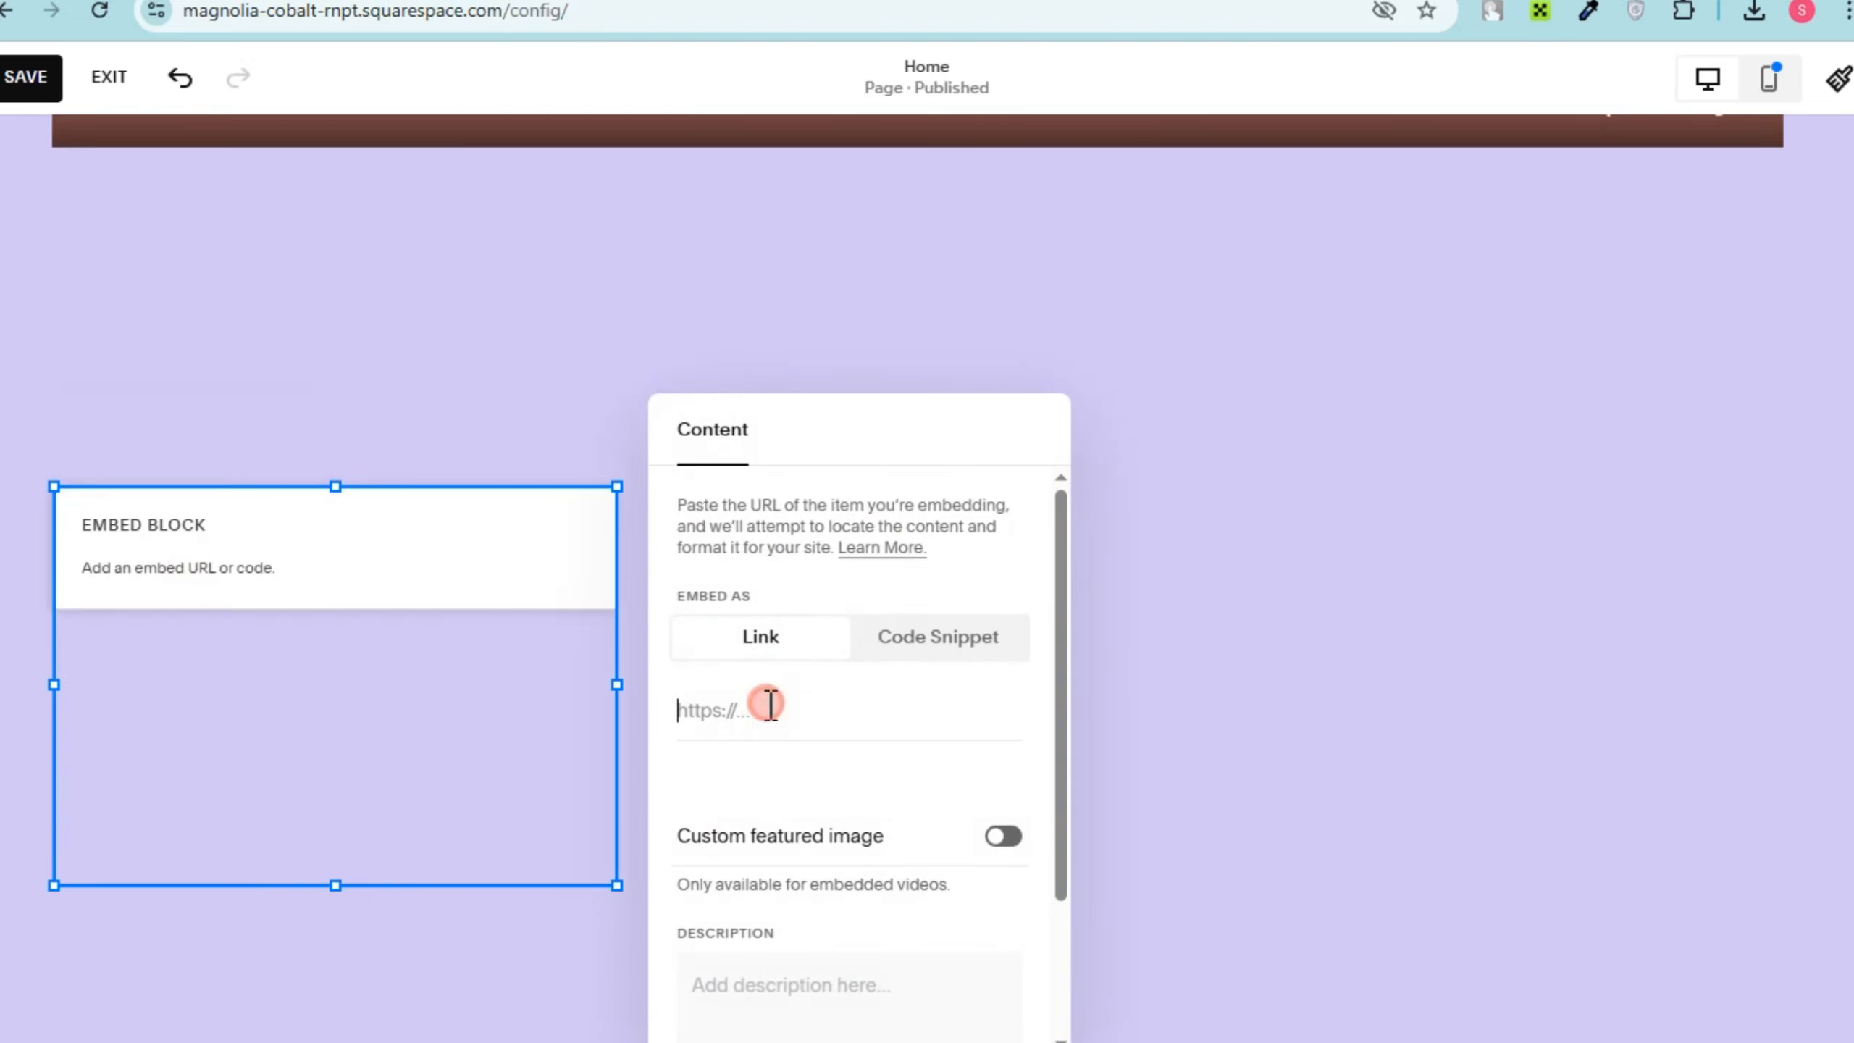
key("ctrl+v")
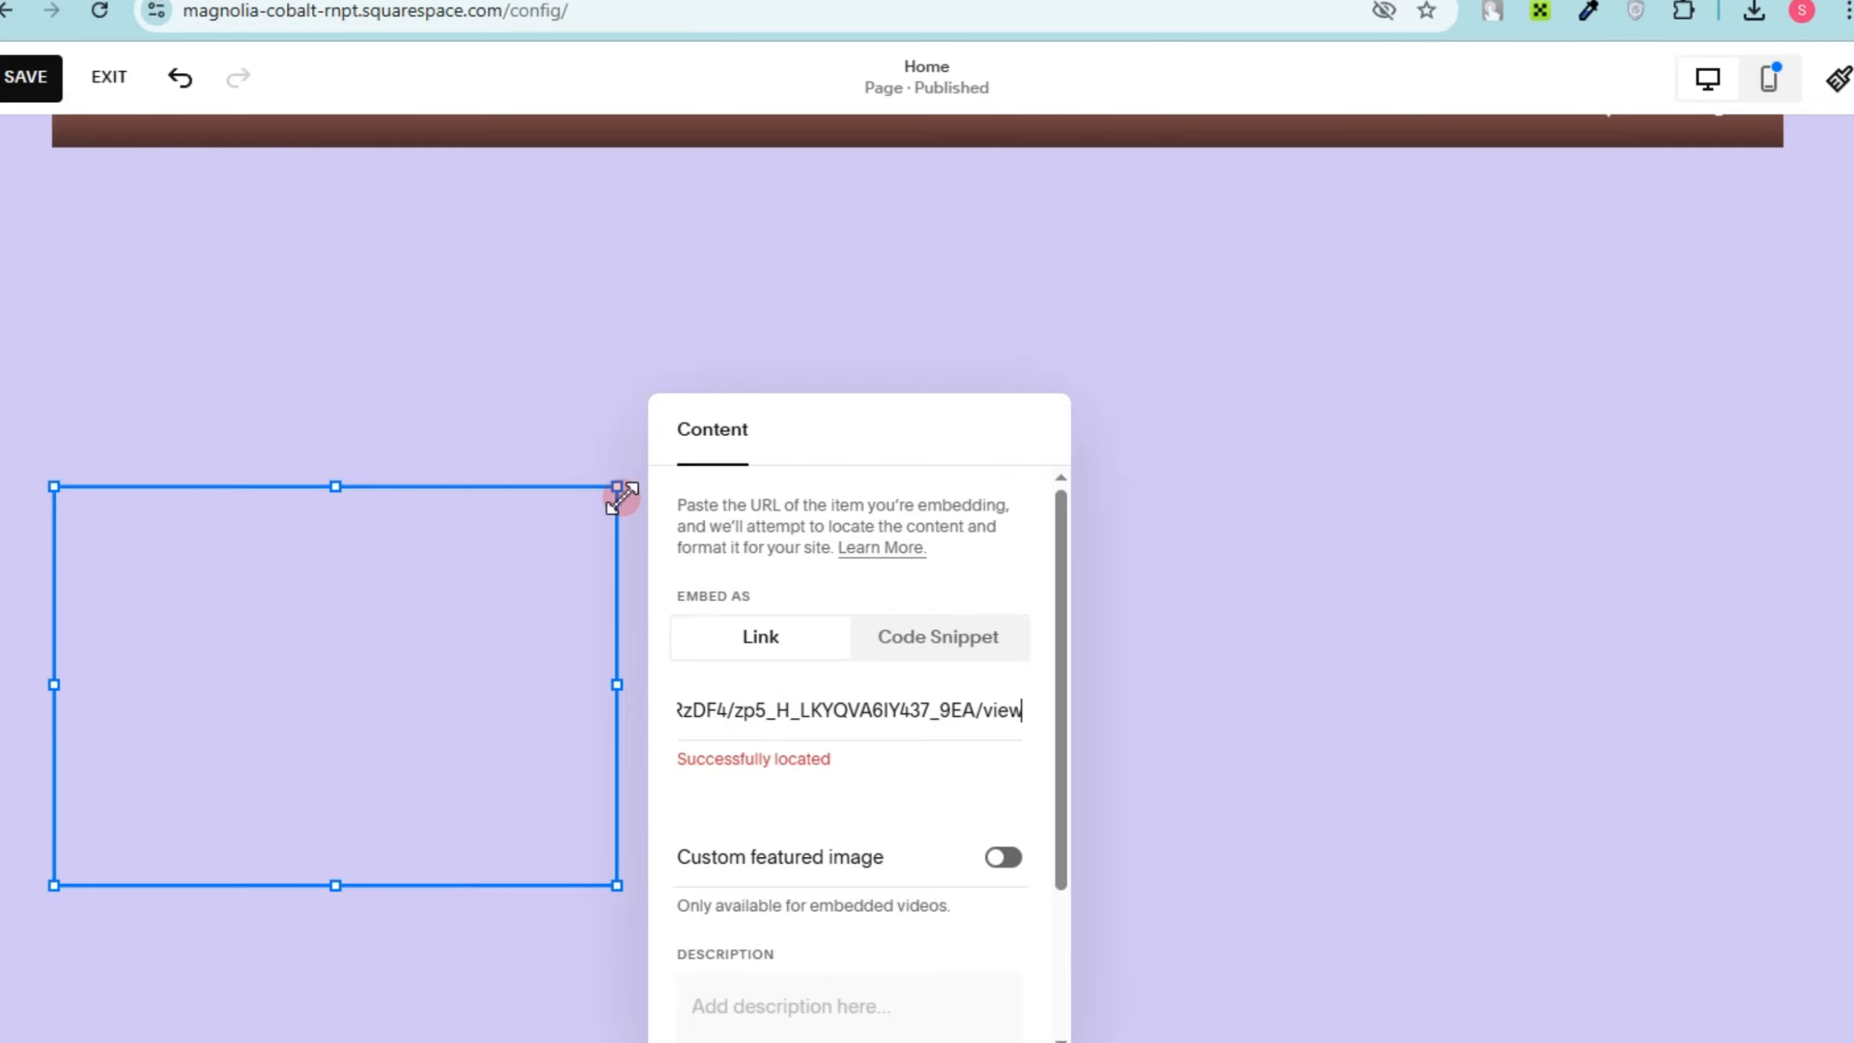
Step: Enlarge the FAQ embed block until it spans the full content width of its section
left_click_drag(619, 488, 1123, 420)
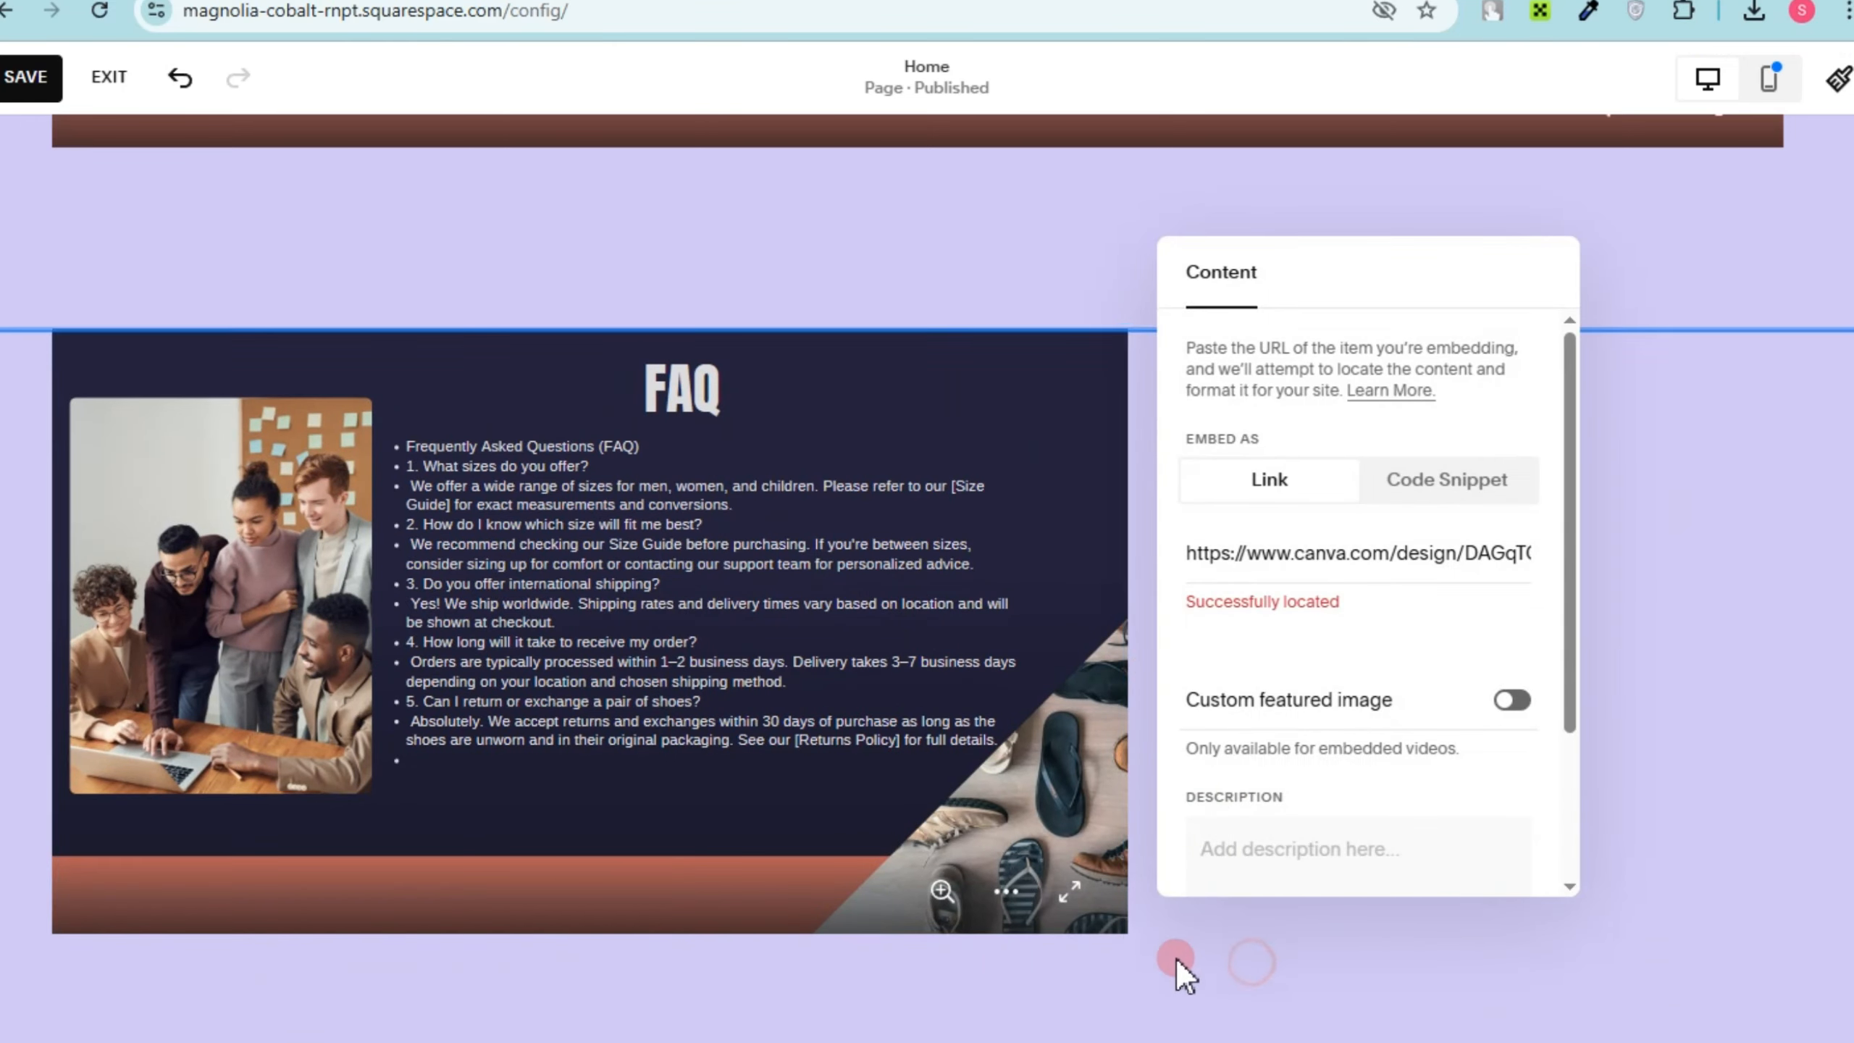
left_click(1176, 959)
left_click(1065, 739)
left_click_drag(1142, 711, 1781, 814)
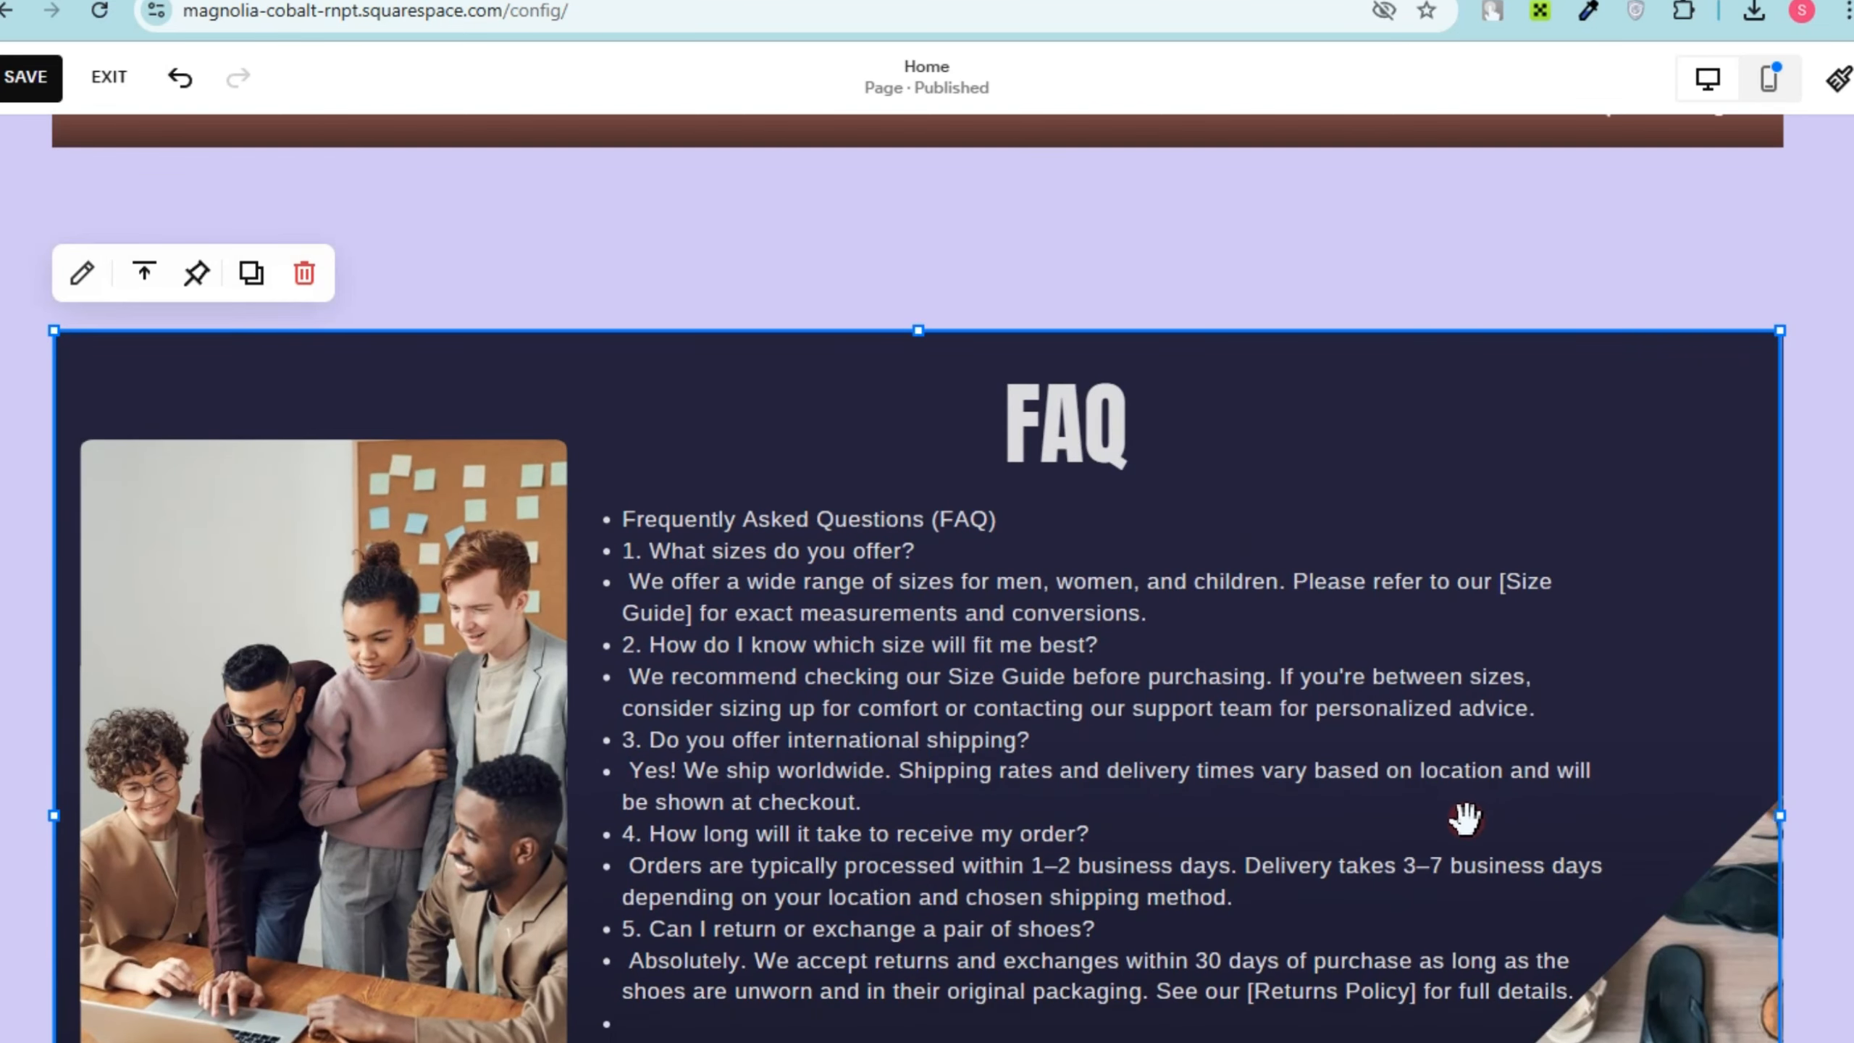
Step: Review the home page from the URBAN STEPS banner through the product, collection and FAQ sections down to the footer
scroll(1467, 828, "up", 10)
scroll(1693, 876, "down", 5)
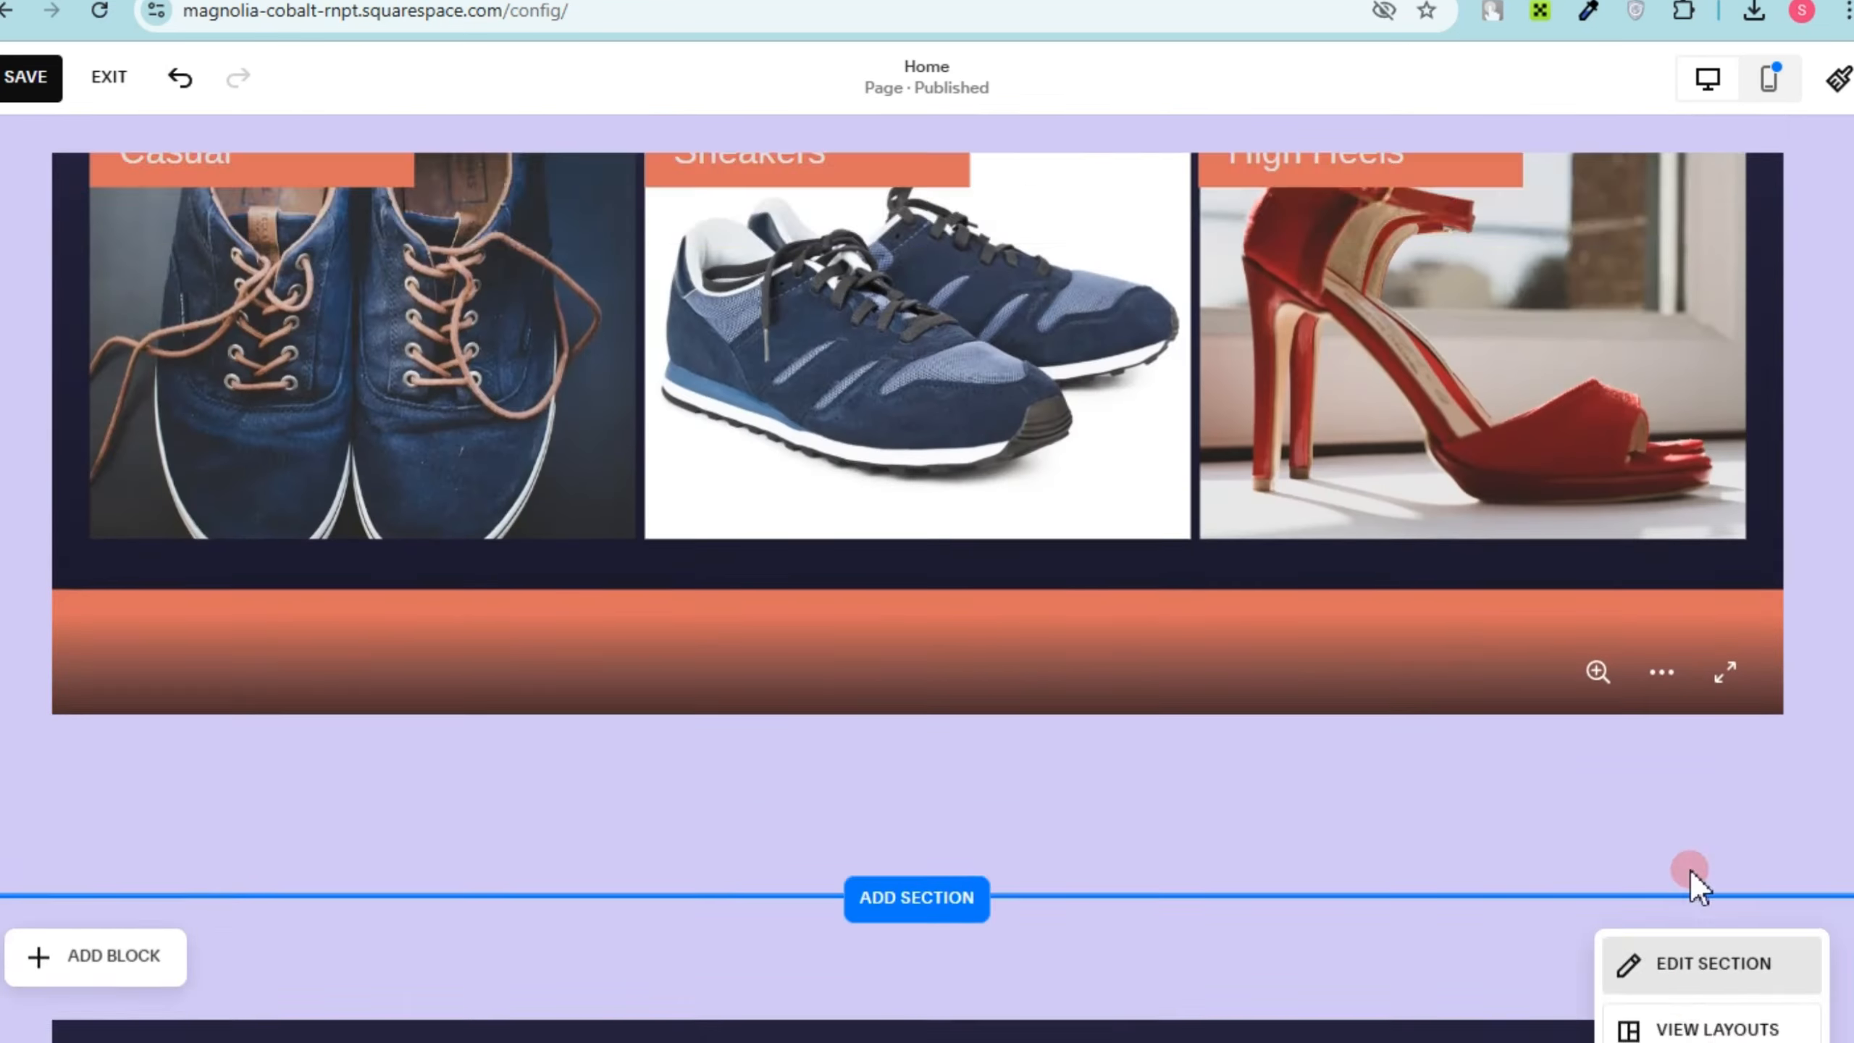
scroll(1427, 778, "up", 10)
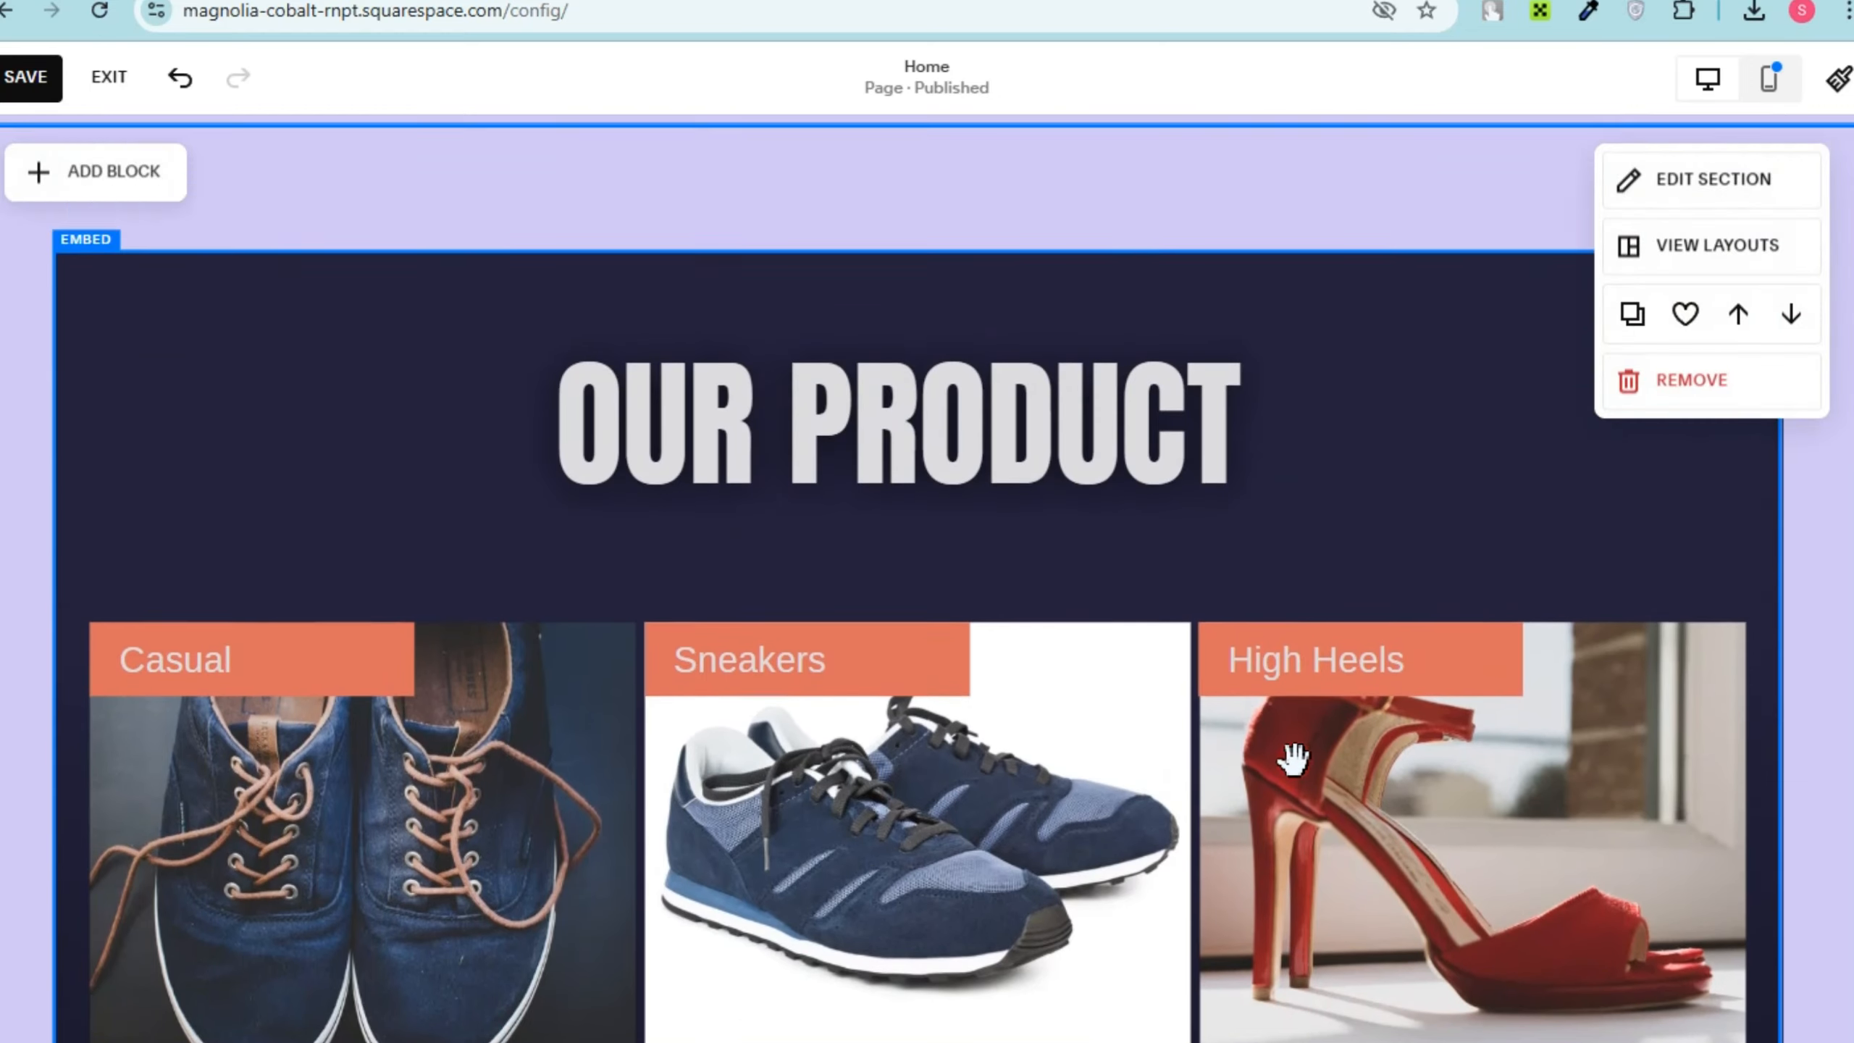
scroll(1321, 795, "up", 5)
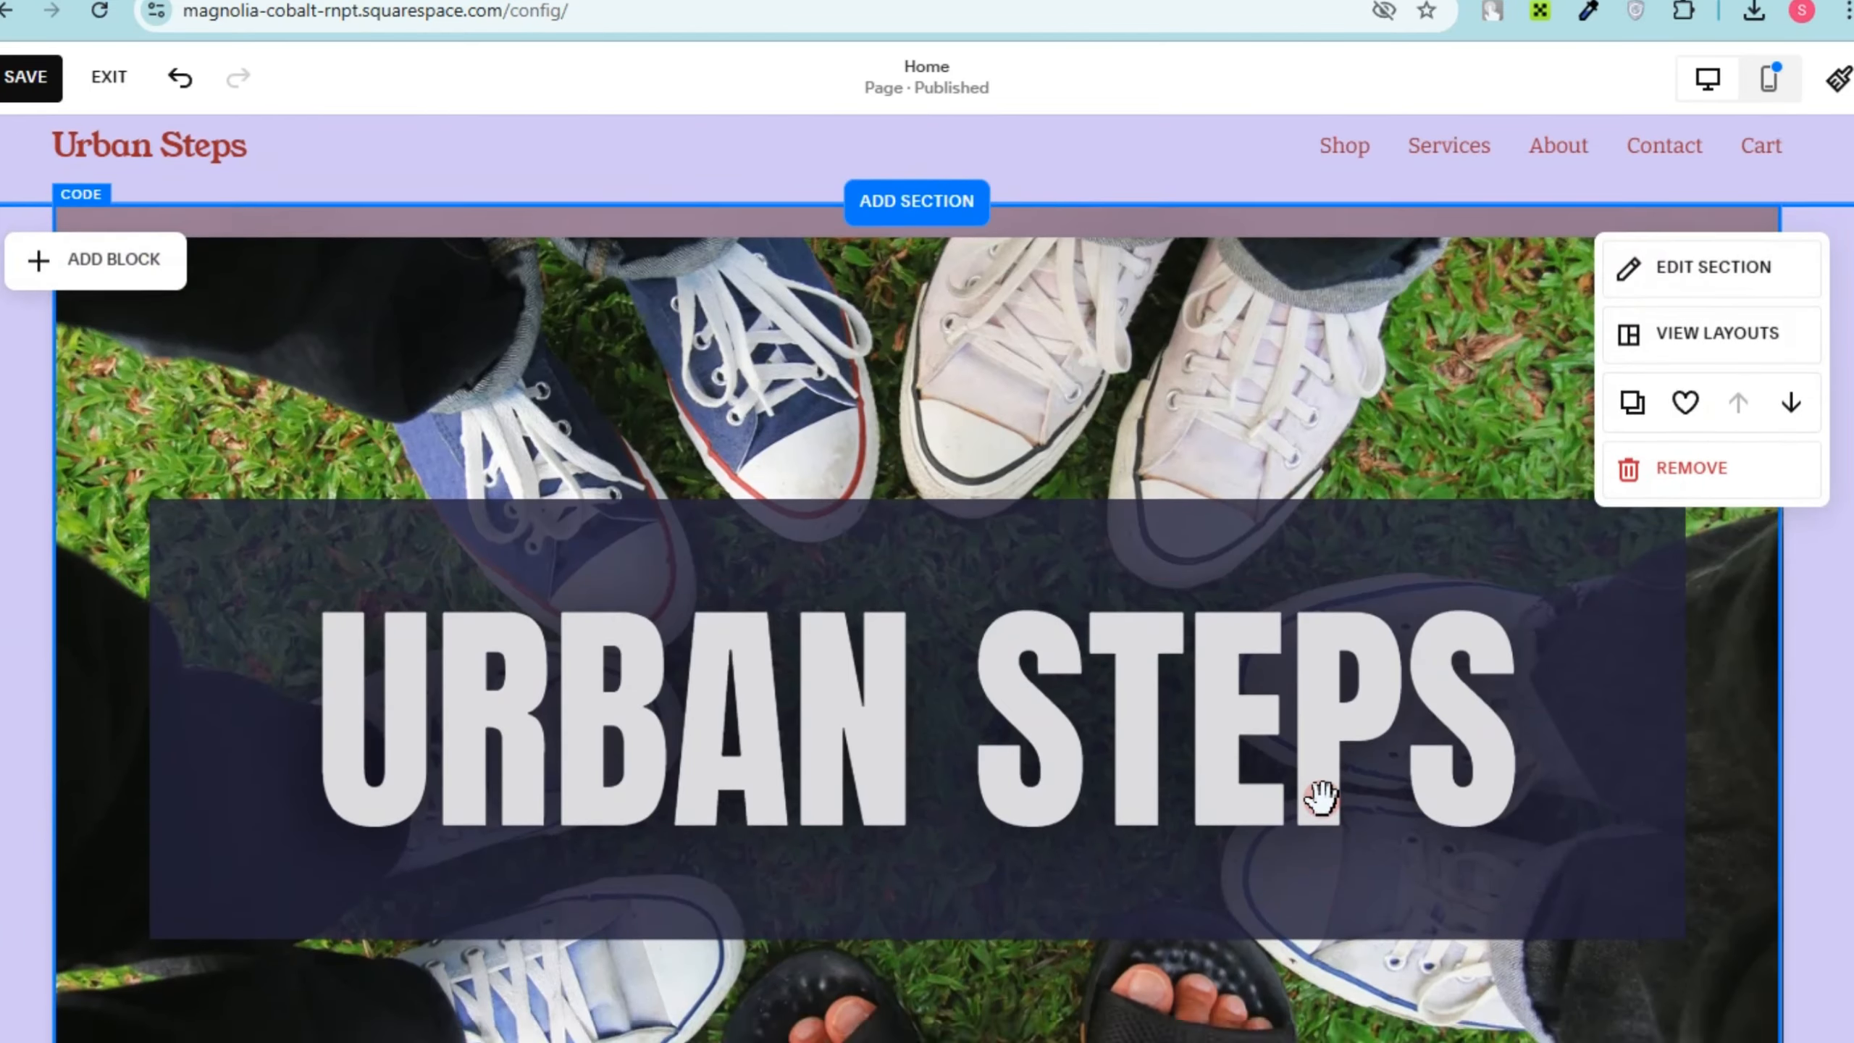
scroll(1321, 796, "down", 8)
scroll(1321, 796, "down", 10)
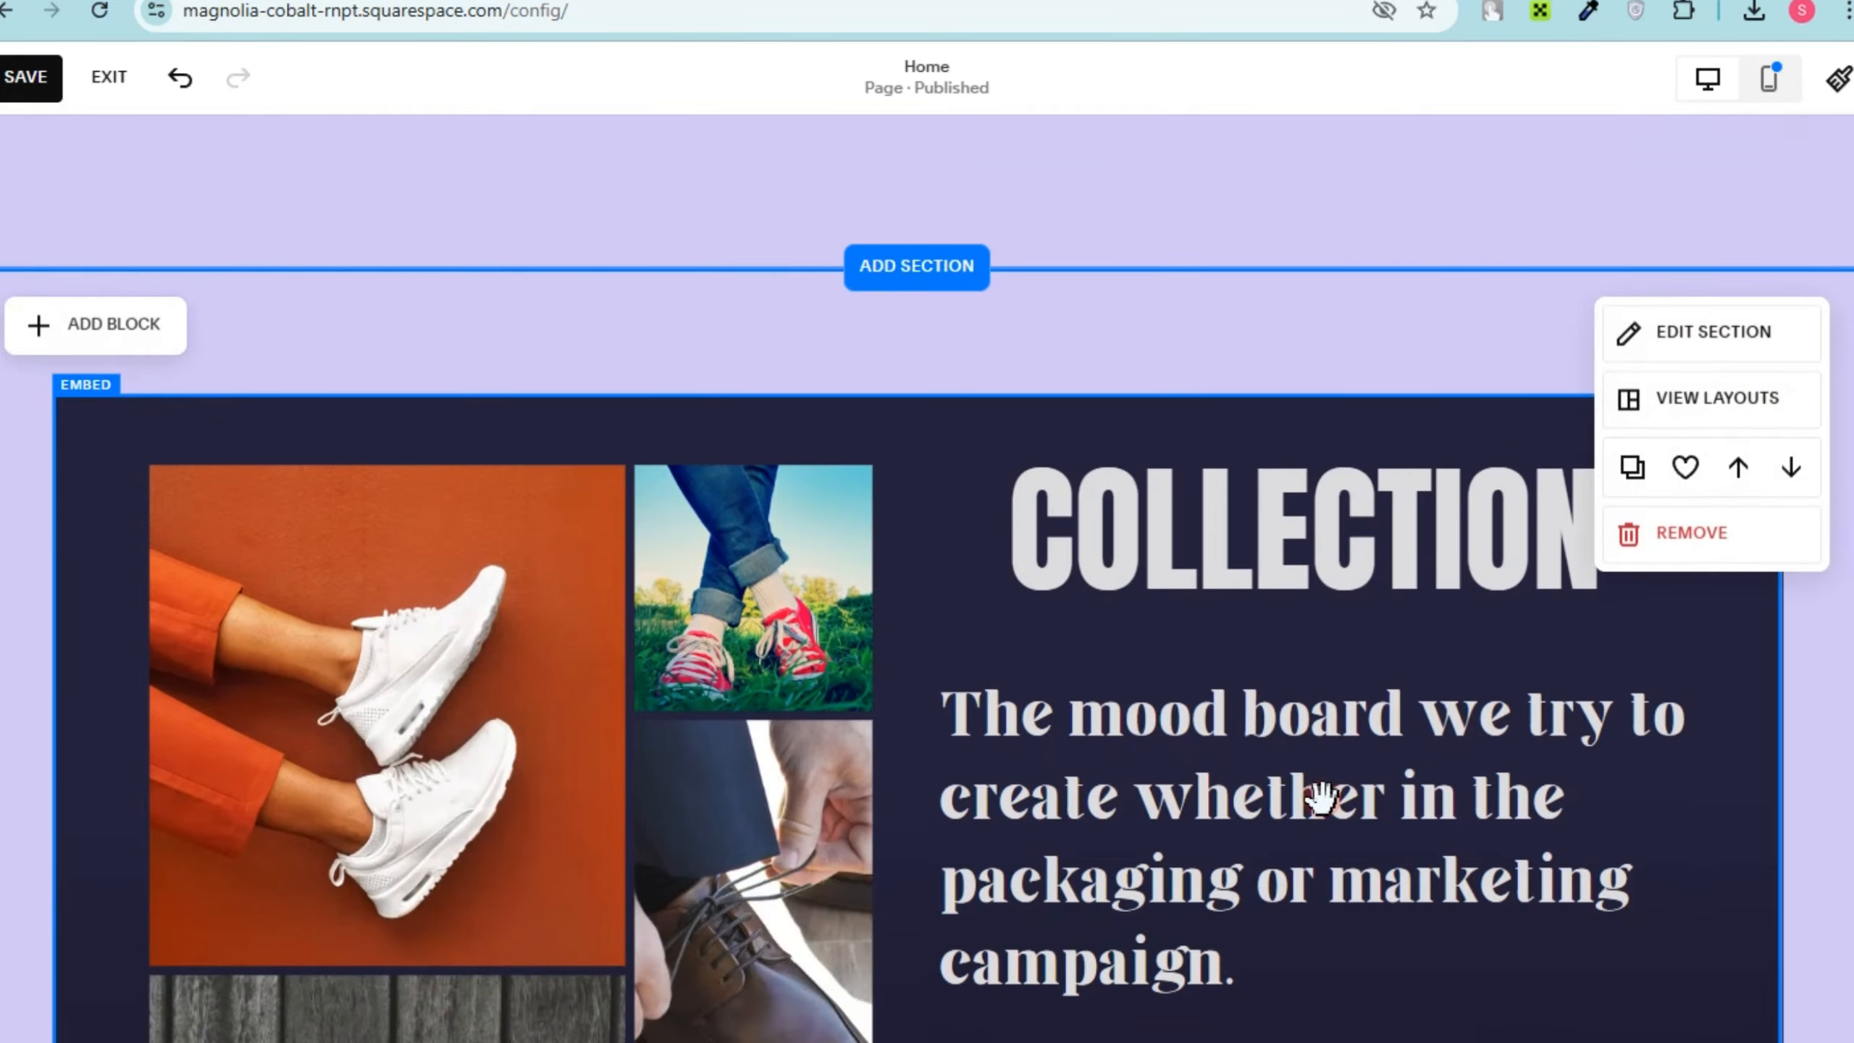
scroll(1321, 796, "down", 10)
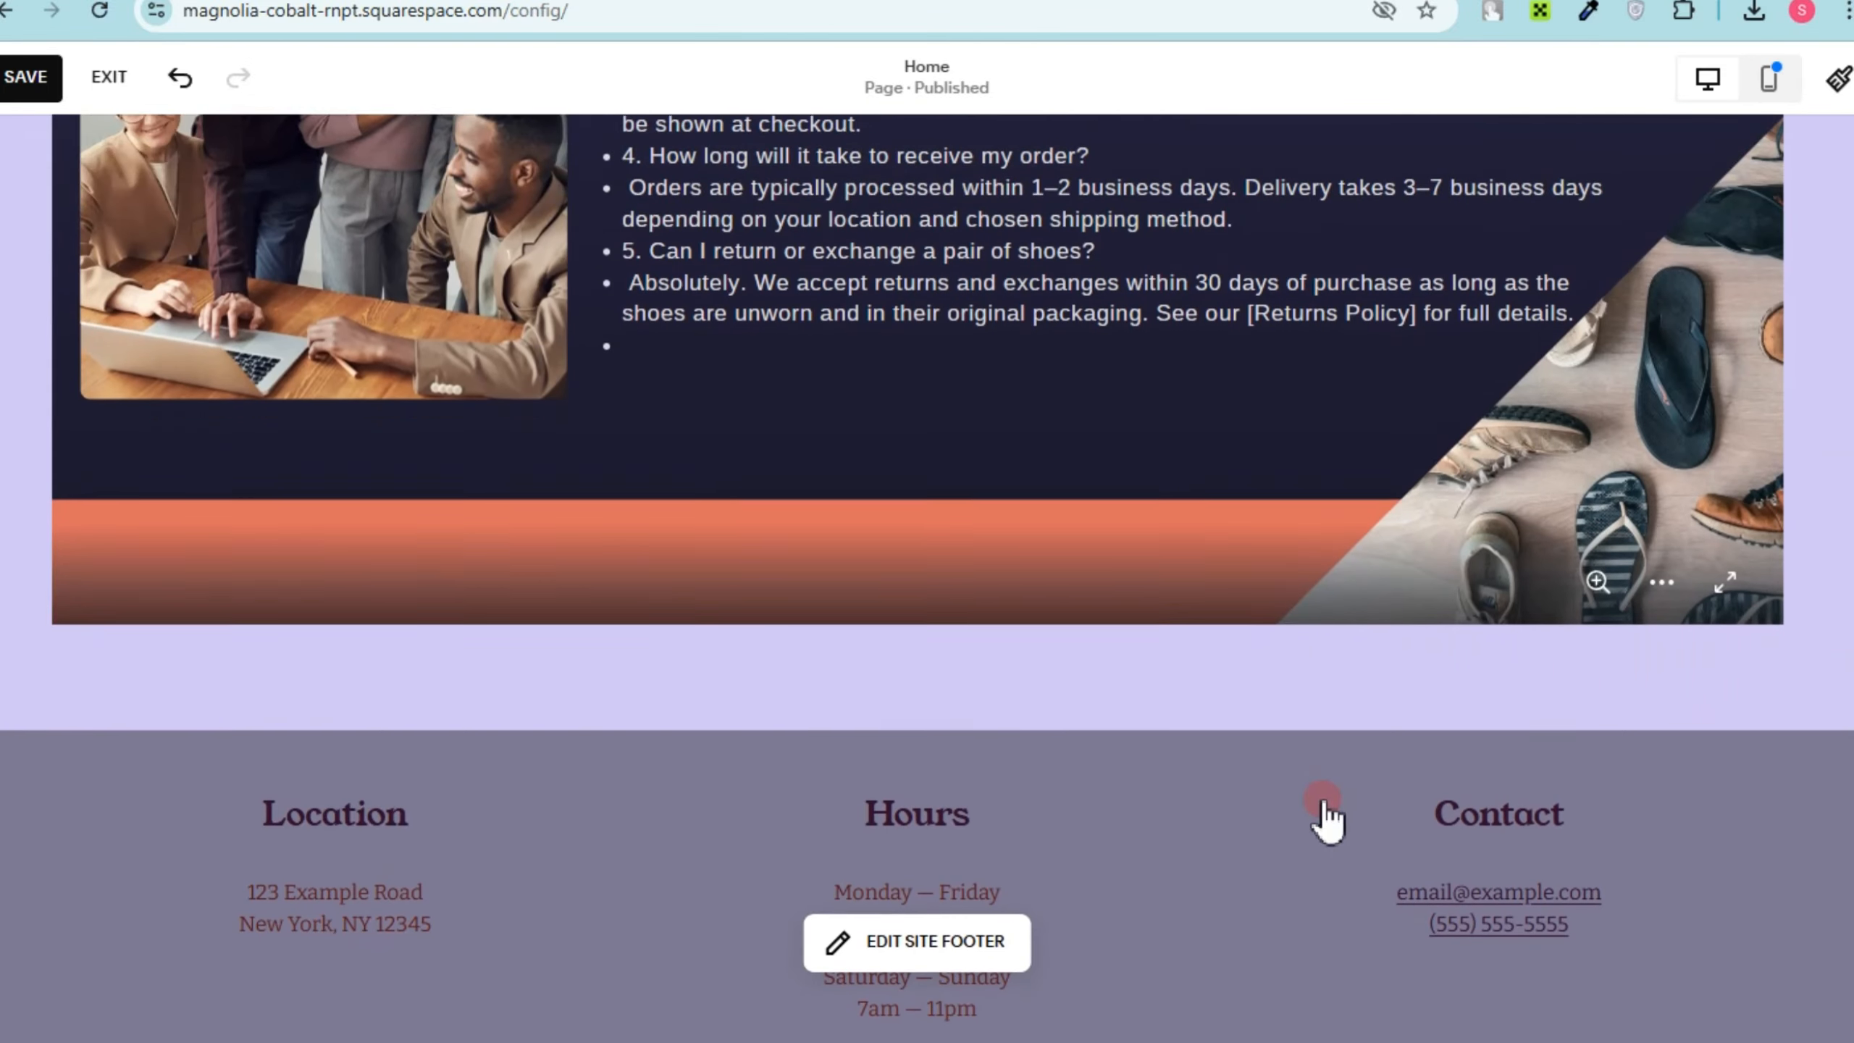